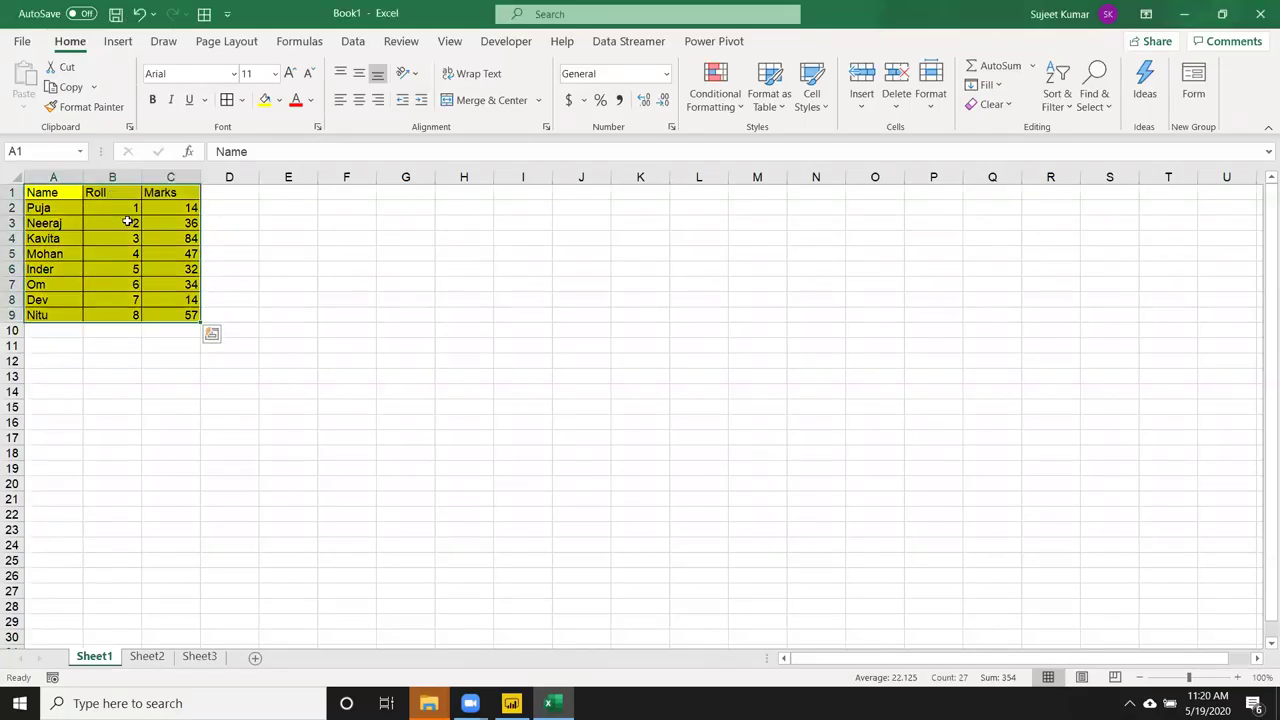
# Select the Name, Roll and Marks table in A1:C9 and copy it.
pyautogui.click(124, 221)
pyautogui.moveTo(50, 192); pyautogui.dragTo(169, 316)
pyautogui.click(138, 252)
pyautogui.moveTo(76, 206)
pyautogui.mouseDown()
pyautogui.moveTo(75, 237)
pyautogui.moveTo(176, 310)
pyautogui.mouseUp()
pyautogui.hotkey('ctrl', 'c')
# Paste the table at I1 as a trial, then undo the paste.
pyautogui.click(524, 193)
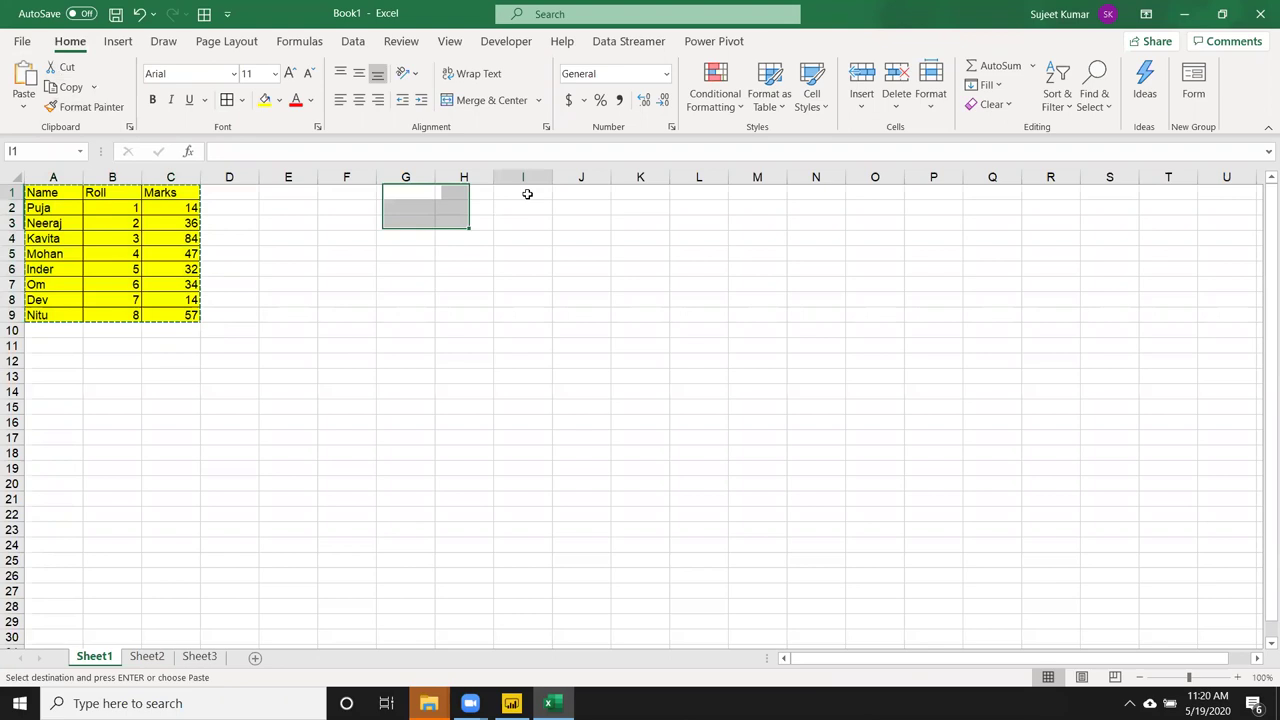
pyautogui.hotkey('ctrl', 'v')
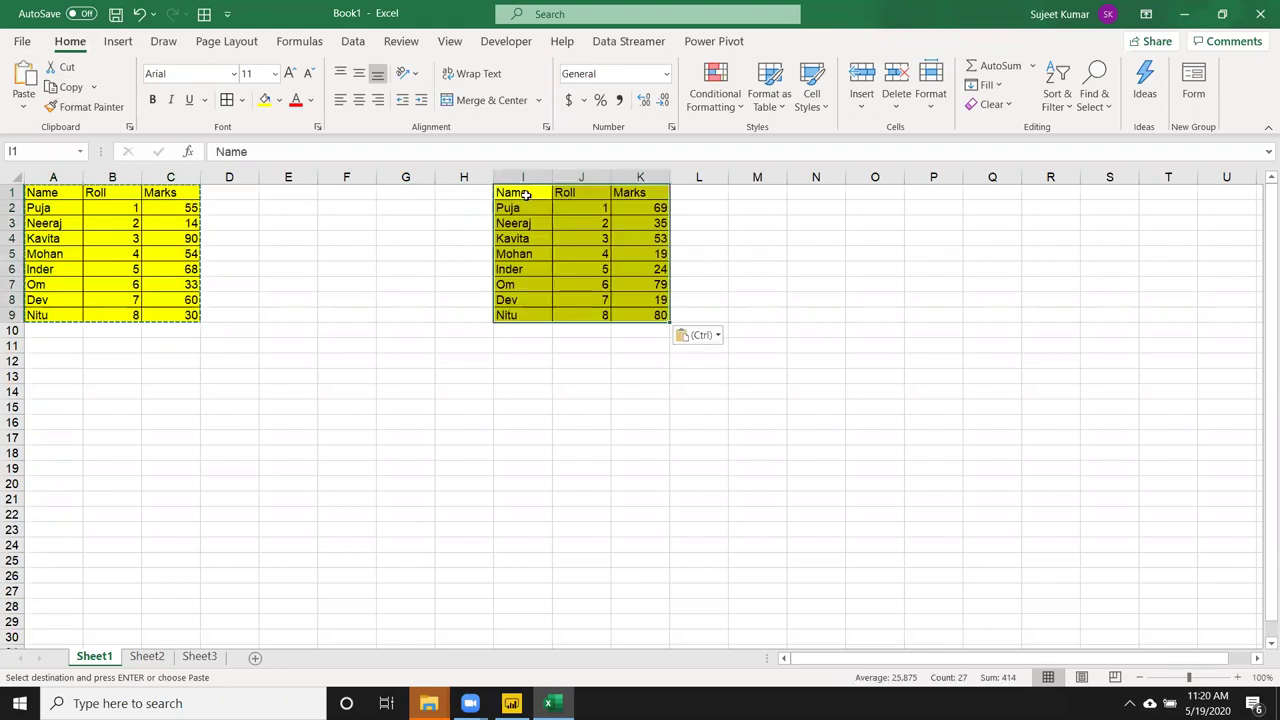
pyautogui.hotkey('ctrl', 'z')
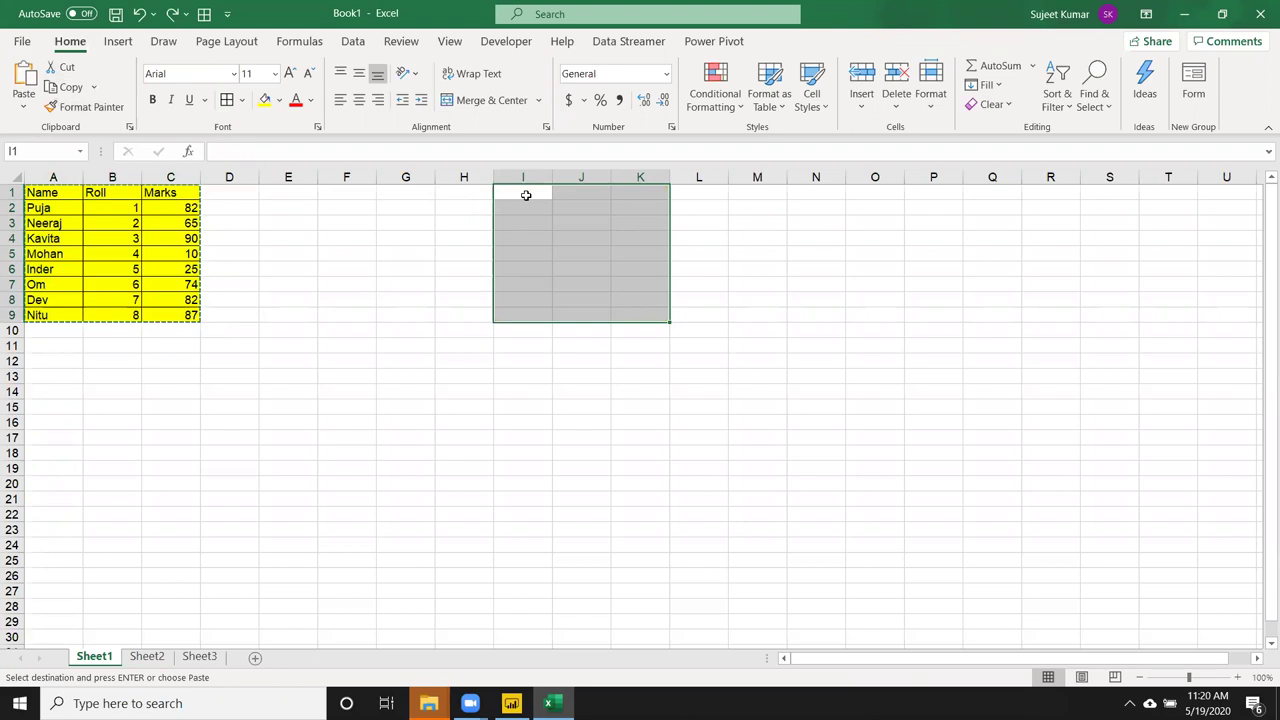
pyautogui.click(277, 226)
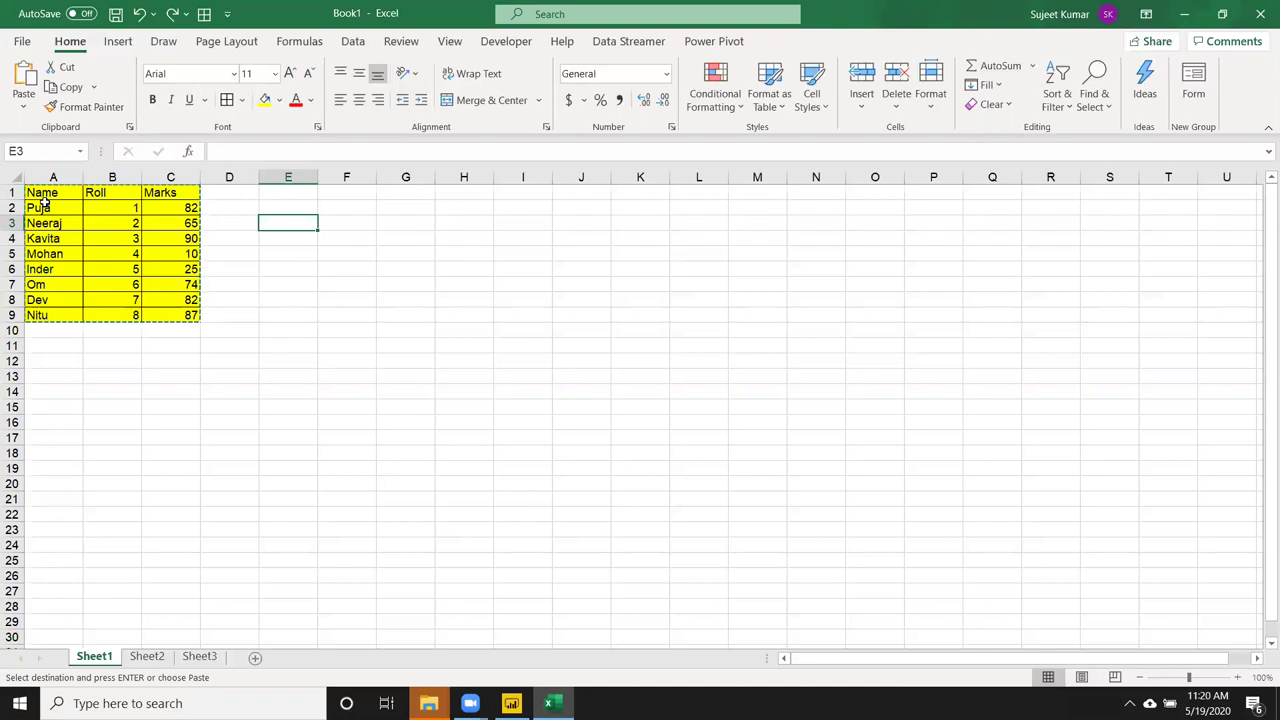
# Paste the copied table into F1:H9 with Paste Special set to Formulas.
pyautogui.click(344, 194)
pyautogui.rightClick(344, 194)
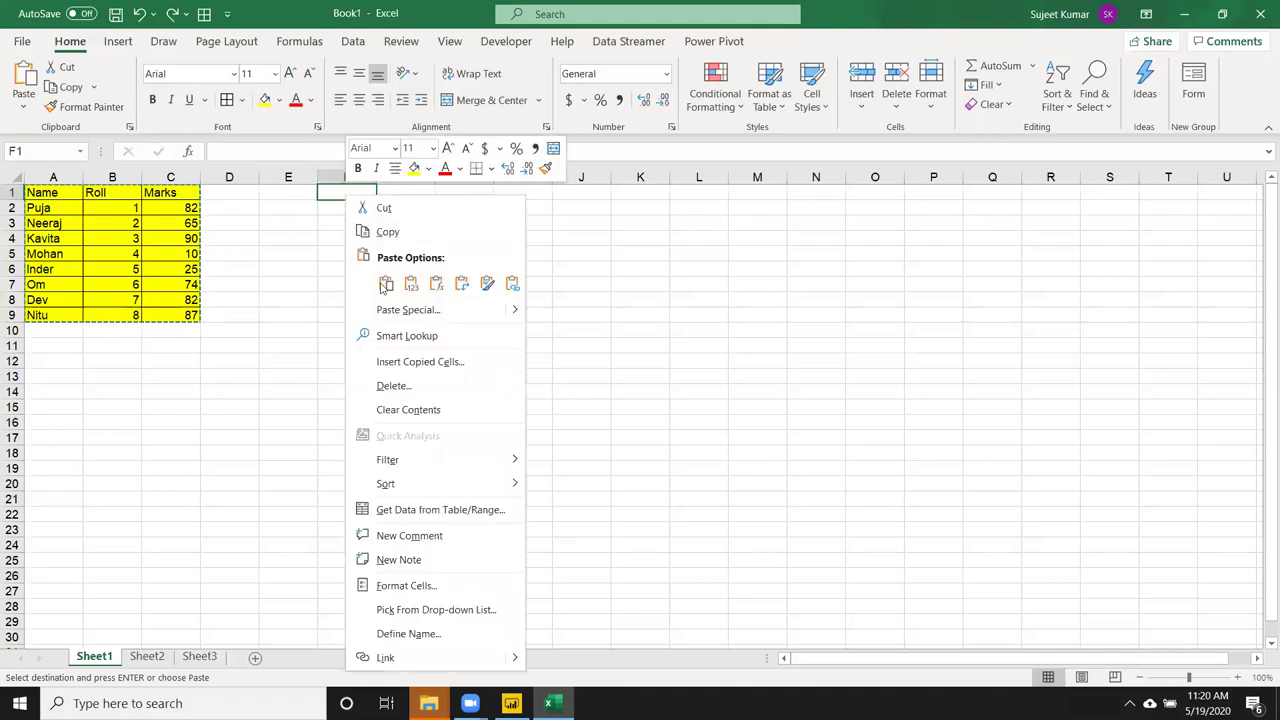
pyautogui.click(384, 311)
pyautogui.moveTo(430, 165); pyautogui.dragTo(850, 139)
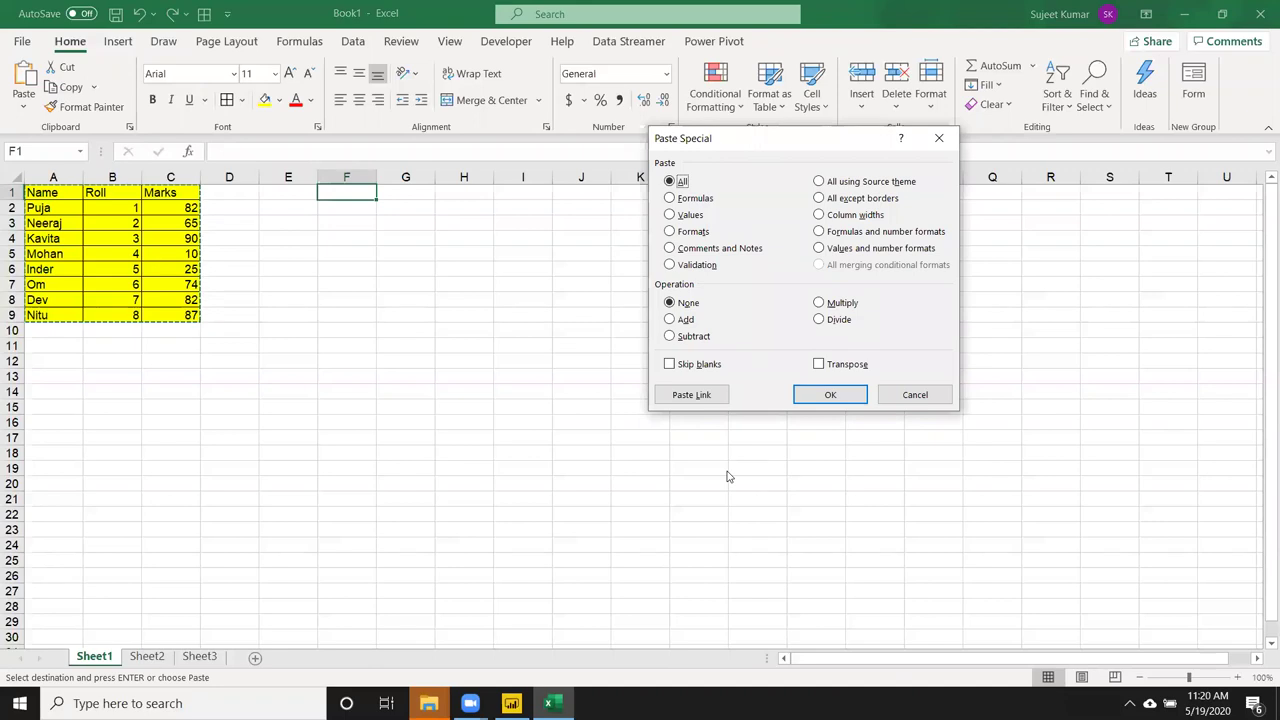
pyautogui.click(688, 199)
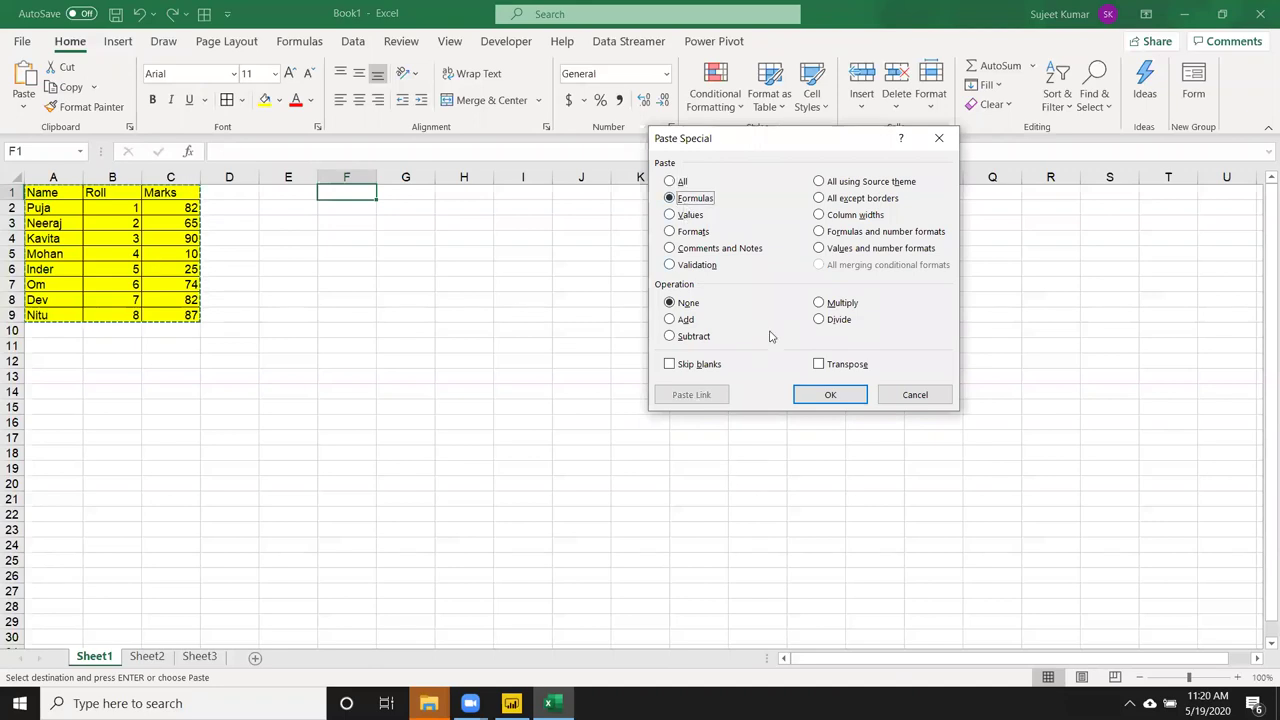
pyautogui.click(826, 397)
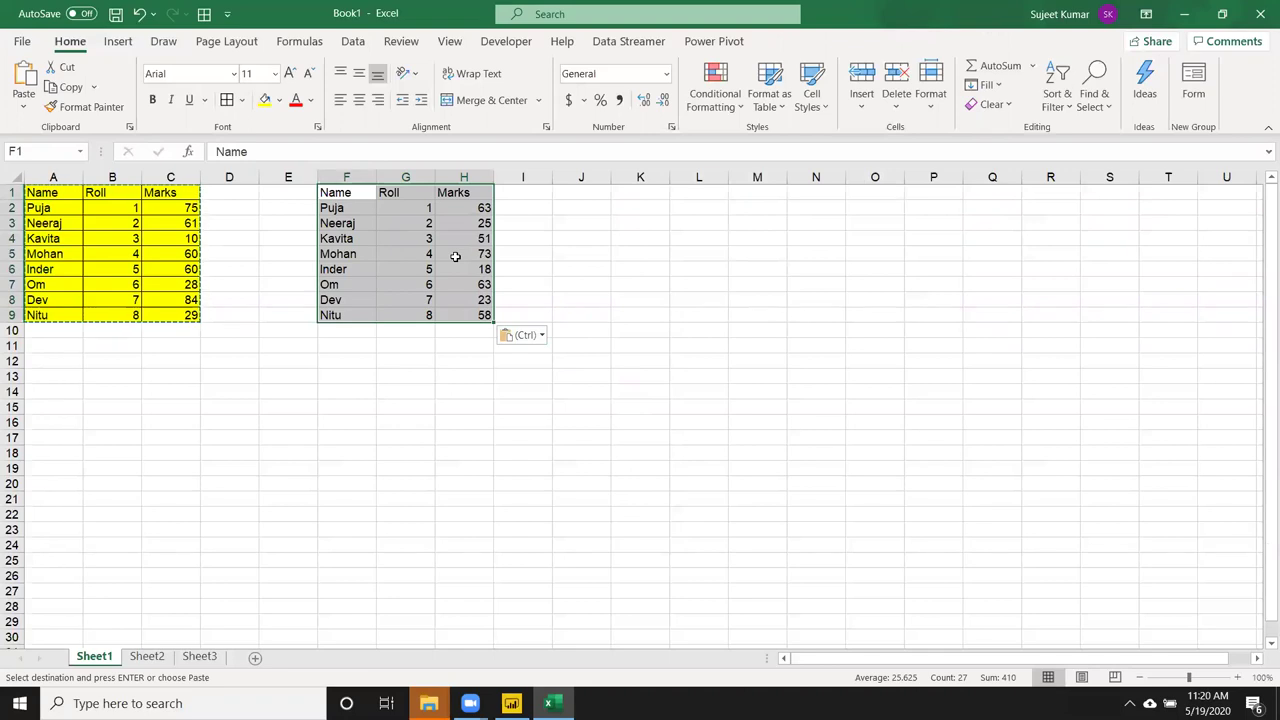
pyautogui.click(45, 199)
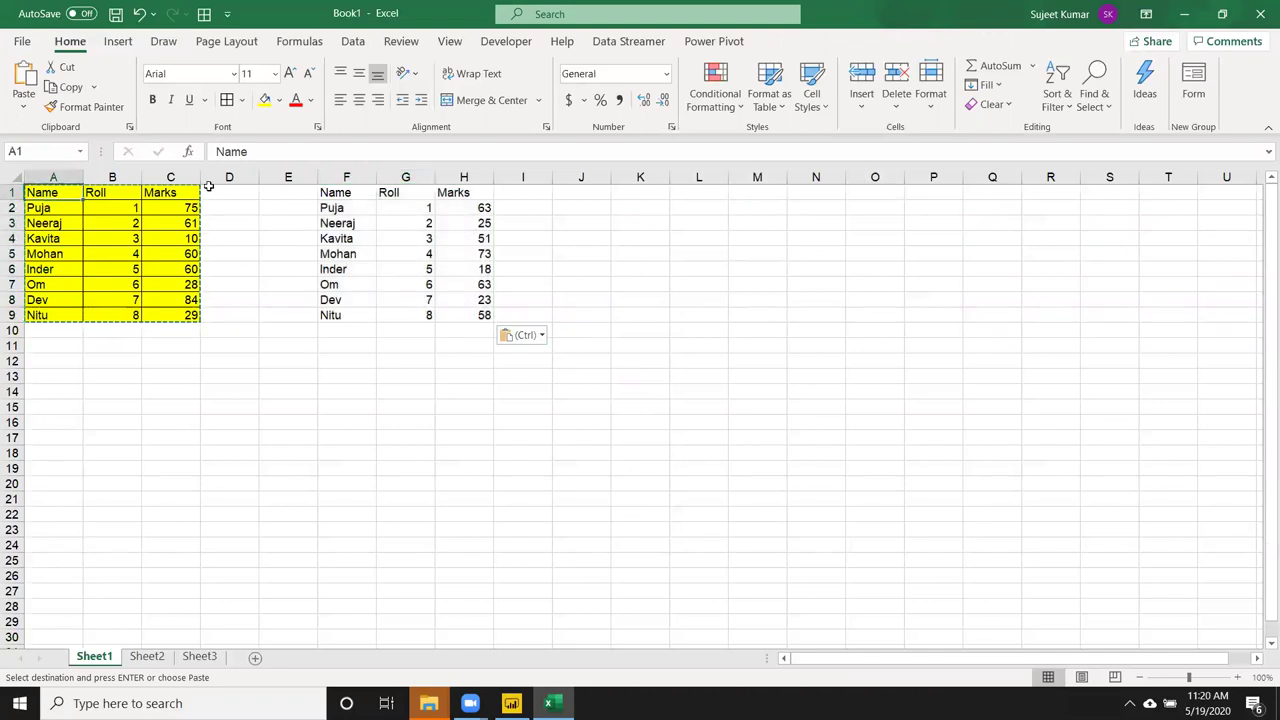
# Check B4's =B3+1 and the RANDBETWEEN Marks formulas, then force a recalculation.
pyautogui.doubleClick(281, 155)
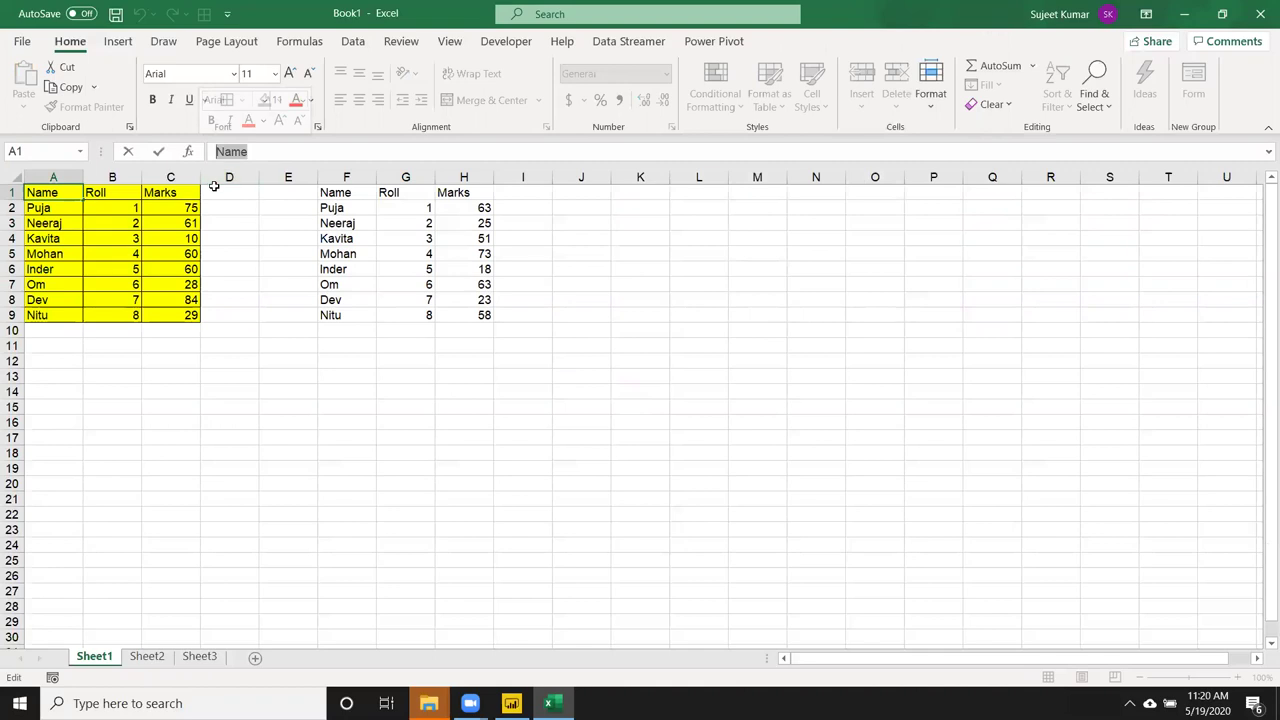
pyautogui.press('Escape')
pyautogui.click(128, 206)
pyautogui.click(98, 237)
pyautogui.press('F2')
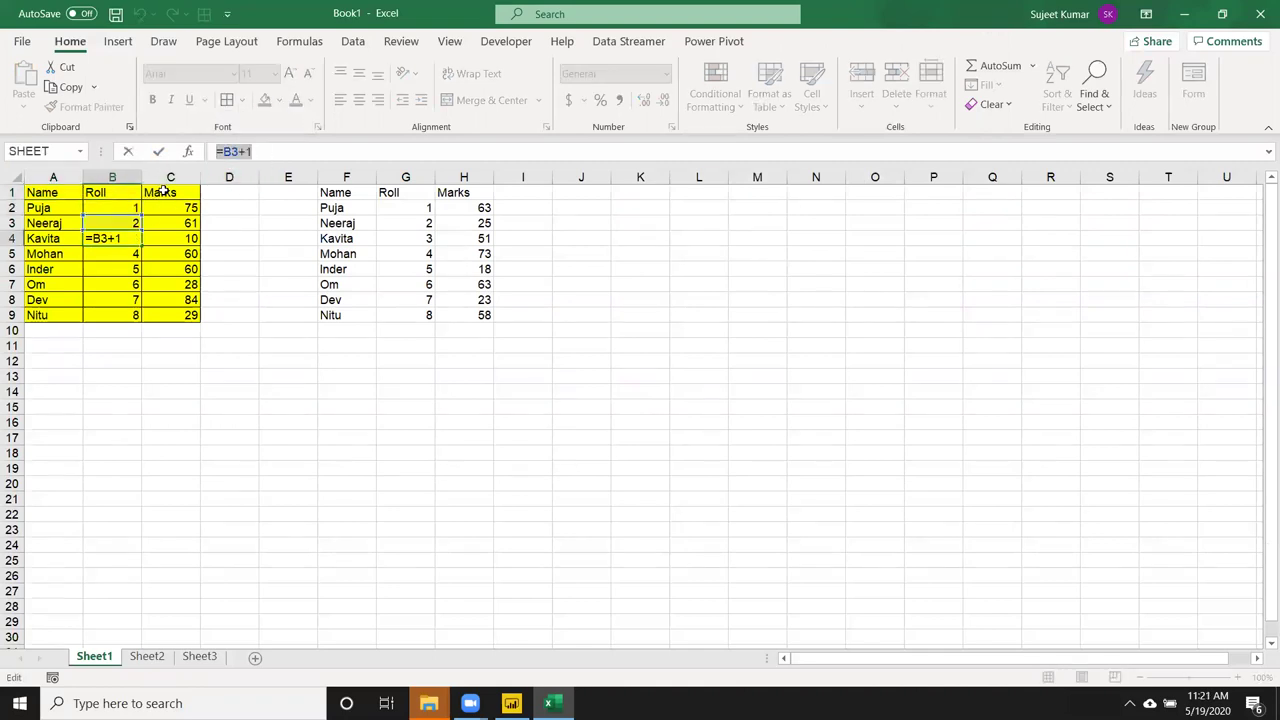
pyautogui.click(165, 222)
pyautogui.click(460, 235)
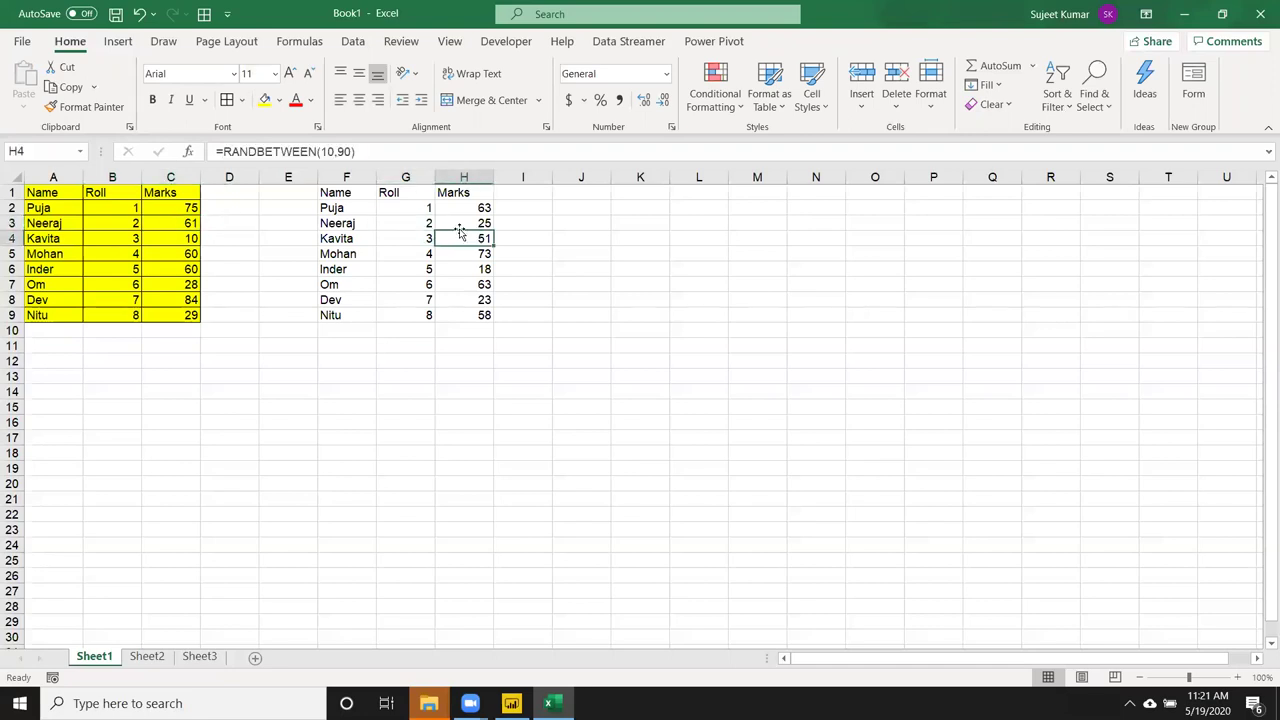
pyautogui.click(562, 270)
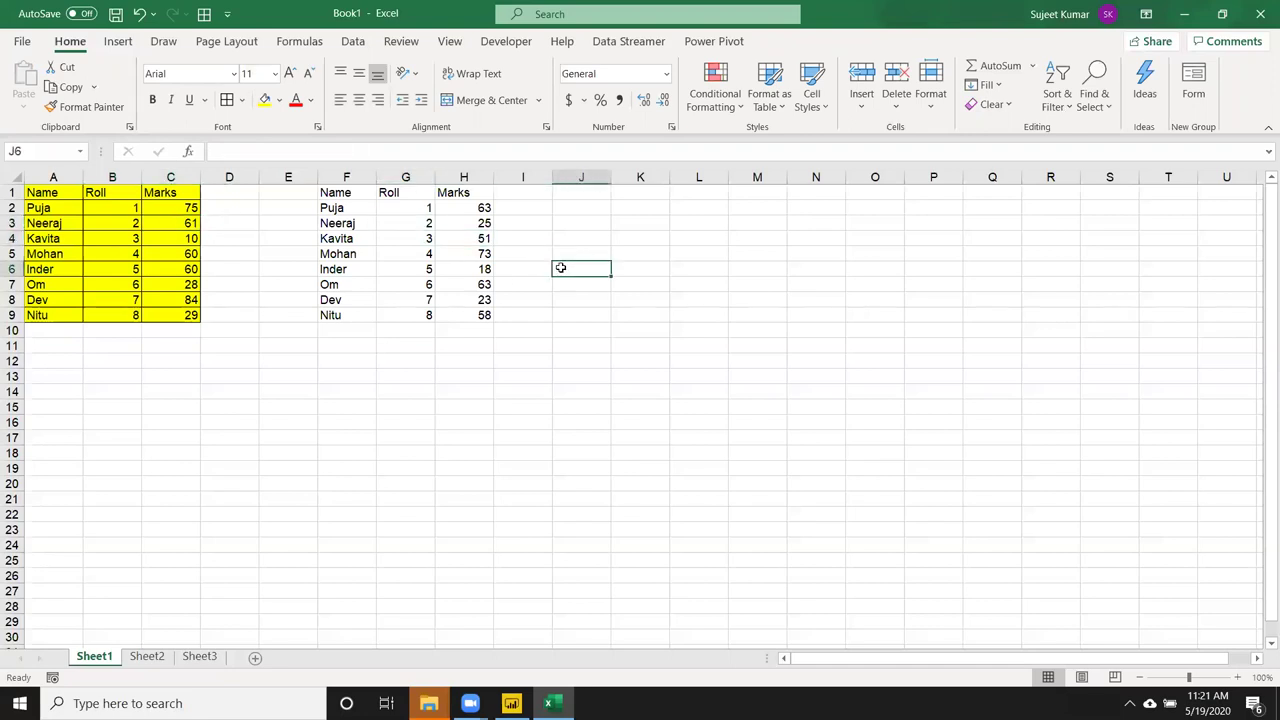
pyautogui.doubleClick(506, 297)
pyautogui.hotkey('ctrl', 'Return')
# Select the original A1:C9 table and copy it again.
pyautogui.moveTo(466, 211); pyautogui.dragTo(472, 316)
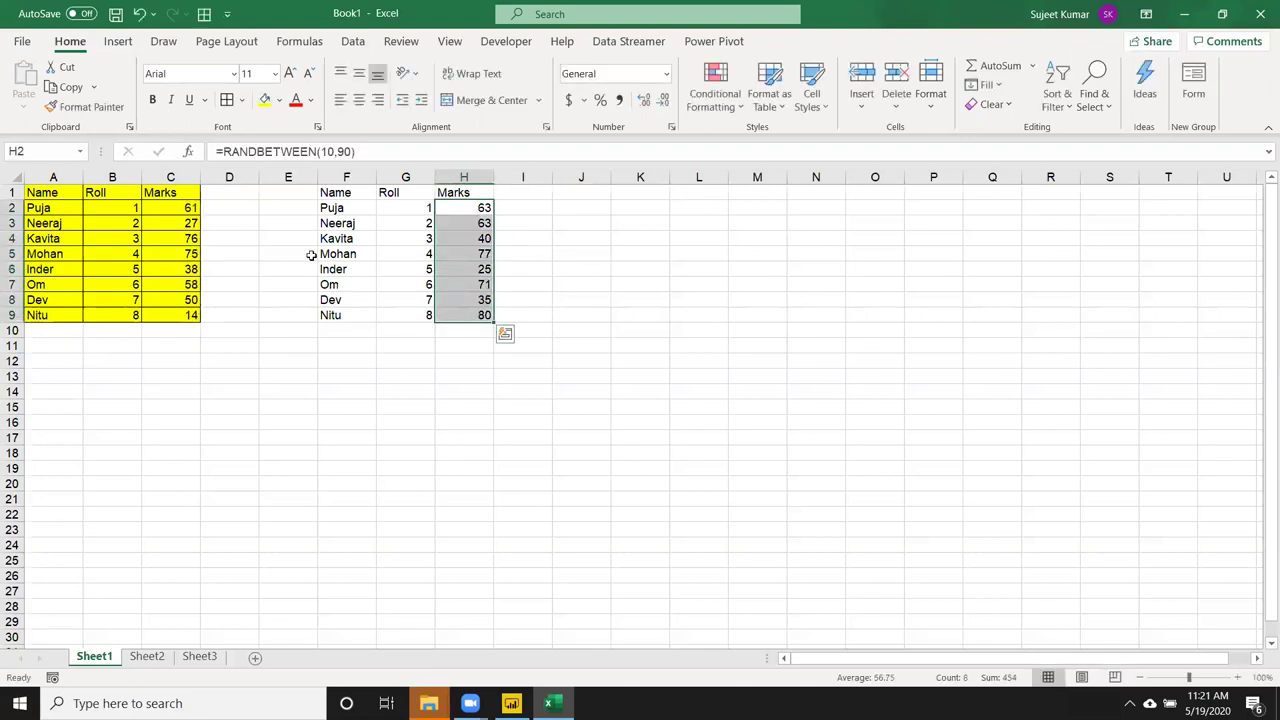
pyautogui.click(192, 205)
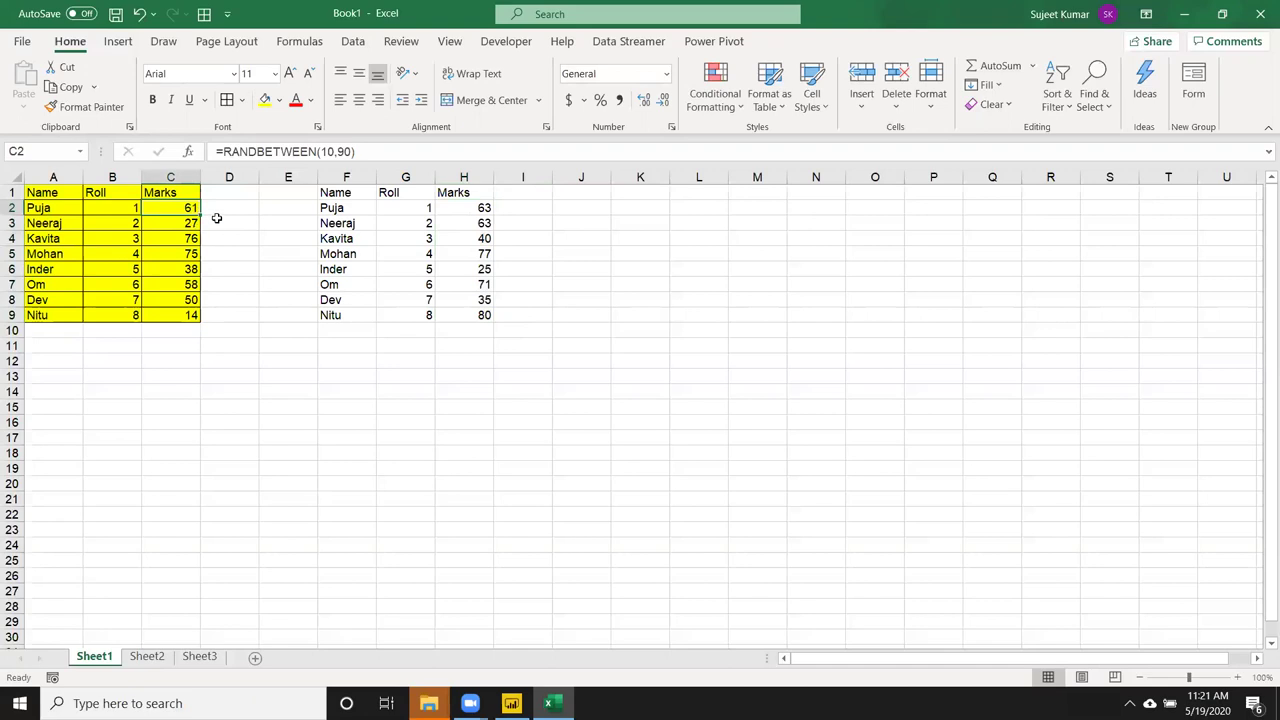
pyautogui.moveTo(40, 192); pyautogui.dragTo(166, 314)
pyautogui.hotkey('ctrl', 'c')
pyautogui.click(339, 392)
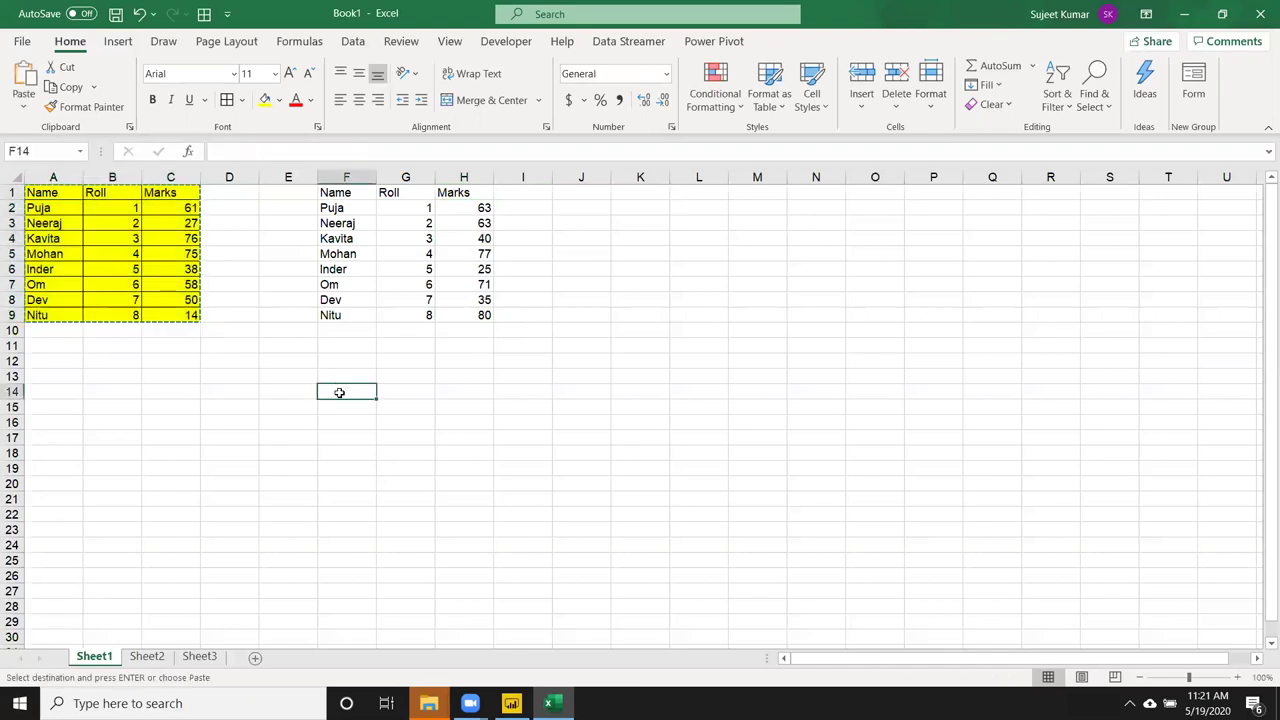
# Paste the table into F14:H22 as Values only and inspect the pasted names.
pyautogui.rightClick(339, 392)
pyautogui.click(392, 322)
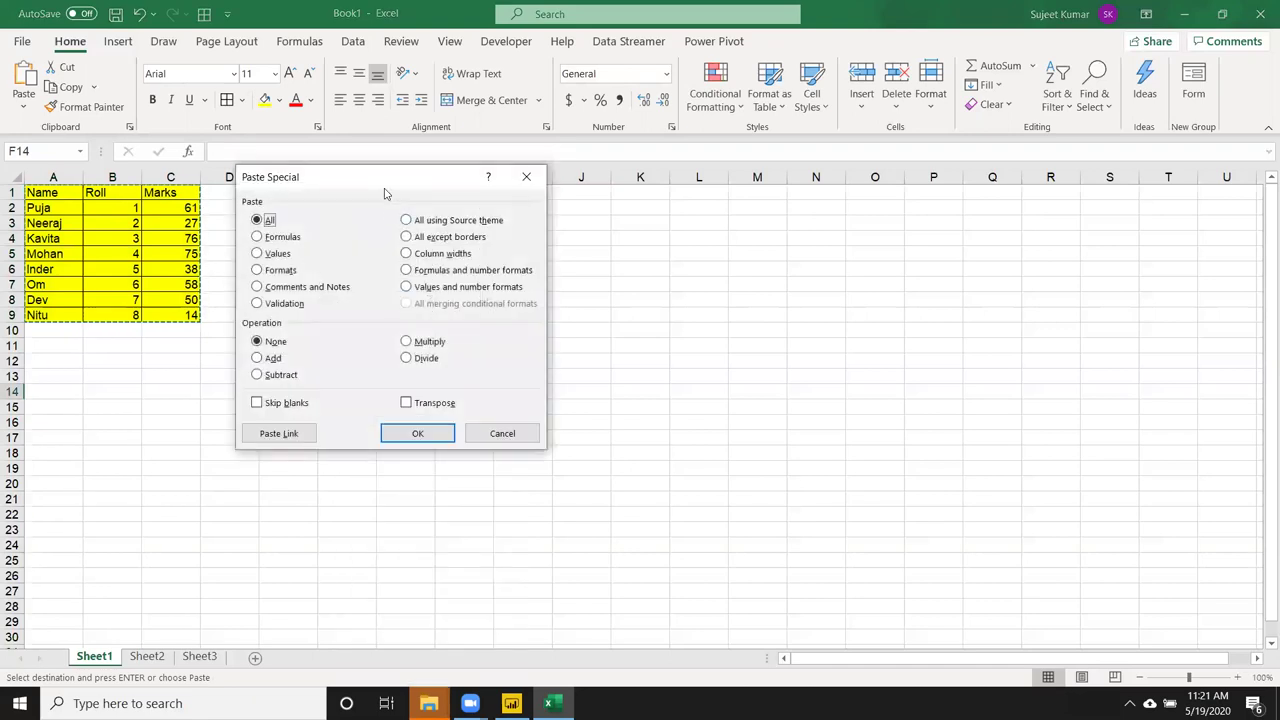
pyautogui.moveTo(384, 193); pyautogui.dragTo(724, 172)
pyautogui.click(607, 232)
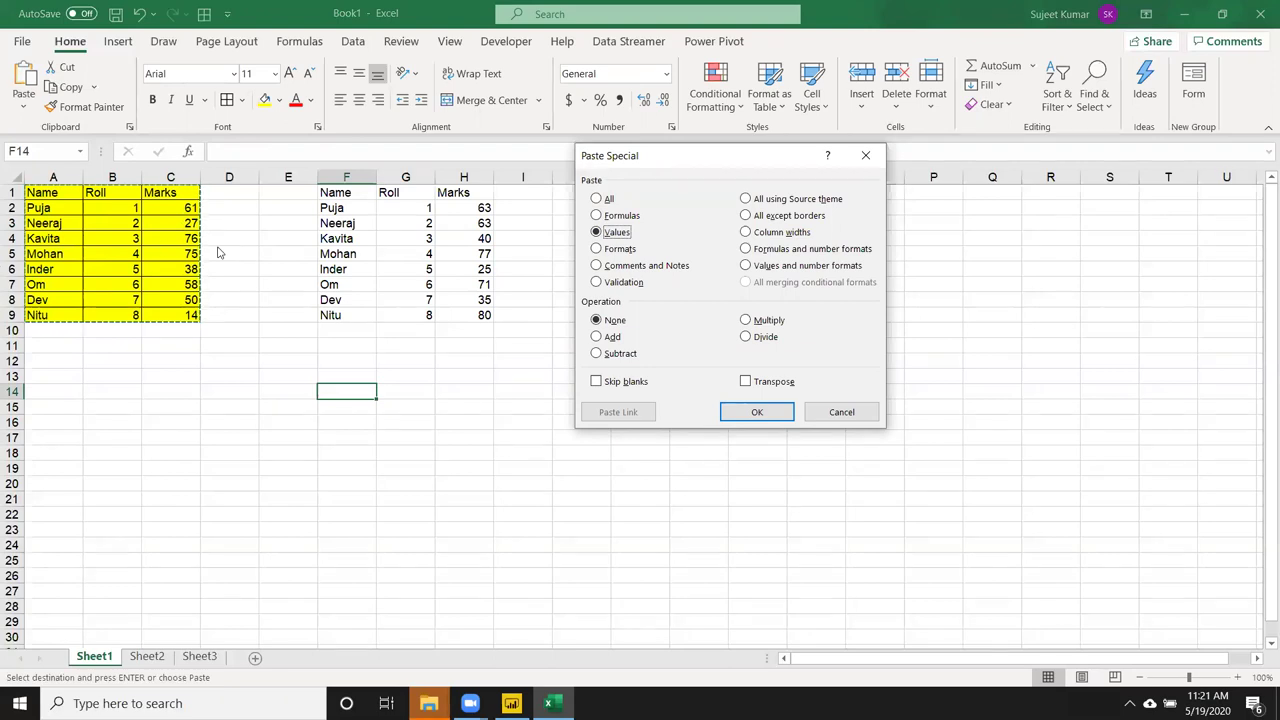
pyautogui.click(772, 418)
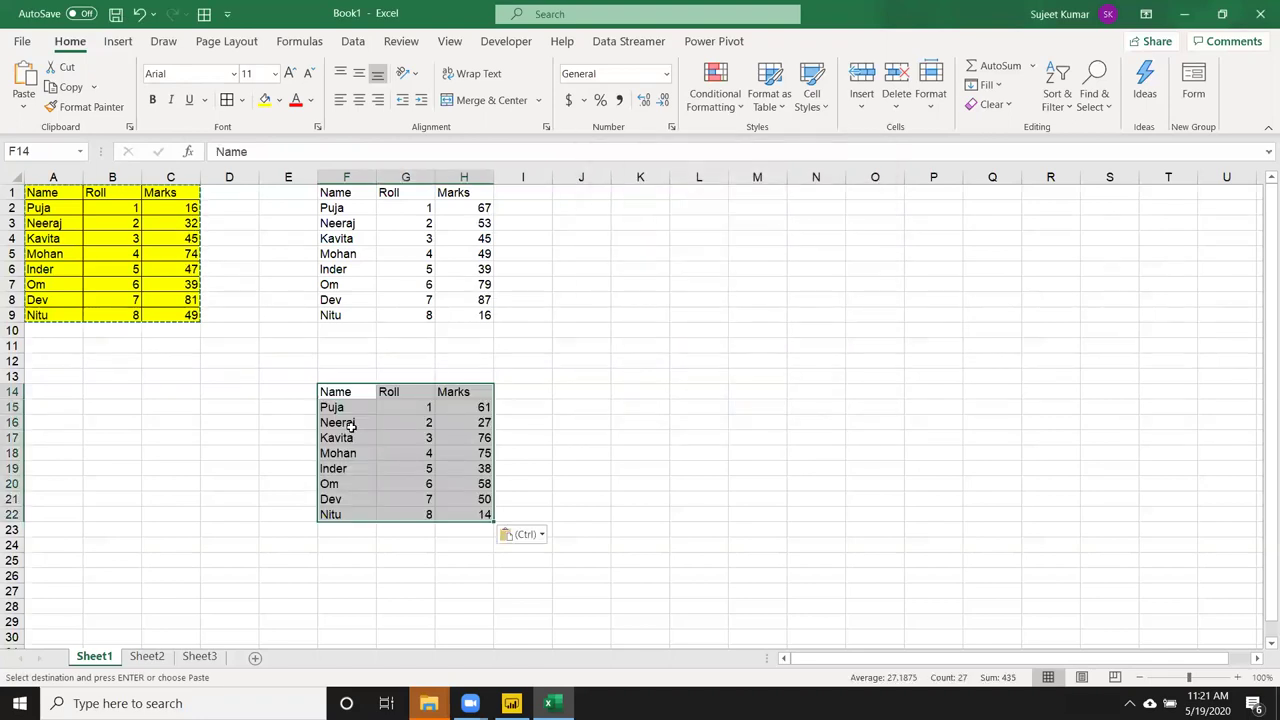
pyautogui.click(350, 427)
pyautogui.click(348, 453)
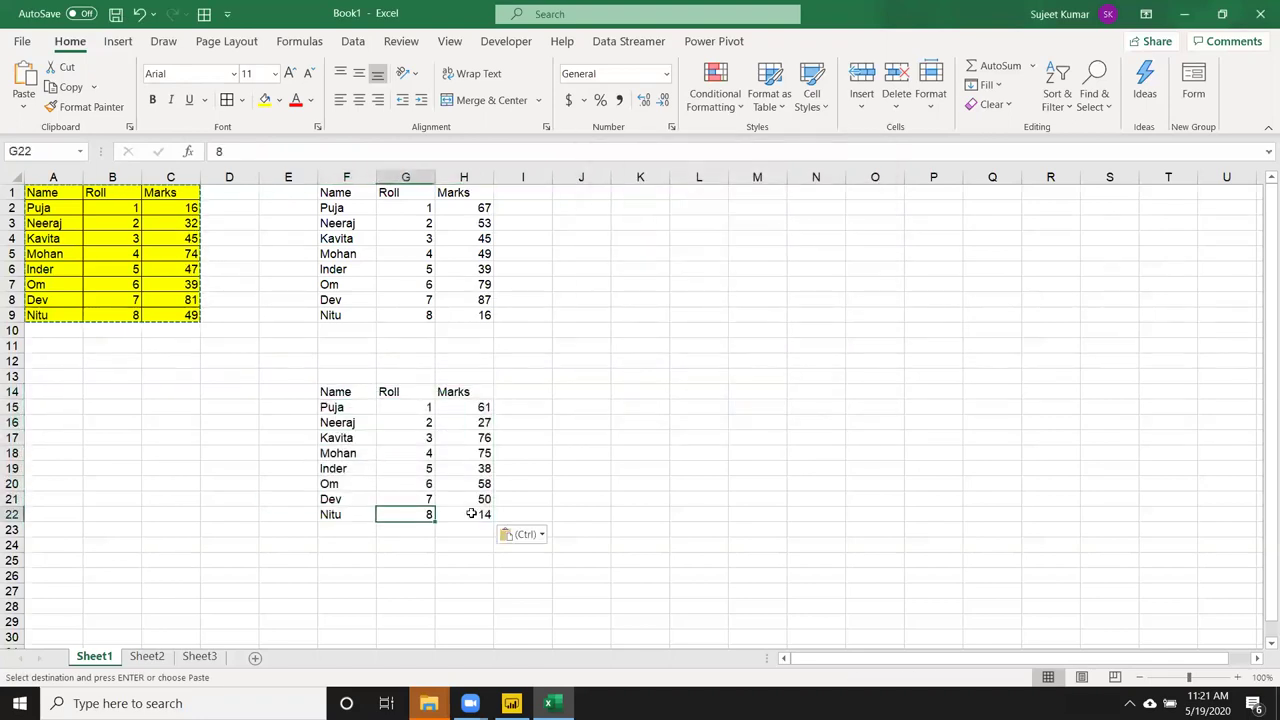
# Compare the fixed values in F14:H22 with the Roll and RANDBETWEEN formulas above.
pyautogui.click(464, 453)
pyautogui.click(469, 422)
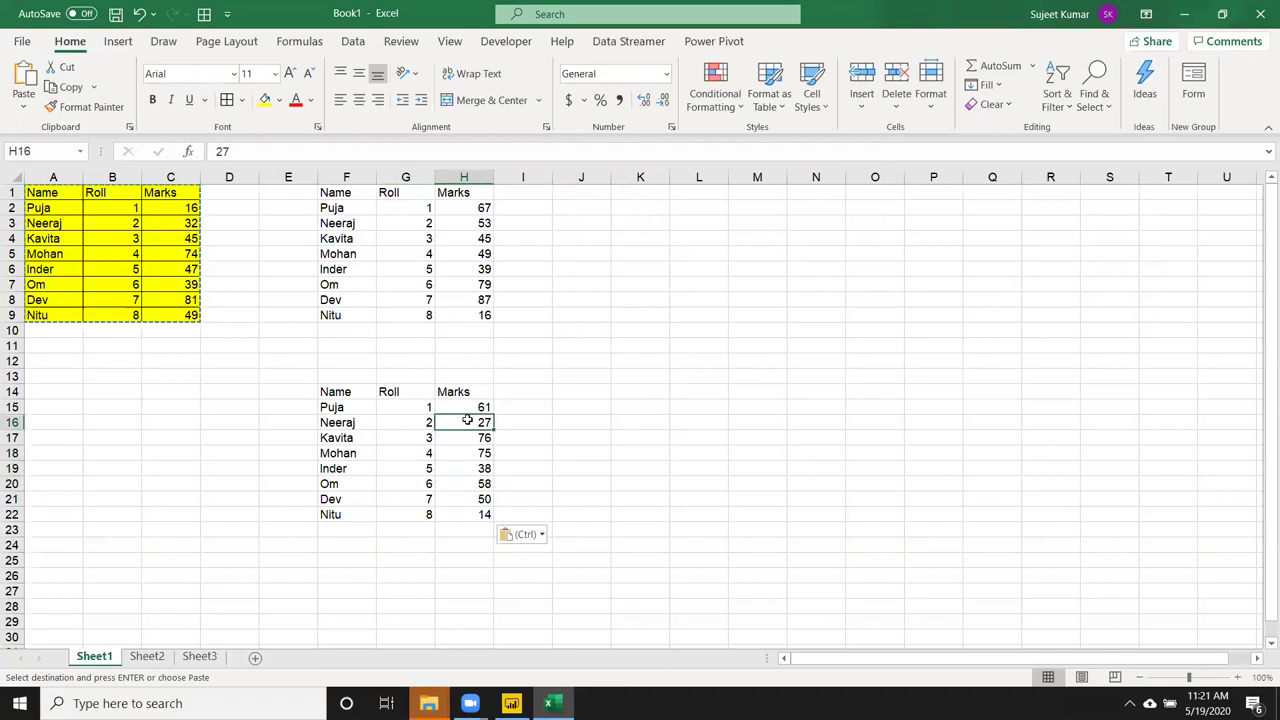
pyautogui.click(139, 284)
pyautogui.click(377, 443)
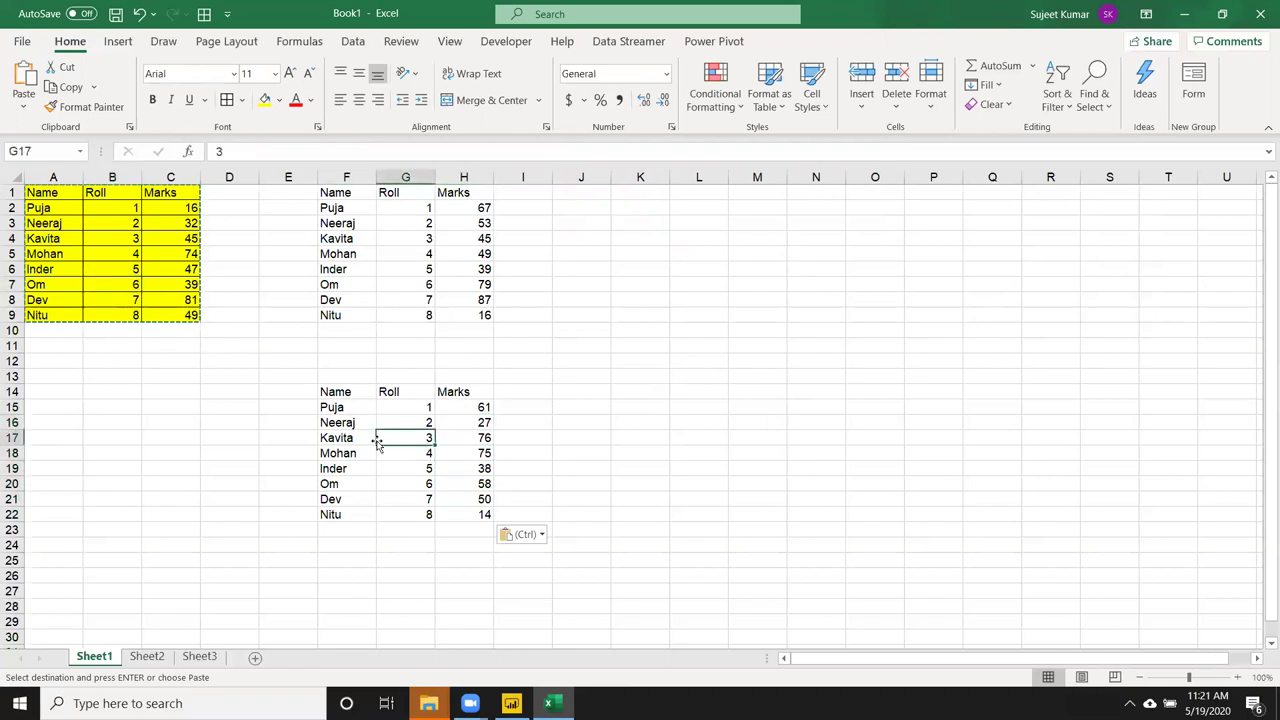
pyautogui.click(156, 225)
pyautogui.click(441, 237)
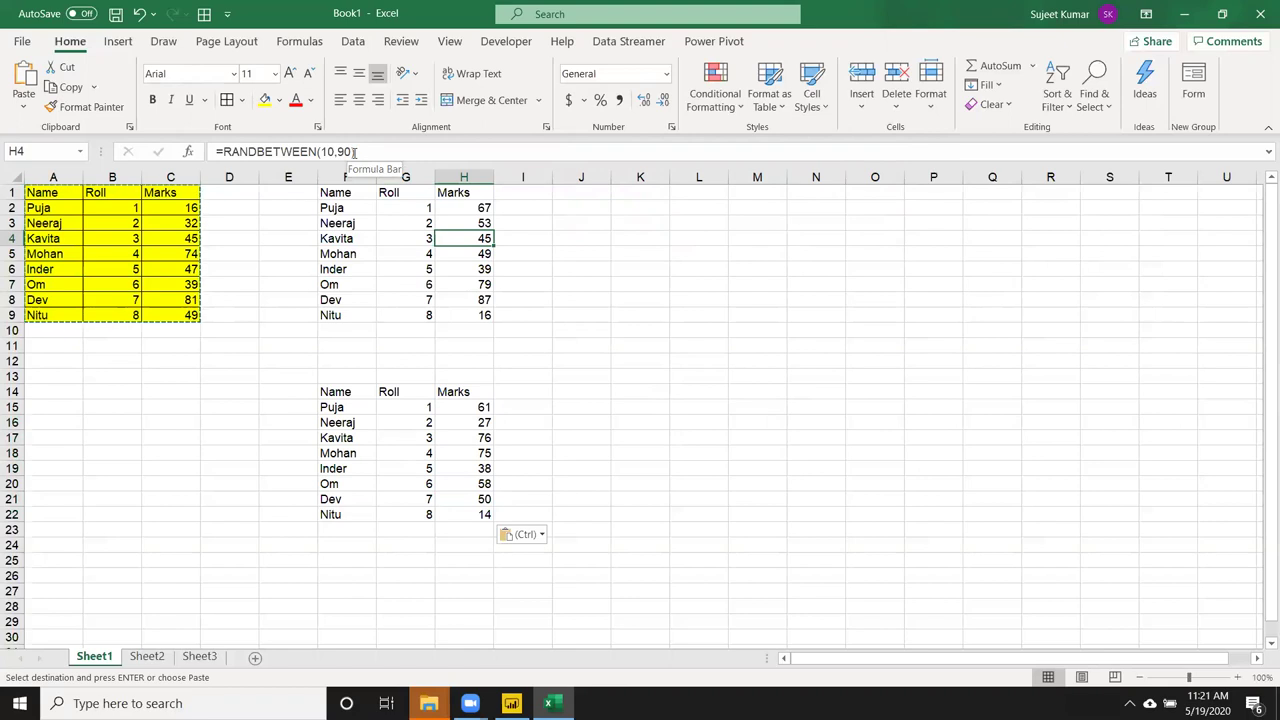
pyautogui.click(456, 422)
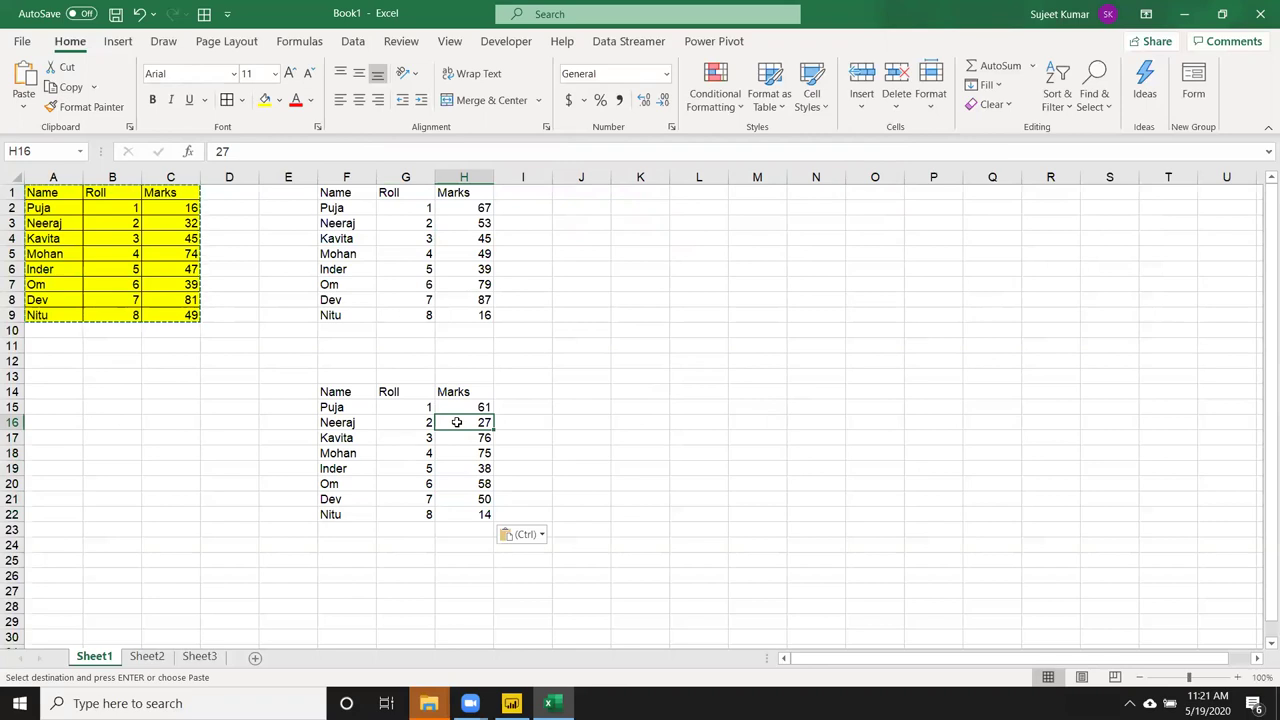
# Discard a test entry of 67 in H2, then copy the marks in H2:H9.
pyautogui.click(481, 316)
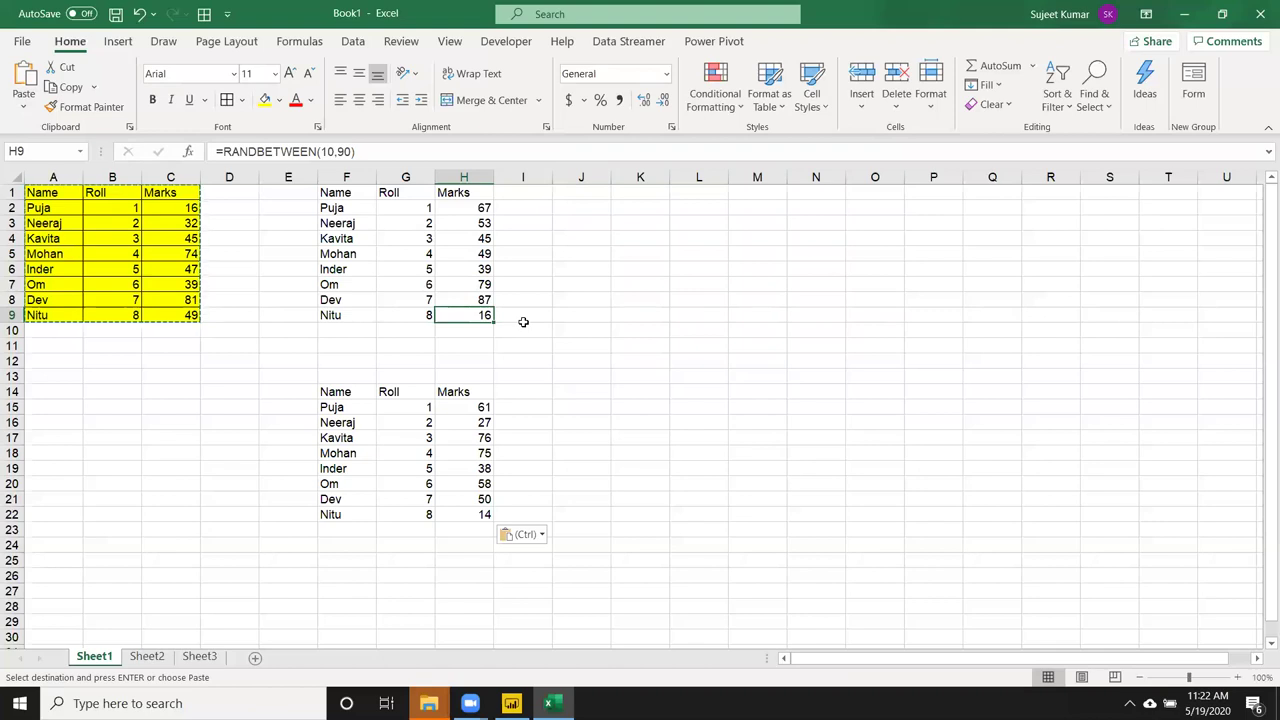
pyautogui.press('Up')
pyautogui.press('Up')
pyautogui.press('Up')
pyautogui.press('Up')
pyautogui.press('Up')
pyautogui.press('Up')
pyautogui.press('Up')
pyautogui.press('Up')
pyautogui.press('Down')
pyautogui.press('Down')
pyautogui.press('Down')
pyautogui.press('Down')
pyautogui.press('Down')
pyautogui.press('Down')
pyautogui.press('Down')
pyautogui.press('Up')
pyautogui.press('Up')
pyautogui.press('Up')
pyautogui.press('Up')
pyautogui.press('Up')
pyautogui.press('Up')
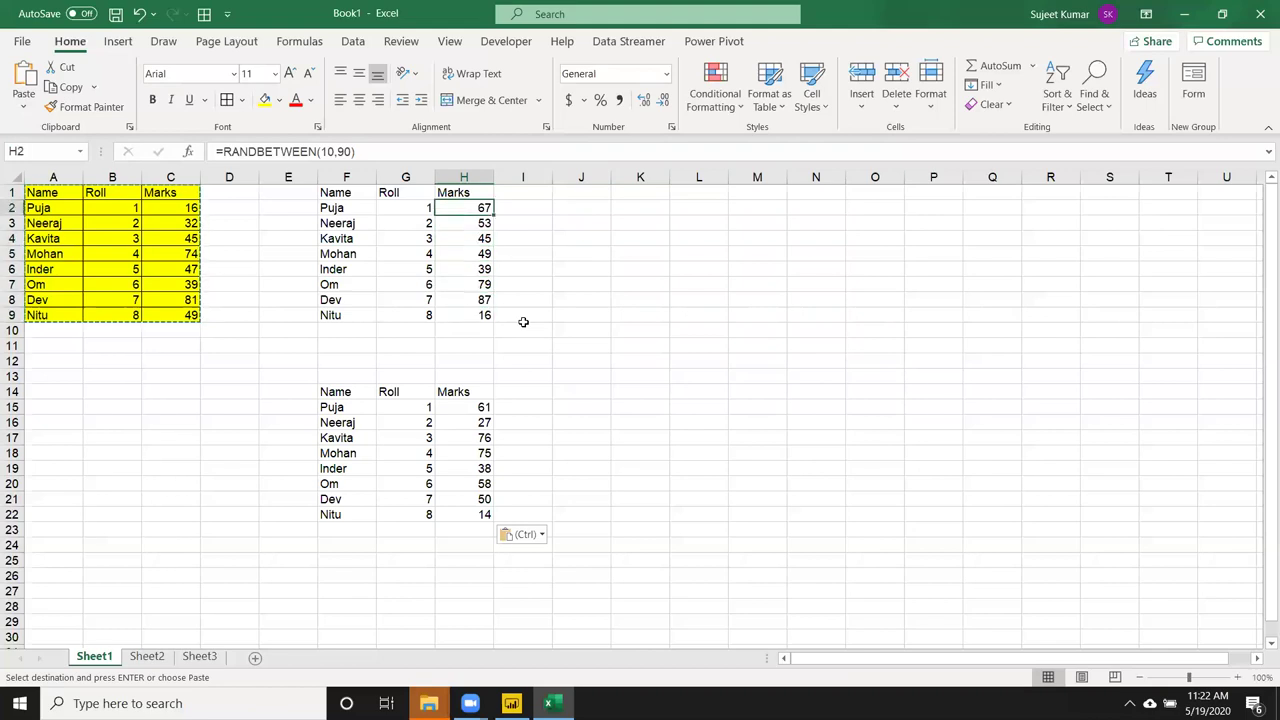
pyautogui.write('67')
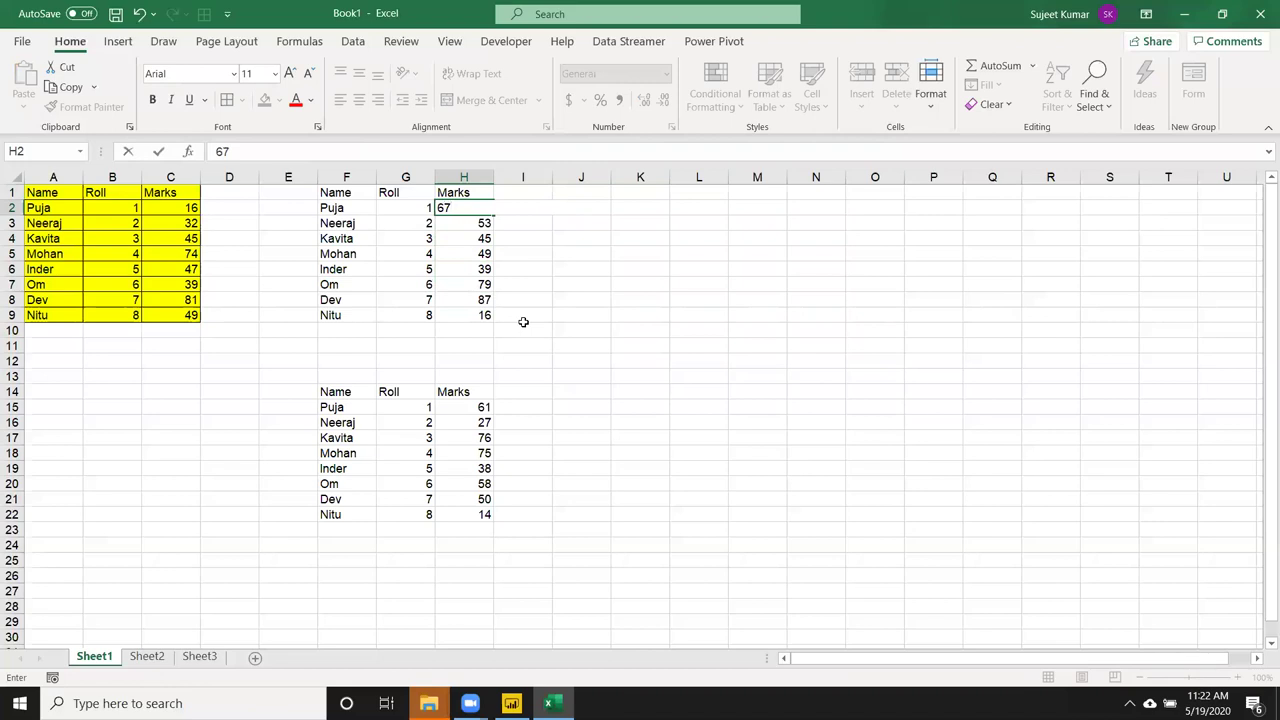
pyautogui.press('Escape')
pyautogui.hotkey('ctrl', 'shift', 'Down')
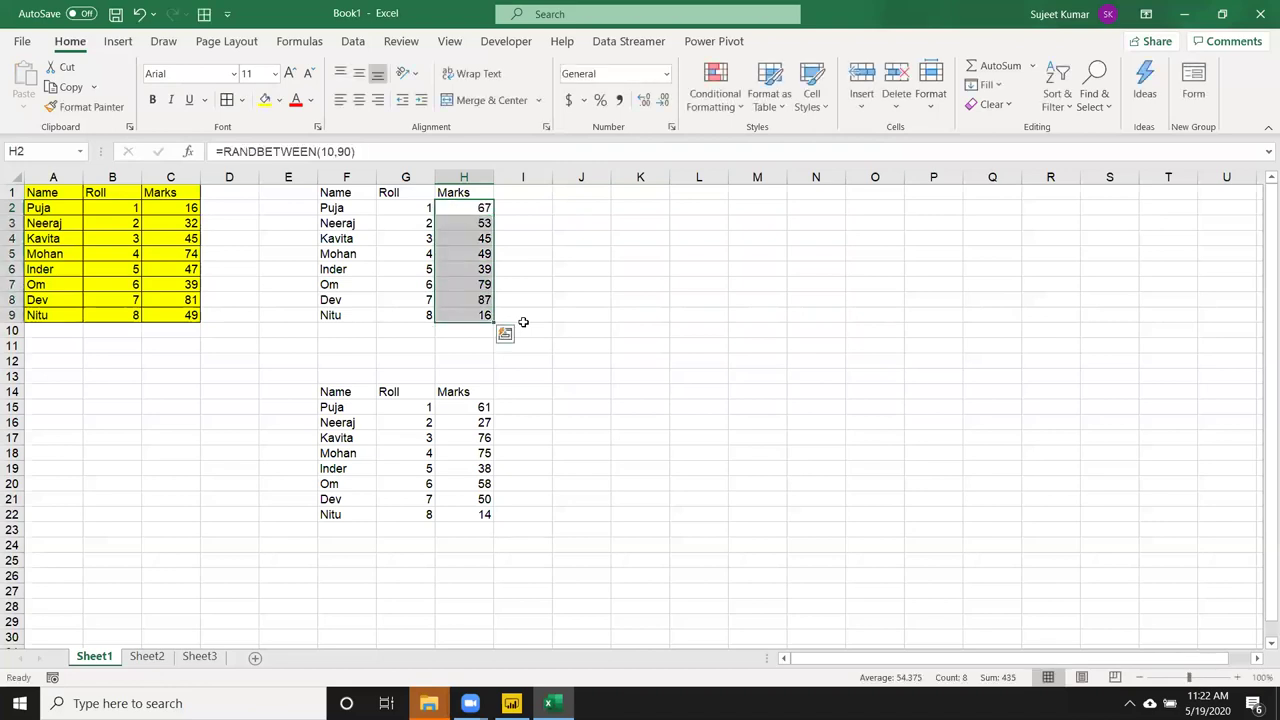
pyautogui.hotkey('ctrl', 'c')
# Paste the copied H2:H9 marks back onto themselves as Values only.
pyautogui.rightClick(478, 248)
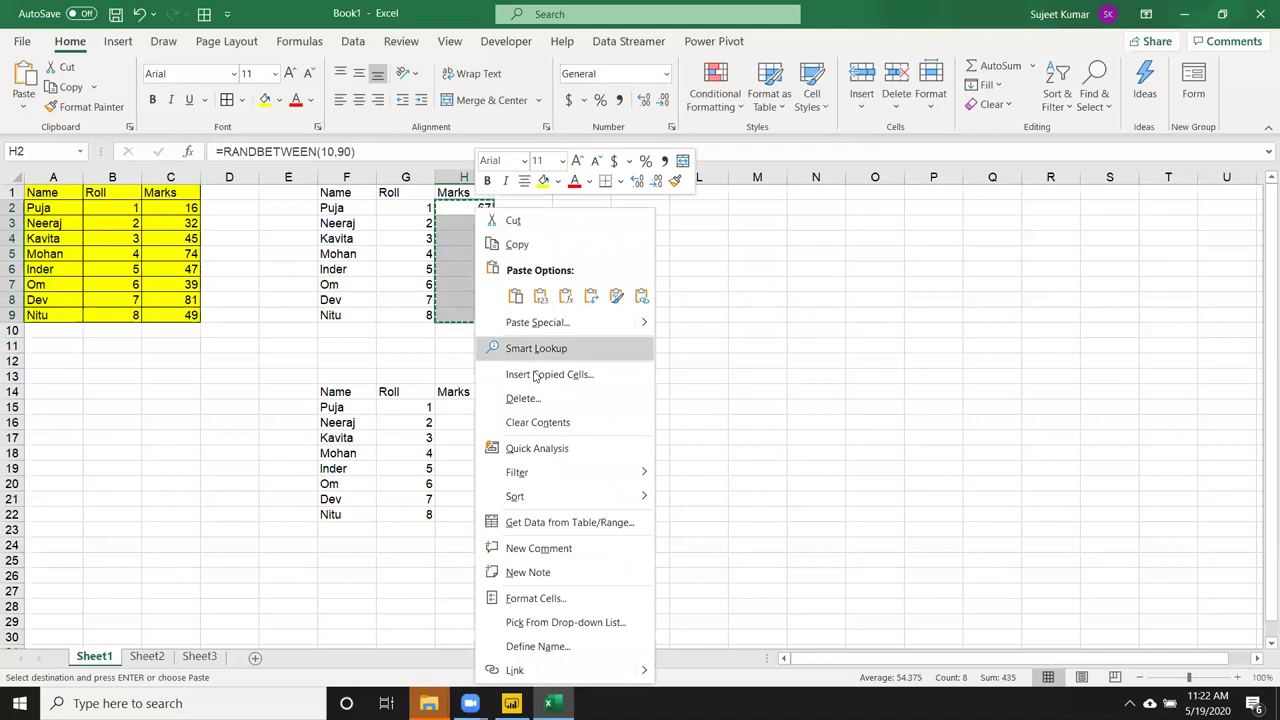
pyautogui.click(540, 322)
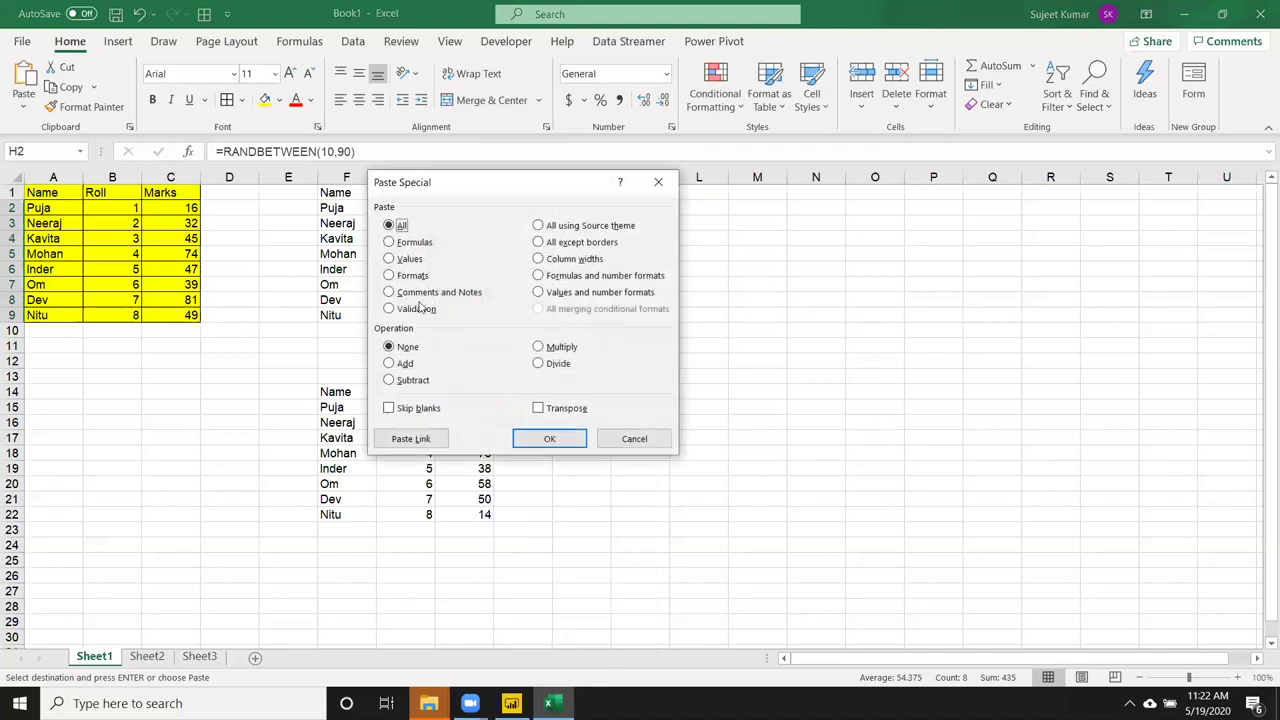
pyautogui.click(401, 260)
pyautogui.moveTo(475, 187); pyautogui.dragTo(807, 133)
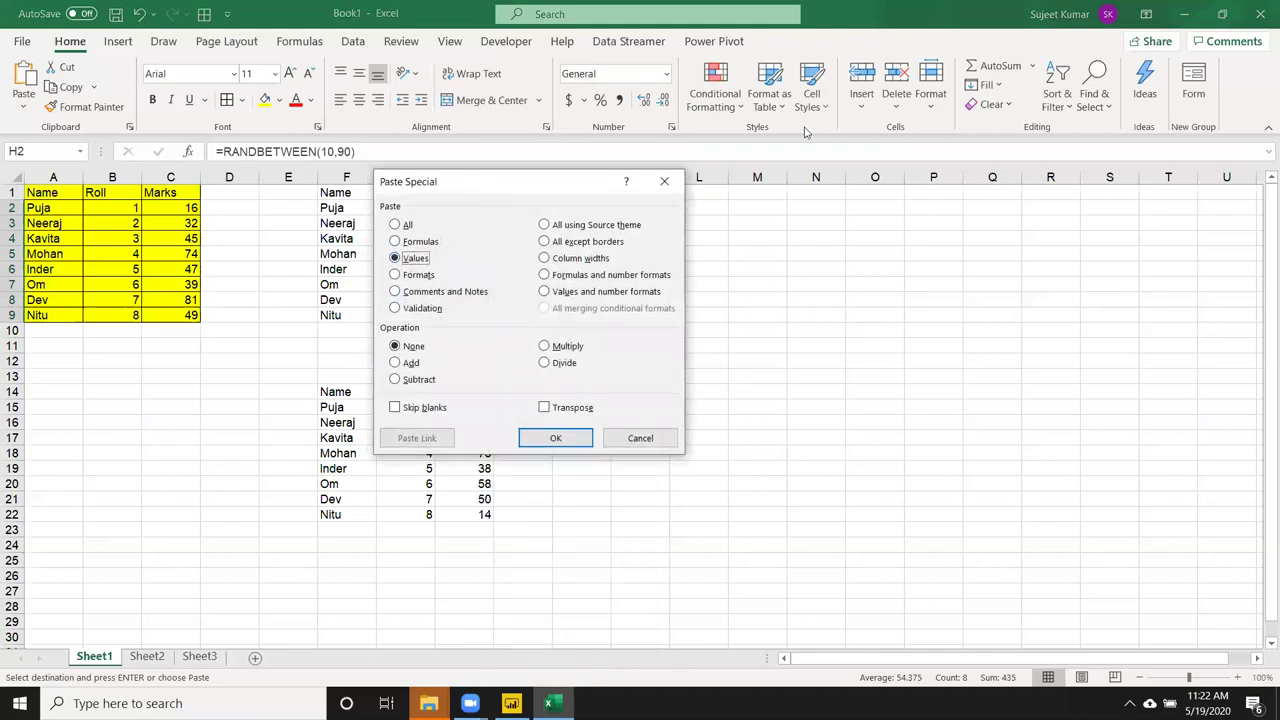
pyautogui.click(884, 386)
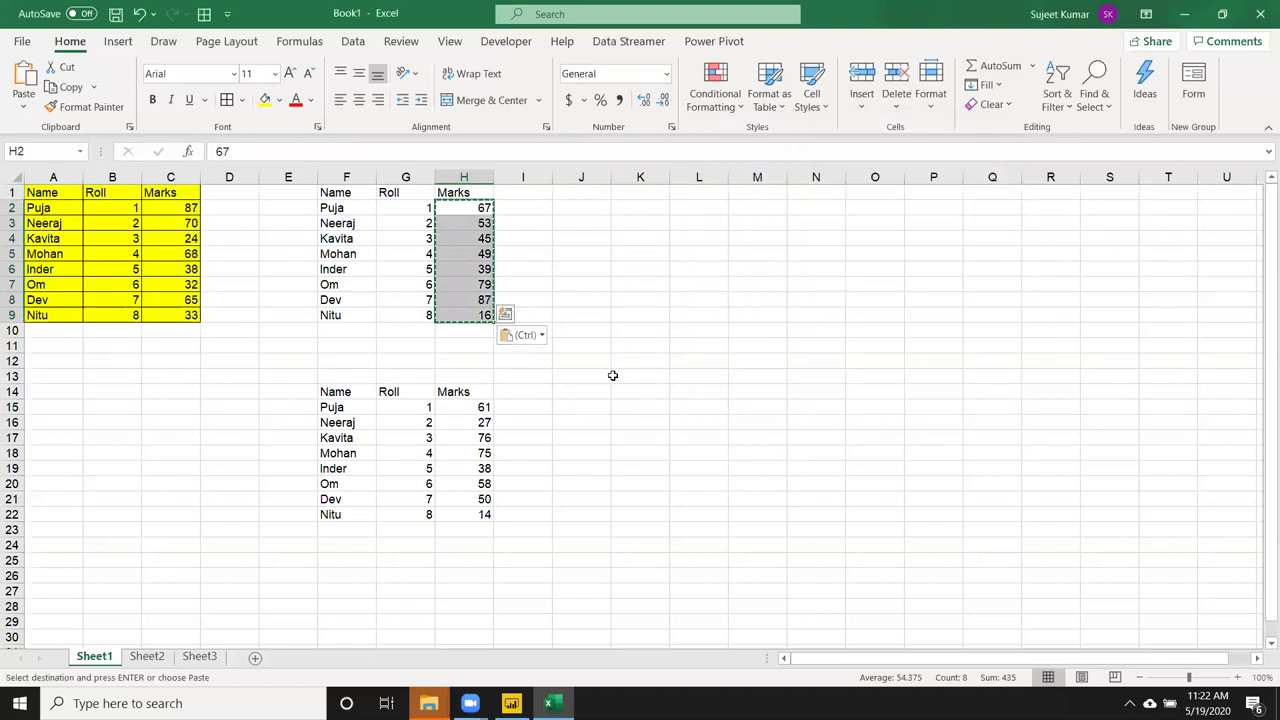
# Verify H2:H9 hold plain numbers, with H7 staying 79 as column C recalculates.
pyautogui.click(469, 253)
pyautogui.click(474, 301)
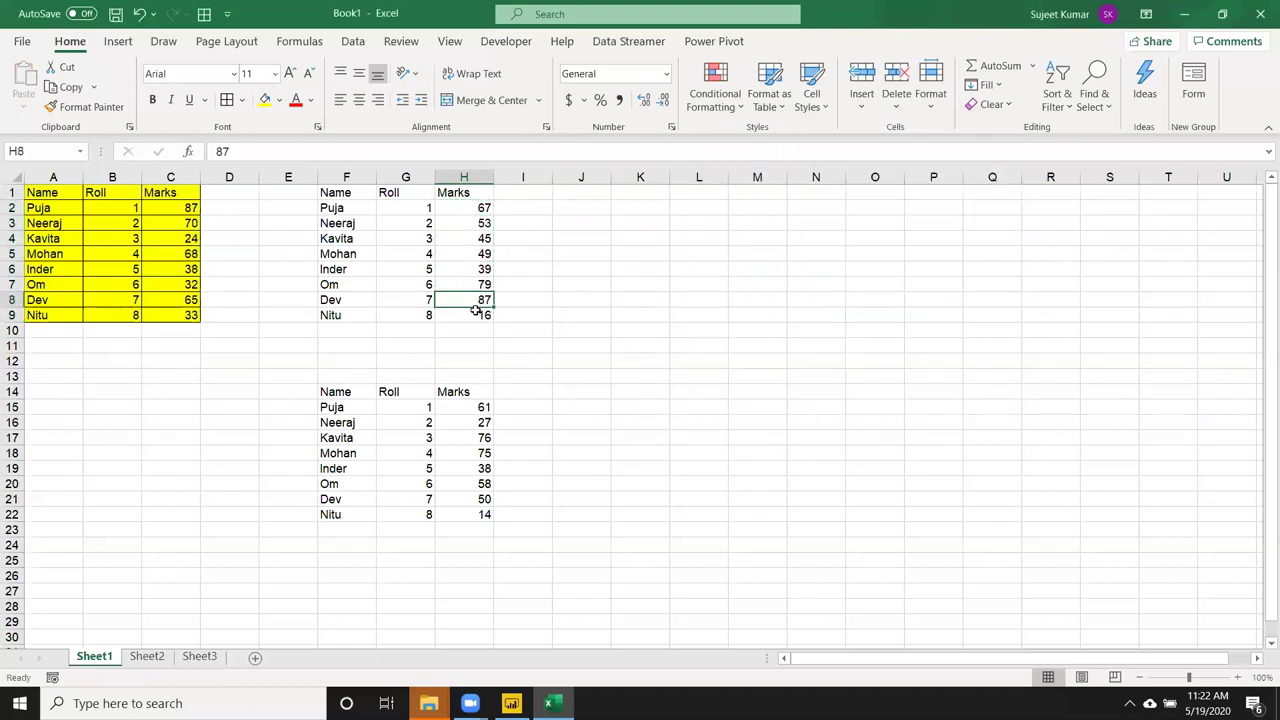
pyautogui.click(483, 316)
pyautogui.click(483, 300)
pyautogui.click(482, 254)
pyautogui.click(481, 222)
pyautogui.click(482, 208)
pyautogui.click(476, 238)
pyautogui.click(468, 258)
pyautogui.click(470, 270)
pyautogui.click(474, 285)
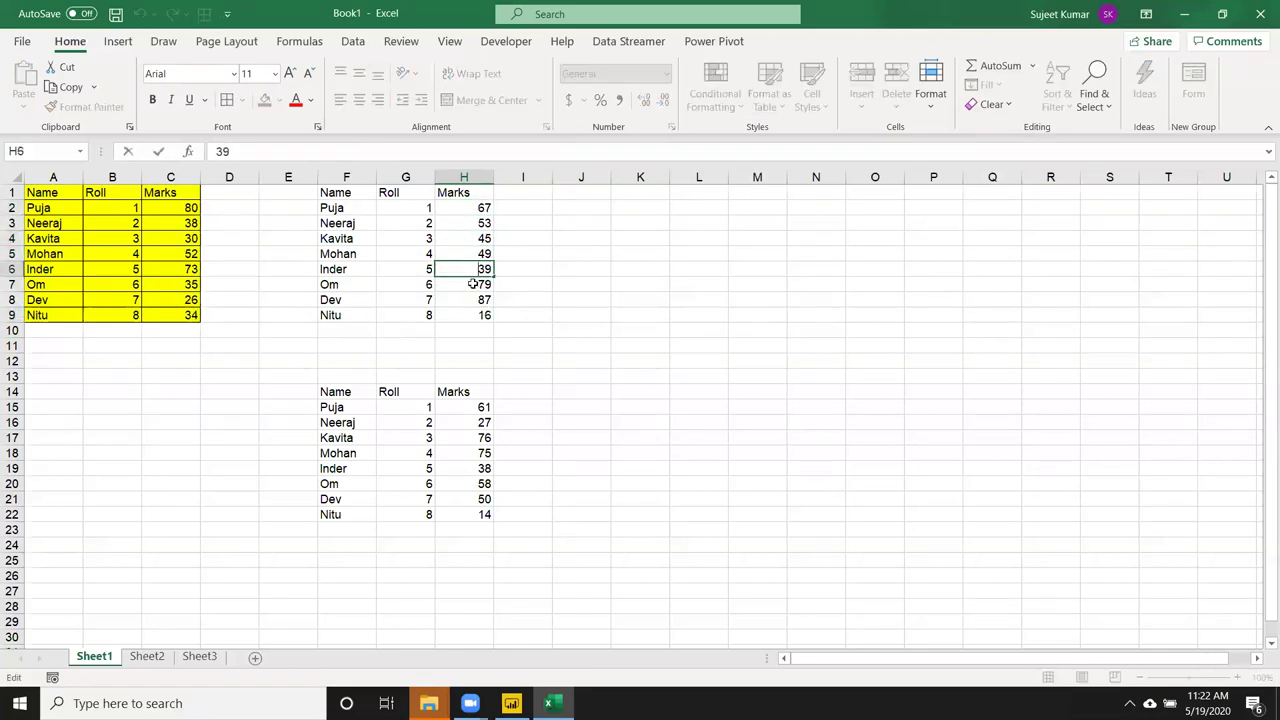
pyautogui.click(478, 299)
pyautogui.click(477, 314)
pyautogui.click(471, 286)
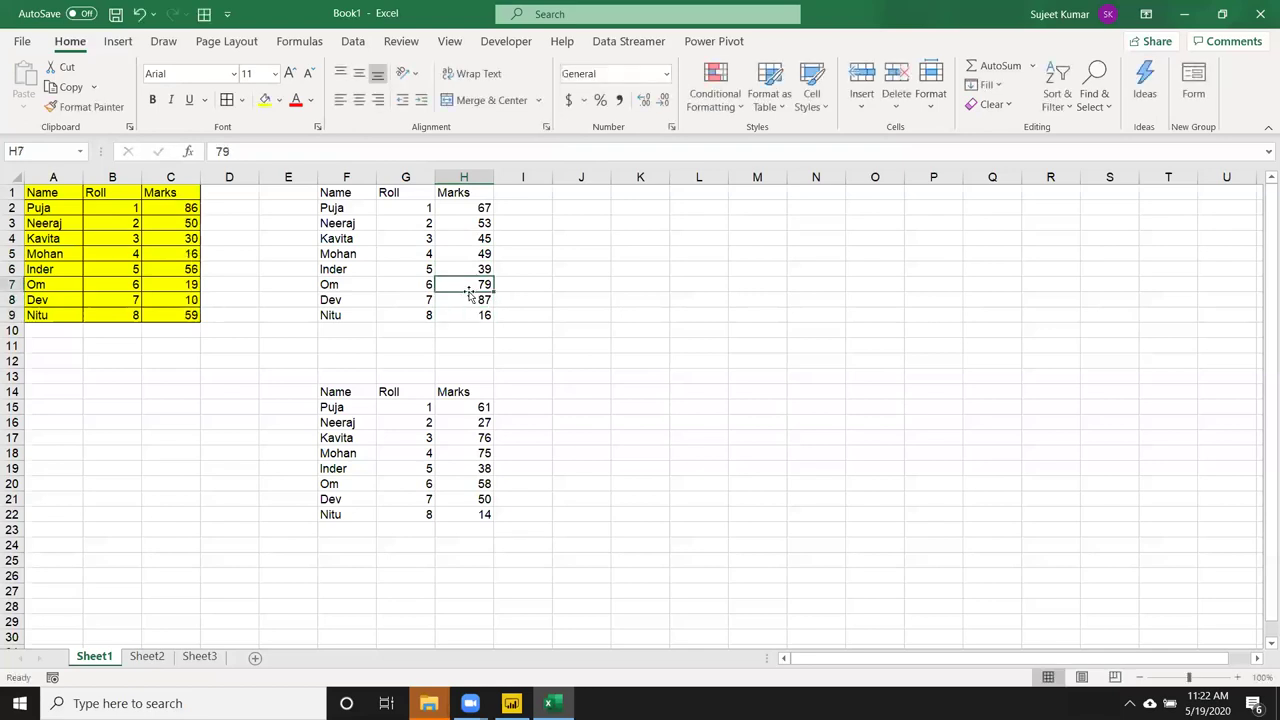
pyautogui.click(622, 297)
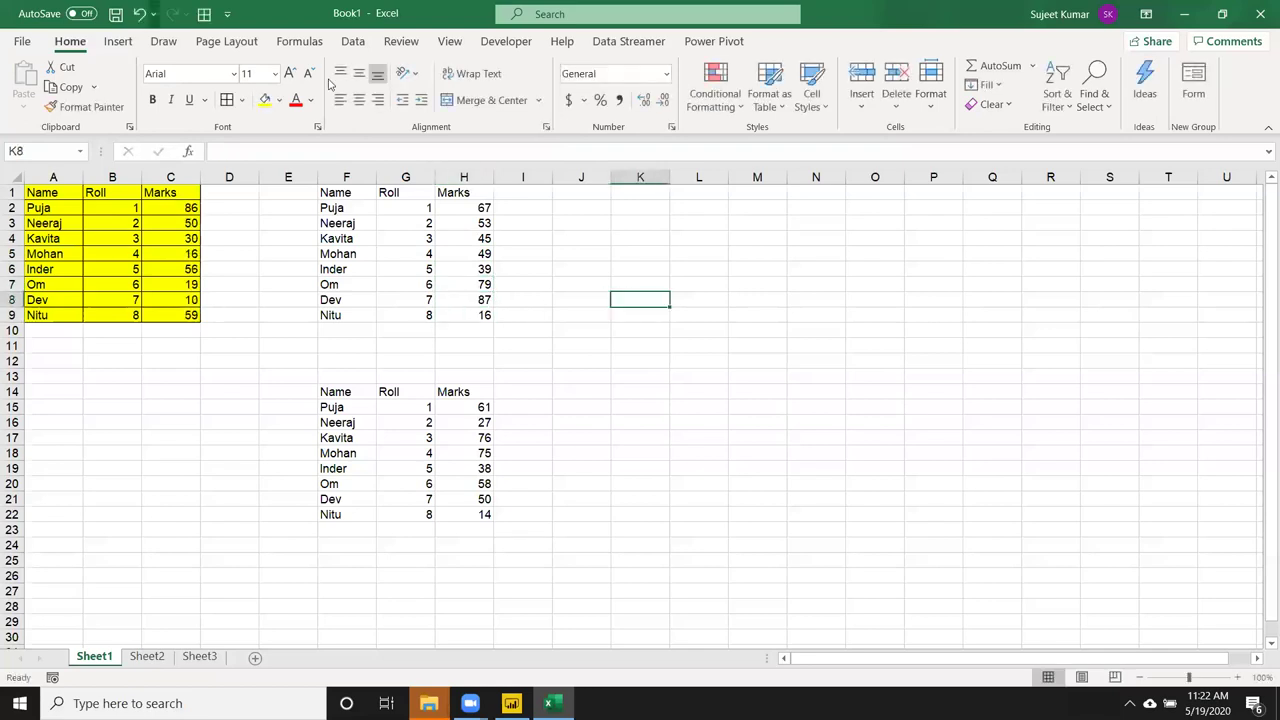
# Open the 9.Team Performance Dashboard workbook from recent files.
pyautogui.click(27, 41)
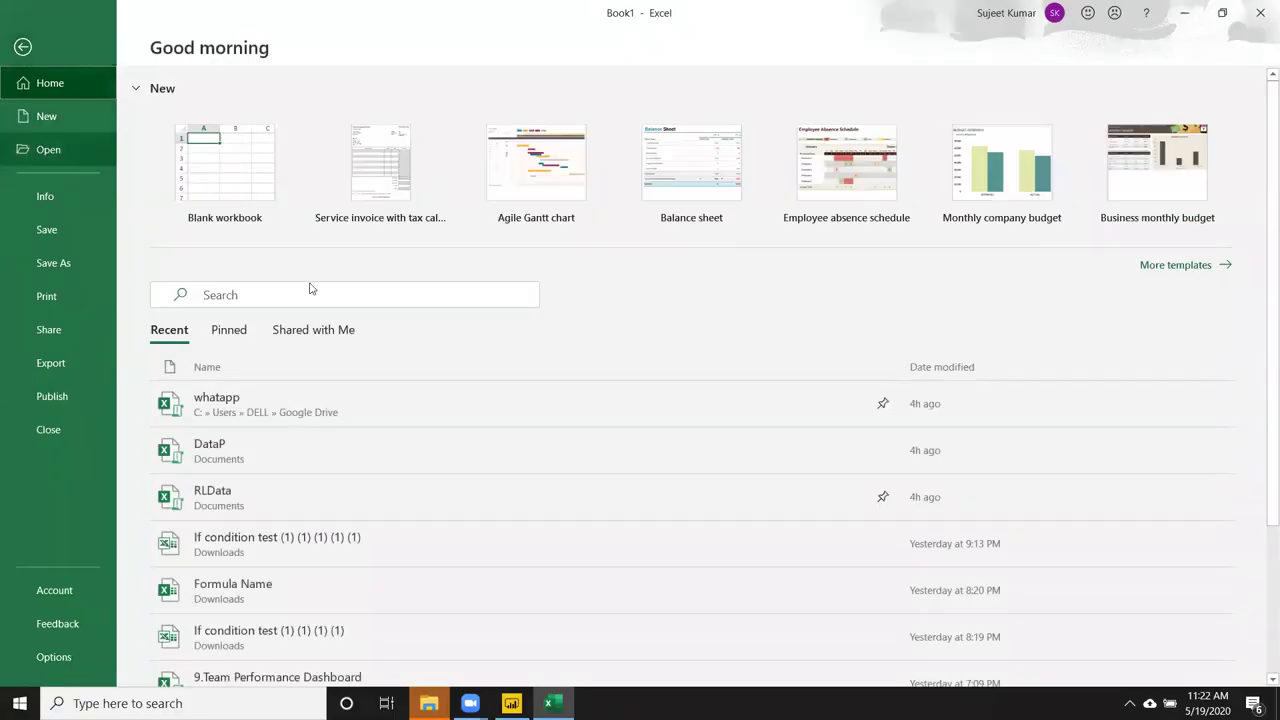
pyautogui.scroll(-2, 448, 443)
pyautogui.scroll(-1, 447, 443)
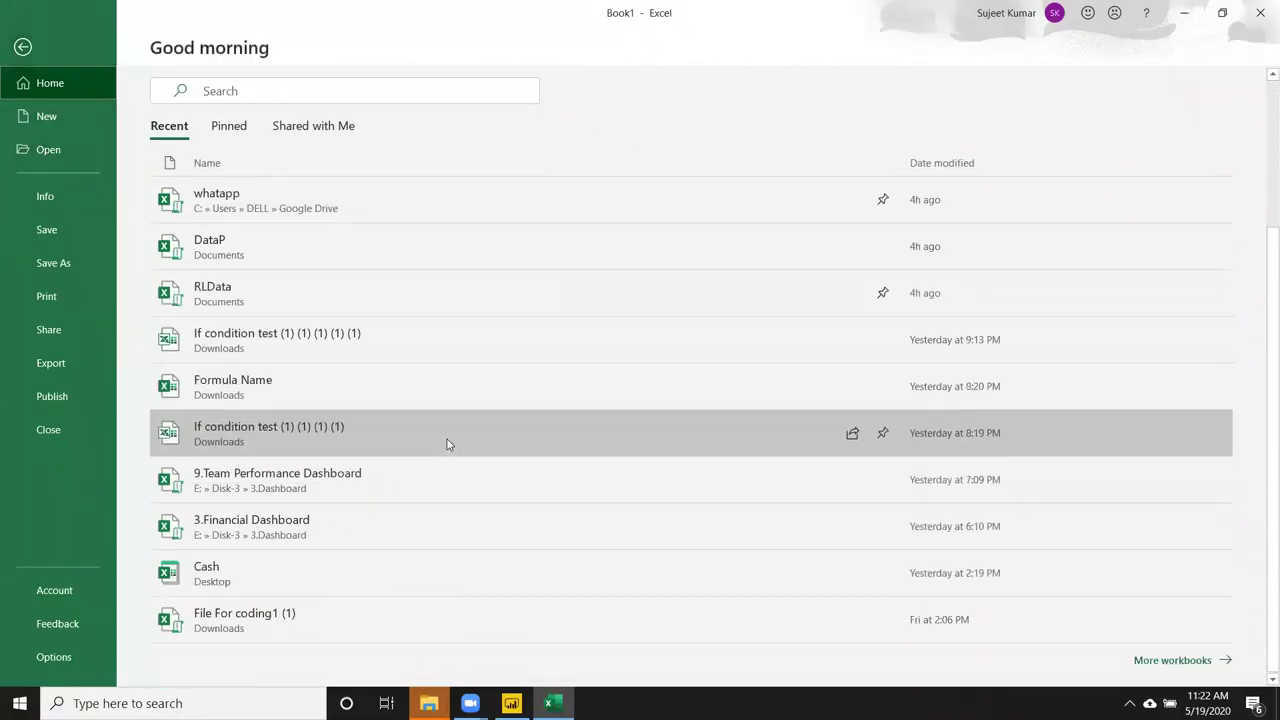
pyautogui.click(405, 484)
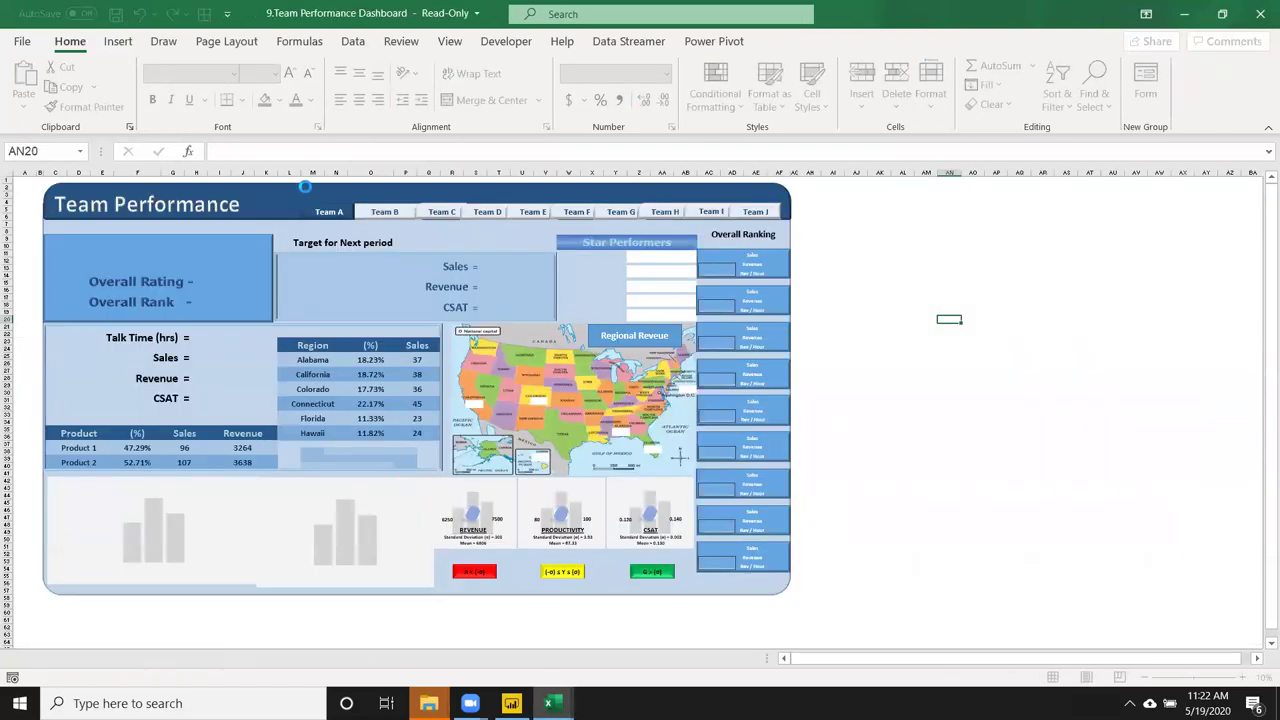
# Open the 3.Financial Dashboard workbook from the full recent workbooks list.
pyautogui.click(25, 43)
pyautogui.click(57, 149)
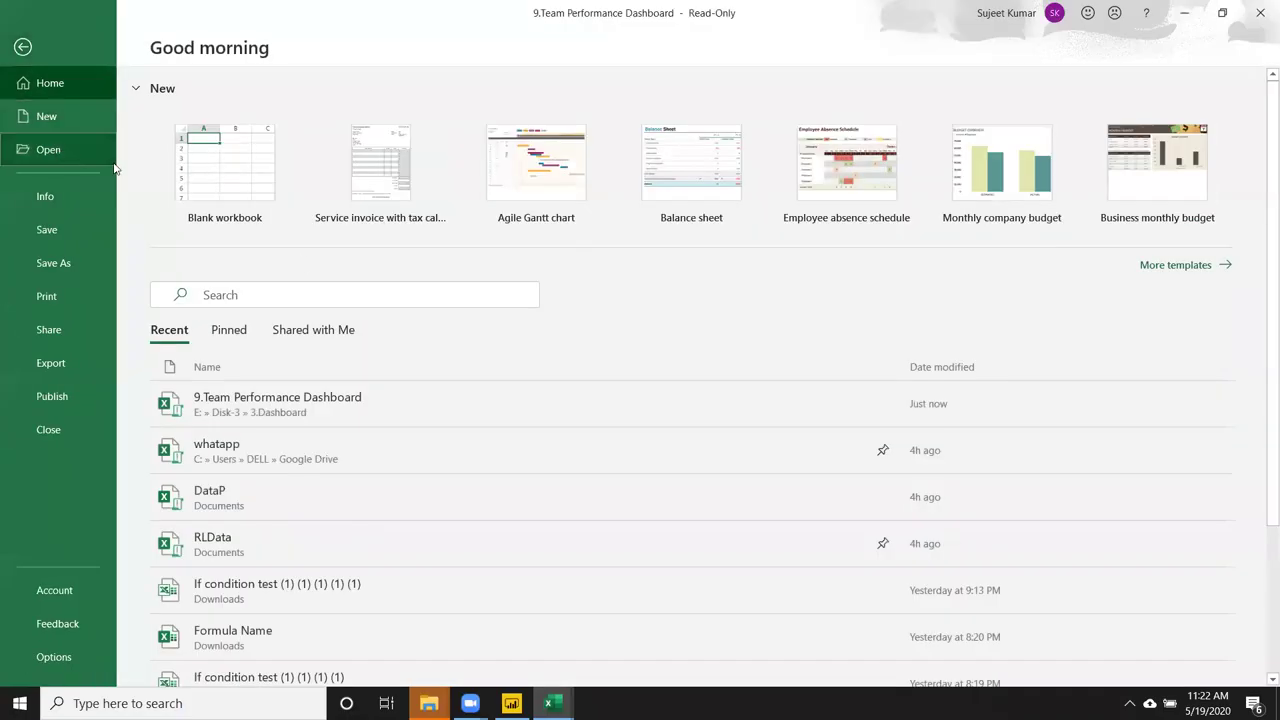
pyautogui.scroll(-4, 580, 420)
pyautogui.scroll(-3, 581, 427)
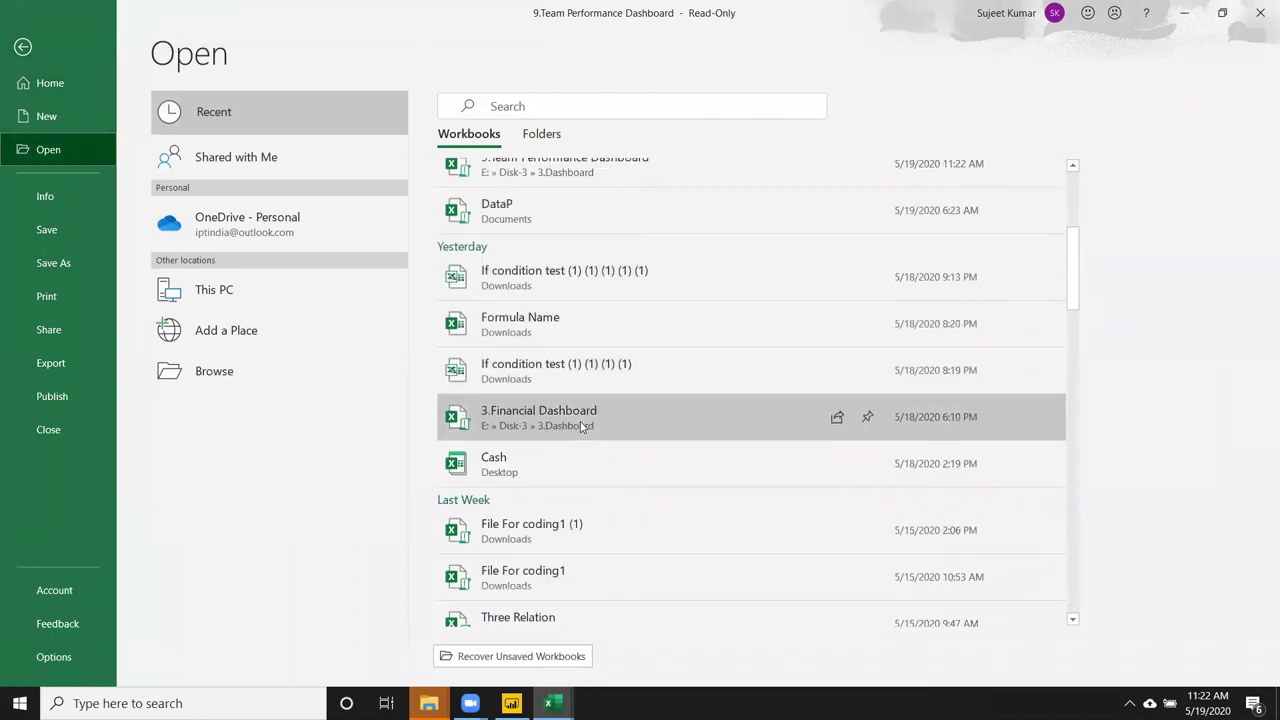
pyautogui.click(588, 429)
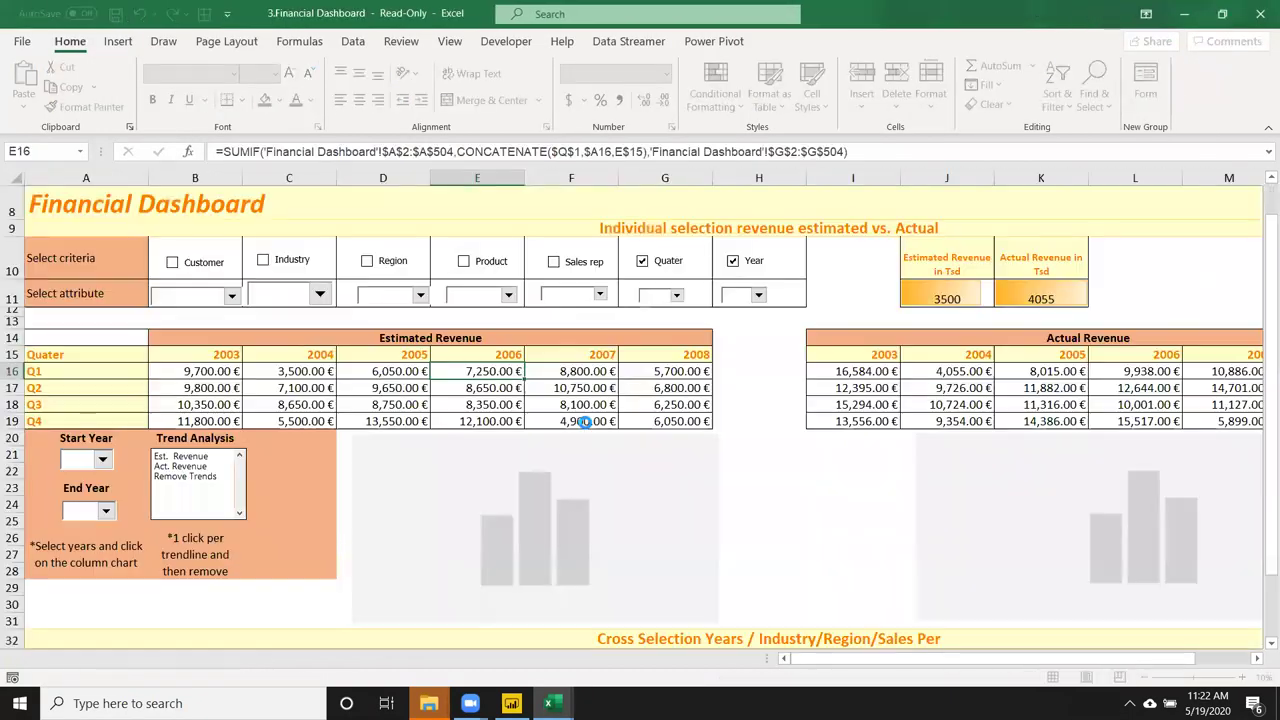
# Close Team Performance Dashboard and select B7:H21 on the Financial Dashboard data sheet.
pyautogui.moveTo(548, 703)
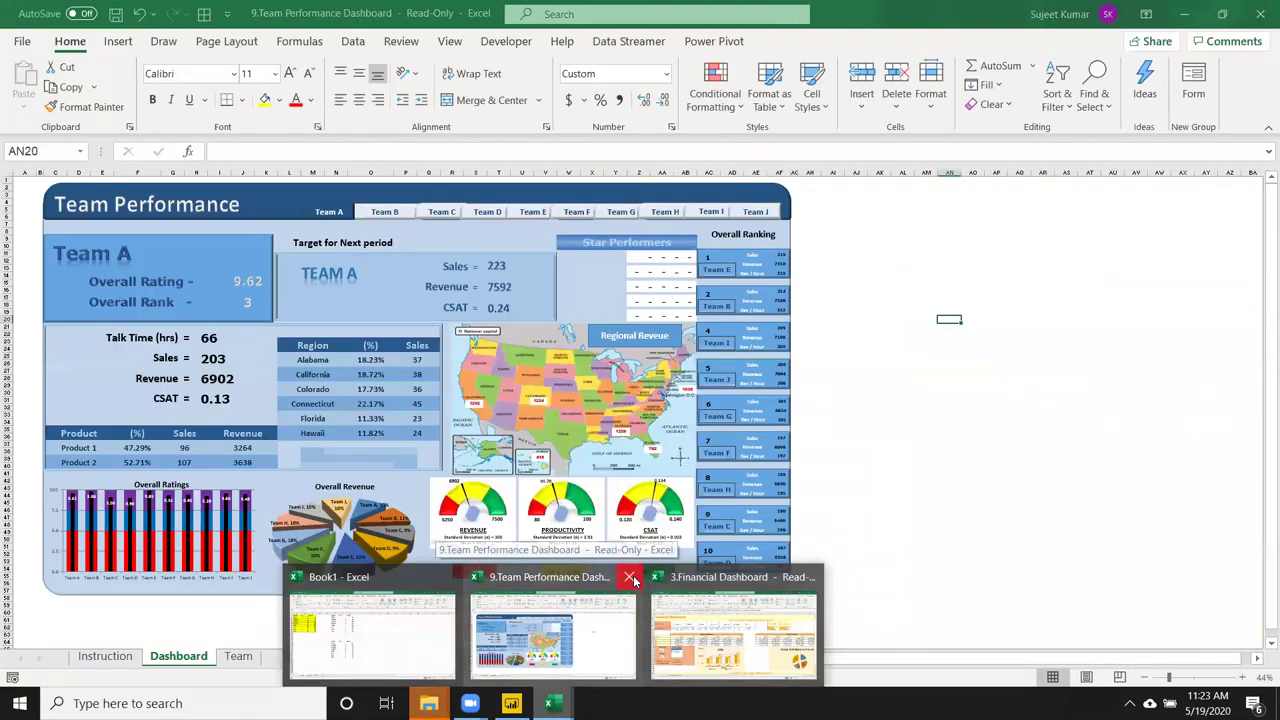
pyautogui.click(633, 580)
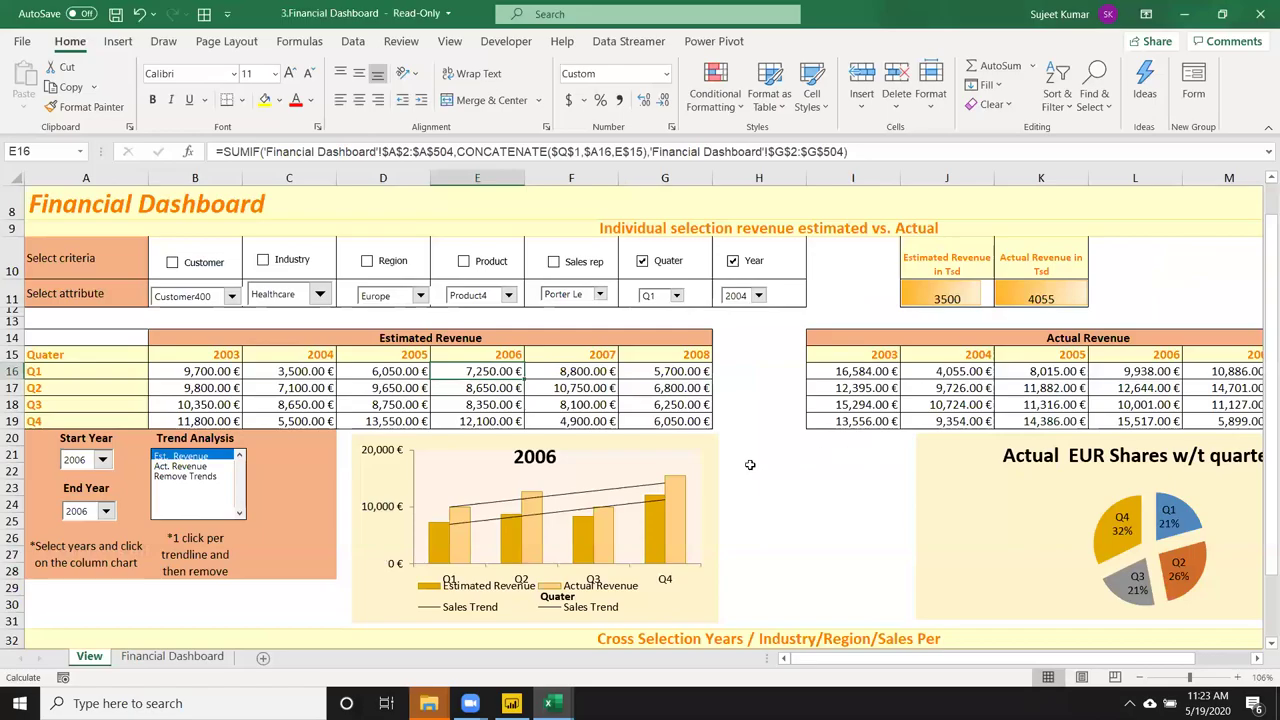
pyautogui.click(760, 470)
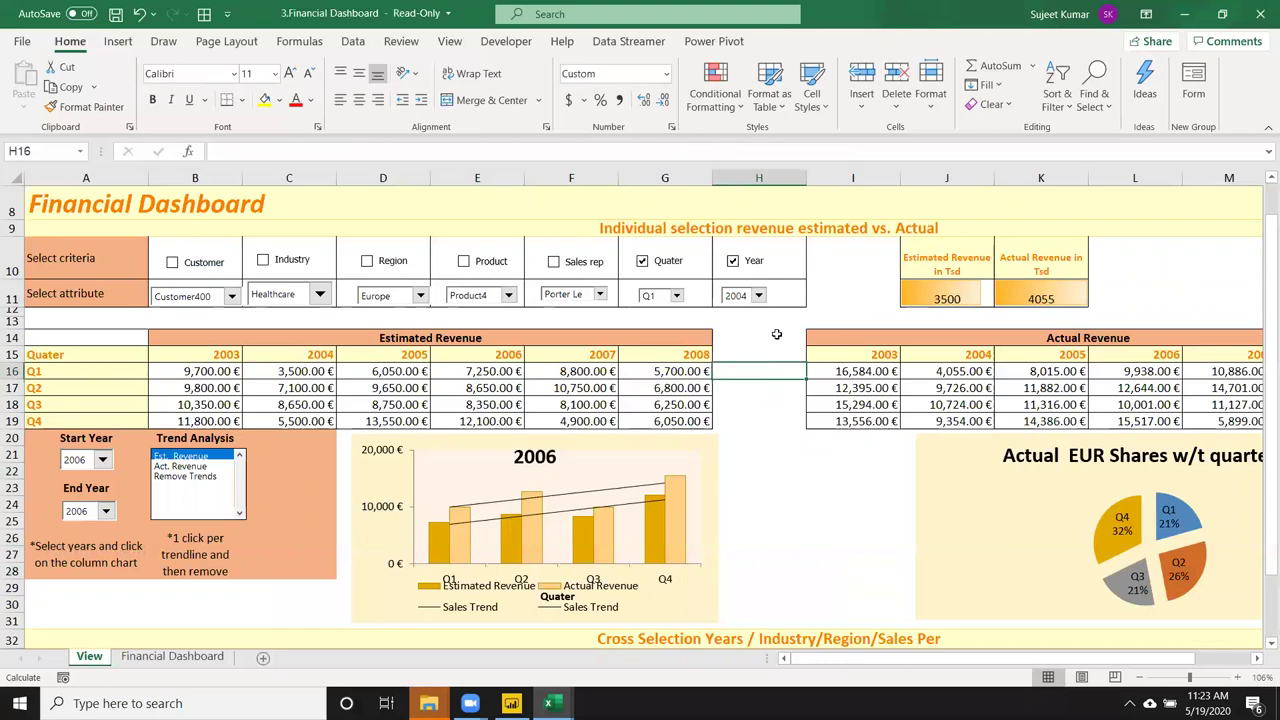
pyautogui.click(843, 300)
pyautogui.scroll(-6, 572, 452)
pyautogui.scroll(6, 575, 458)
pyautogui.scroll(-4, 577, 460)
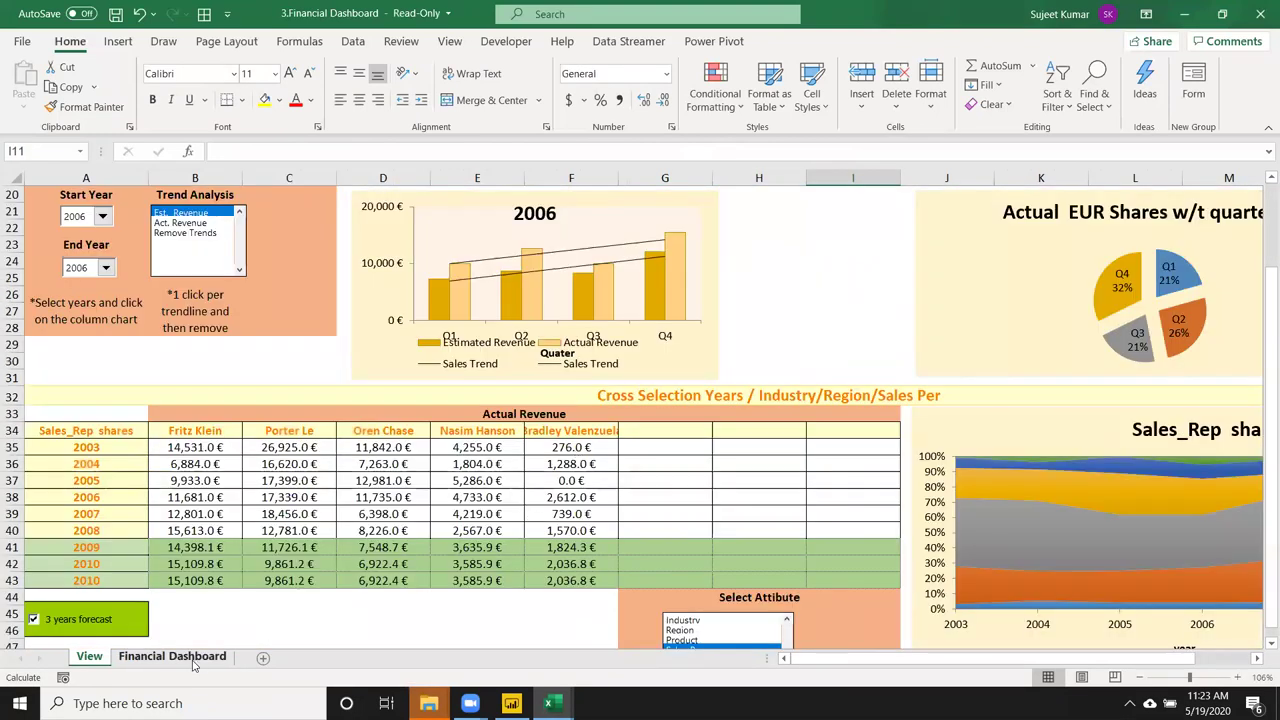
pyautogui.click(185, 657)
pyautogui.moveTo(218, 280); pyautogui.dragTo(814, 466)
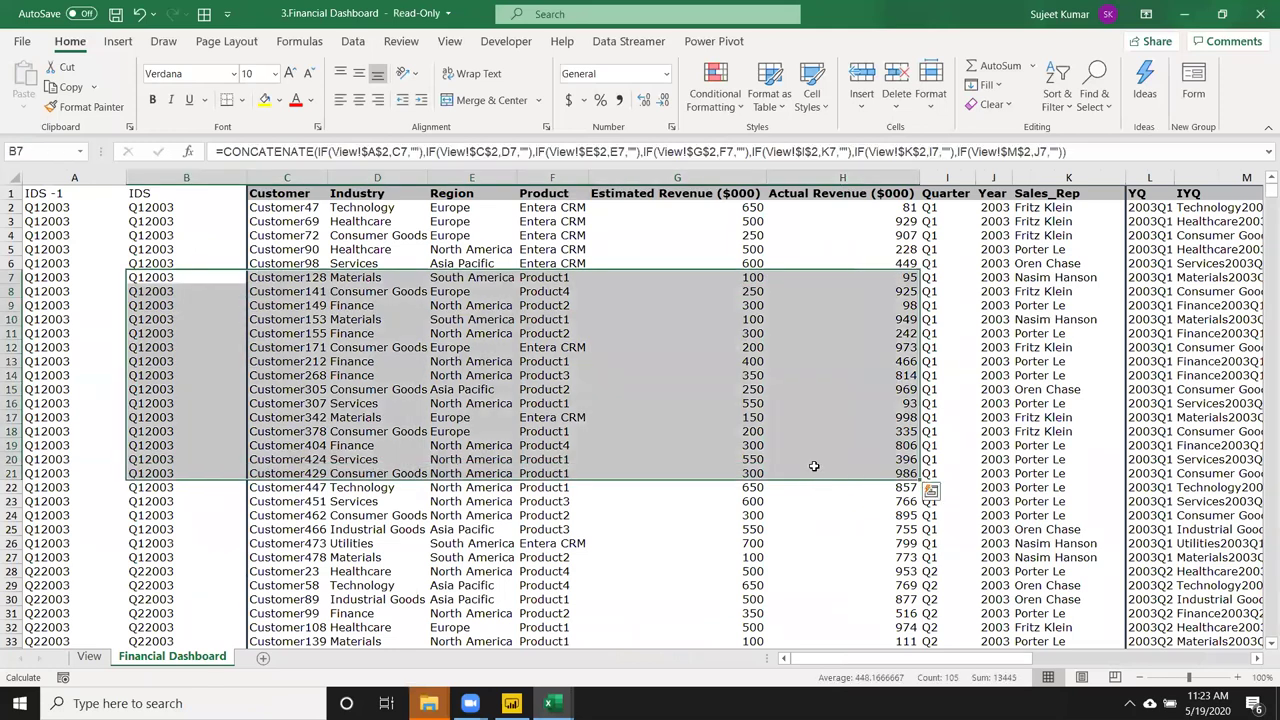
# Inspect the View sheet's E36 formula and select part of its revenue table.
pyautogui.click(89, 657)
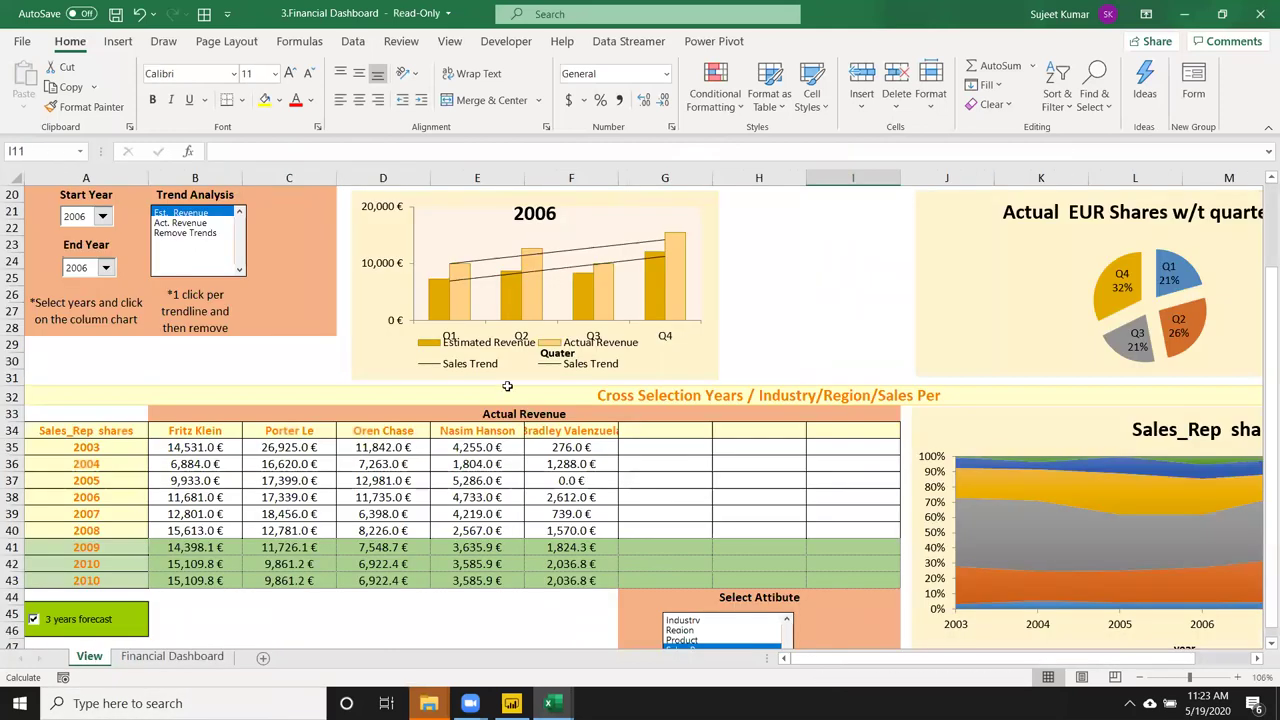
pyautogui.click(506, 465)
pyautogui.scroll(4, 506, 465)
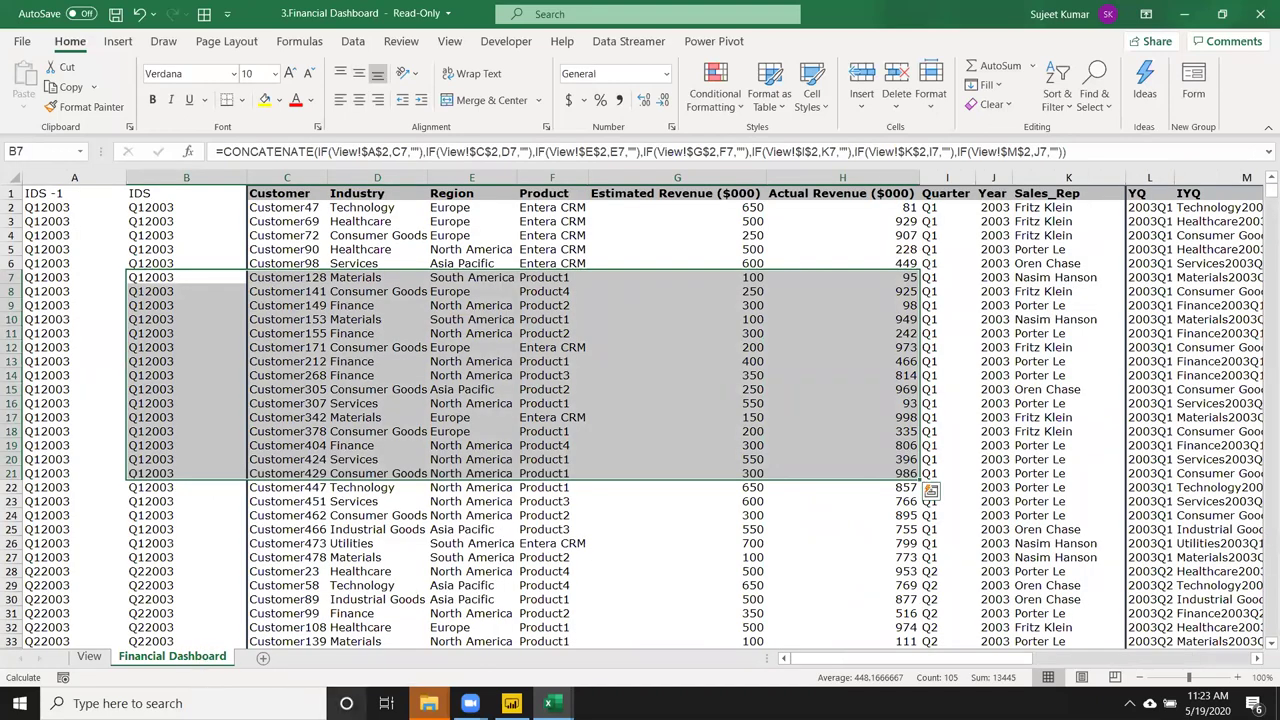
pyautogui.click(467, 419)
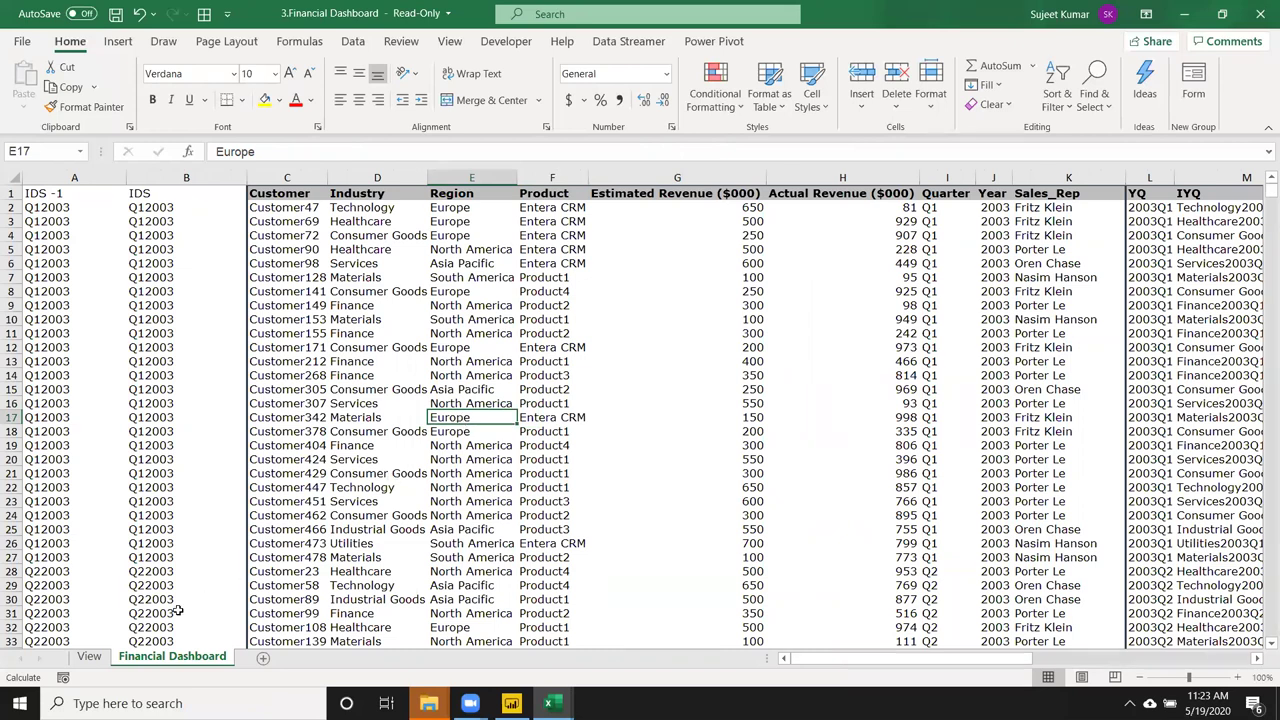
pyautogui.click(92, 657)
pyautogui.scroll(-3, 201, 455)
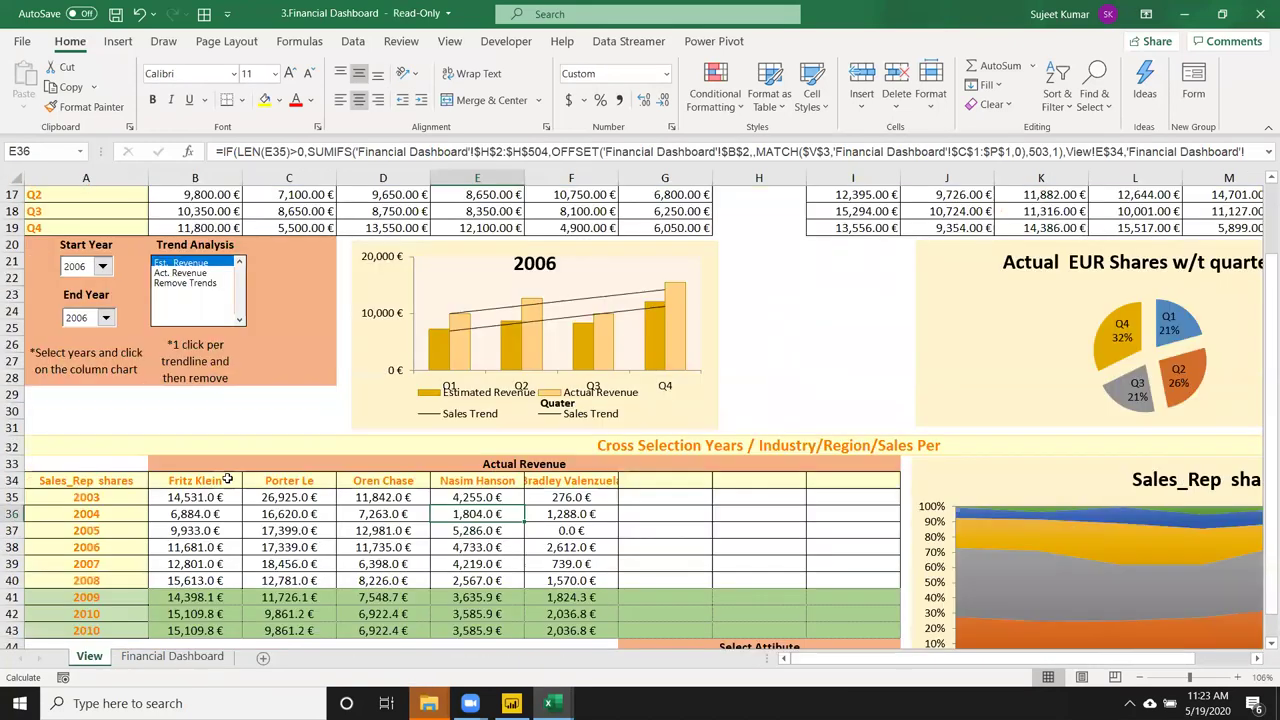
pyautogui.moveTo(195, 513); pyautogui.dragTo(477, 547)
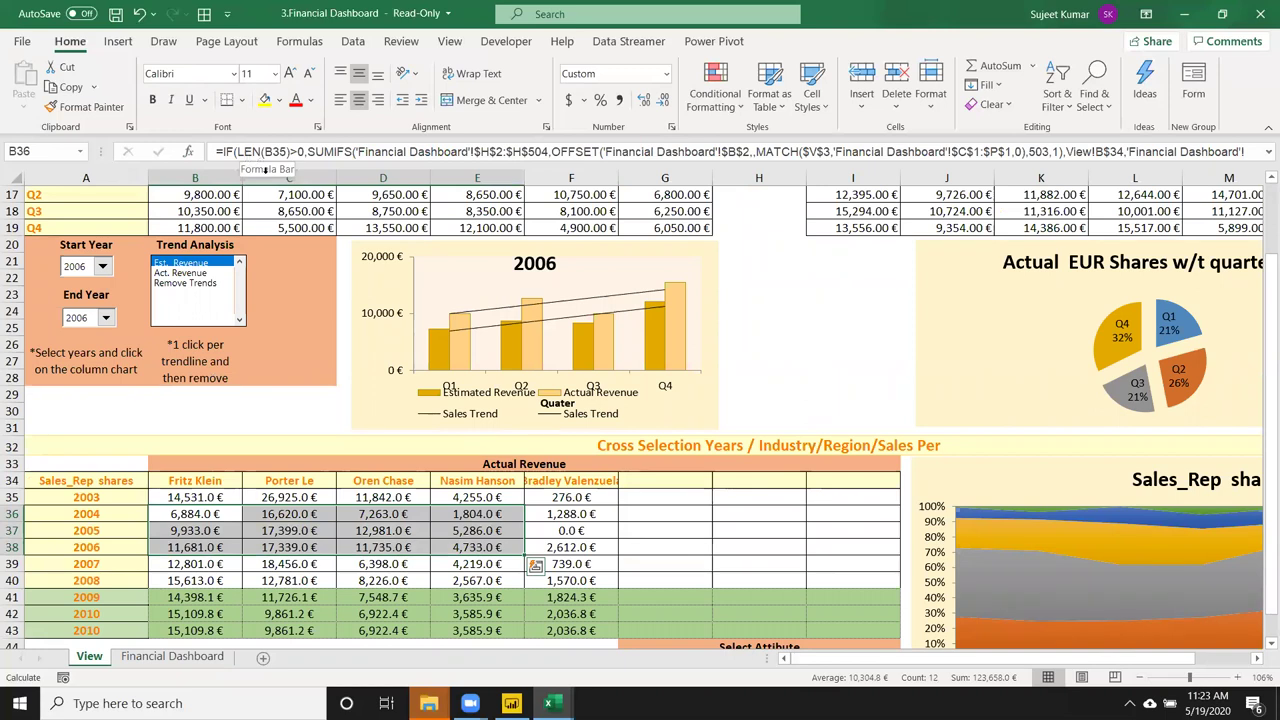
# Select the whole Financial Dashboard data sheet, then return to the top of View.
pyautogui.click(178, 660)
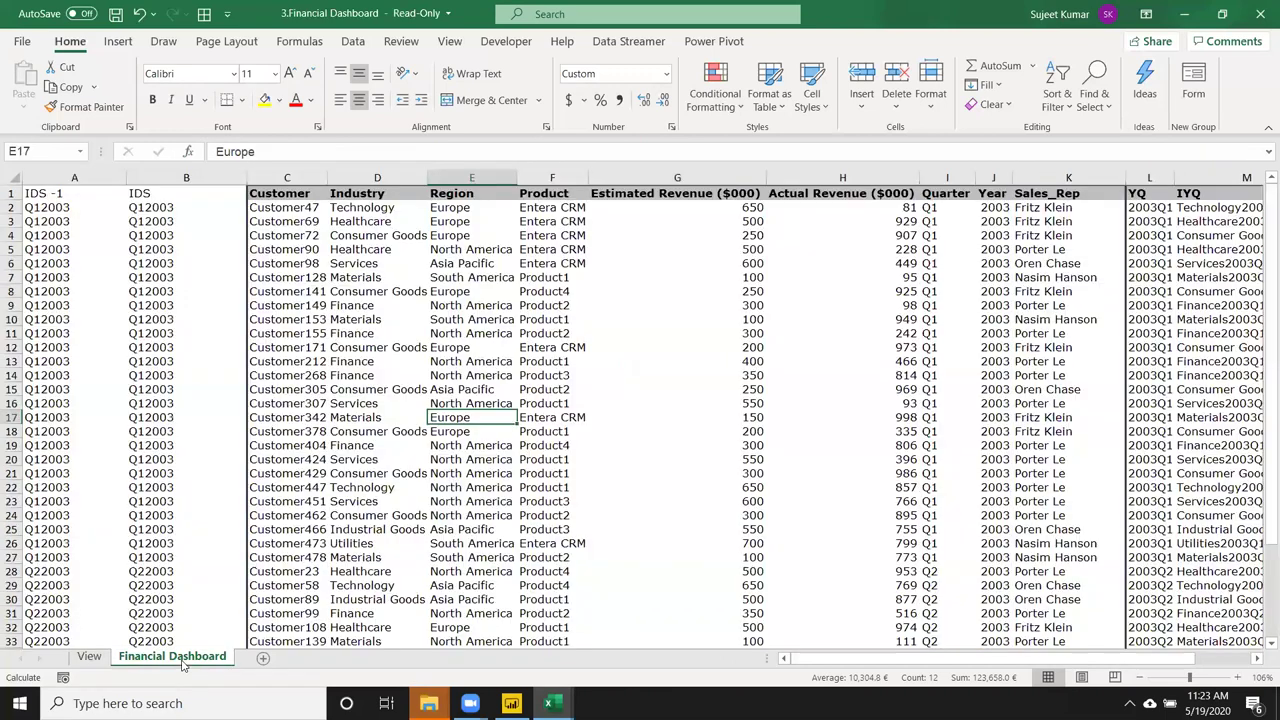
pyautogui.click(12, 182)
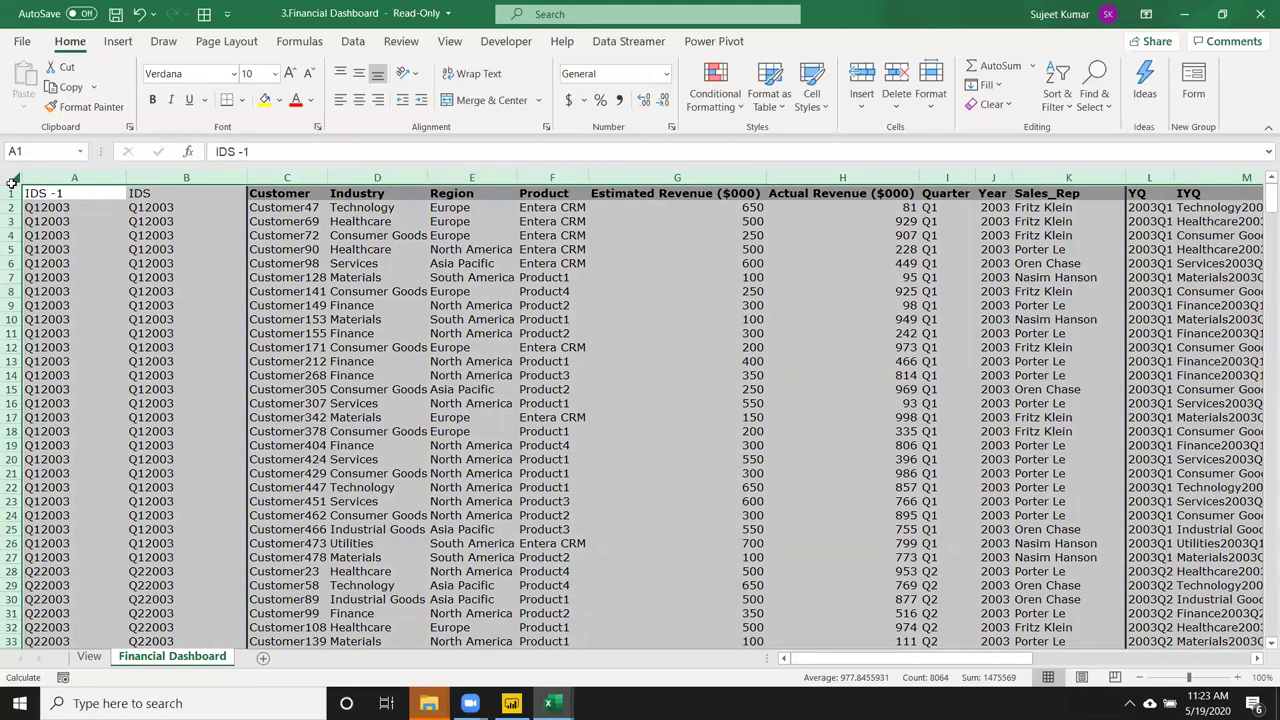
pyautogui.click(90, 657)
pyautogui.click(780, 326)
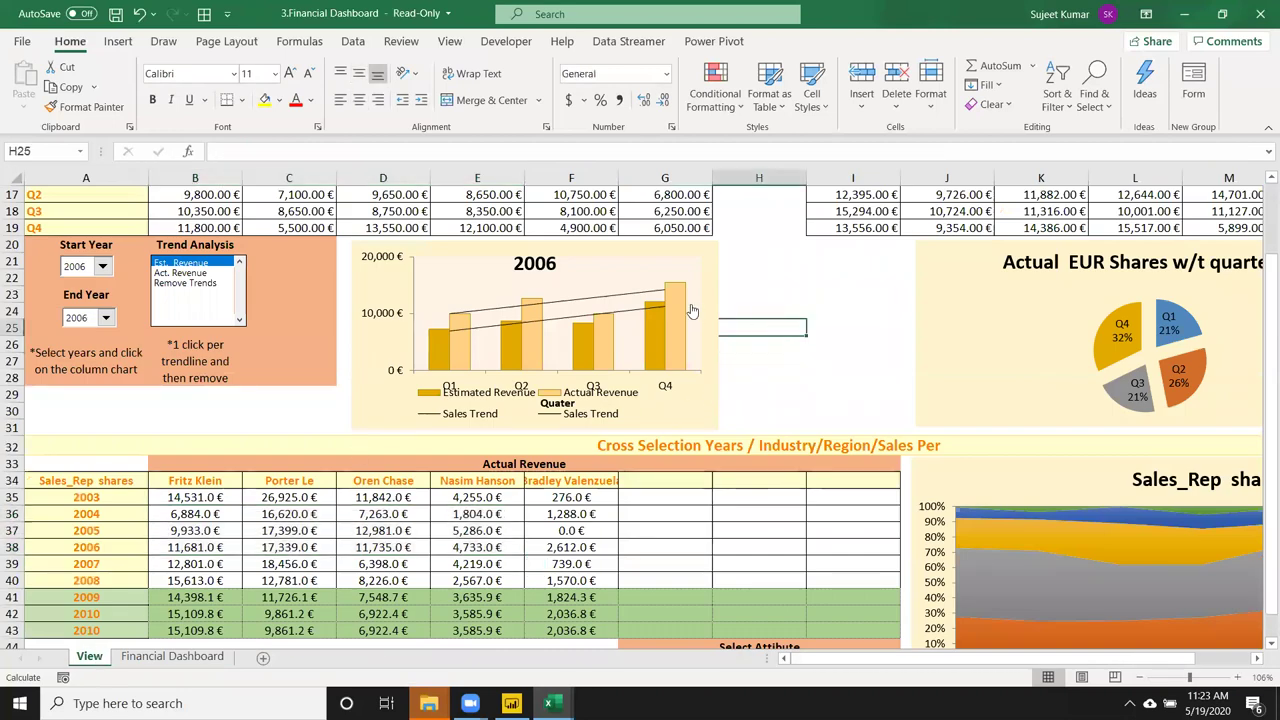
pyautogui.scroll(3, 691, 305)
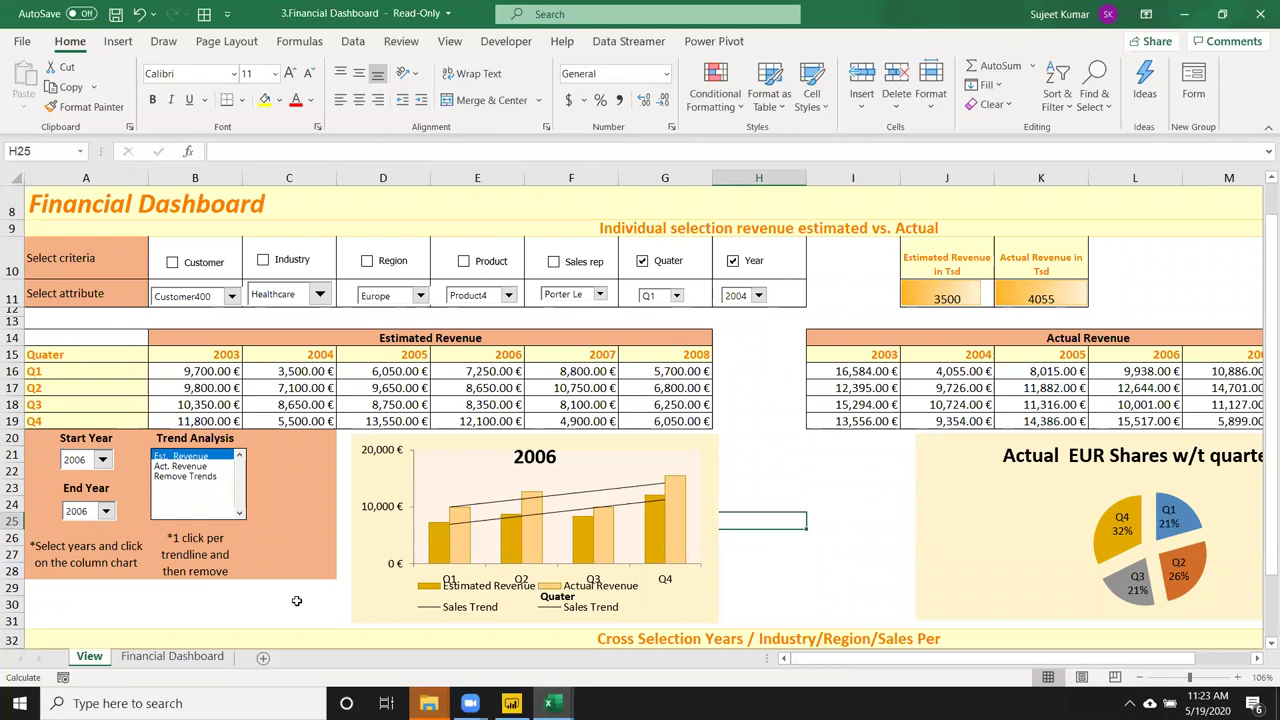
# Copy the View sheet to (new book) using Move or Copy with Create a copy ticked.
pyautogui.rightClick(92, 666)
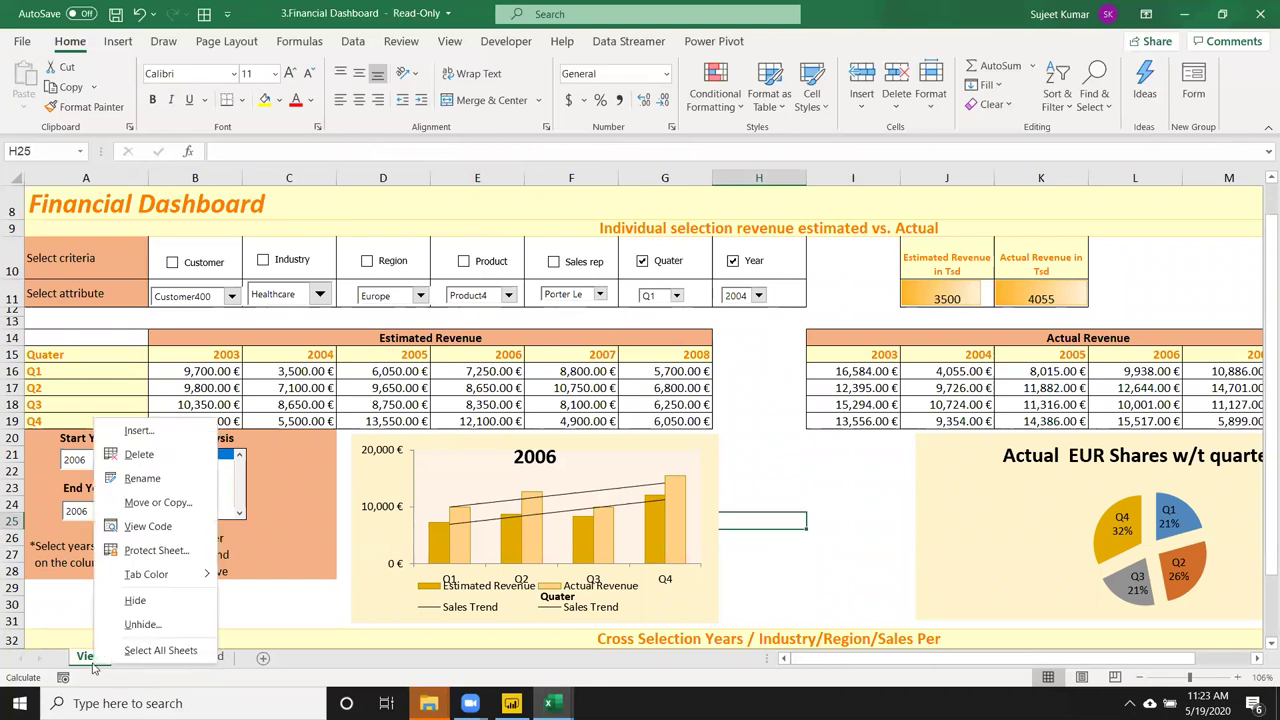
pyautogui.click(156, 505)
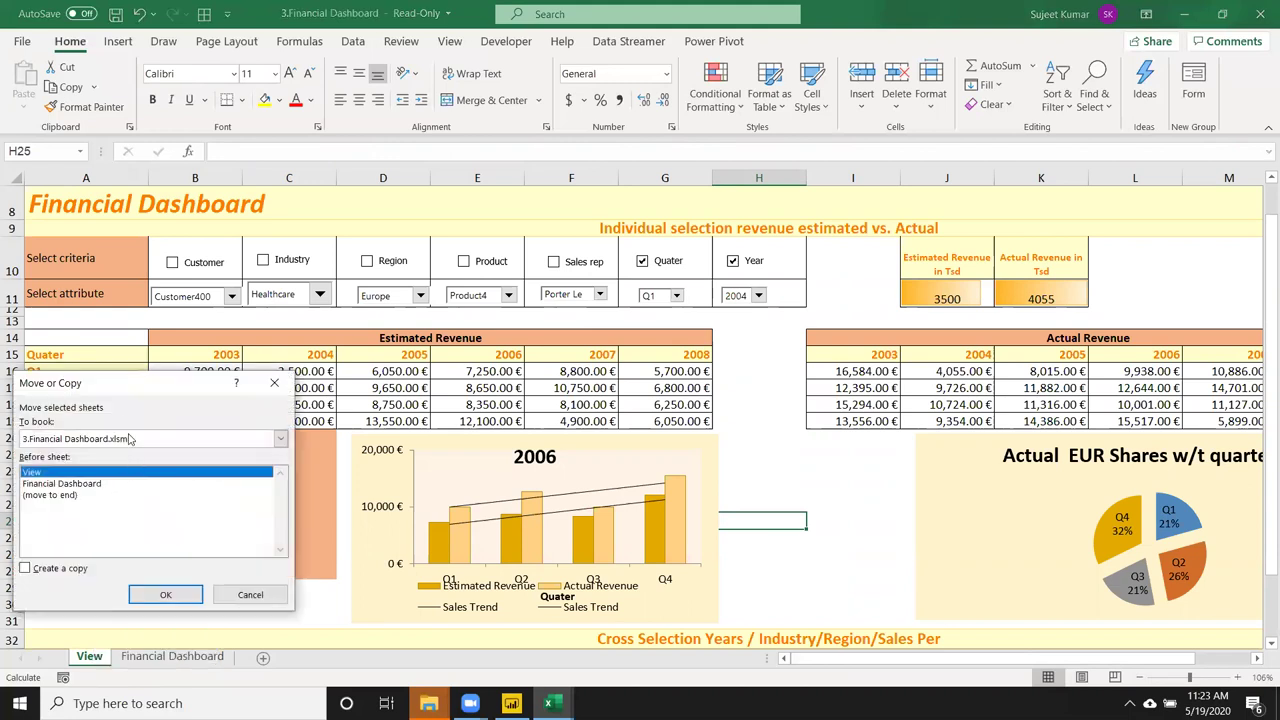
pyautogui.moveTo(125, 388); pyautogui.dragTo(691, 323)
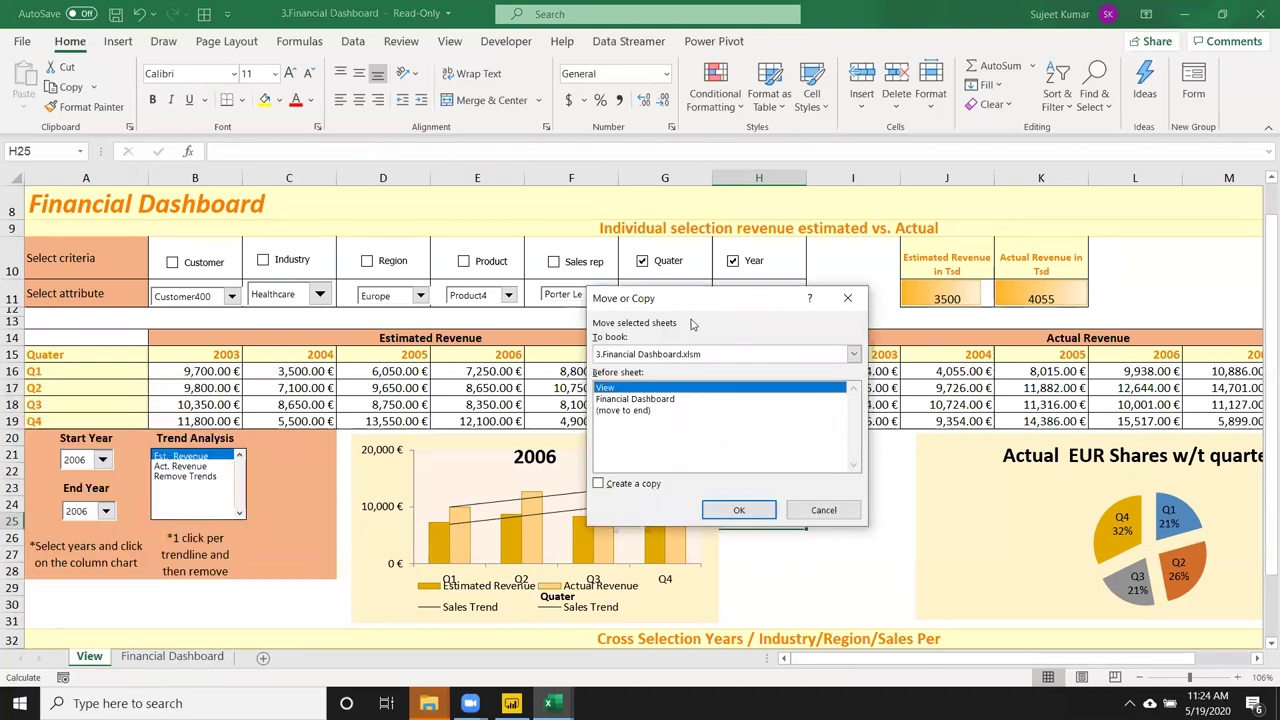
pyautogui.click(606, 488)
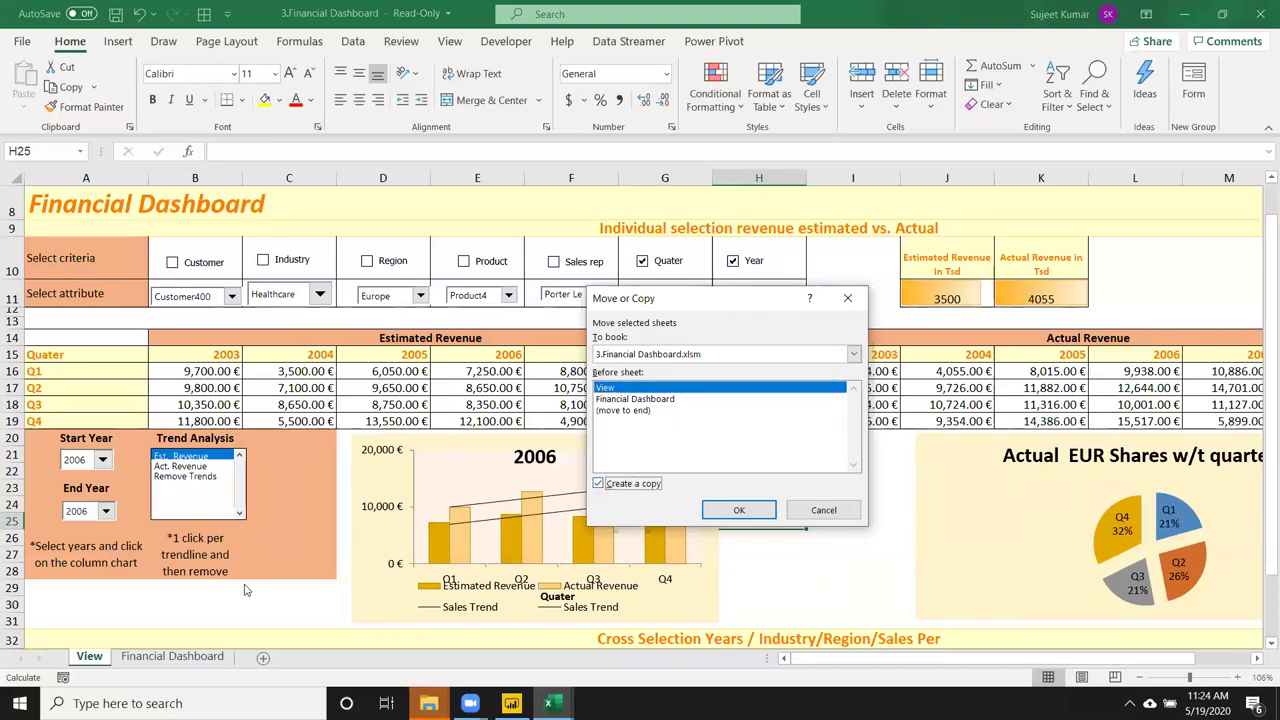
pyautogui.click(636, 354)
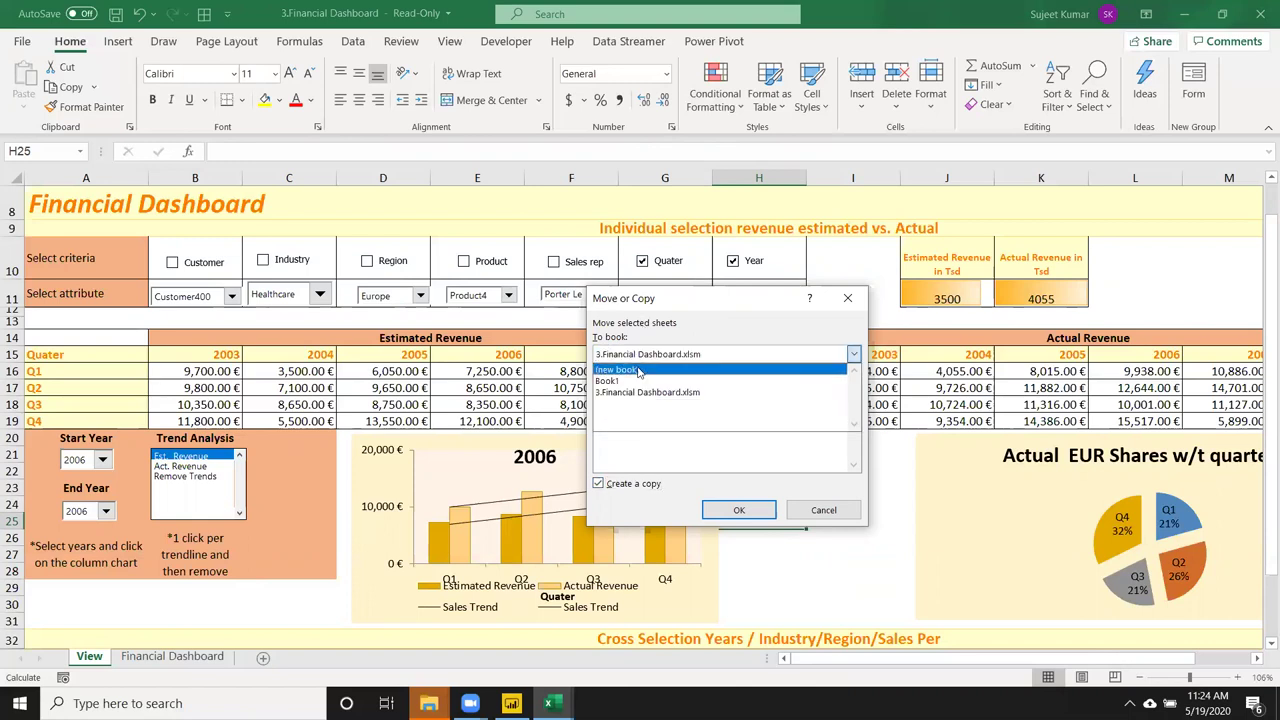
pyautogui.click(638, 371)
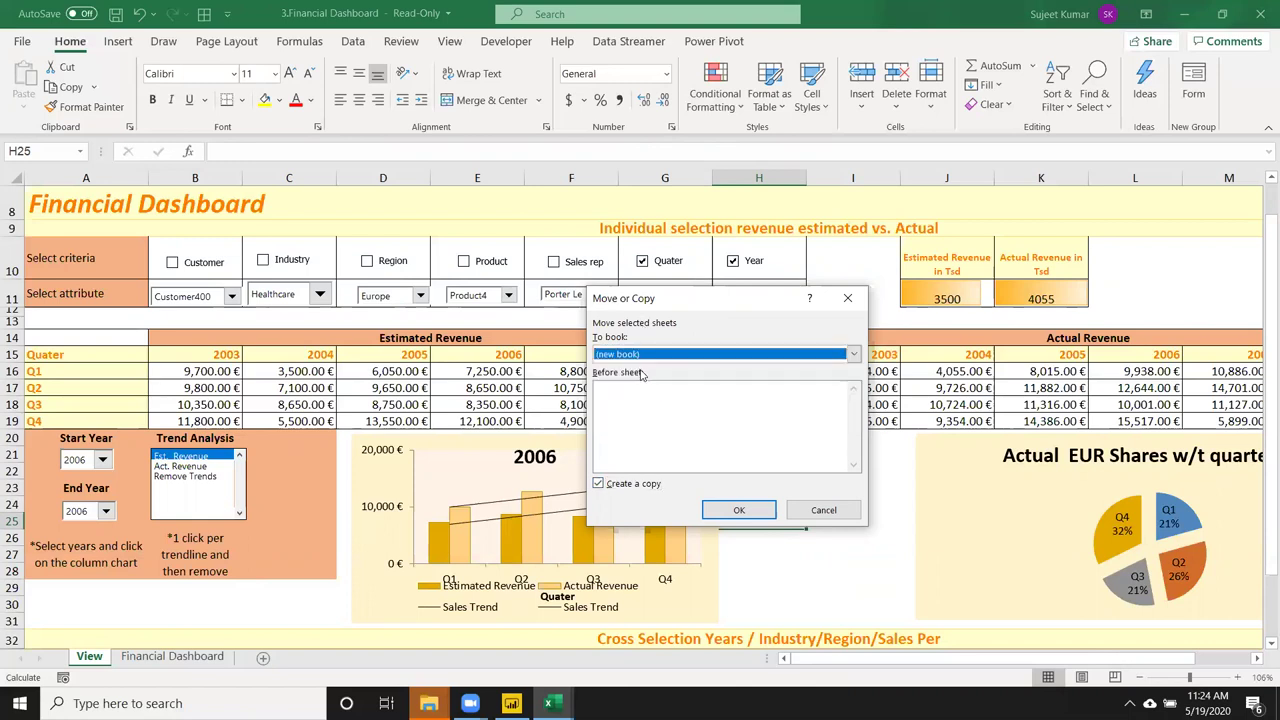
pyautogui.click(742, 510)
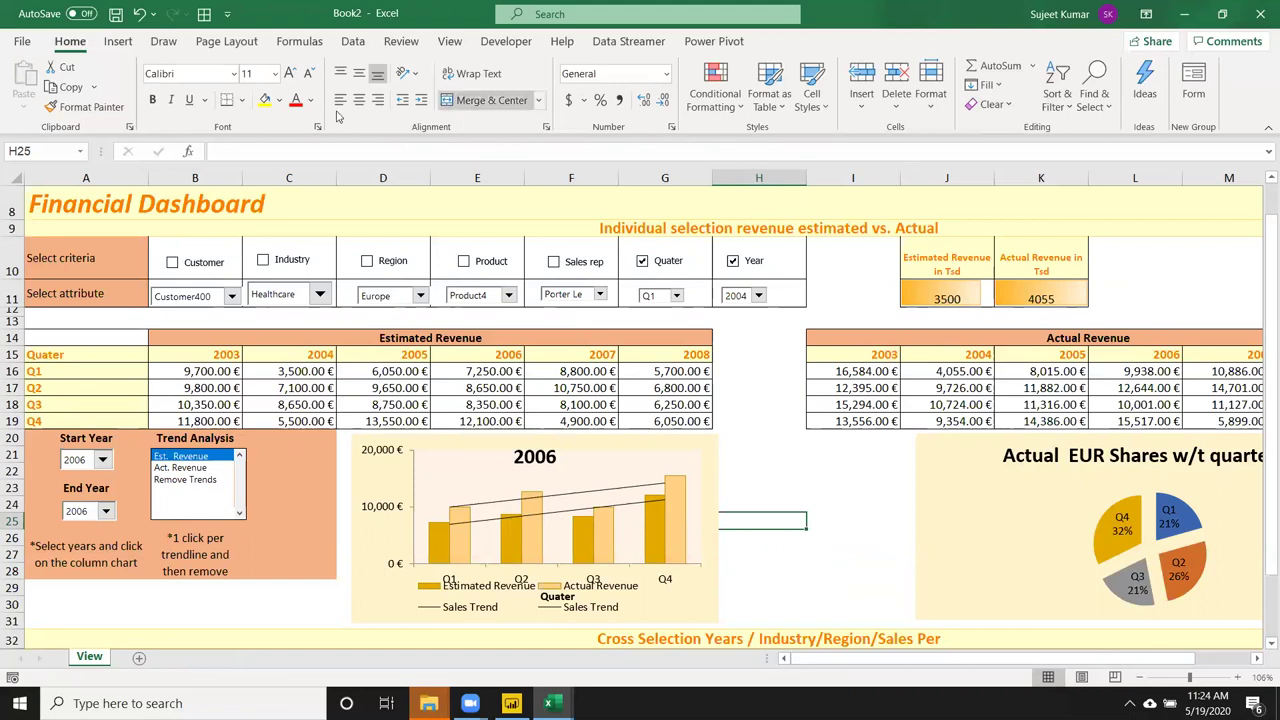
# Read Book2's B16 and D16 SUMIF formulas linking to 3.Financial Dashboard.xlsm, then return there.
pyautogui.scroll(-6, 824, 404)
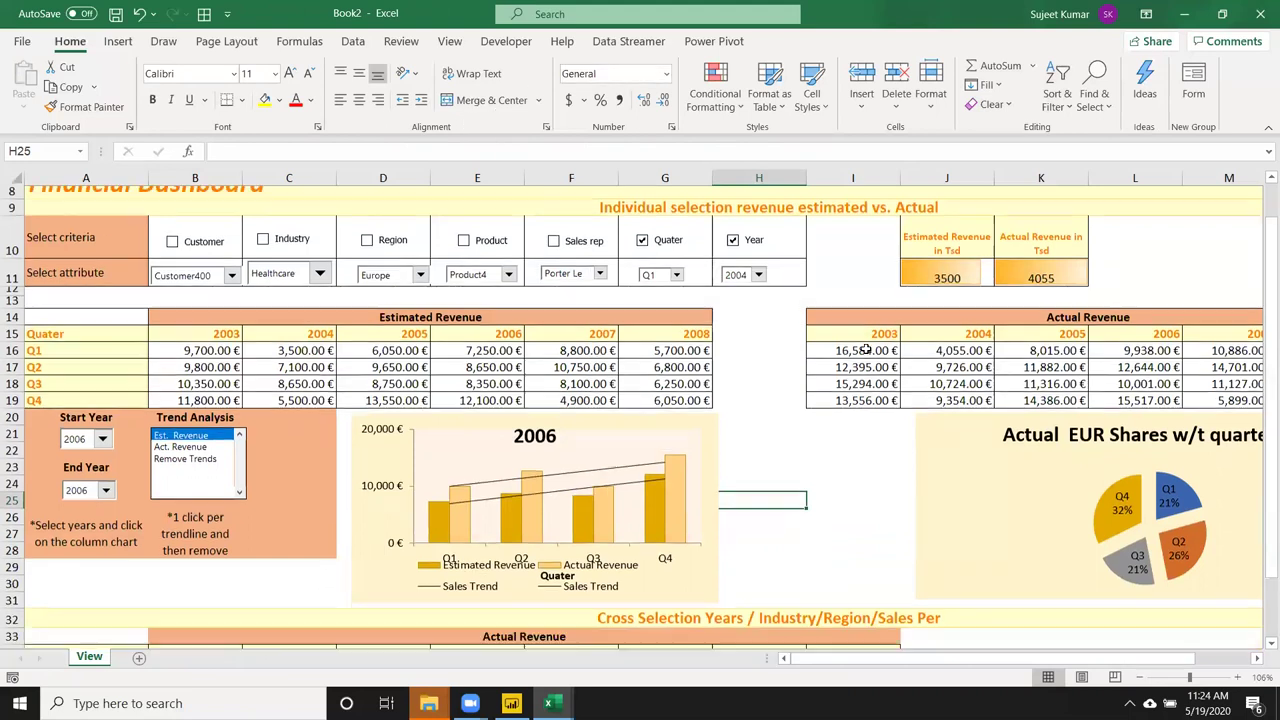
pyautogui.scroll(6, 866, 348)
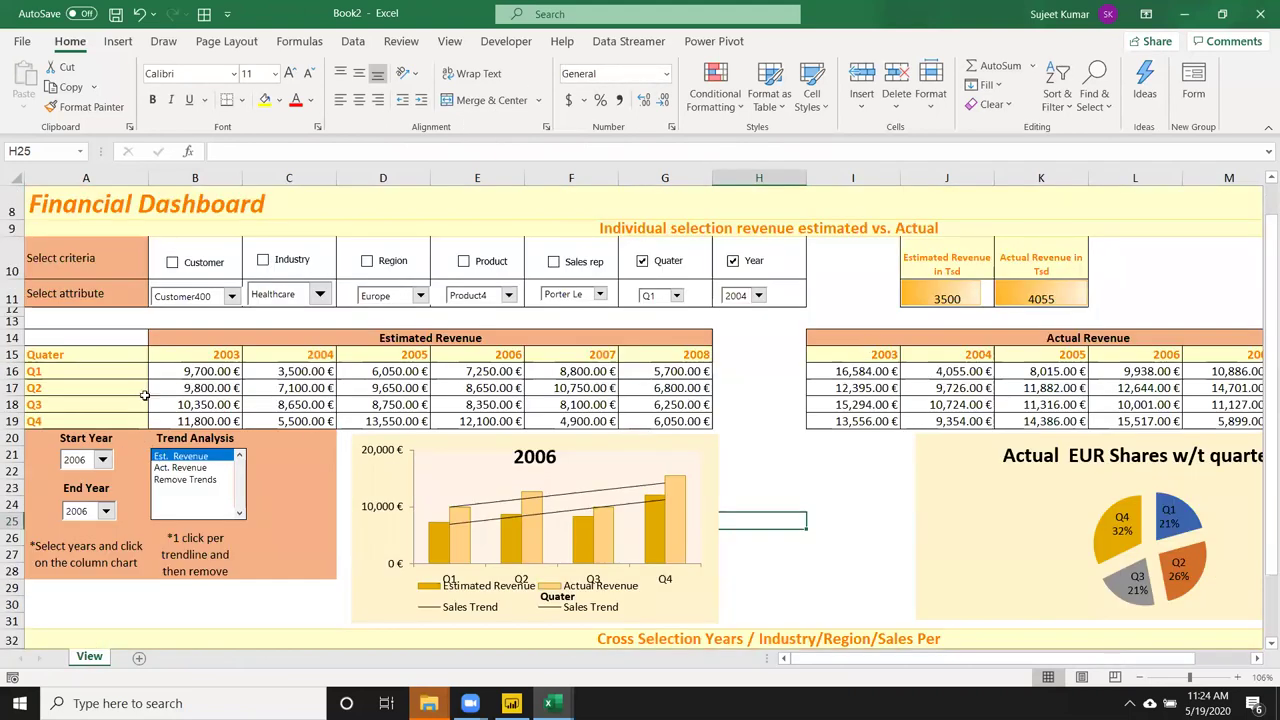
pyautogui.click(201, 369)
pyautogui.moveTo(545, 695)
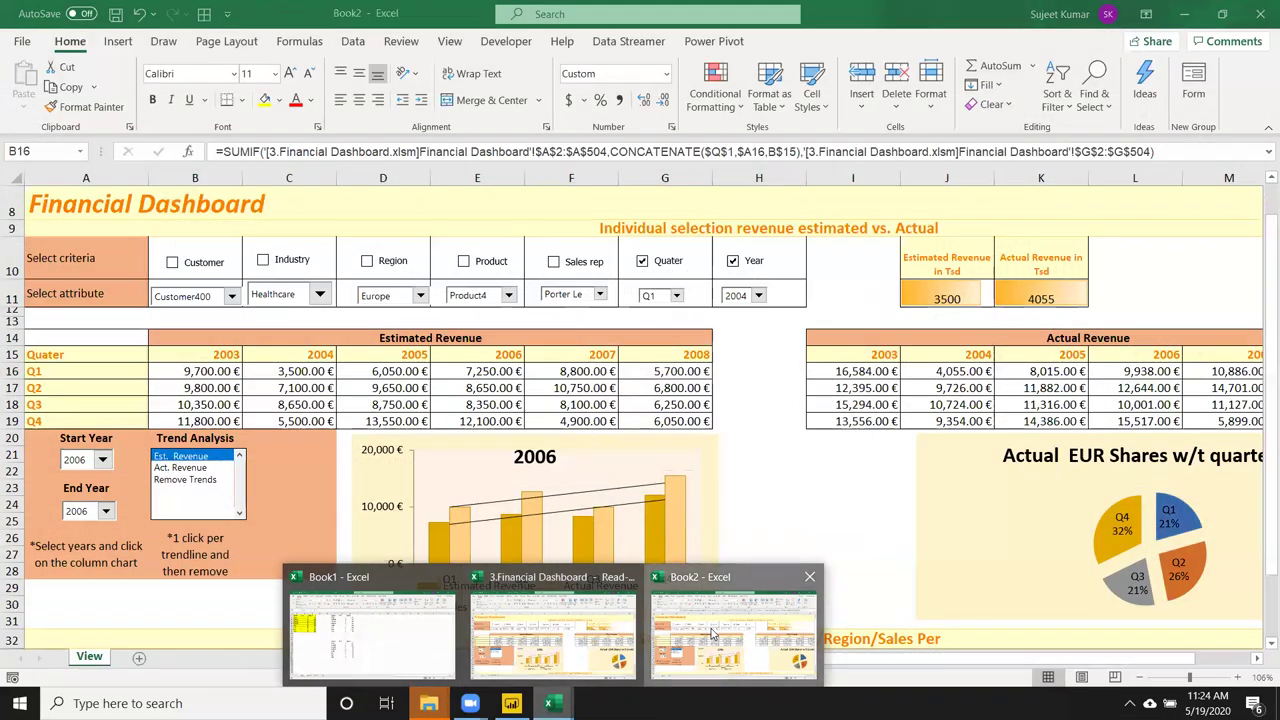
pyautogui.click(710, 630)
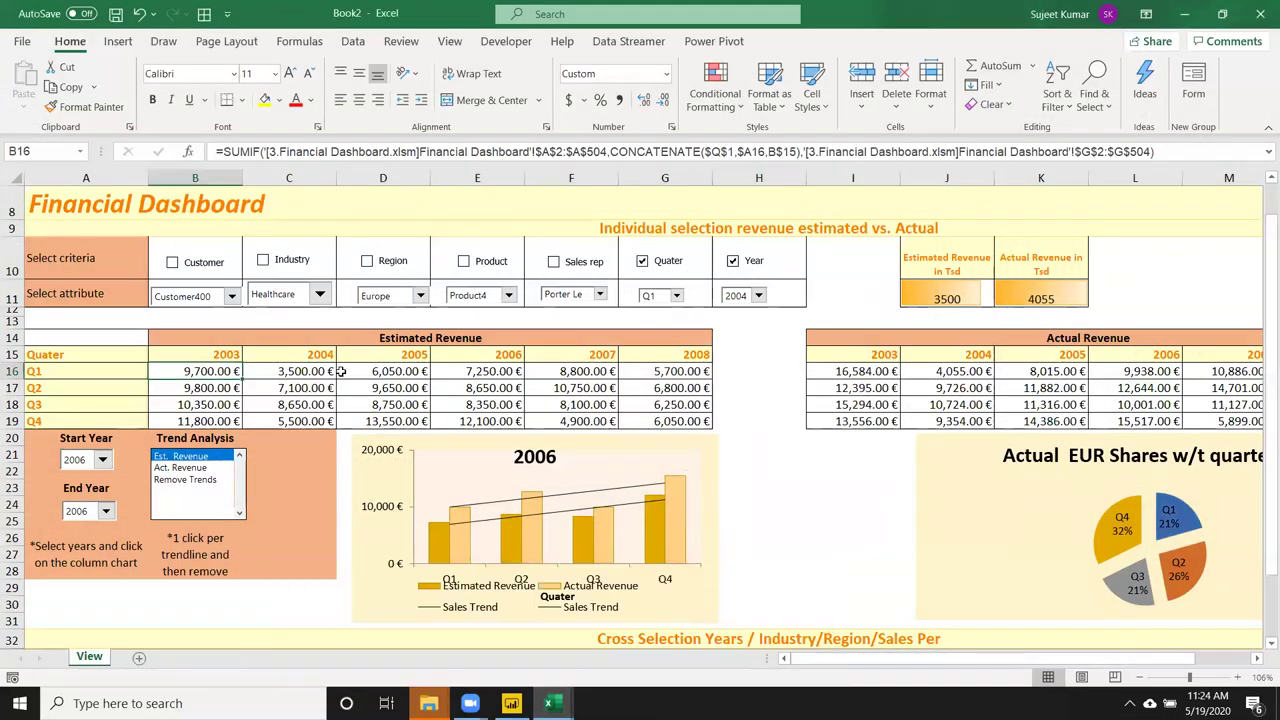
pyautogui.click(341, 371)
pyautogui.moveTo(278, 151); pyautogui.dragTo(948, 151)
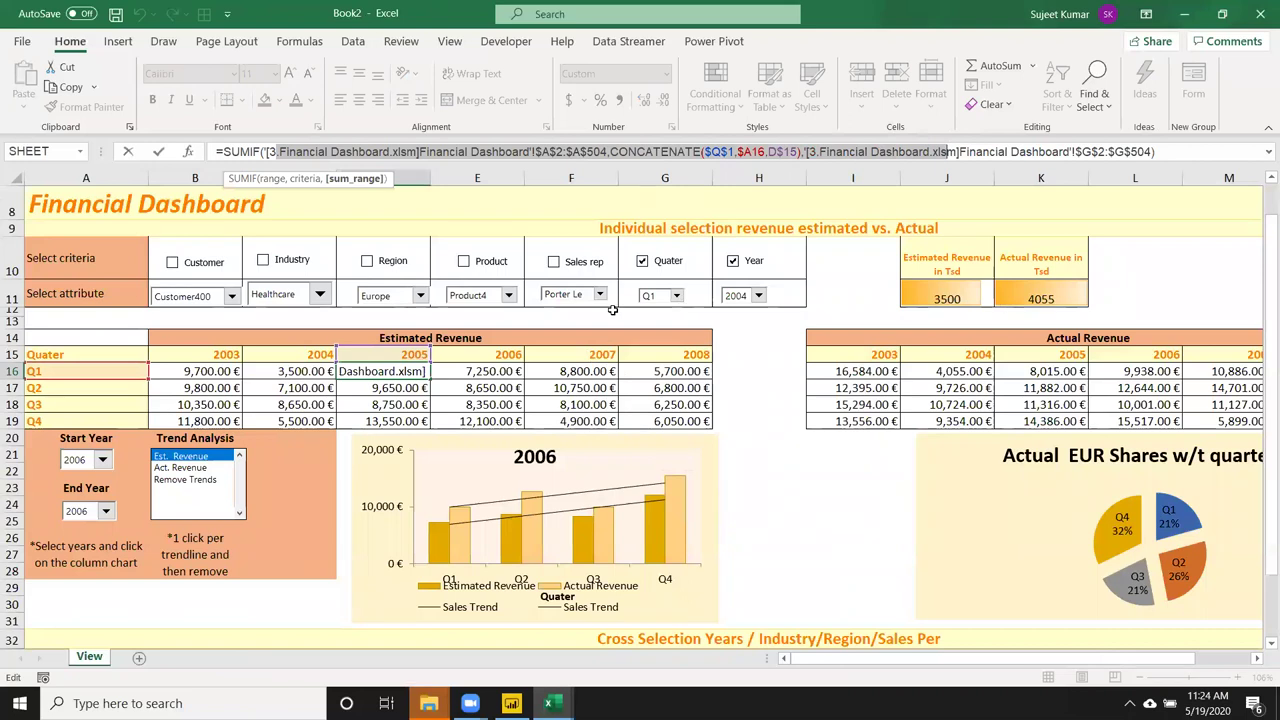
pyautogui.press('Escape')
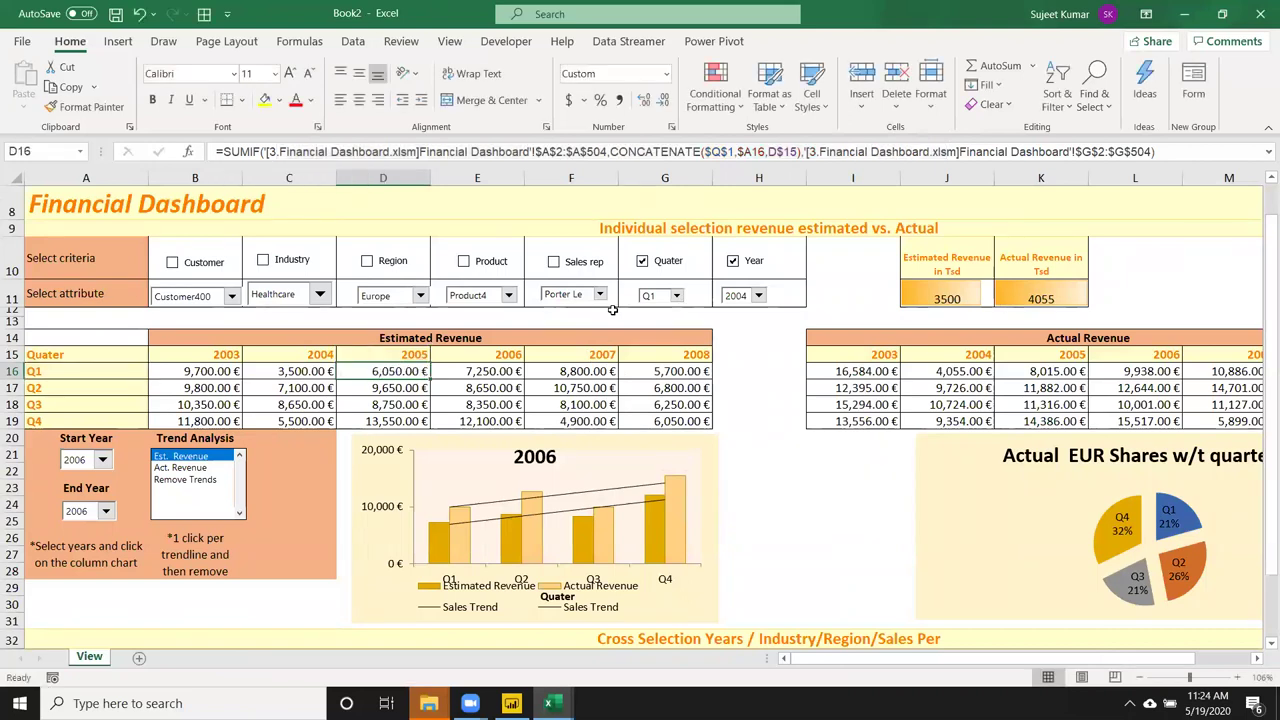
pyautogui.moveTo(548, 703)
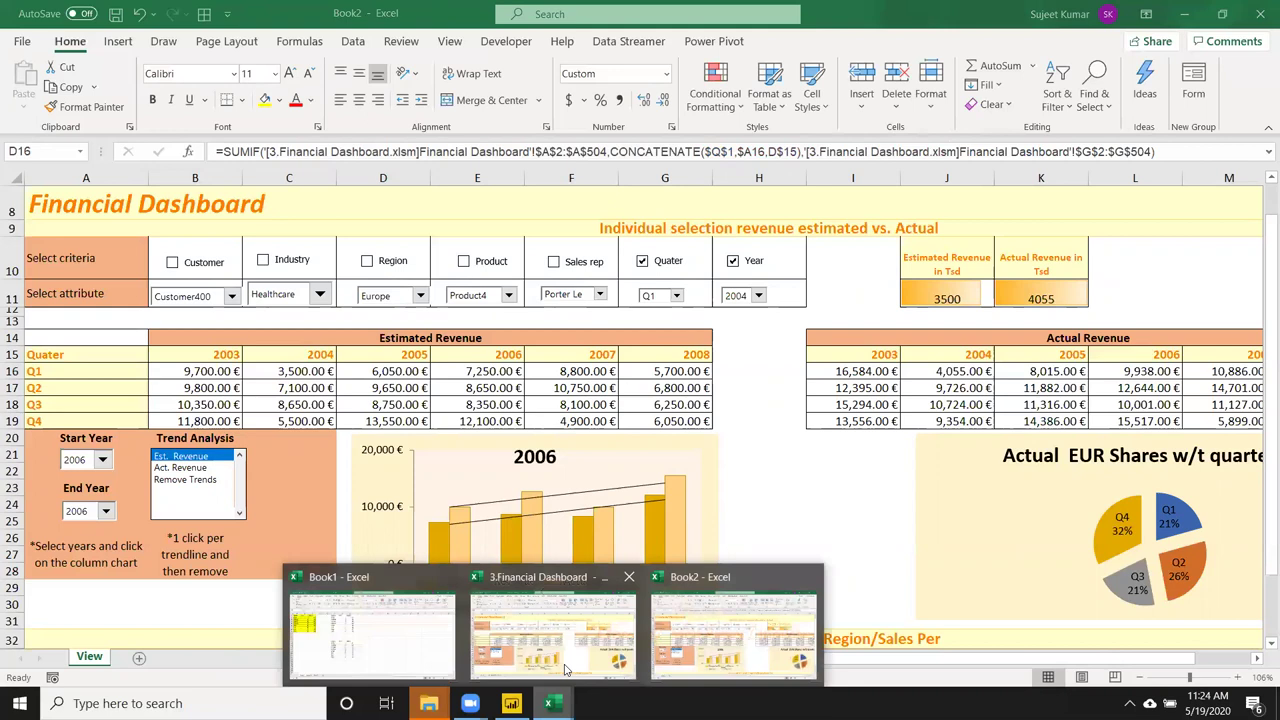
pyautogui.click(555, 665)
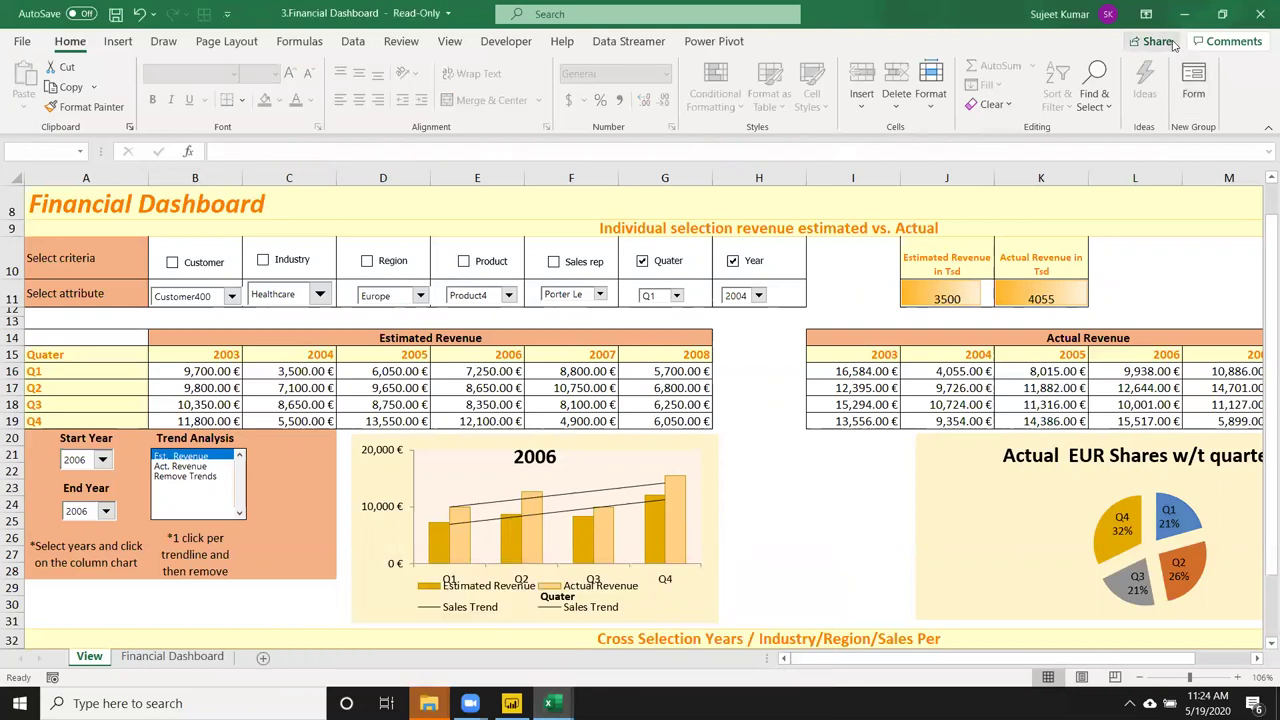
# Close the 3.Financial Dashboard workbook without saving after the read-only save attempt fails.
pyautogui.click(1260, 14)
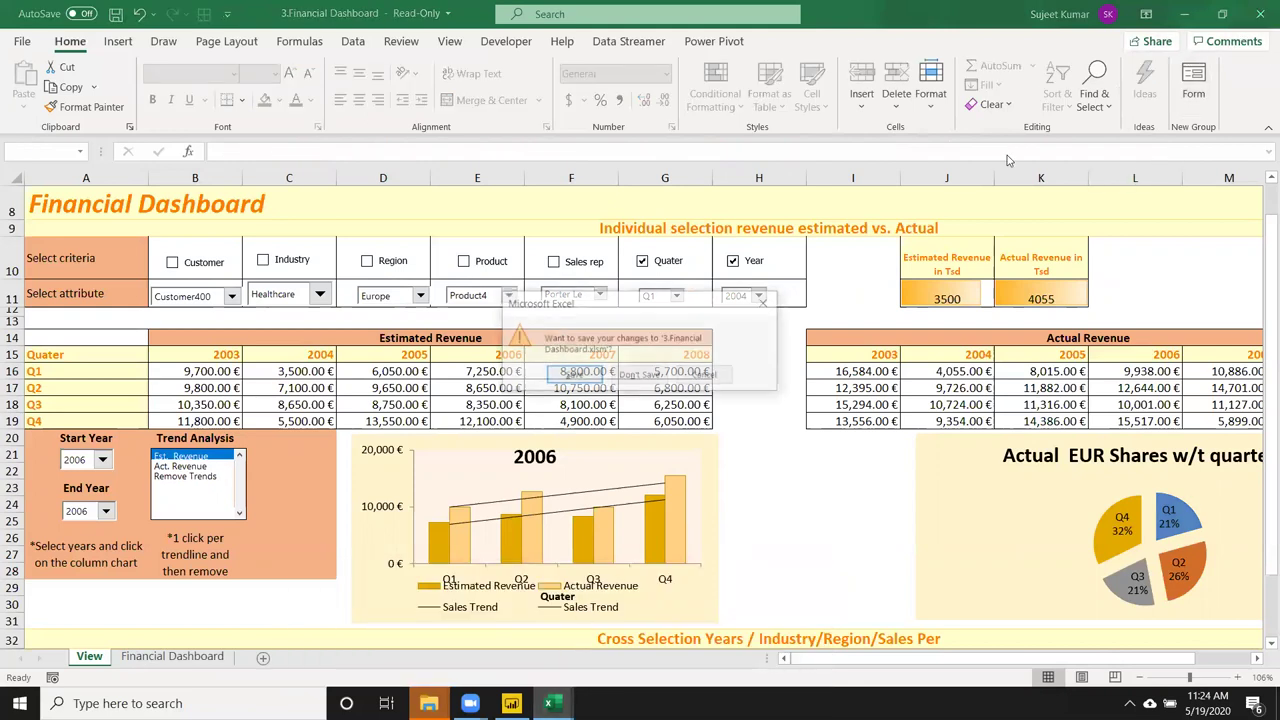
pyautogui.click(586, 383)
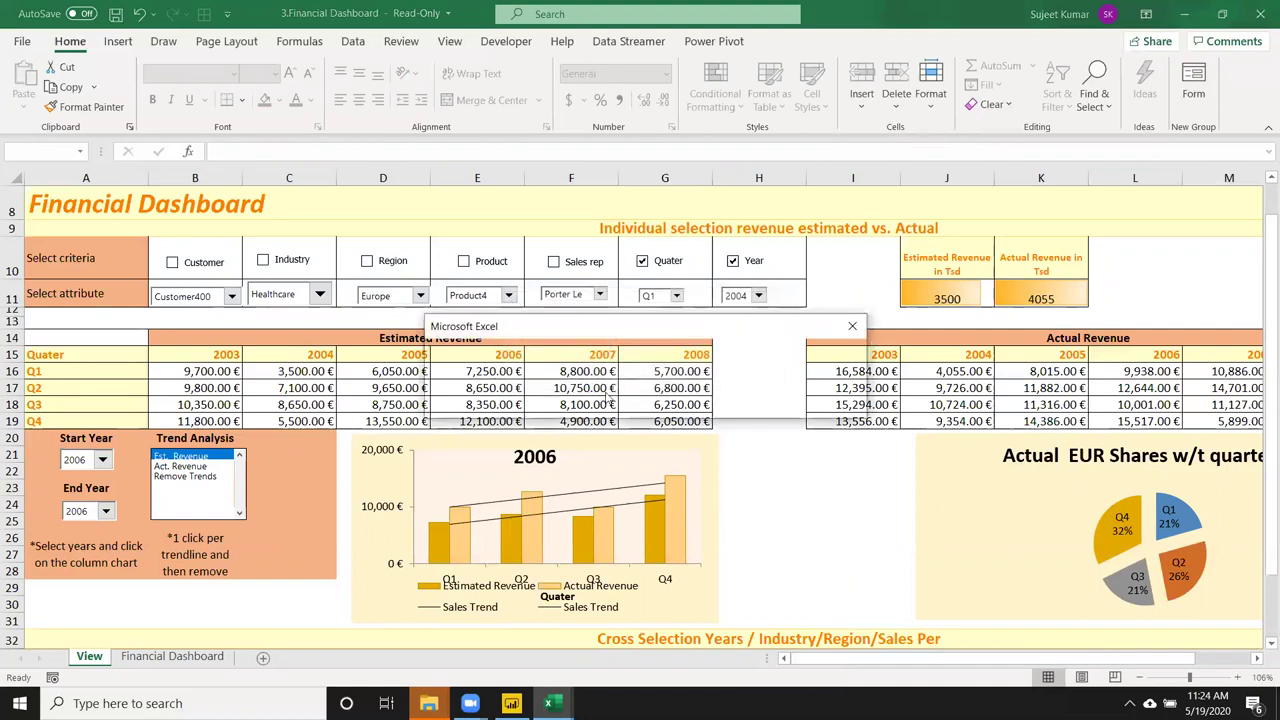
pyautogui.click(645, 402)
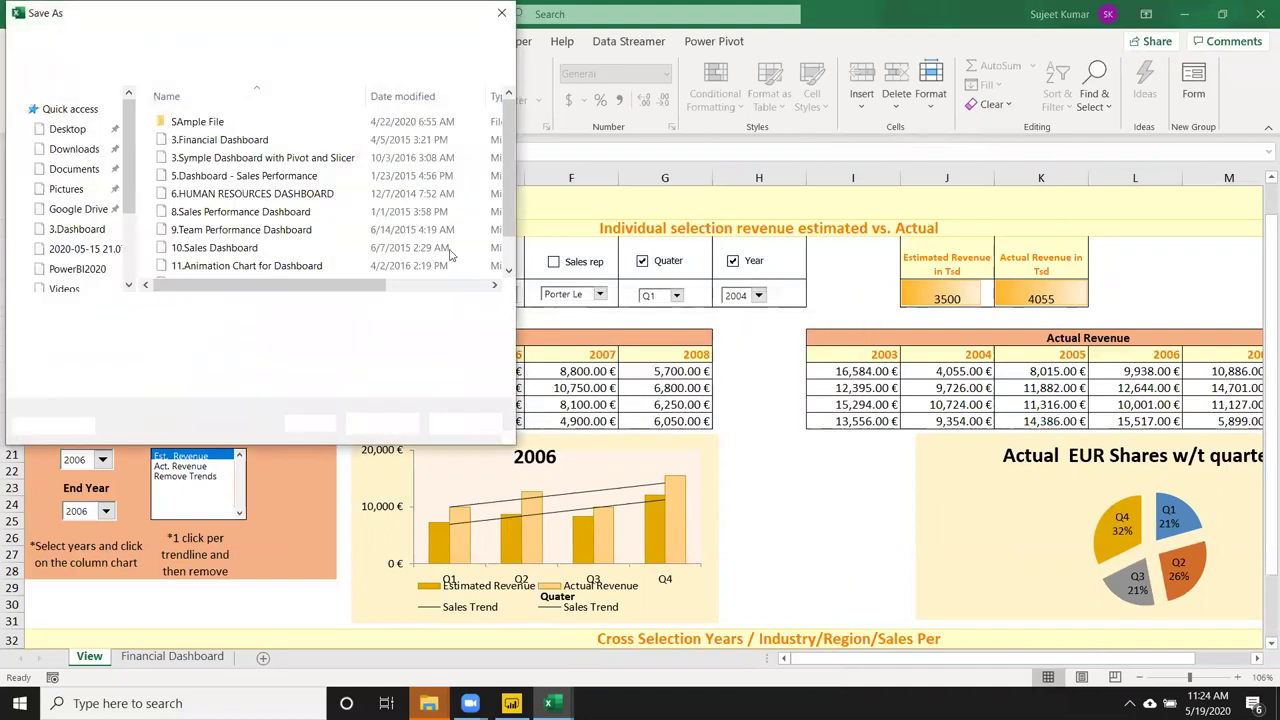
pyautogui.click(465, 427)
pyautogui.click(1259, 16)
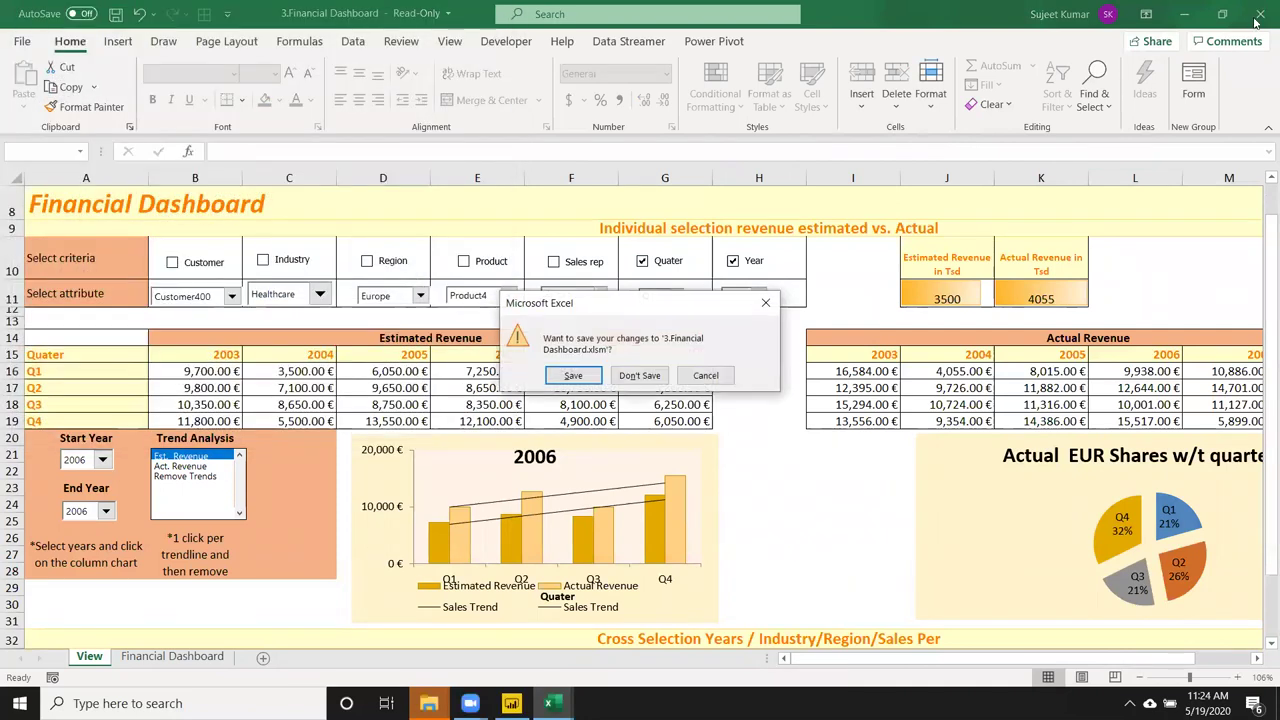
pyautogui.click(639, 375)
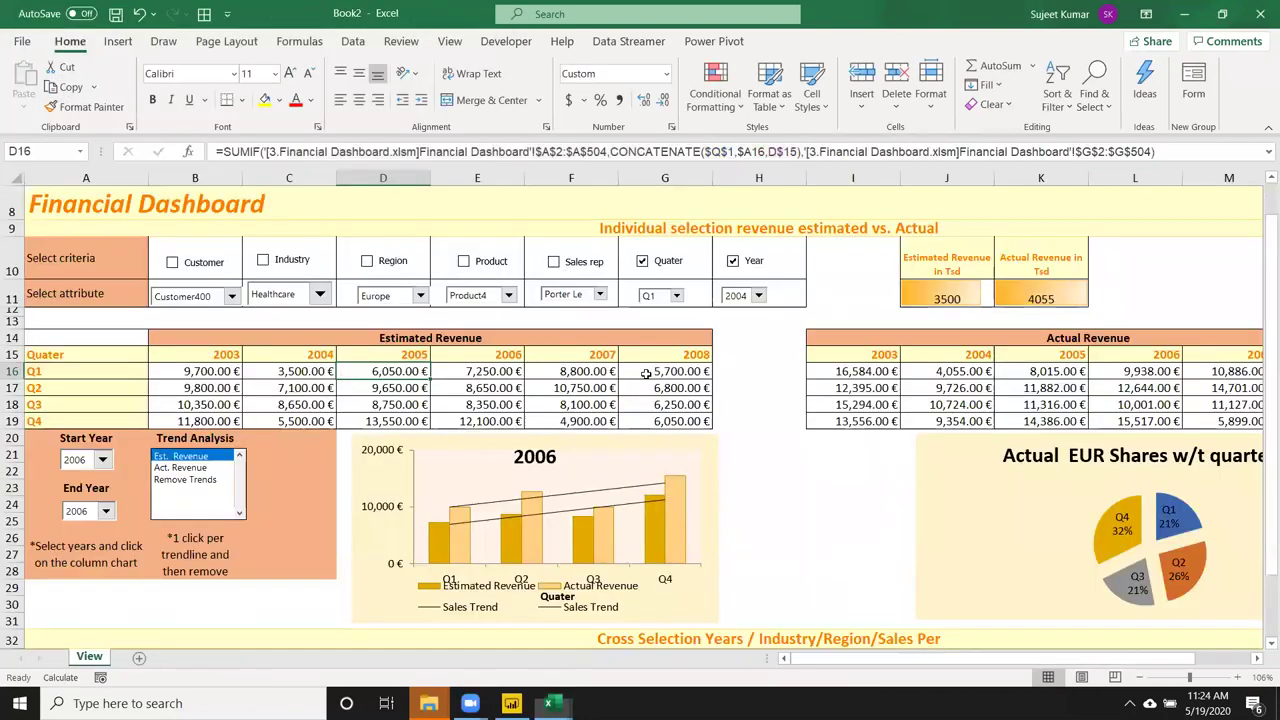
# Inspect D18's formula, whose path points to the closed dashboard on E:\Disk-3.
pyautogui.click(286, 355)
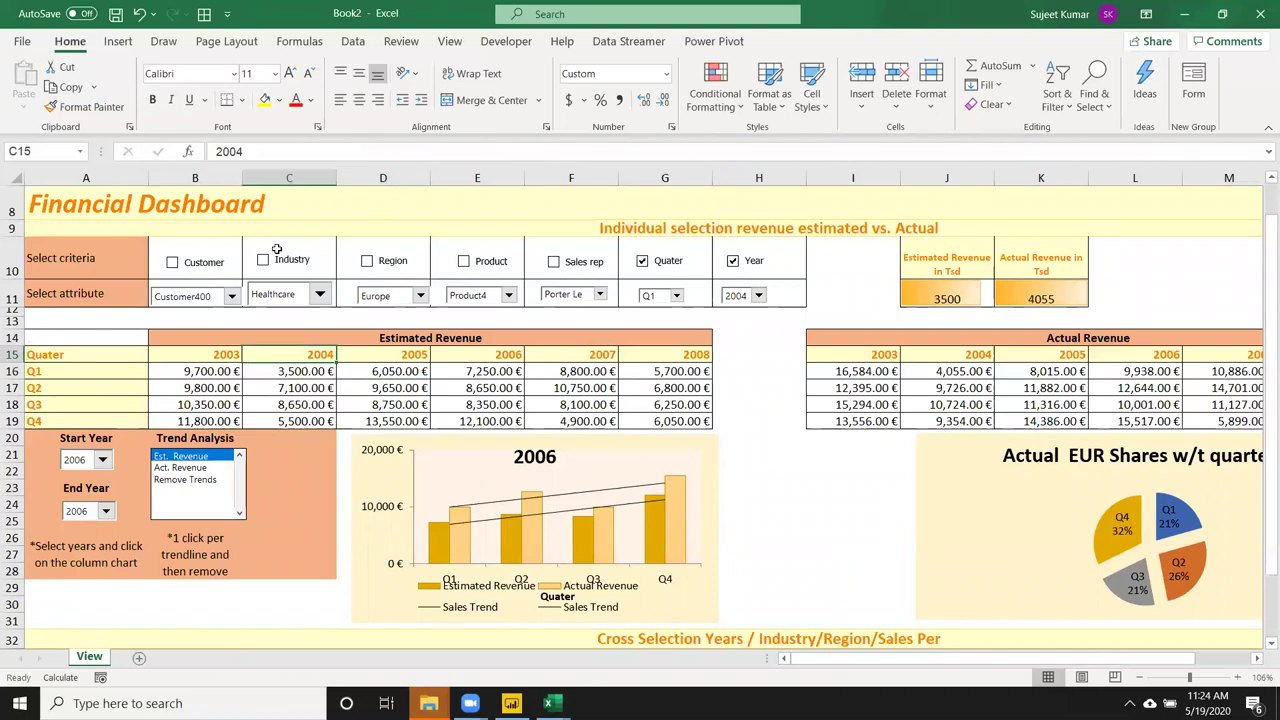
pyautogui.click(356, 401)
pyautogui.moveTo(266, 151); pyautogui.dragTo(719, 151)
pyautogui.press('Escape')
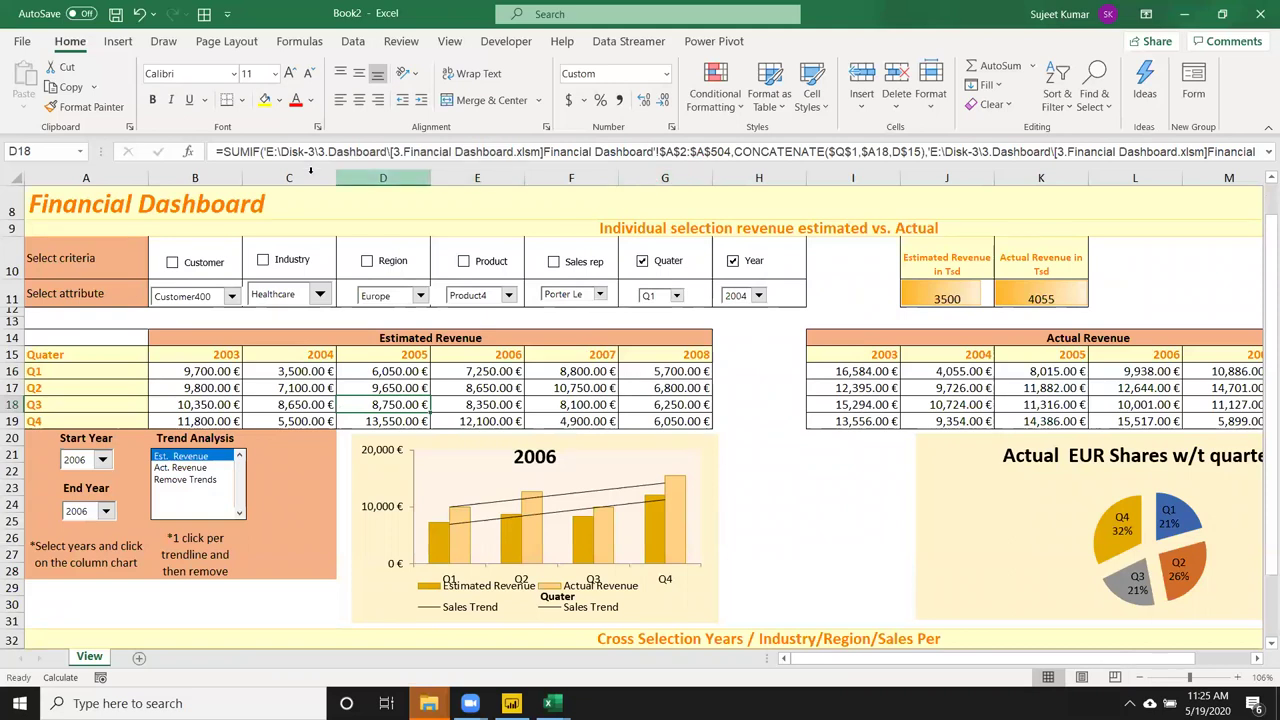
pyautogui.moveTo(274, 151); pyautogui.dragTo(549, 151)
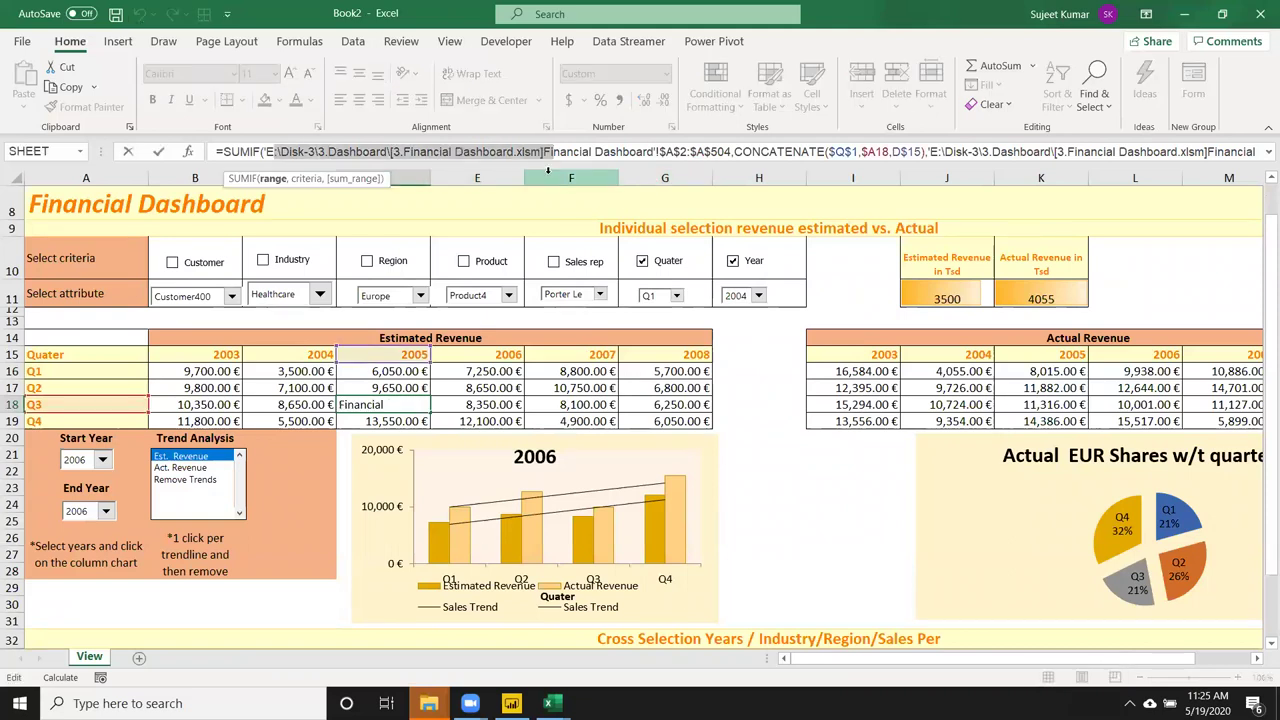
# Select the Q1–Q2 estimate cells for 2004 to 2008 and browse the sheet.
pyautogui.moveTo(300, 371); pyautogui.dragTo(668, 387)
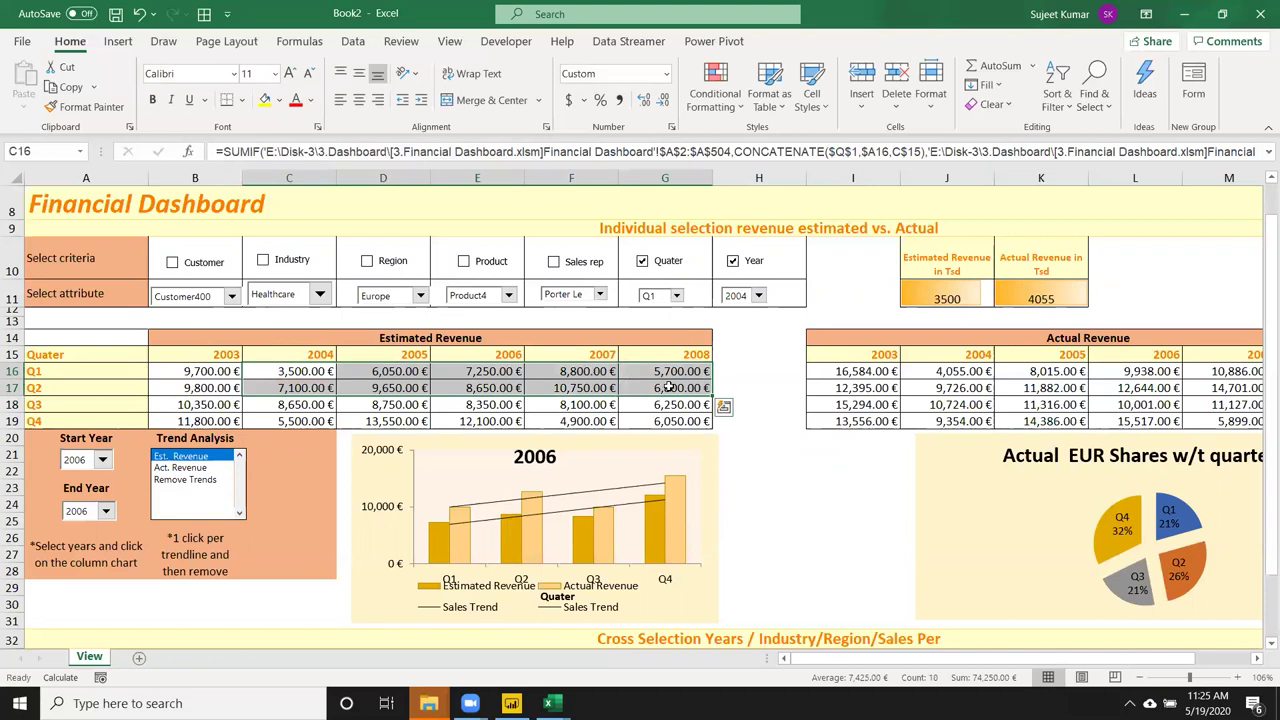
pyautogui.click(858, 383)
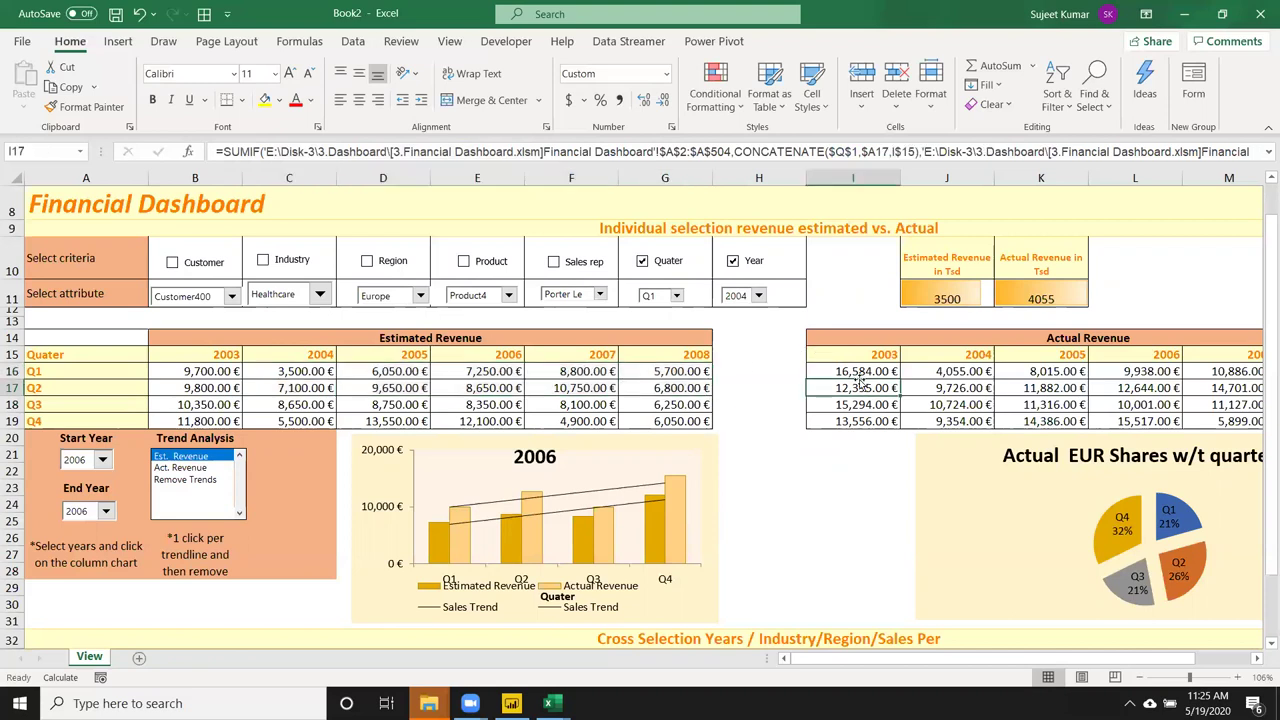
pyautogui.scroll(-5, 855, 385)
pyautogui.scroll(5, 855, 385)
pyautogui.scroll(-6, 846, 400)
pyautogui.scroll(5, 795, 427)
pyautogui.scroll(1, 795, 427)
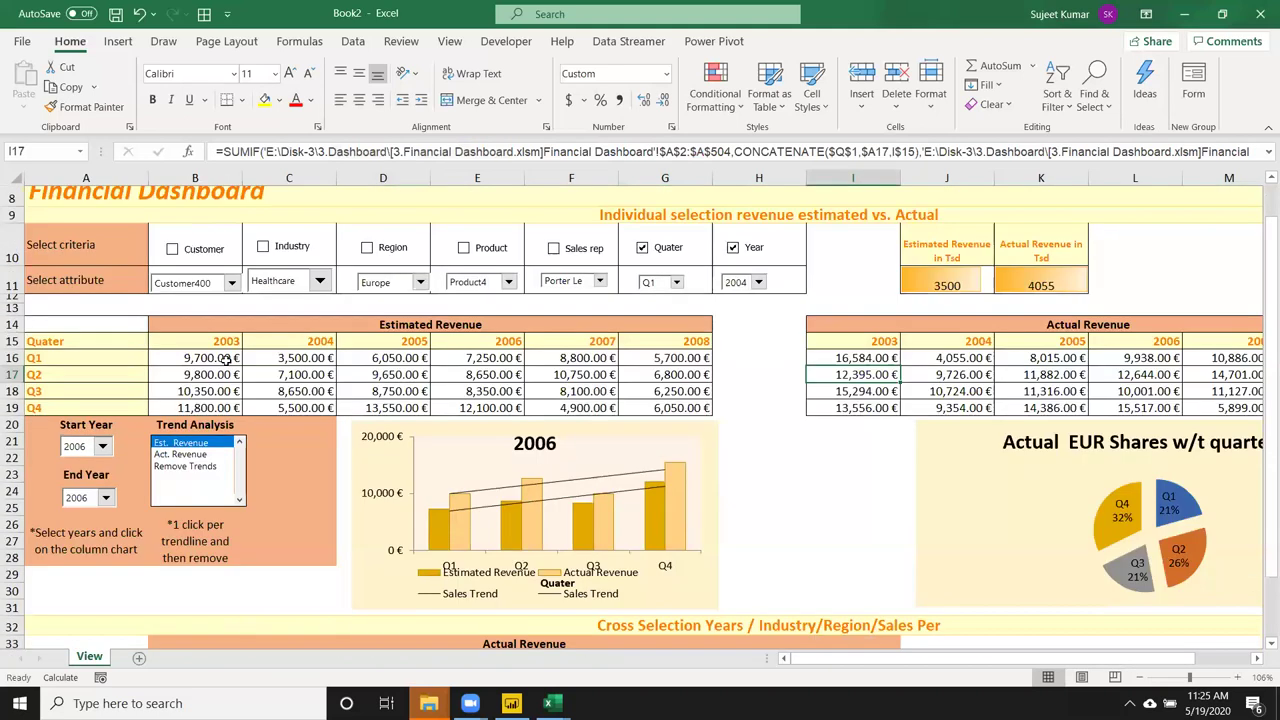
pyautogui.moveTo(210, 355); pyautogui.dragTo(520, 390)
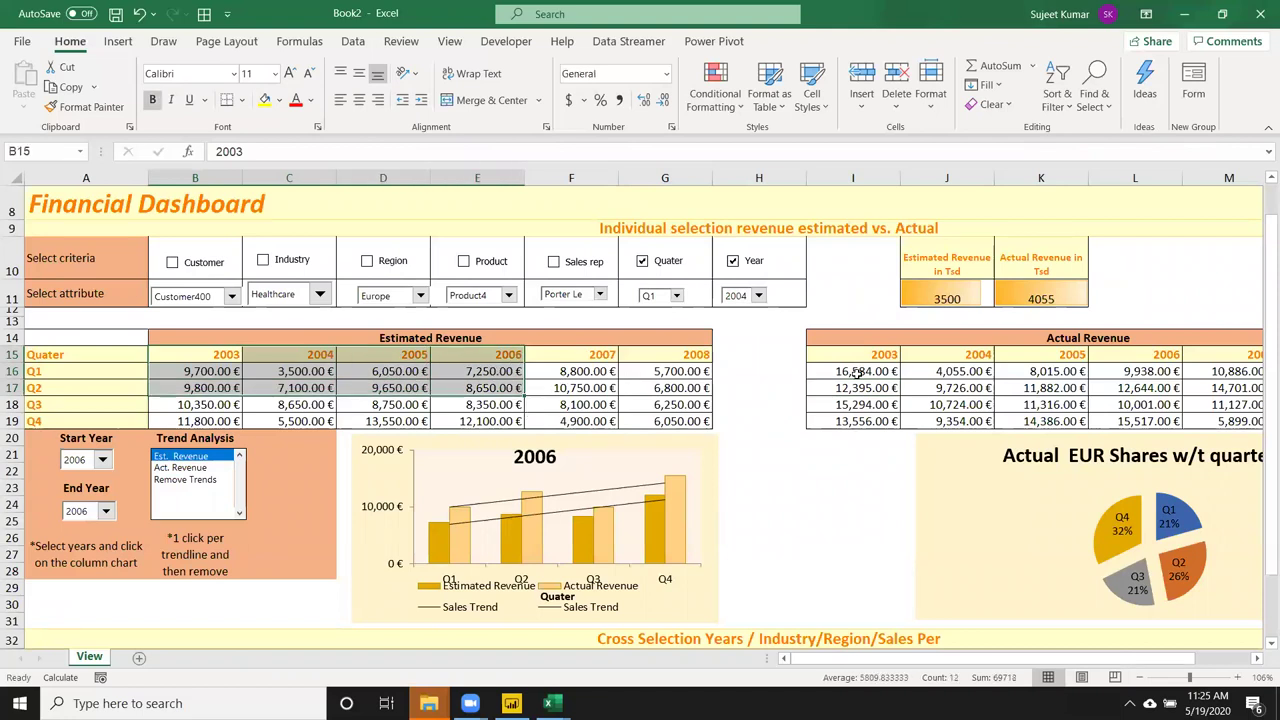
# Select Actual Revenue cells I16:K17, then select the entire Book2 sheet.
pyautogui.moveTo(858, 372); pyautogui.dragTo(1035, 390)
pyautogui.scroll(-4, 783, 524)
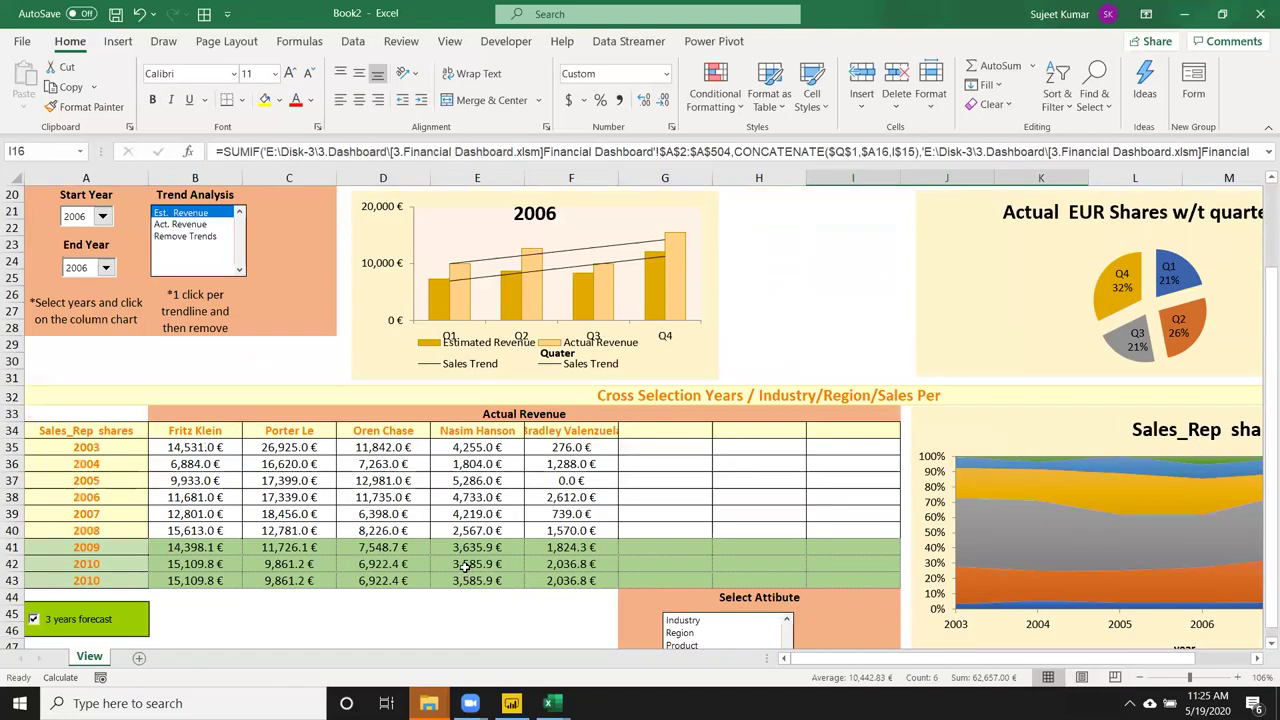
pyautogui.scroll(-4, 871, 534)
pyautogui.scroll(5, 958, 497)
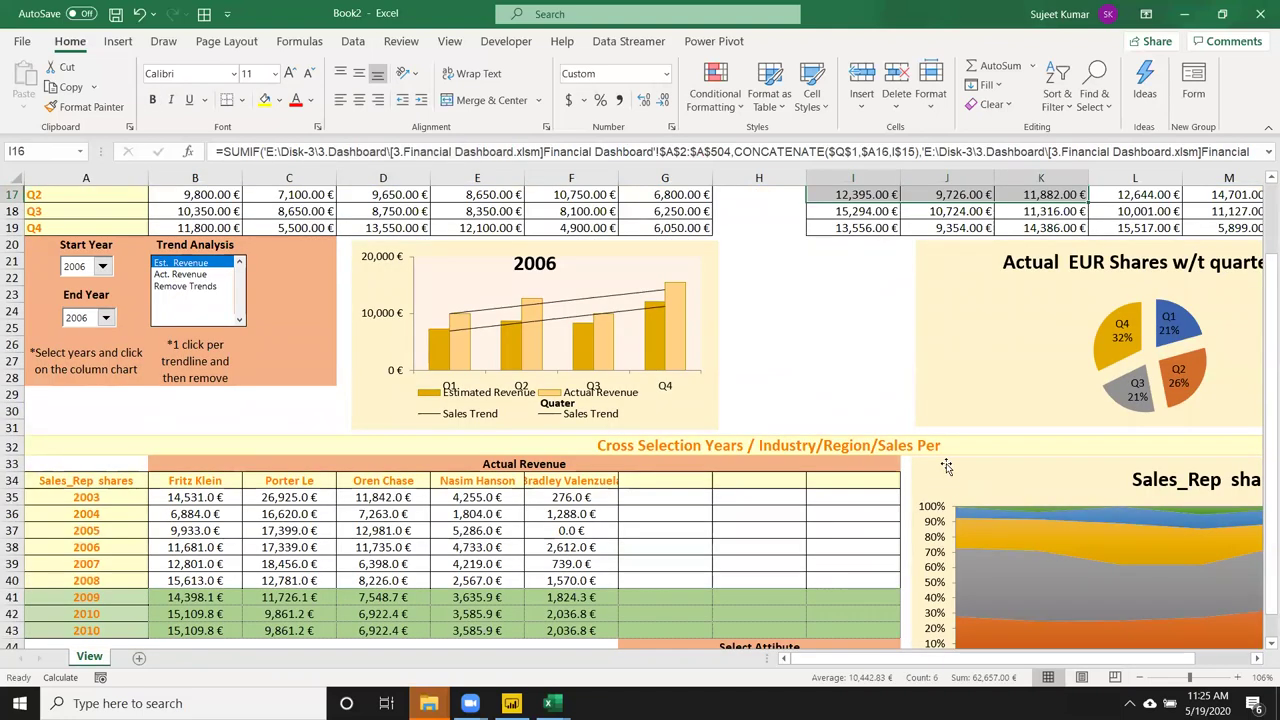
pyautogui.scroll(3, 732, 430)
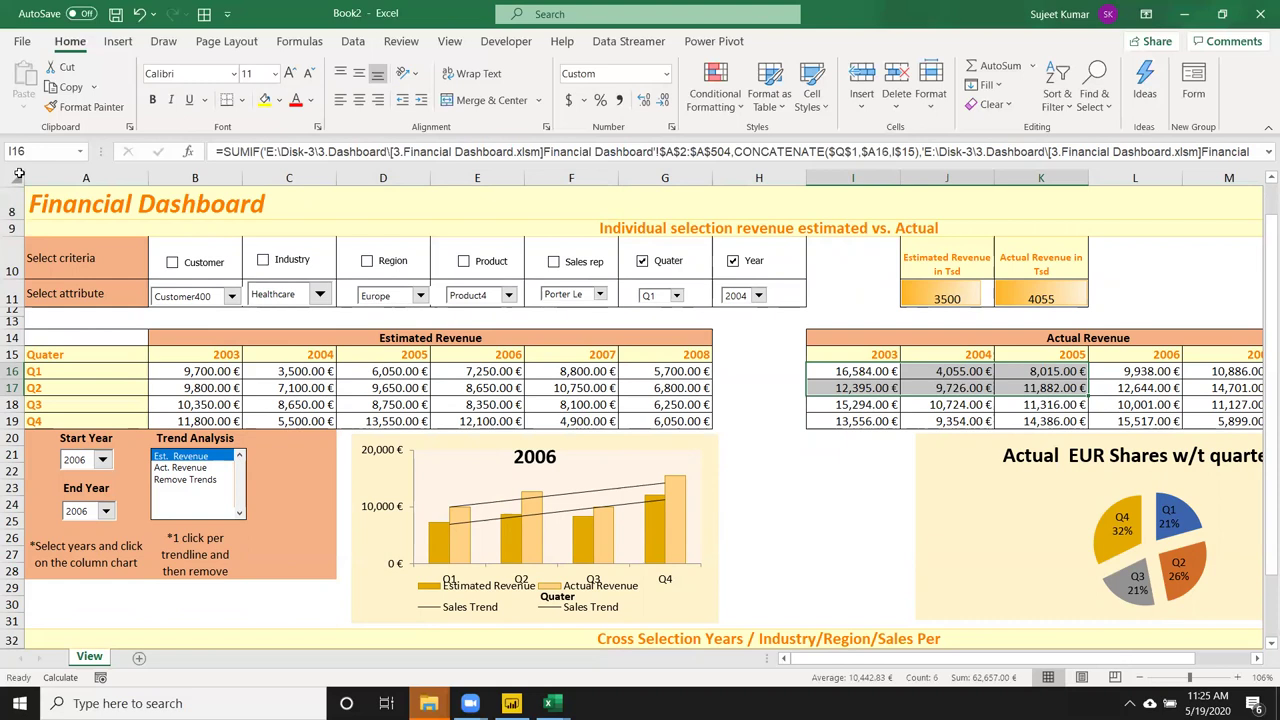
pyautogui.click(18, 174)
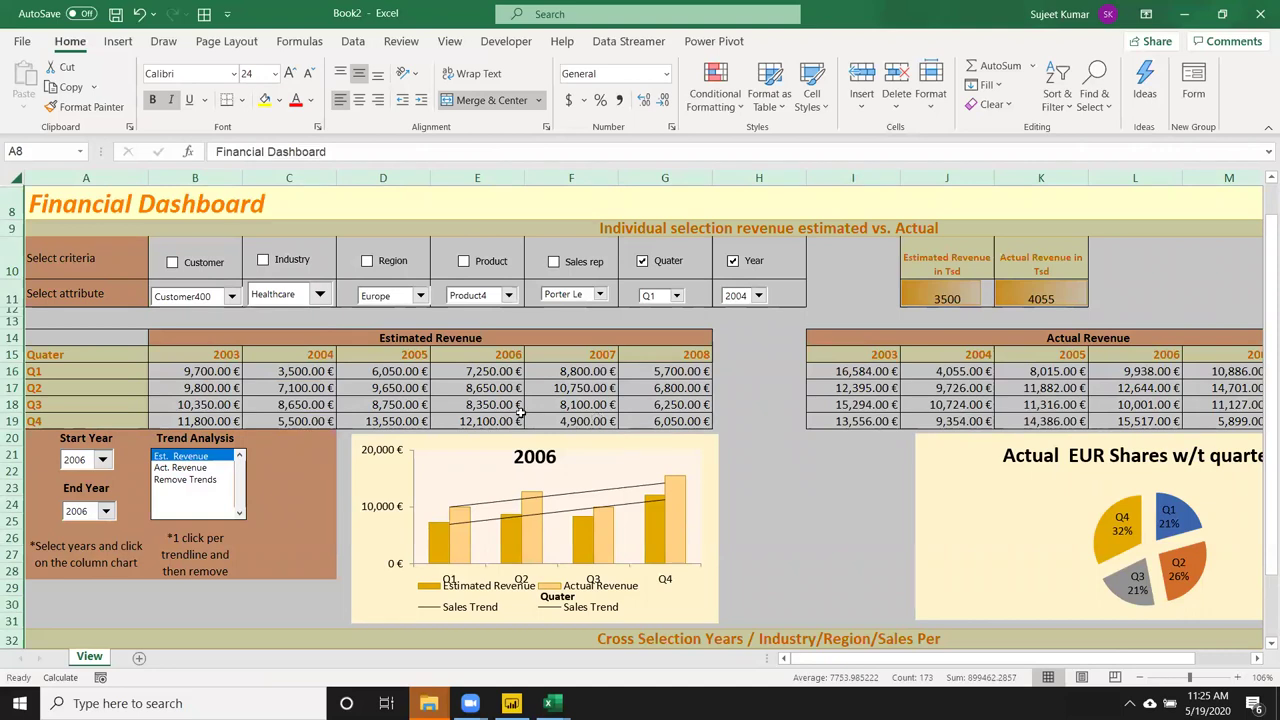
# Copy the whole Book2 sheet and paste it back over itself as values only.
pyautogui.click(16, 178)
pyautogui.hotkey('ctrl', 'c')
pyautogui.rightClick(291, 394)
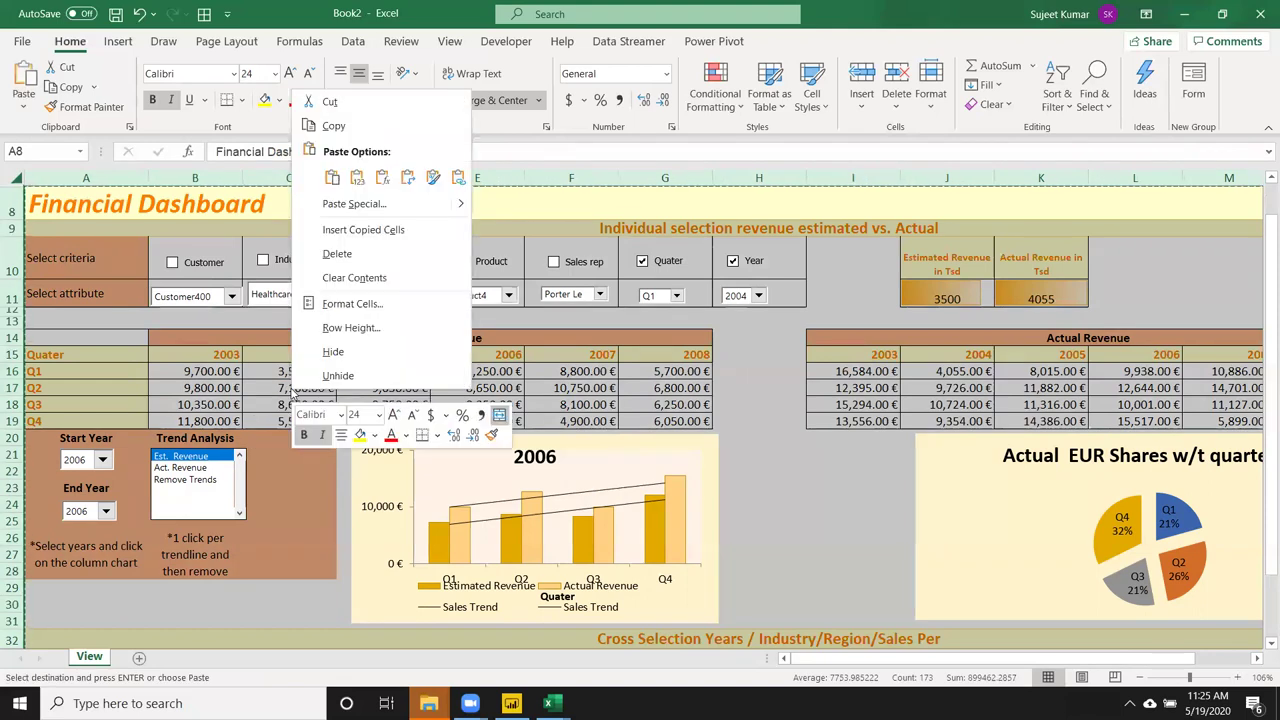
pyautogui.click(343, 206)
pyautogui.moveTo(291, 68); pyautogui.dragTo(761, 95)
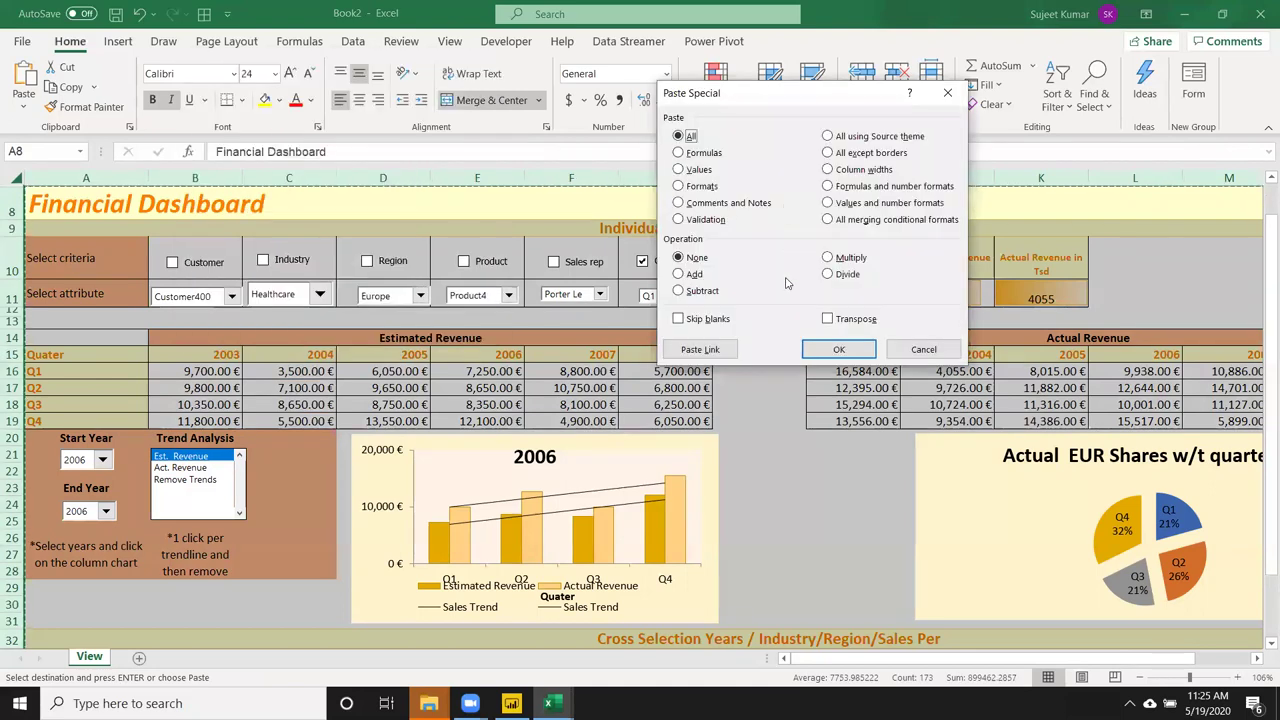
pyautogui.click(699, 169)
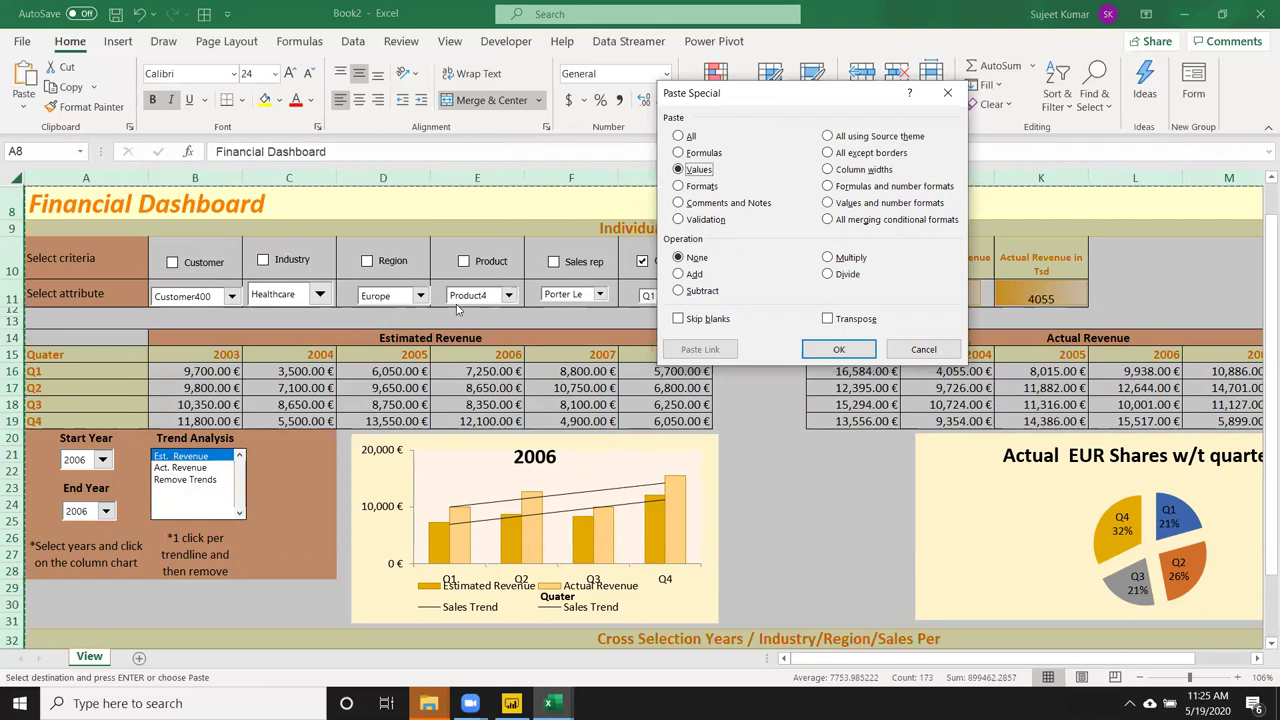
pyautogui.click(850, 348)
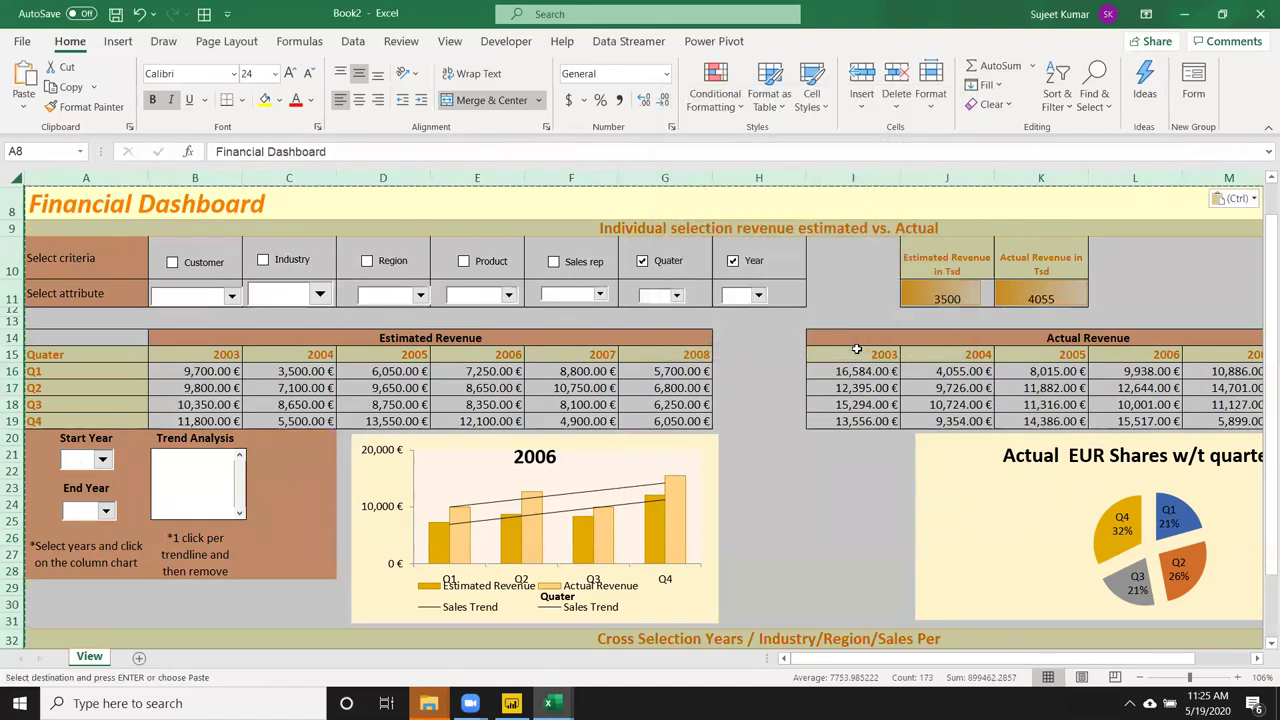
# Check that H18, J18 and revenue-table cells now hold plain numbers.
pyautogui.click(519, 392)
pyautogui.click(772, 402)
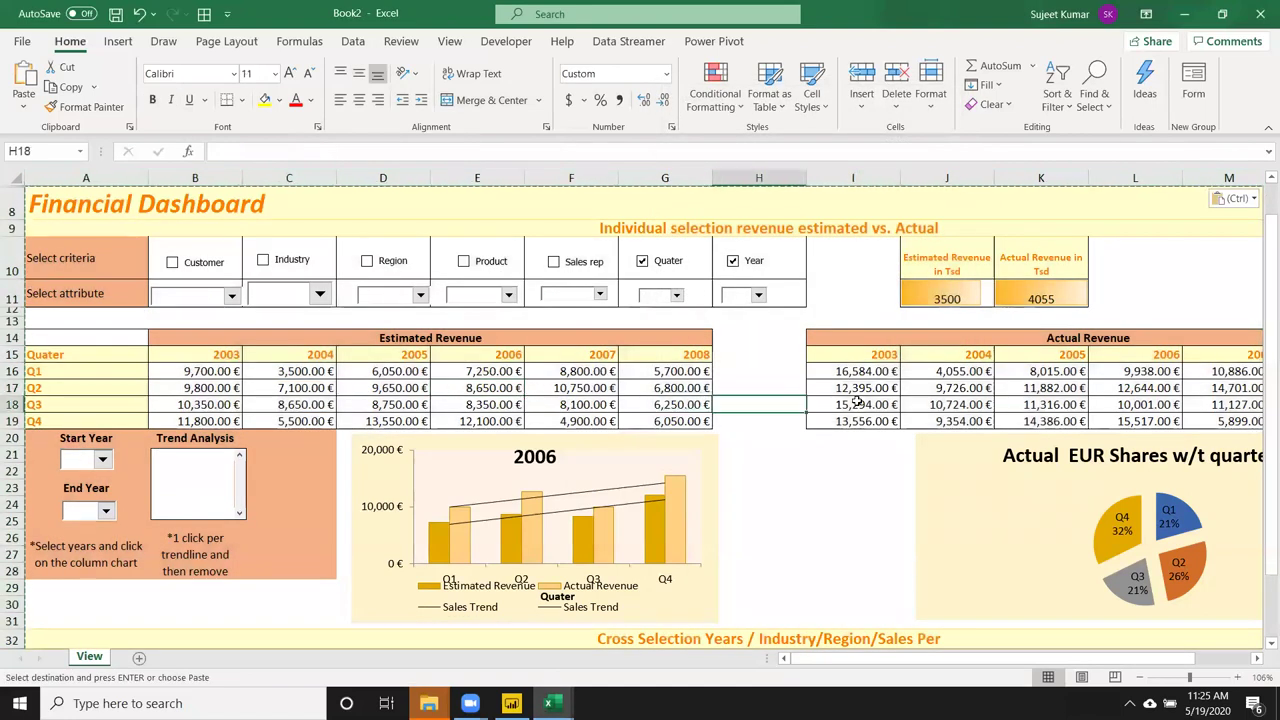
pyautogui.click(948, 400)
pyautogui.scroll(-5, 760, 450)
pyautogui.click(571, 513)
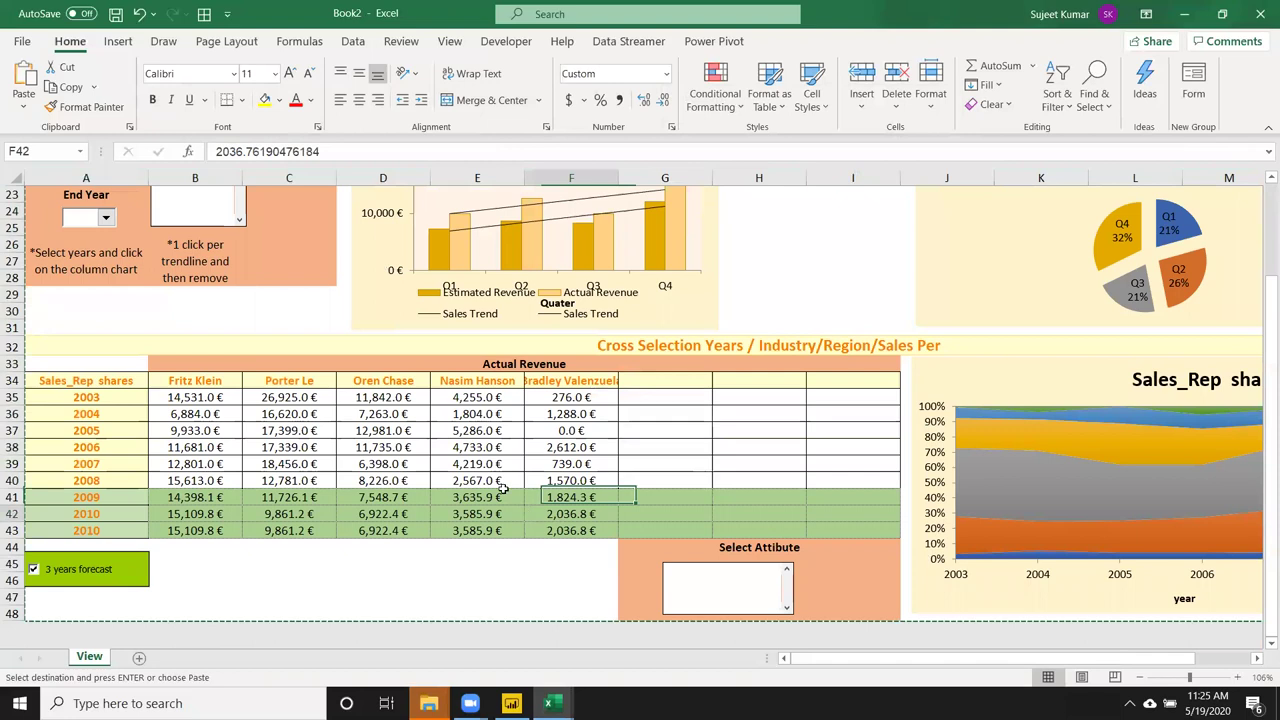
pyautogui.click(477, 464)
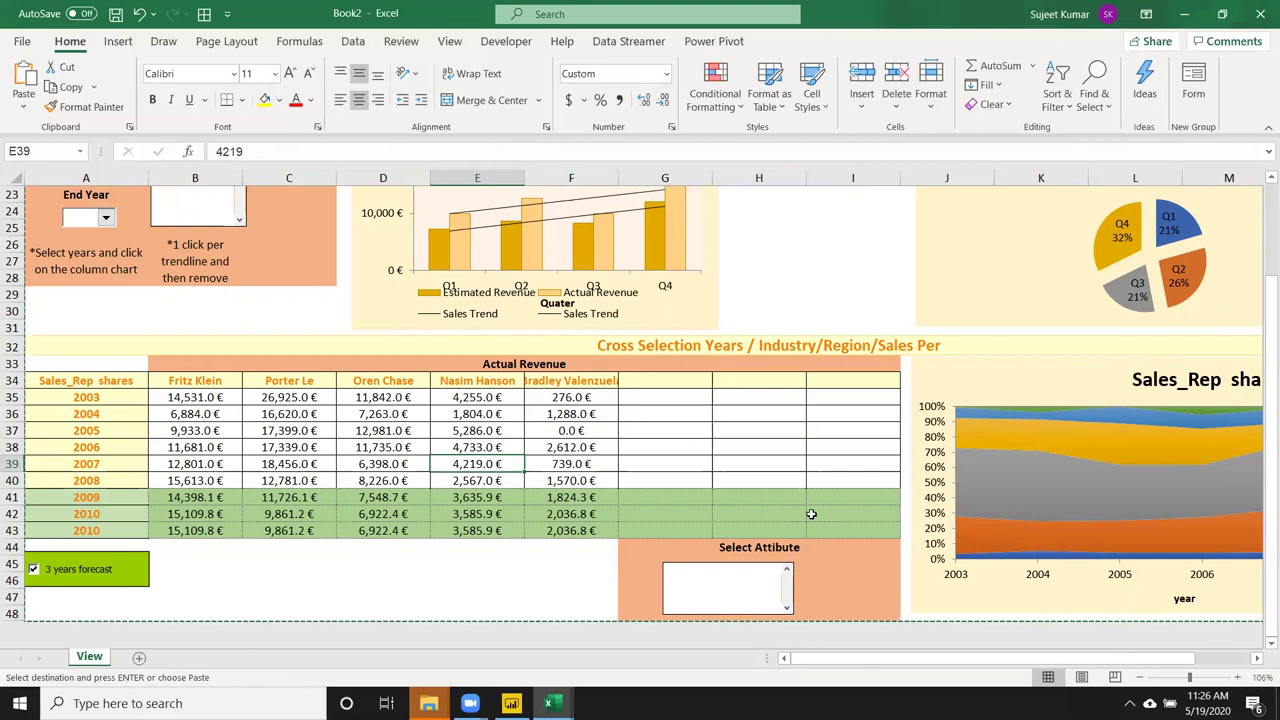
# Close Book2 and discard its unsaved changes.
pyautogui.click(1260, 20)
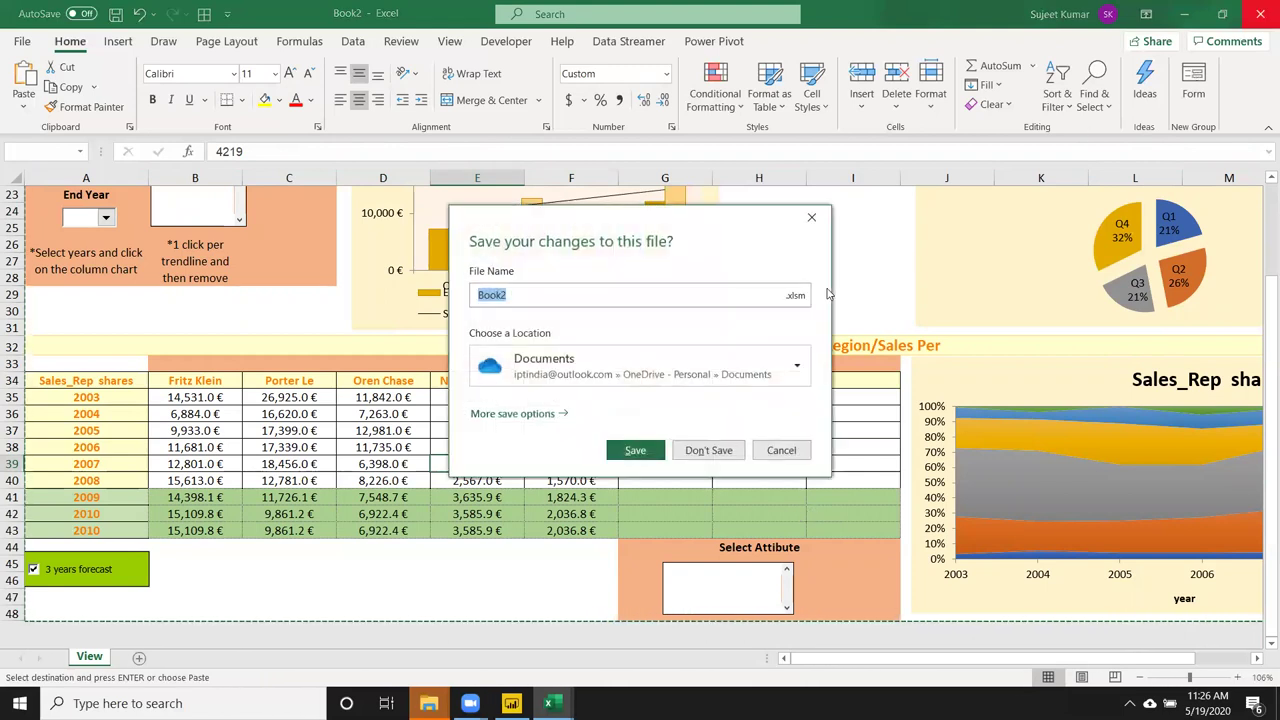
pyautogui.click(704, 449)
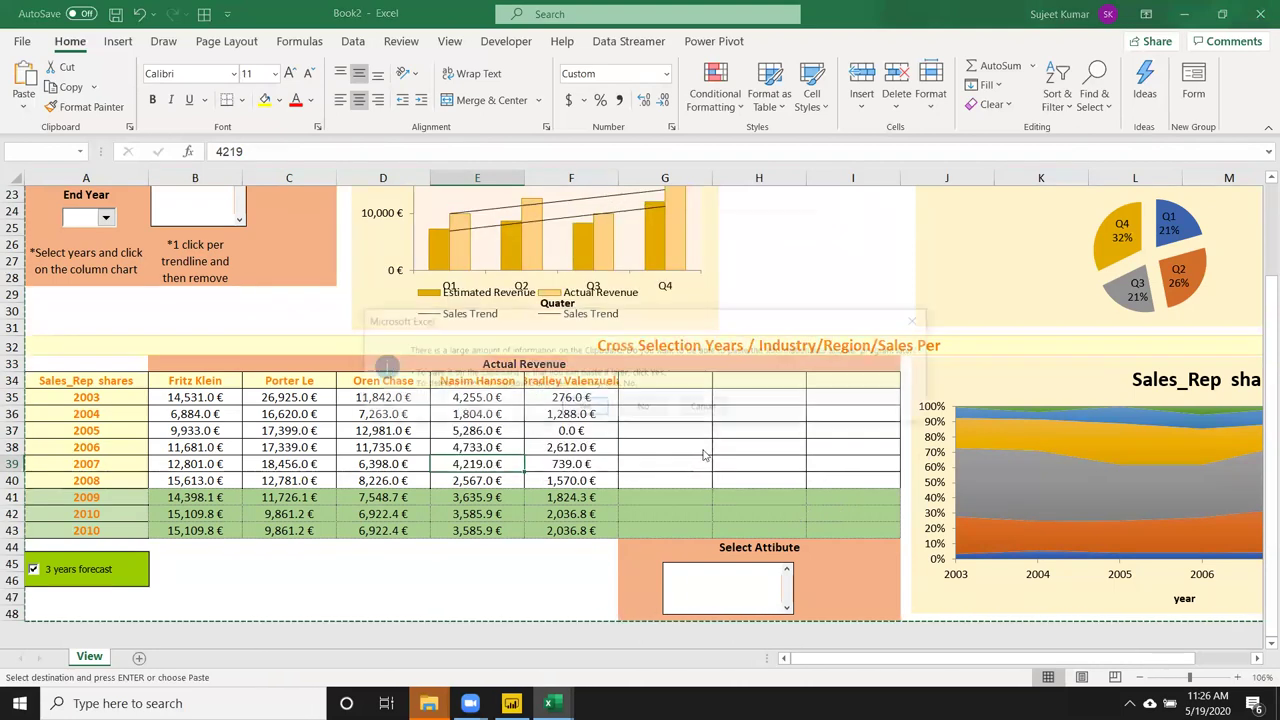
# Dismiss the clipboard prompt and copy the yellow Name/Roll/Marks table A1:C9.
pyautogui.click(643, 408)
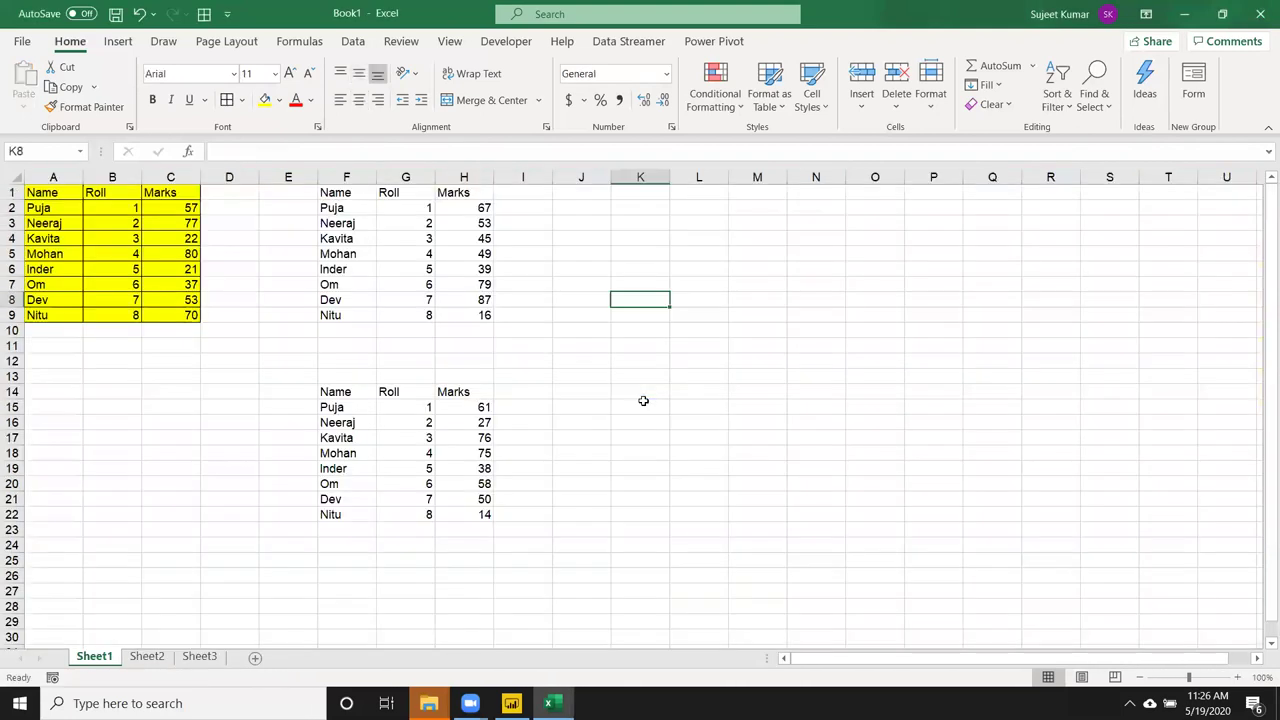
pyautogui.click(658, 394)
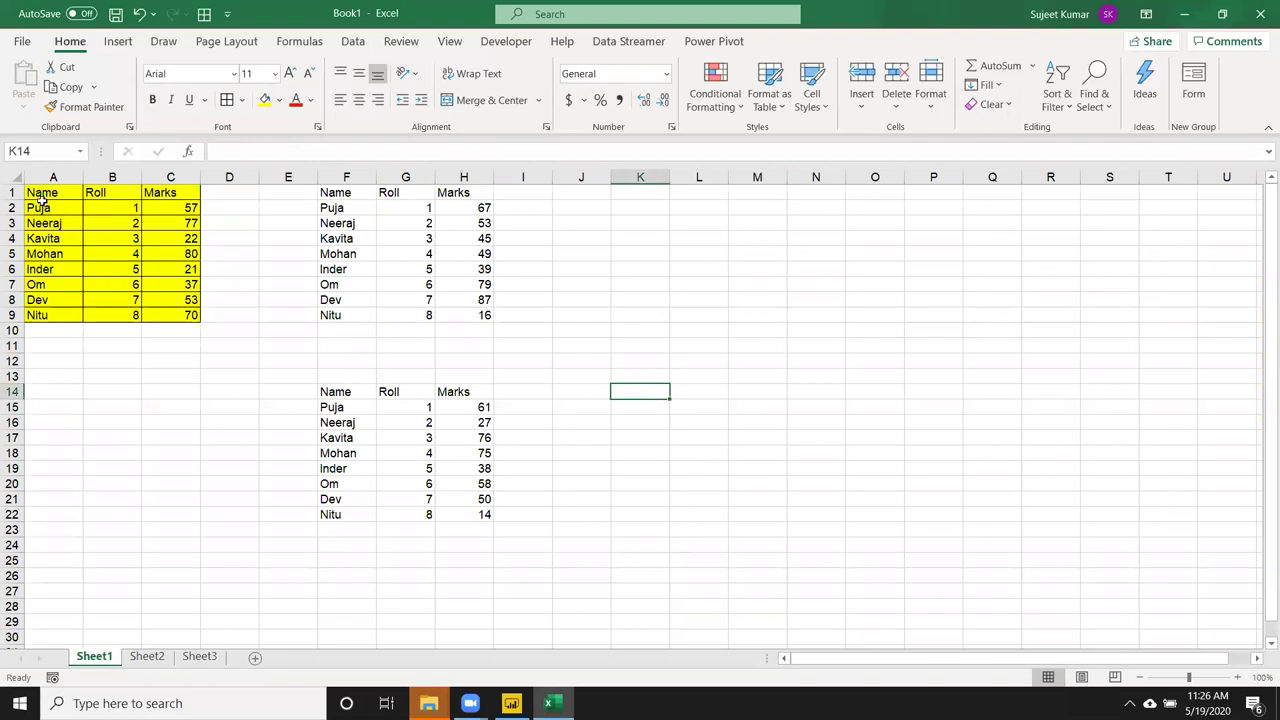
pyautogui.moveTo(41, 196); pyautogui.dragTo(176, 312)
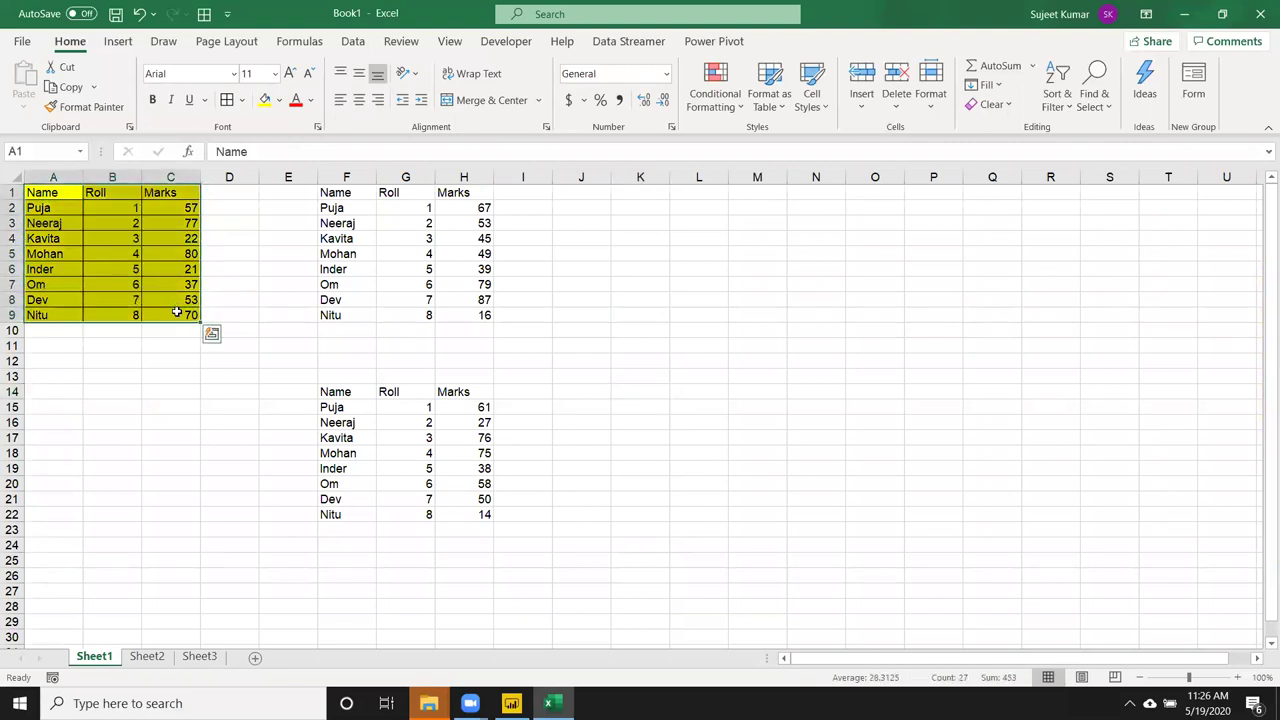
pyautogui.hotkey('ctrl', 'c')
# Paste only the table's formats into J2 with Paste Special Formats.
pyautogui.click(600, 207)
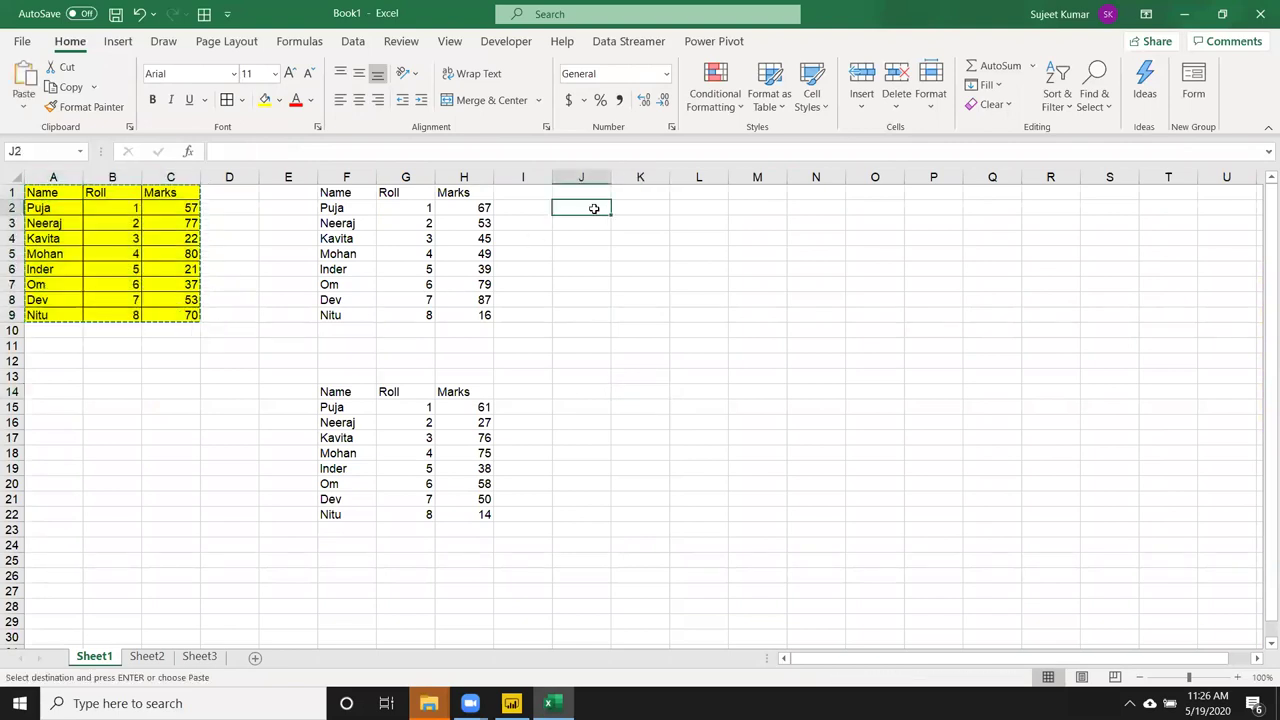
pyautogui.rightClick(589, 216)
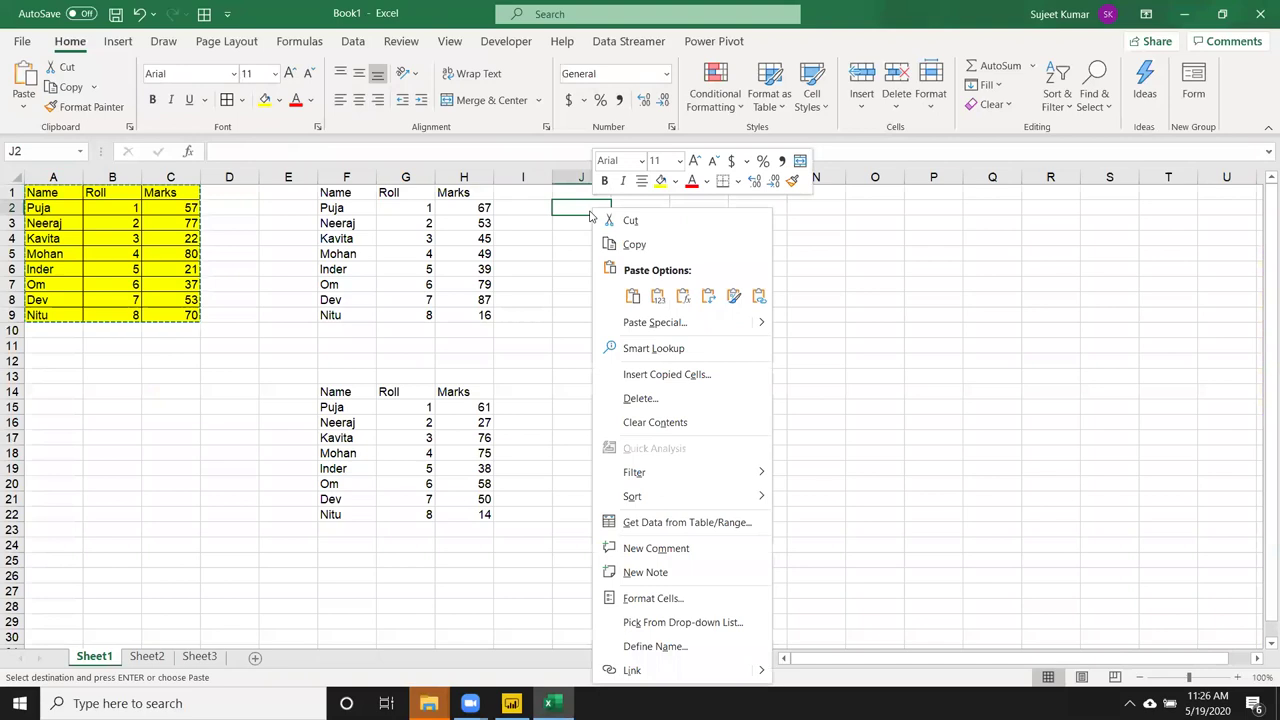
pyautogui.click(661, 321)
pyautogui.click(550, 272)
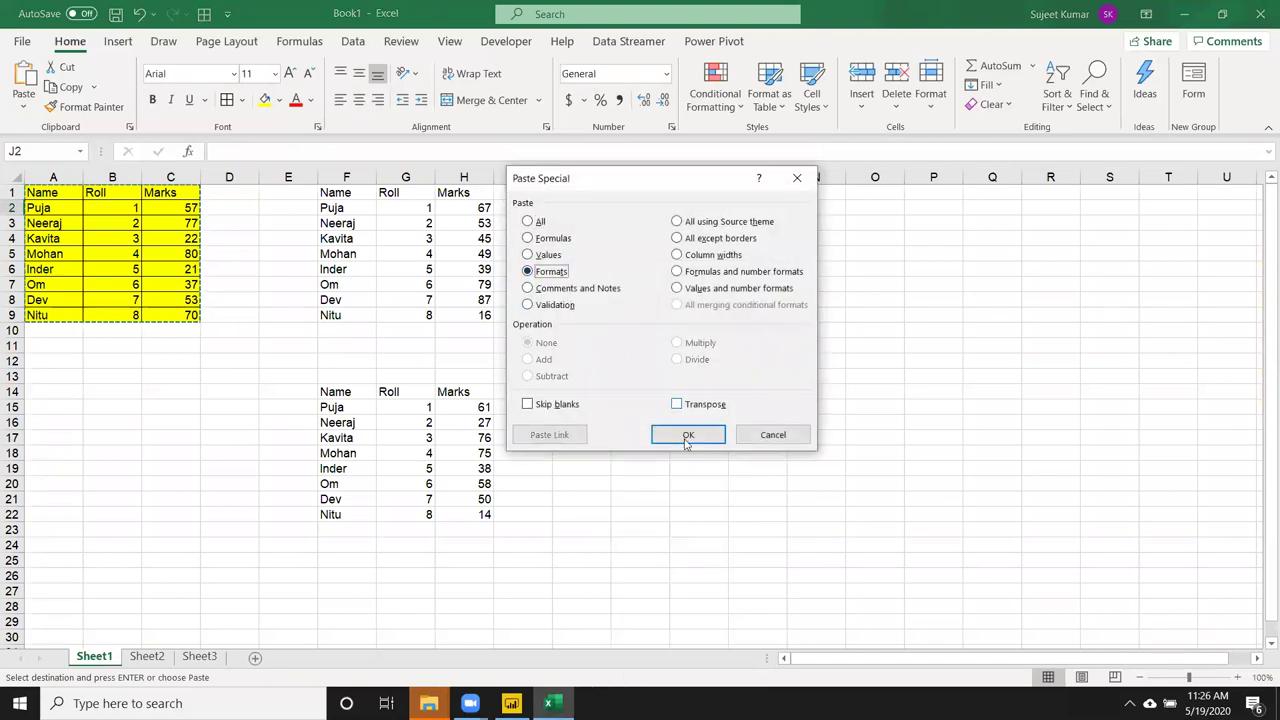
pyautogui.click(687, 438)
pyautogui.click(575, 393)
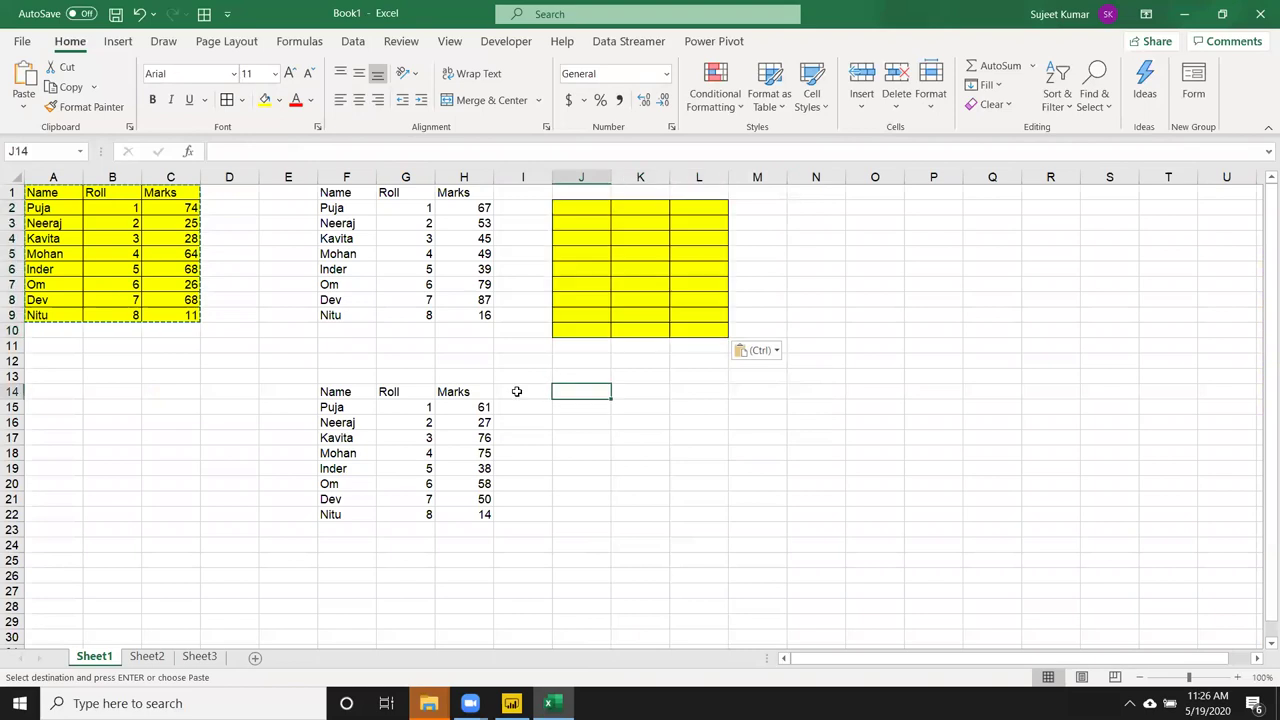
pyautogui.press('Escape')
# Attach a new comment 'This Final Marks' to the Marks heading in C1.
pyautogui.moveTo(169, 240); pyautogui.dragTo(173, 306)
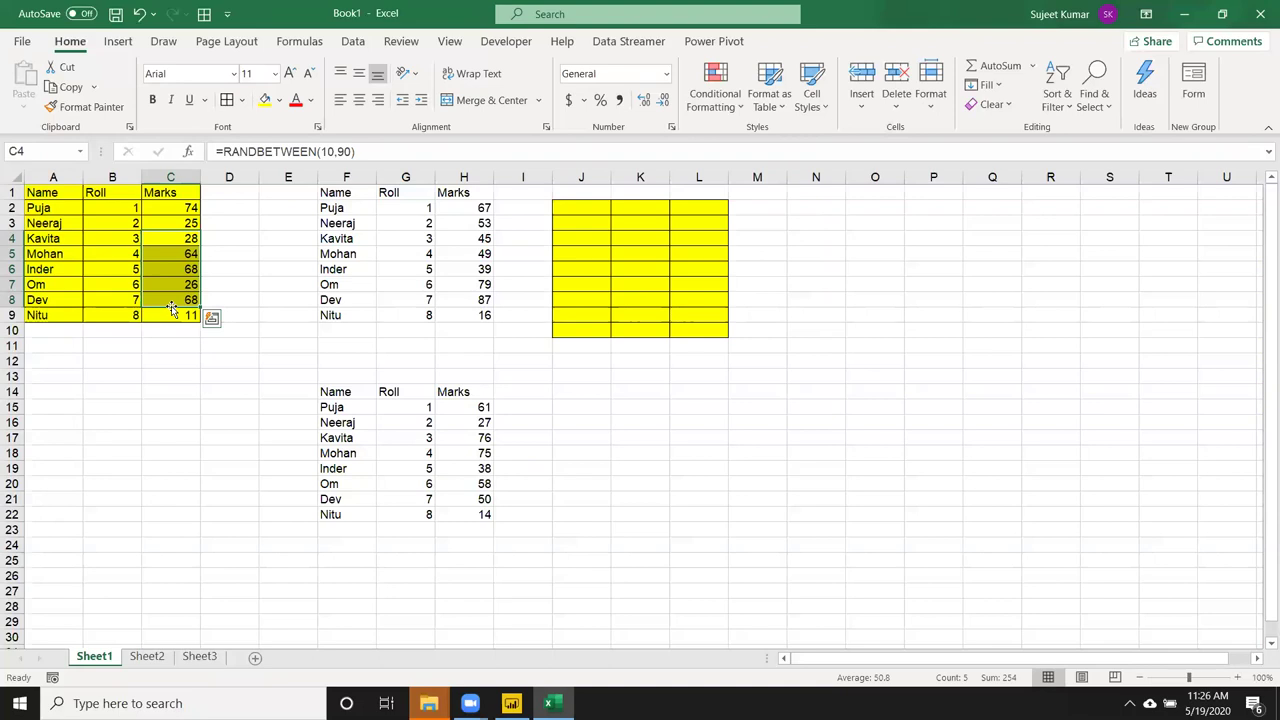
pyautogui.click(177, 192)
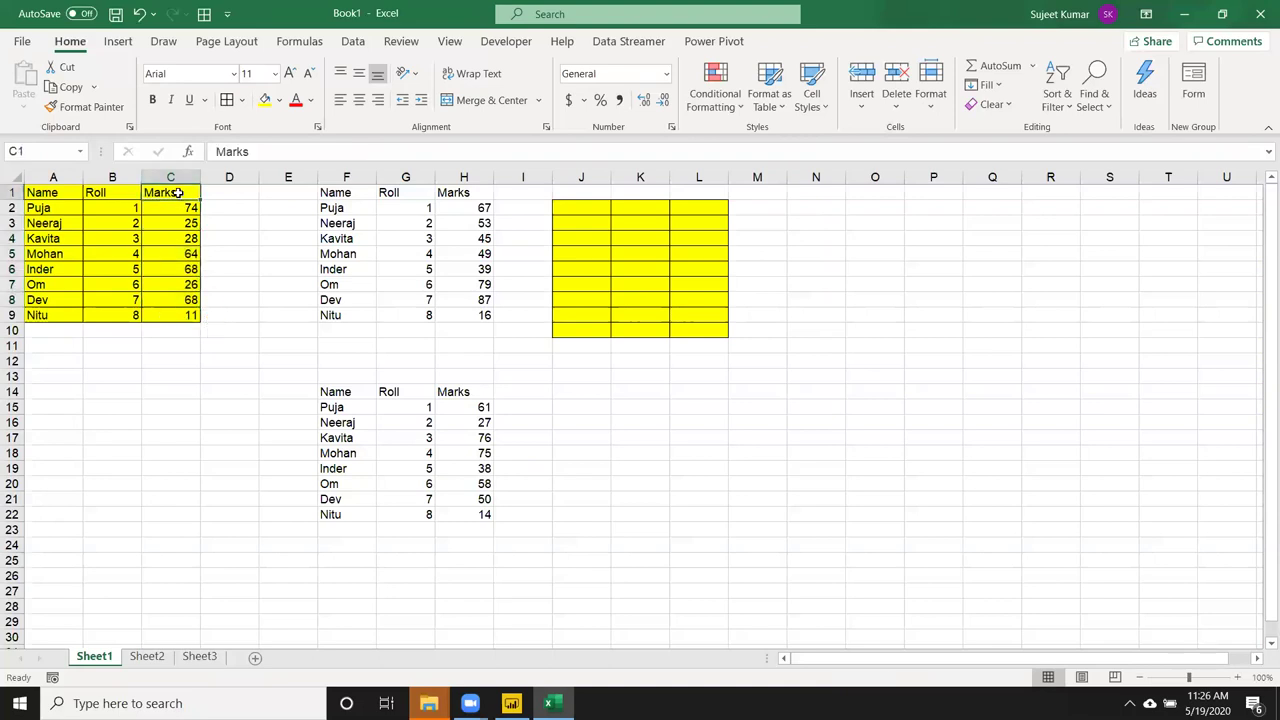
pyautogui.rightClick(177, 192)
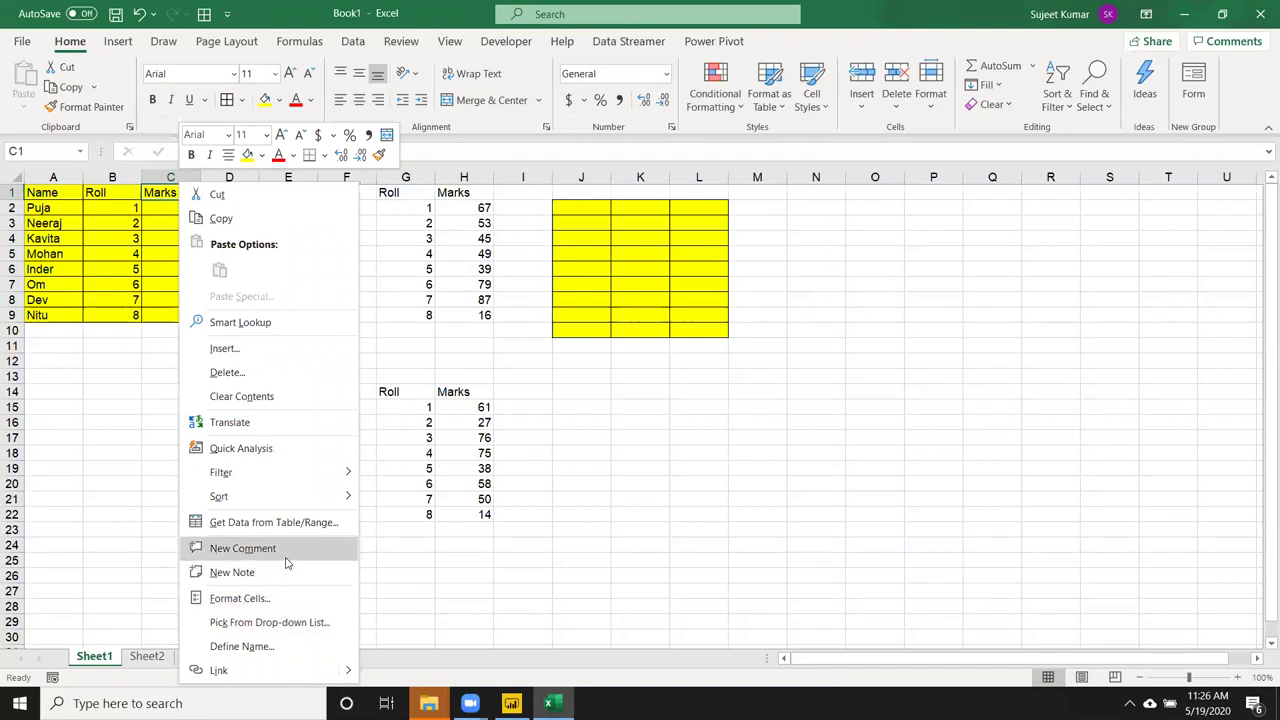
pyautogui.click(286, 558)
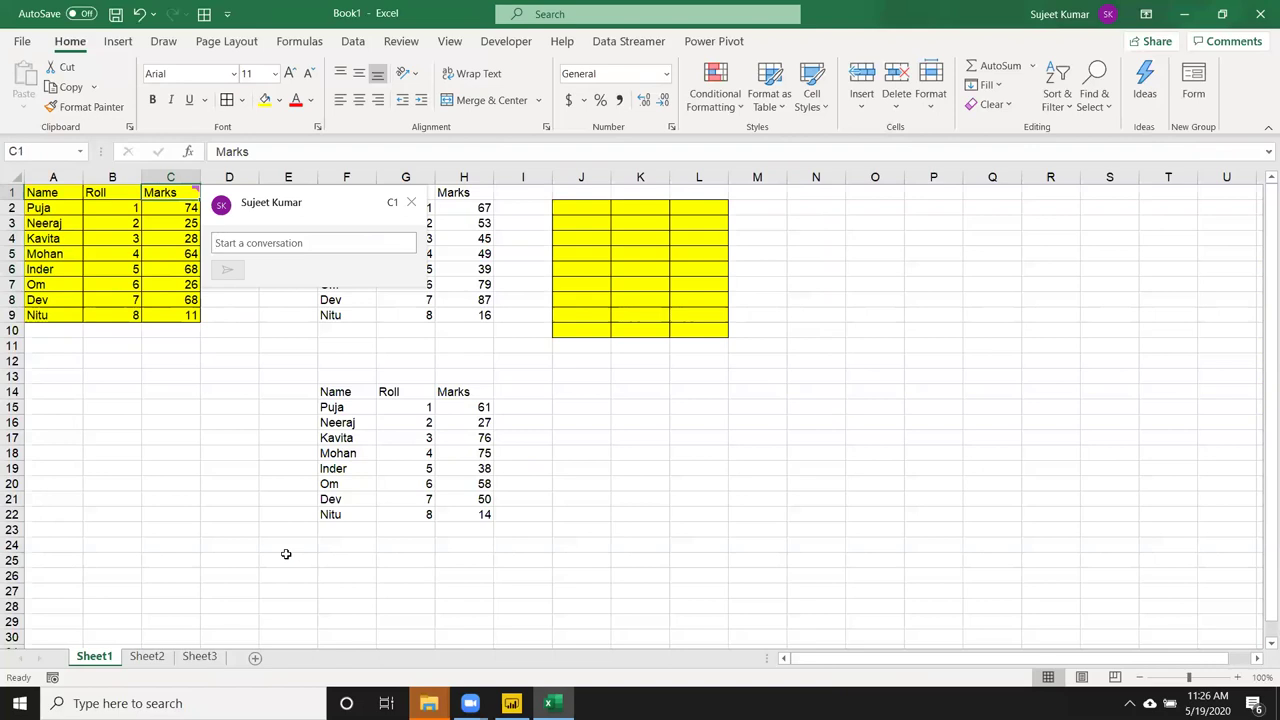
pyautogui.write('Th')
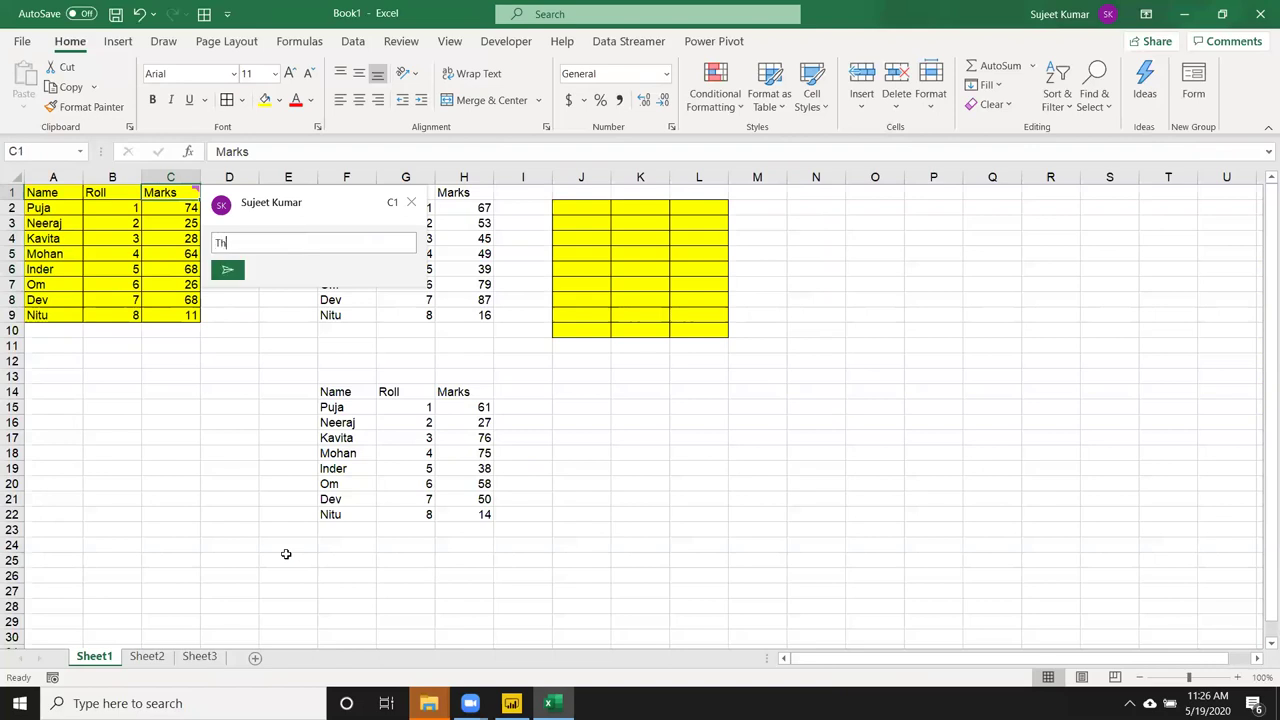
pyautogui.write('is Final ')
pyautogui.write('Marks')
pyautogui.click(227, 272)
pyautogui.click(279, 362)
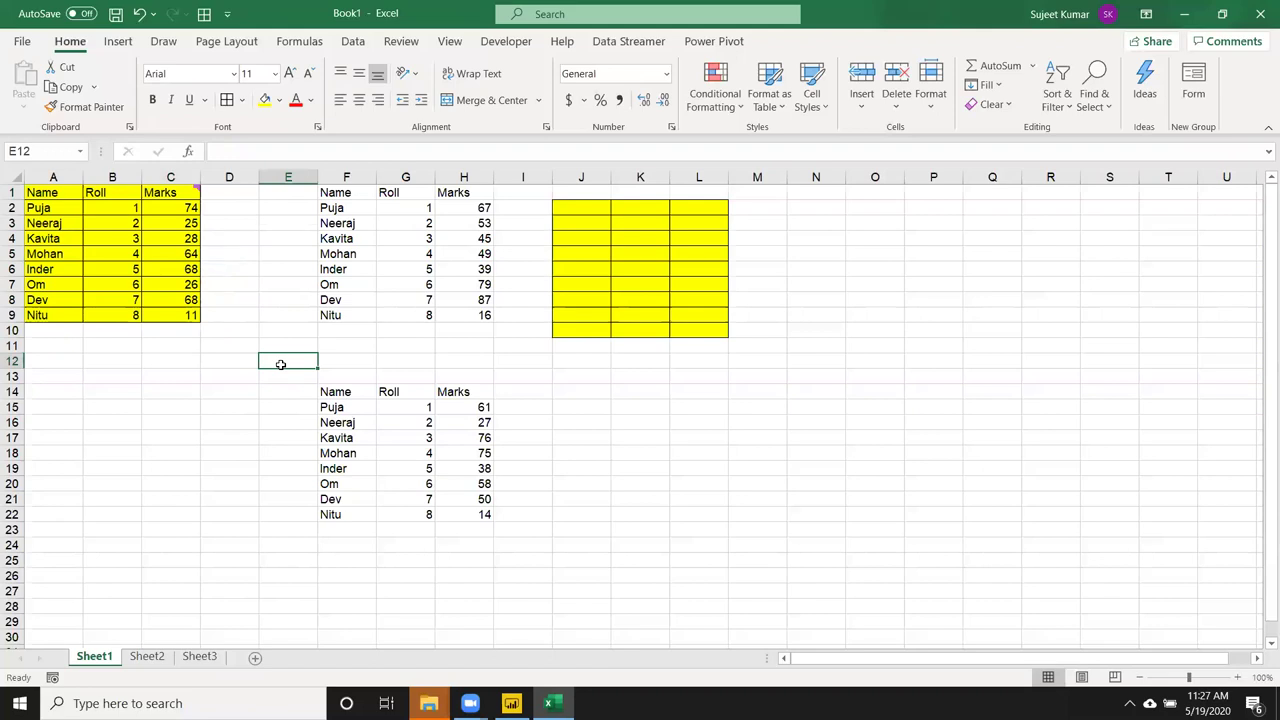
pyautogui.moveTo(190, 192)
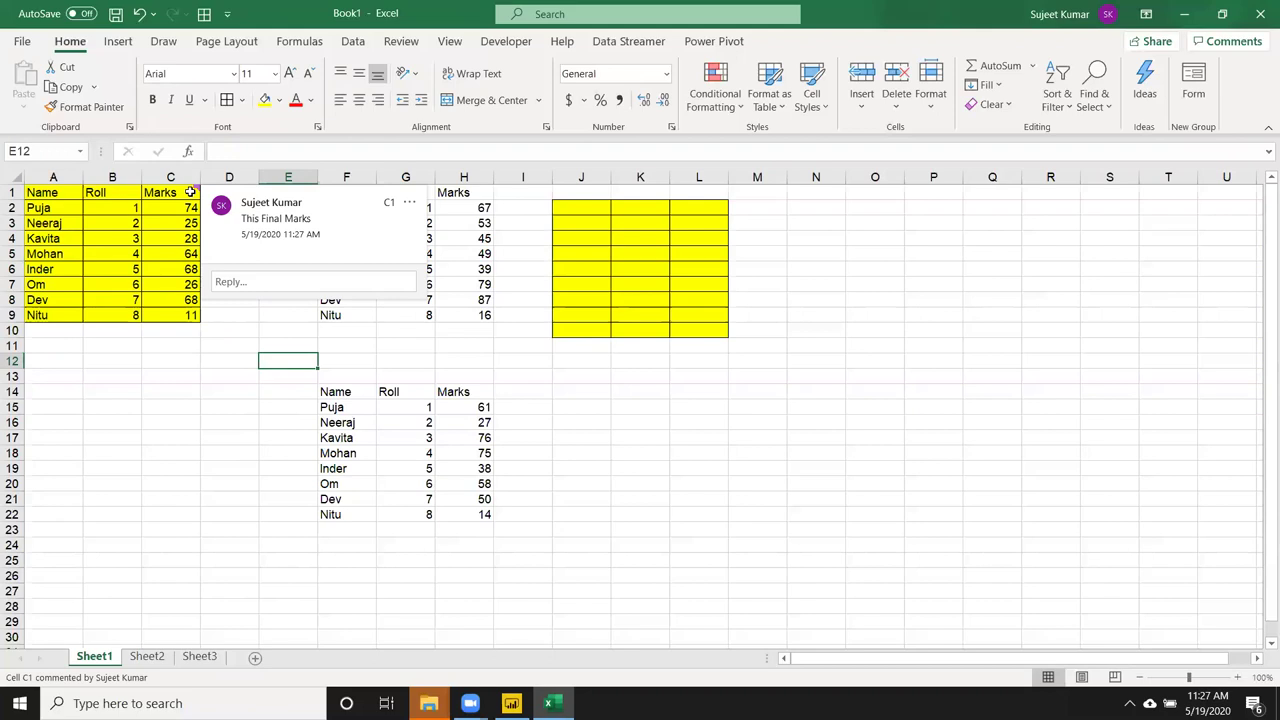
# Copy C1 and paste only its comment into N2 using Comments and Notes.
pyautogui.click(175, 190)
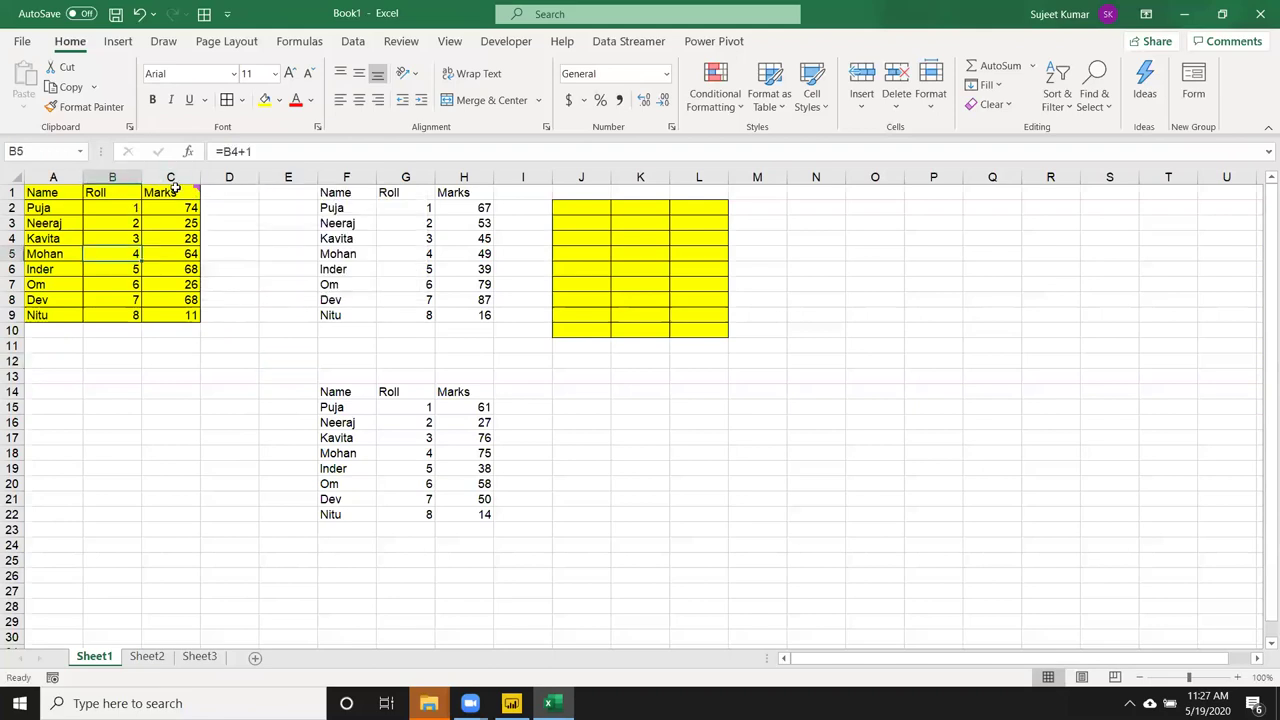
pyautogui.hotkey('ctrl', 'c')
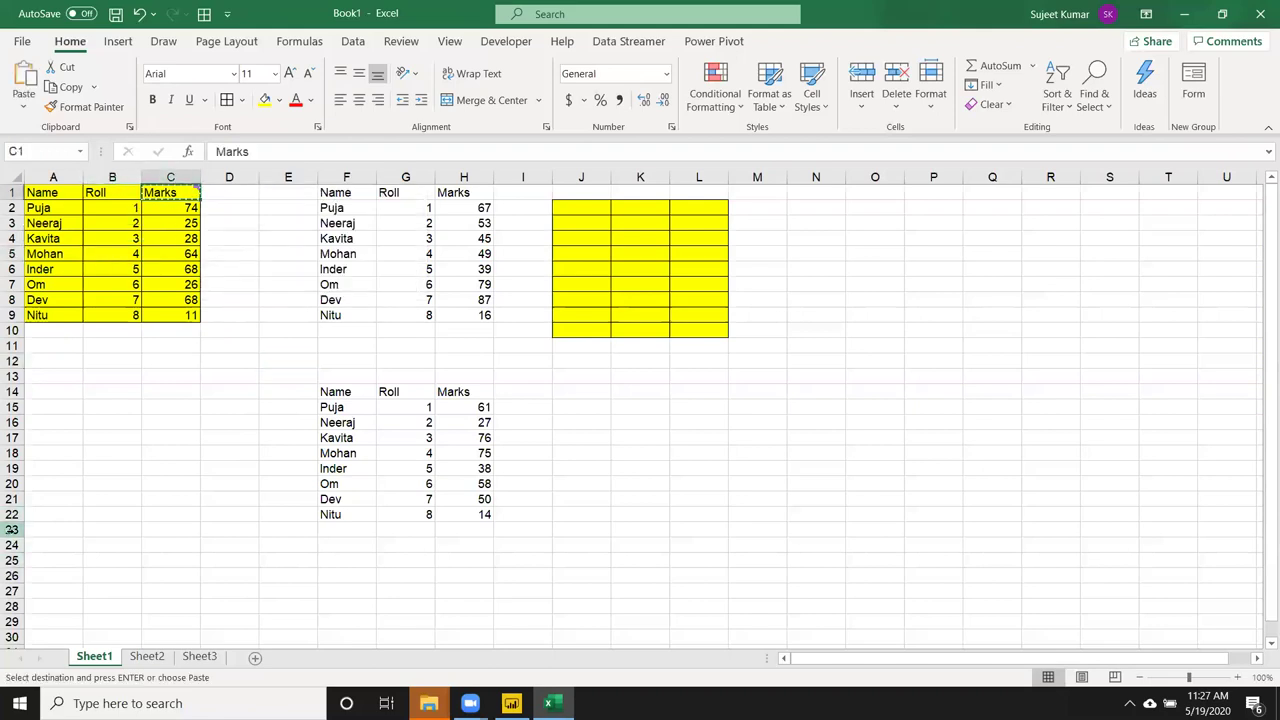
pyautogui.click(818, 206)
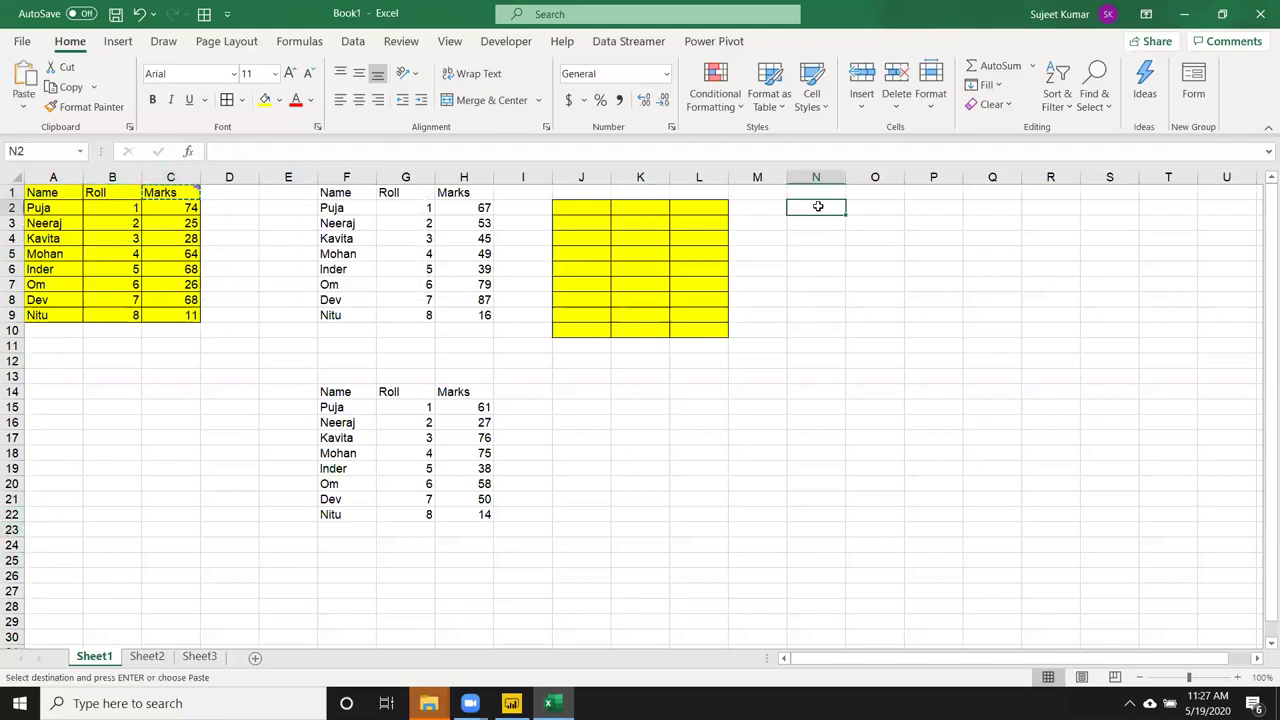
pyautogui.rightClick(818, 207)
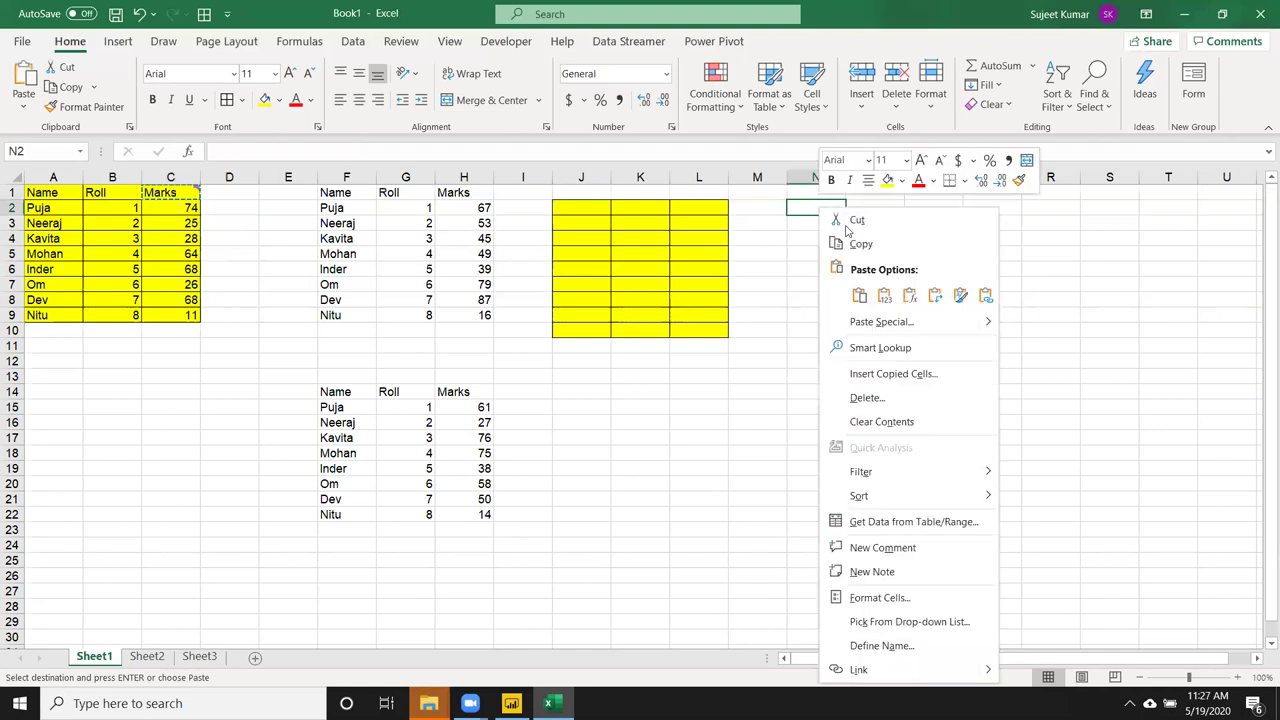
pyautogui.click(893, 322)
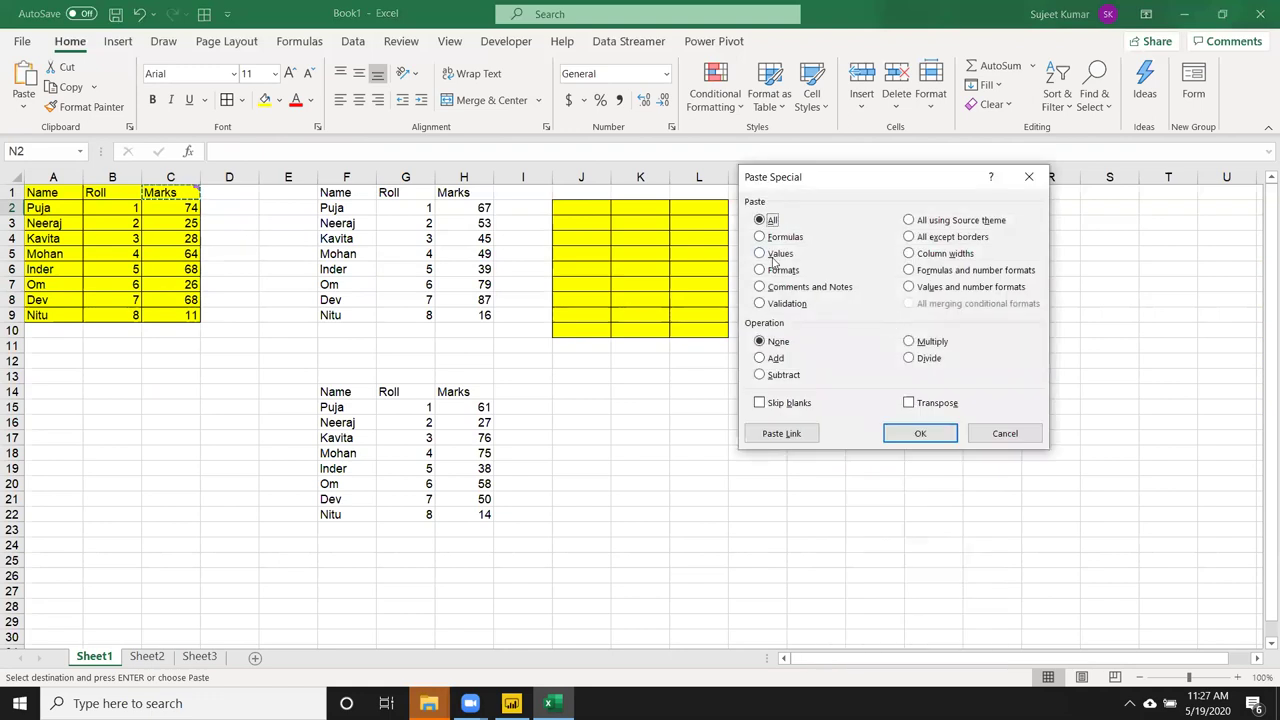
pyautogui.click(788, 287)
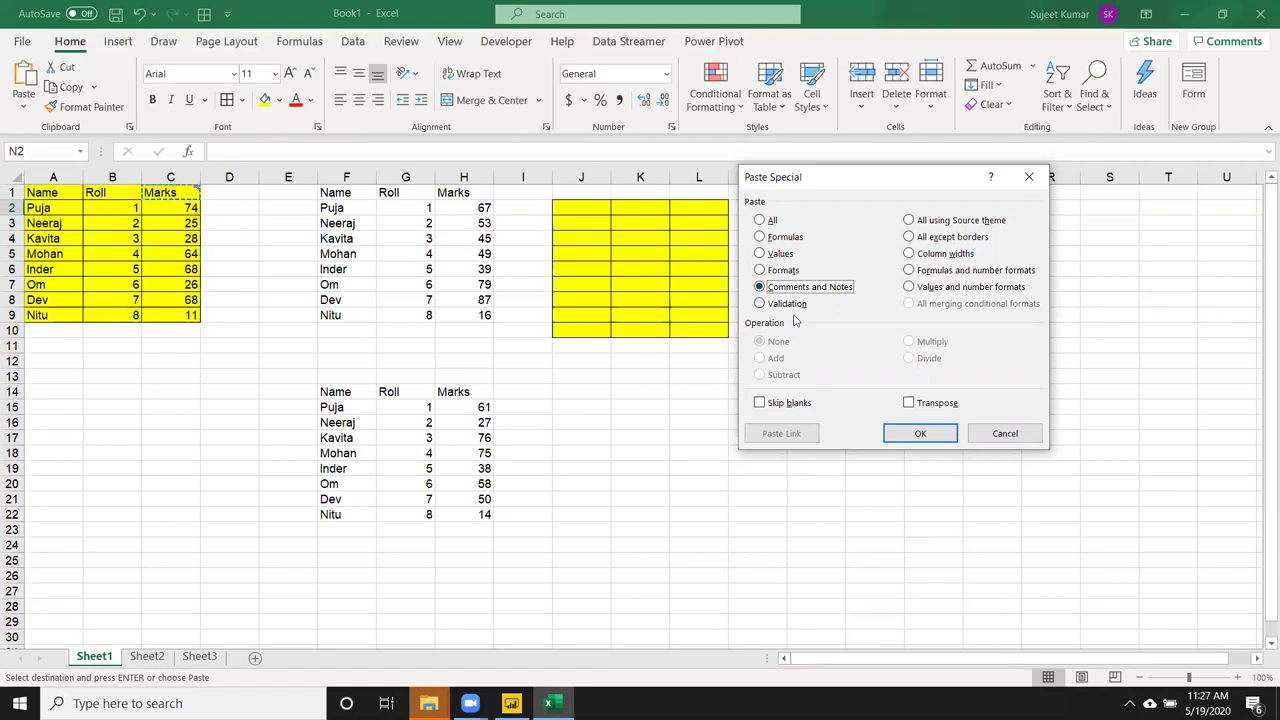
pyautogui.click(922, 433)
pyautogui.click(832, 374)
pyautogui.moveTo(837, 208)
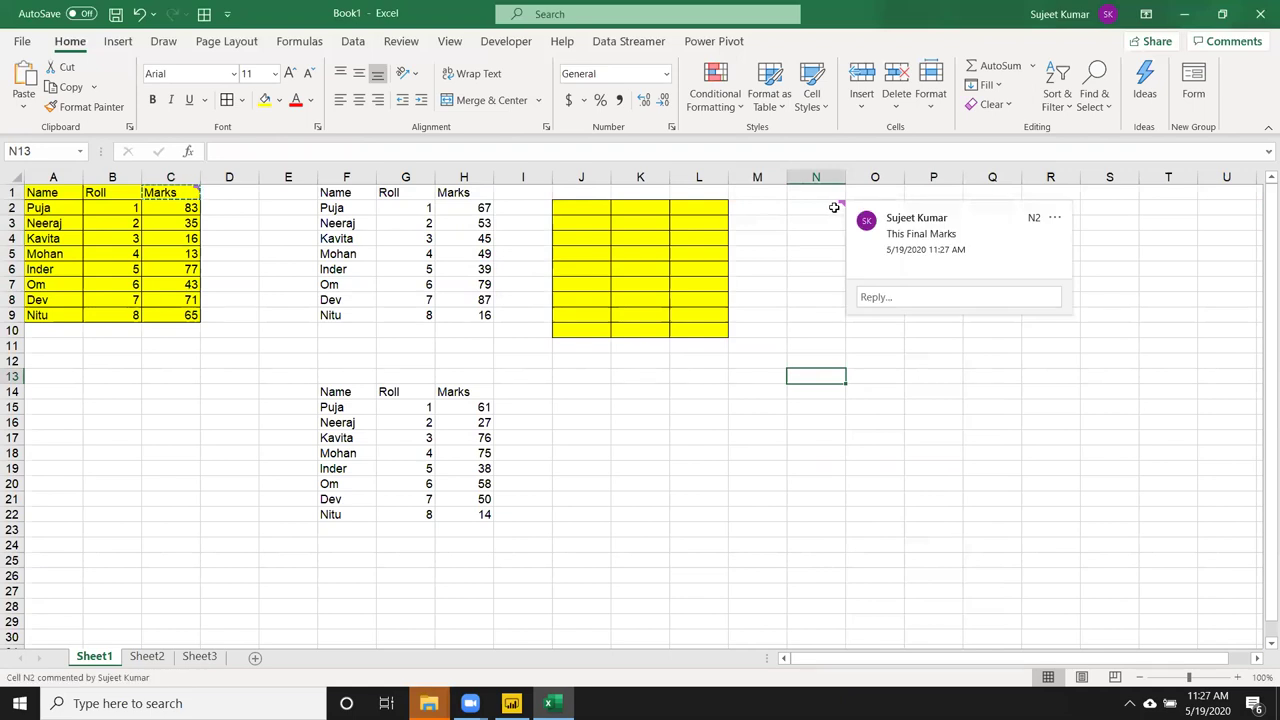
pyautogui.click(826, 207)
# Clear the pending C1 copy and copy the yellow Name/Roll/Marks table.
pyautogui.click(294, 242)
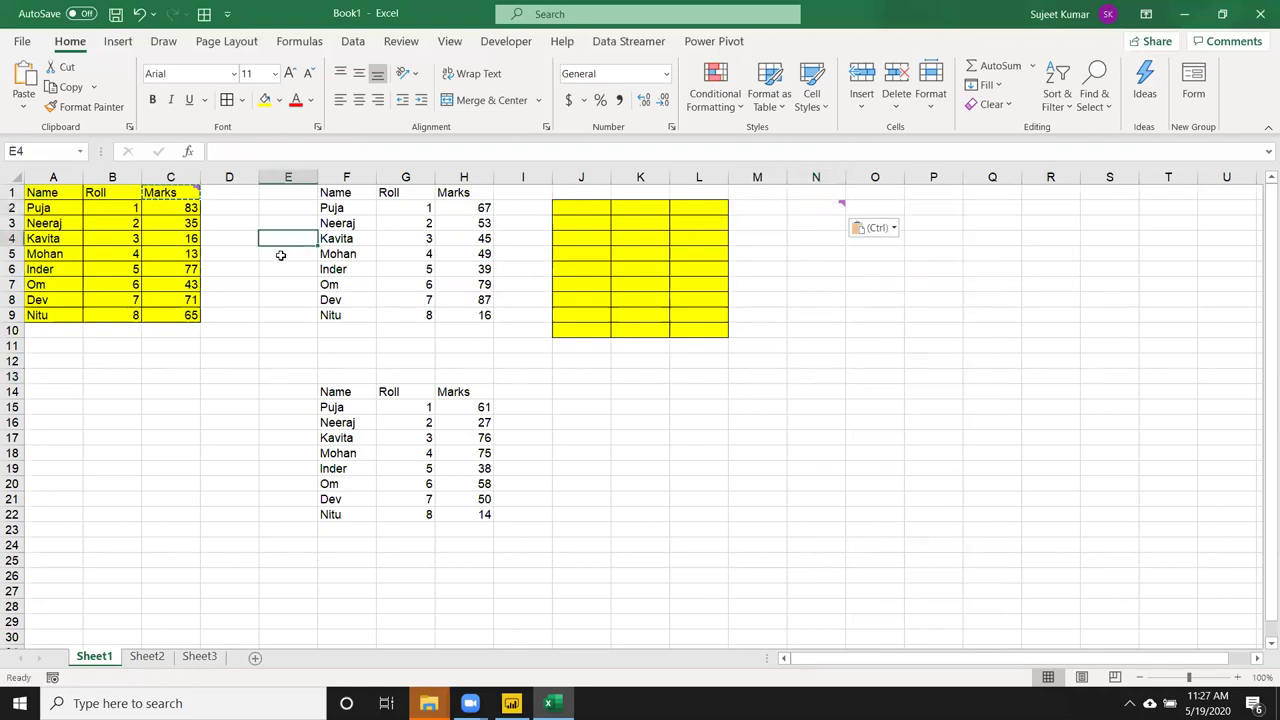
pyautogui.moveTo(173, 193)
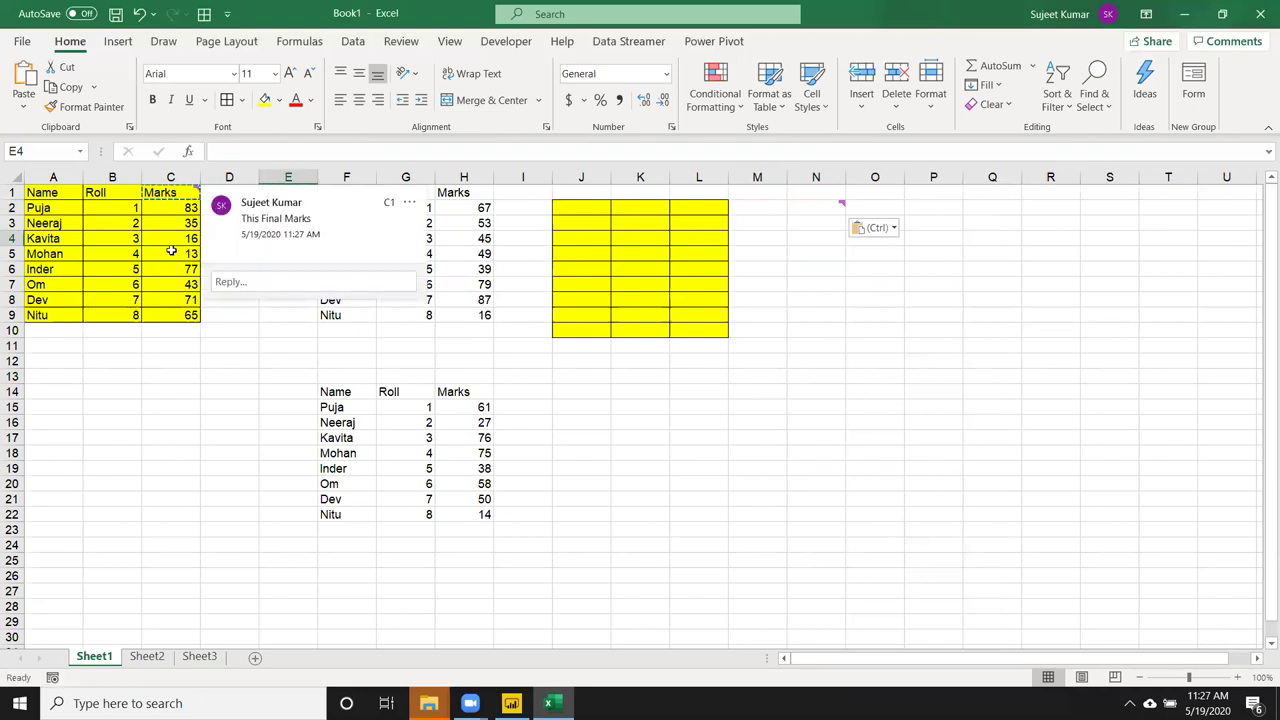
pyautogui.press('Escape')
pyautogui.click(53, 190)
pyautogui.moveTo(136, 227); pyautogui.dragTo(190, 317)
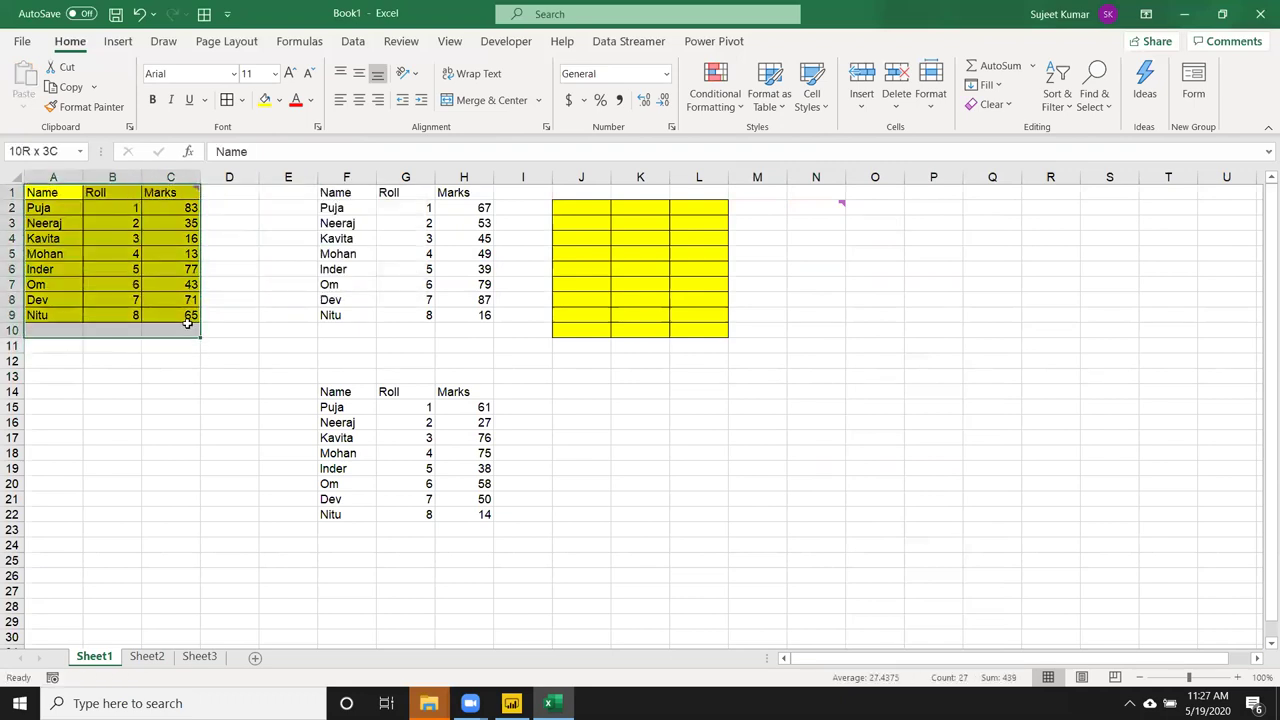
pyautogui.hotkey('ctrl', 'c')
# Paste the table into L14:N22 using All except borders.
pyautogui.rightClick(711, 393)
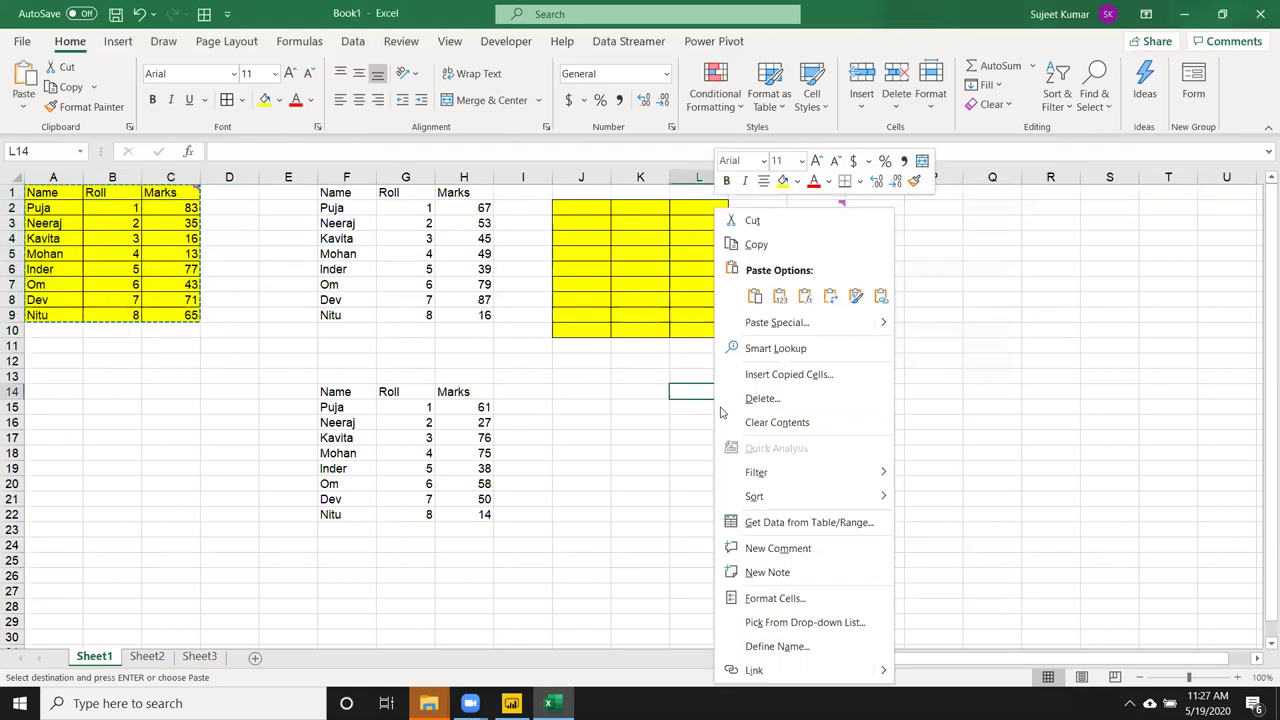
pyautogui.click(765, 322)
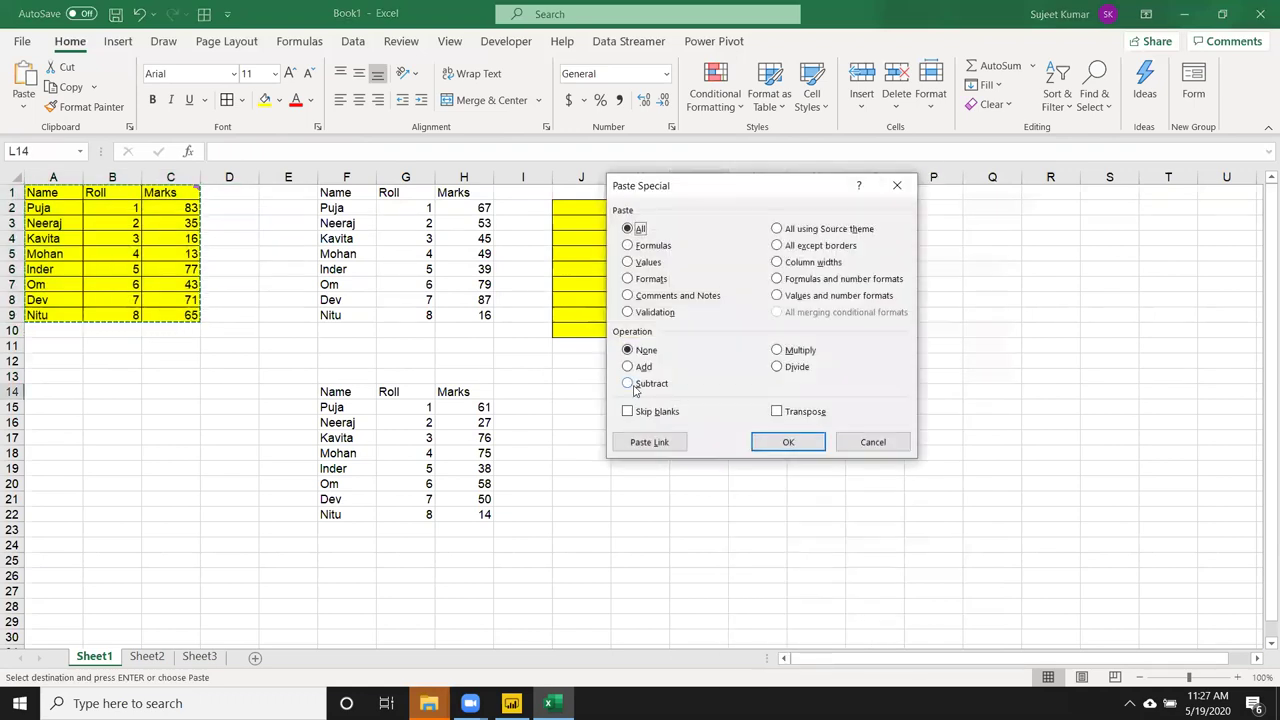
pyautogui.click(779, 246)
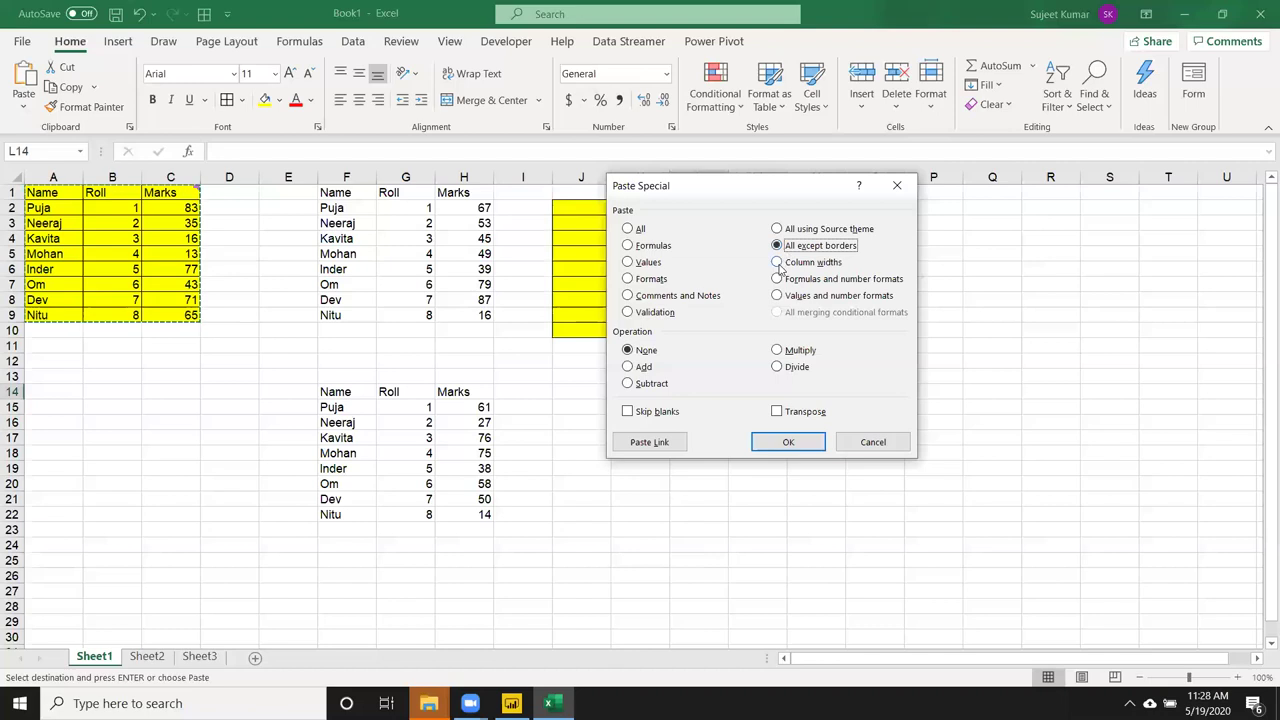
pyautogui.click(788, 442)
pyautogui.click(858, 222)
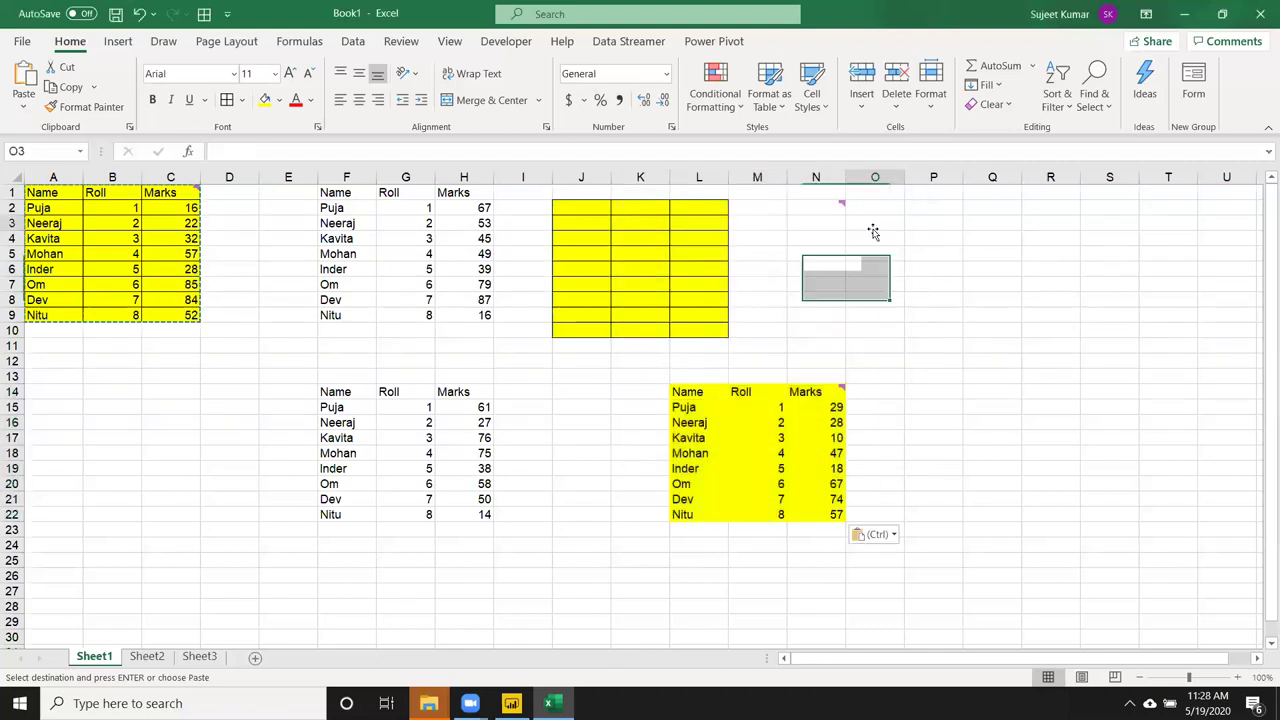
# Clear the extra table copies from columns E through Q.
pyautogui.moveTo(286, 176); pyautogui.dragTo(1003, 246)
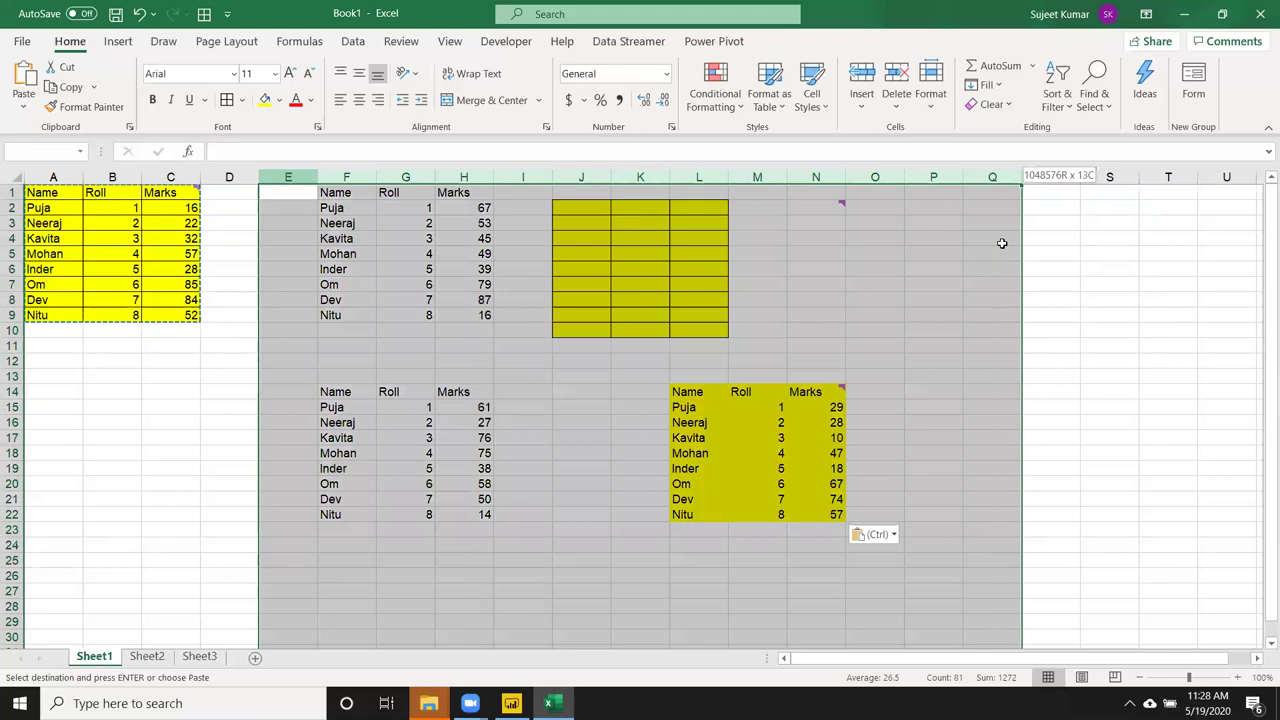
pyautogui.press('Delete')
pyautogui.click(655, 298)
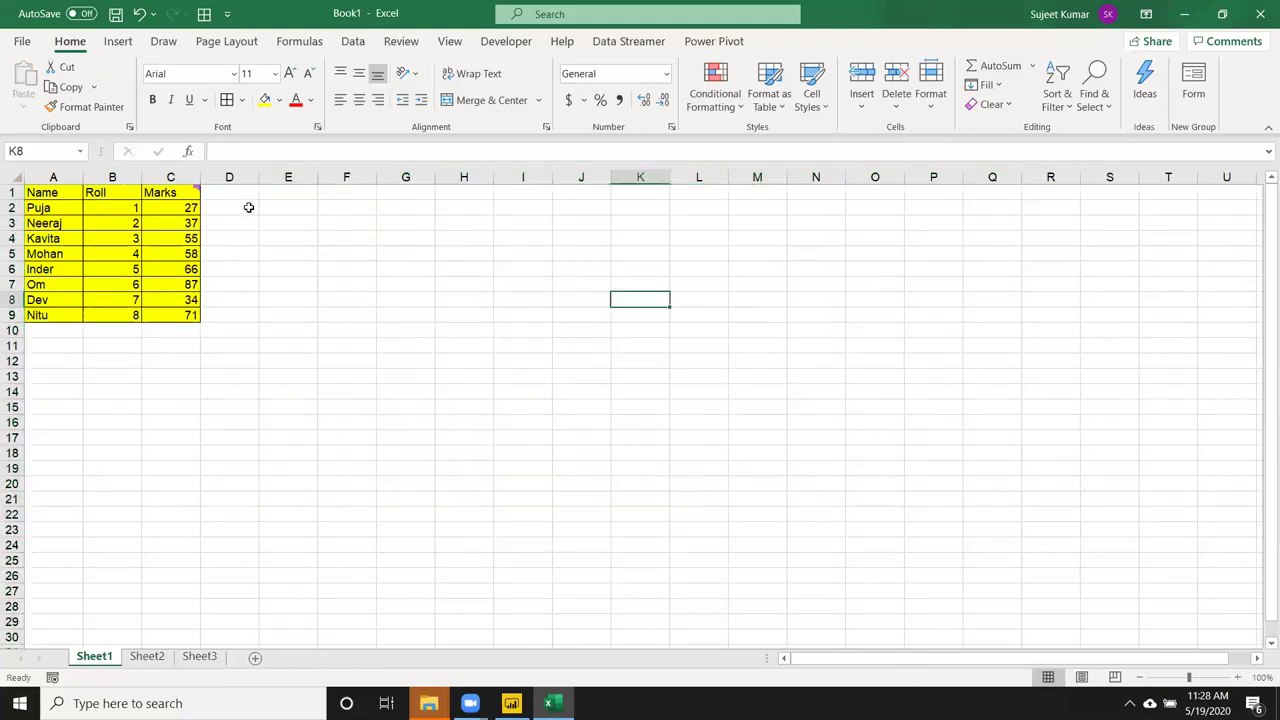
# AutoFit columns A, B and C to their contents and copy table A1:C9.
pyautogui.doubleClick(199, 177)
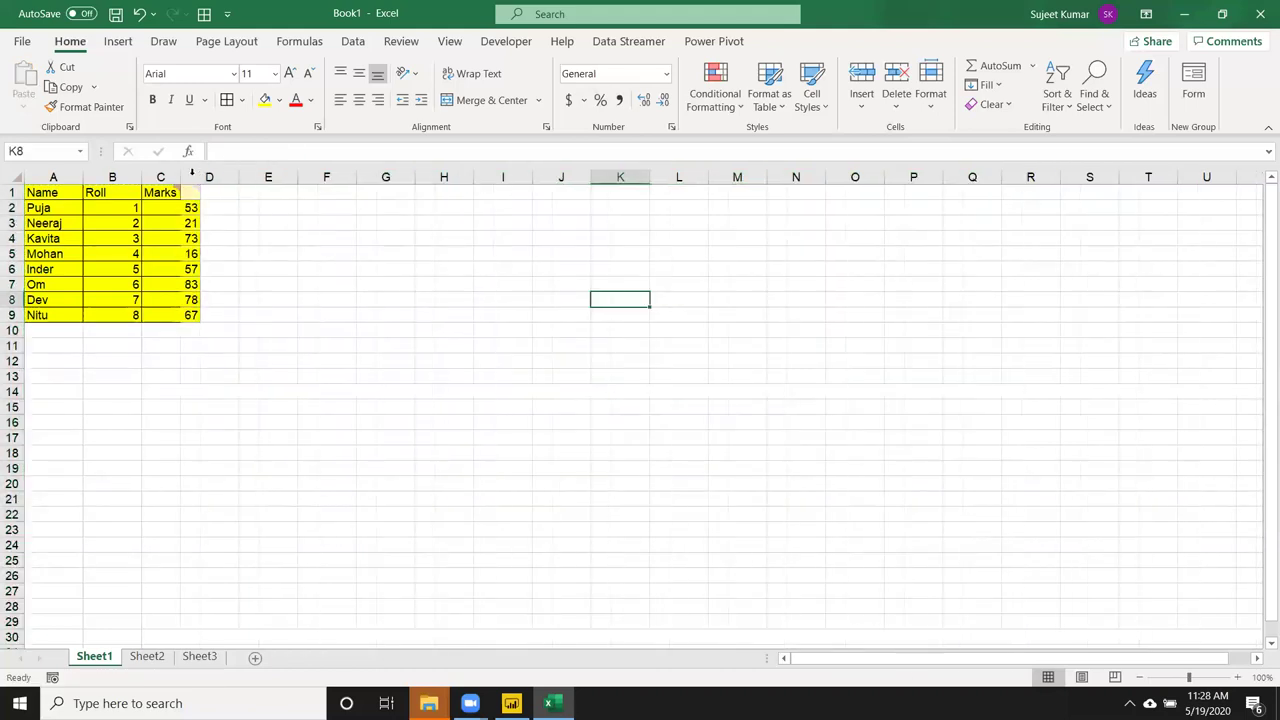
pyautogui.doubleClick(141, 177)
pyautogui.click(82, 189)
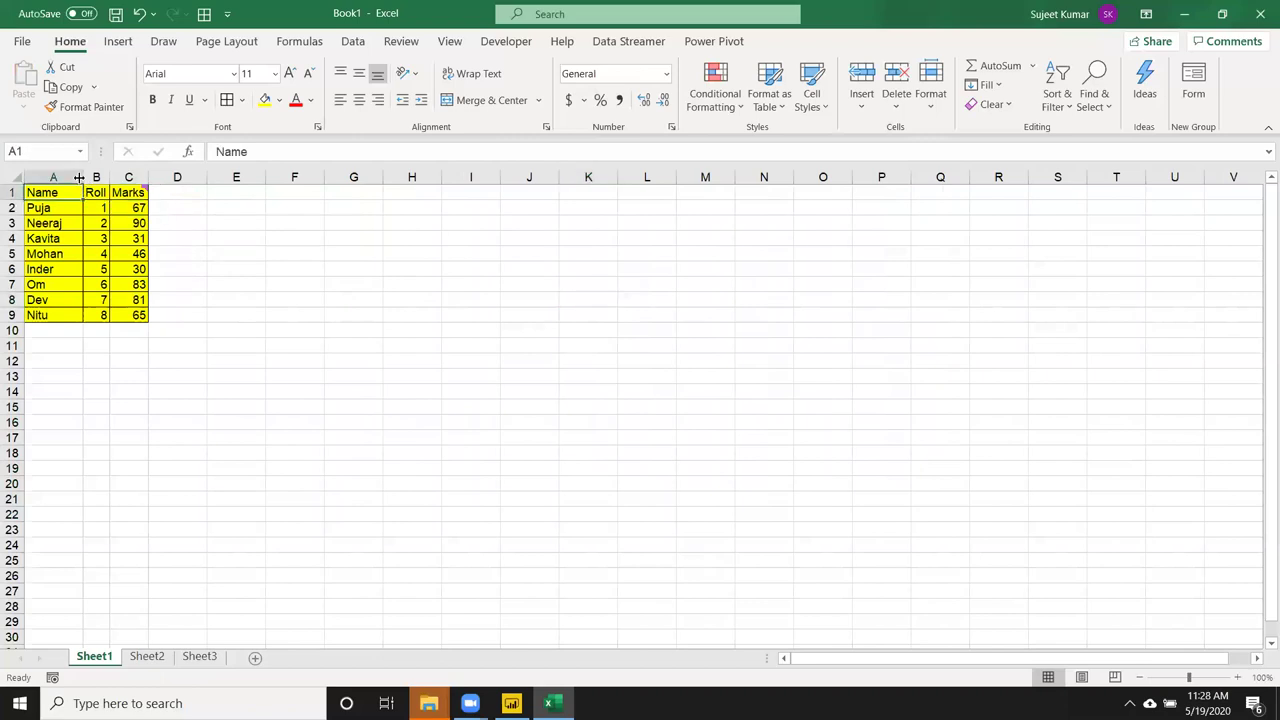
pyautogui.doubleClick(78, 177)
pyautogui.click(155, 240)
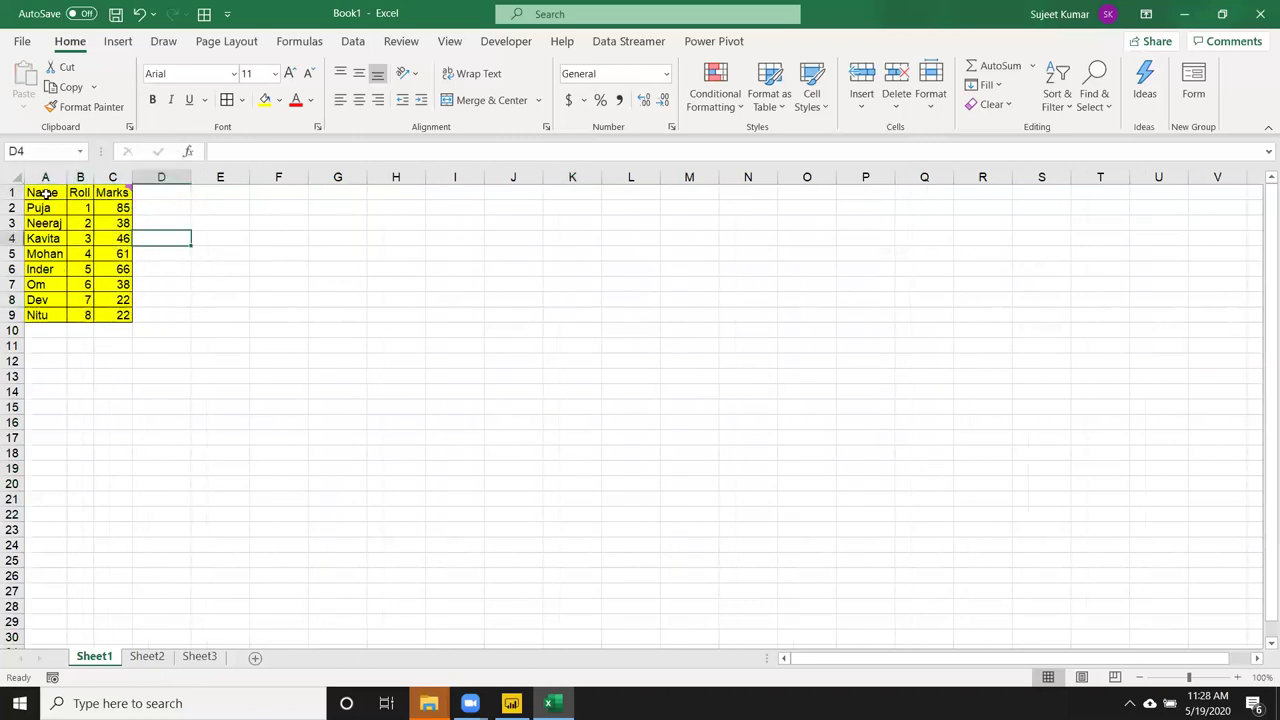
pyautogui.moveTo(47, 194); pyautogui.dragTo(100, 310)
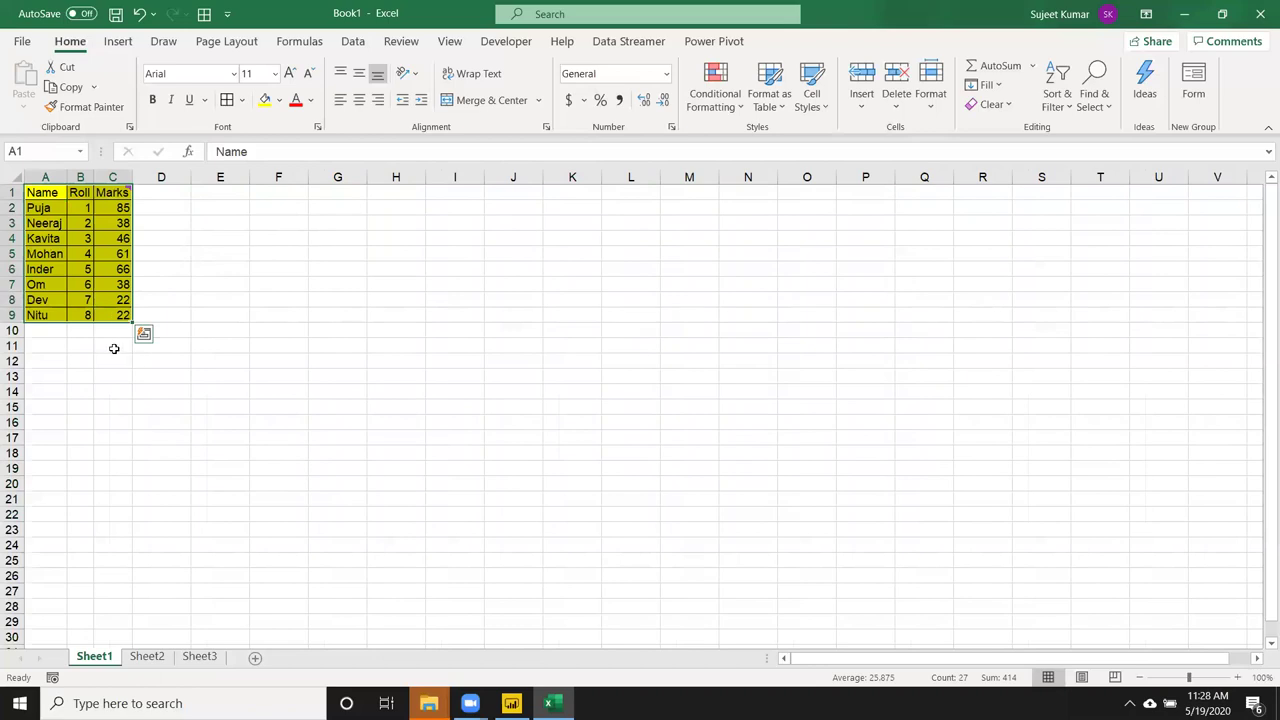
pyautogui.hotkey('ctrl', 'c')
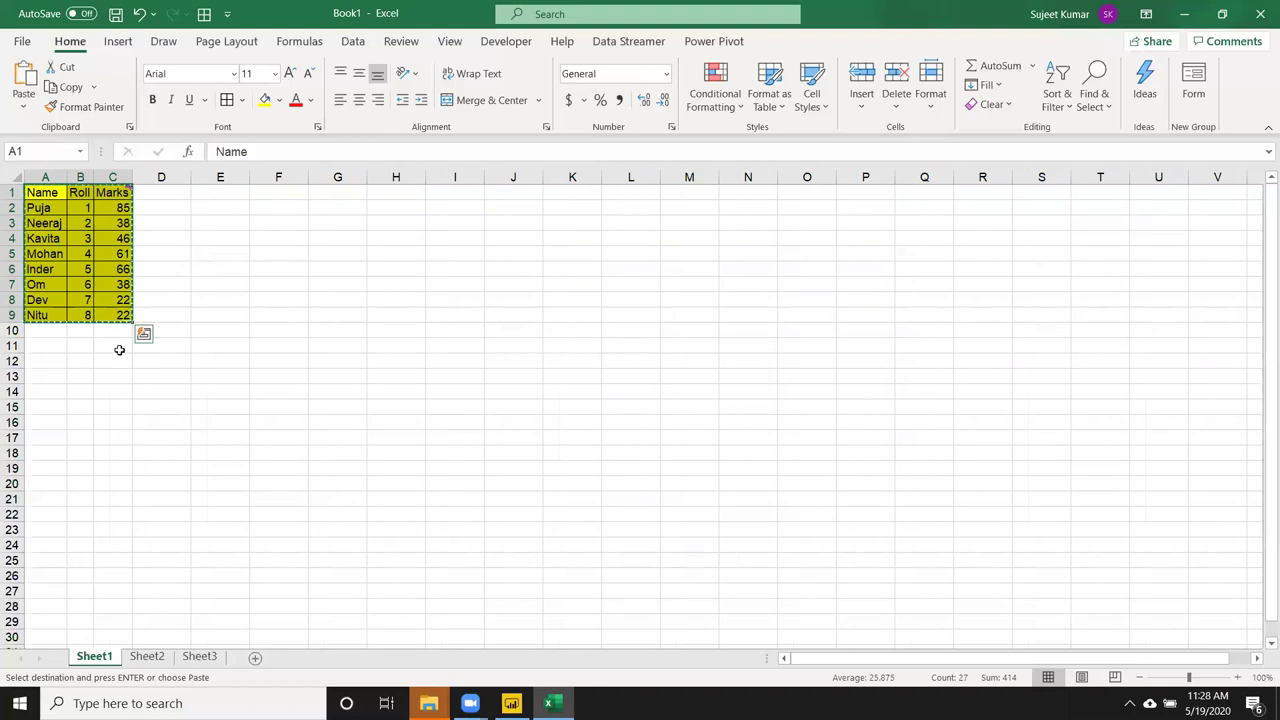
# Paste the table at H1, then apply the source column widths to columns H–J.
pyautogui.click(381, 195)
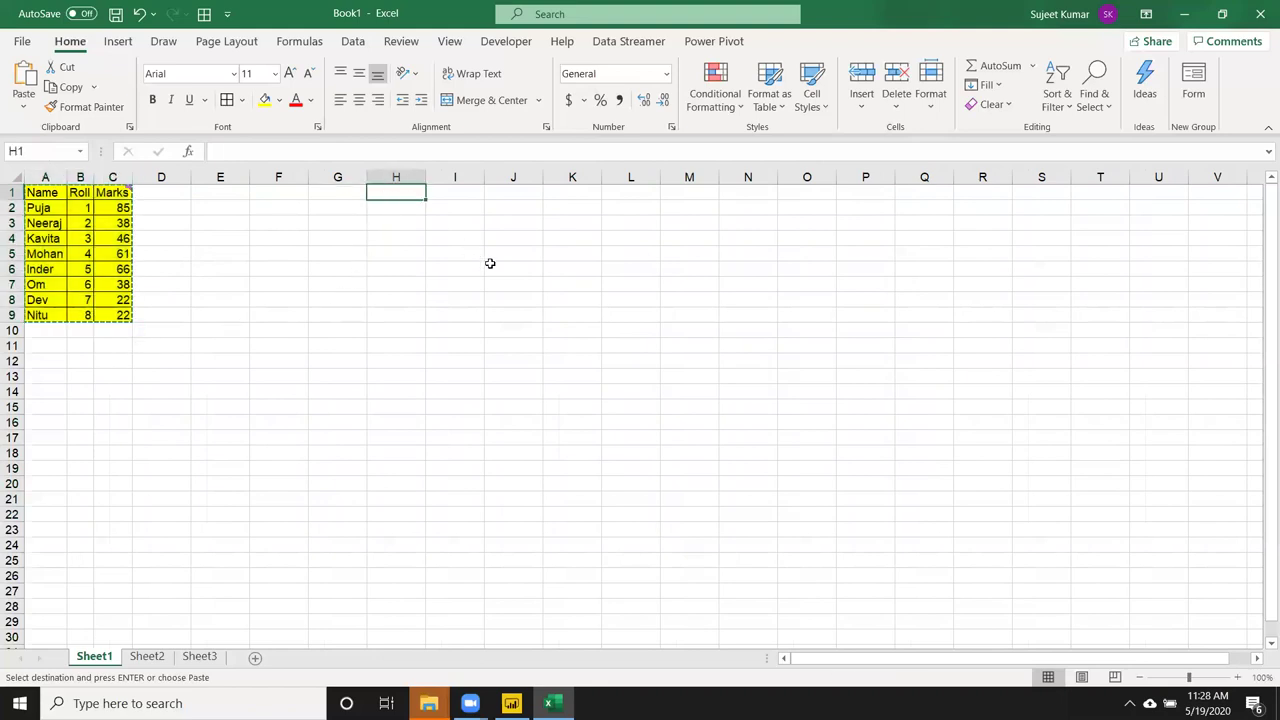
pyautogui.hotkey('ctrl', 'v')
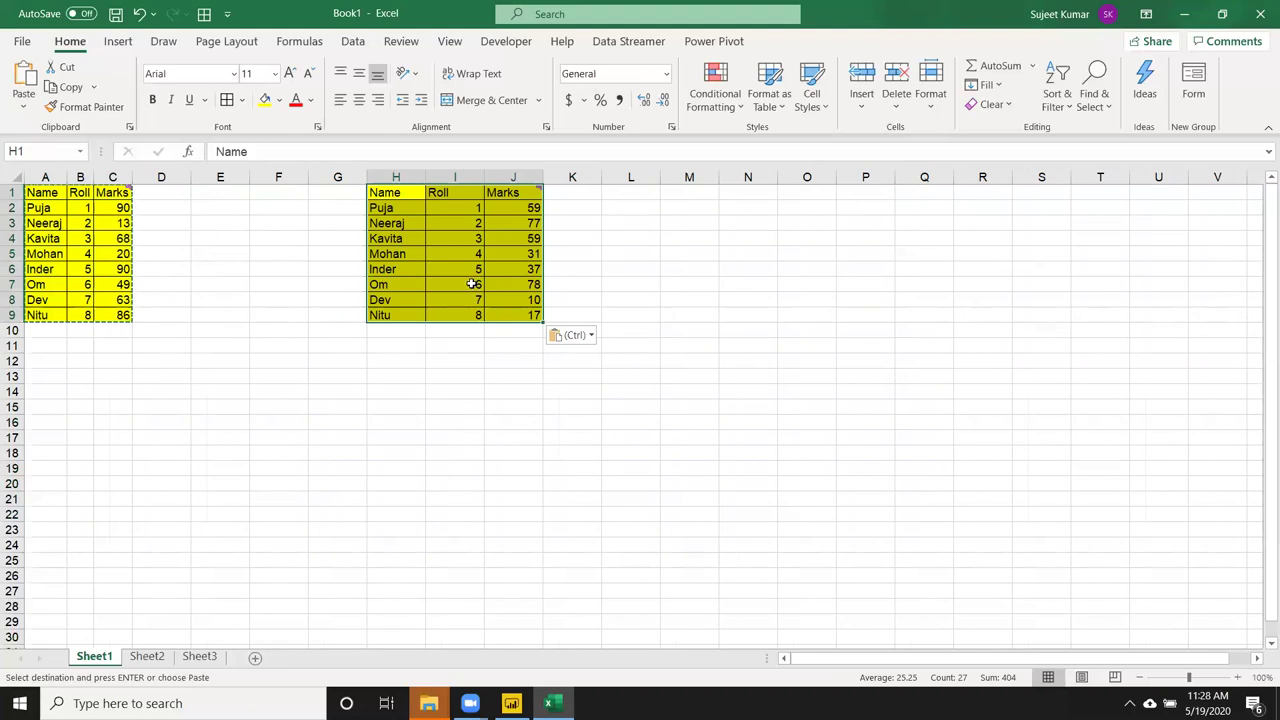
pyautogui.rightClick(479, 259)
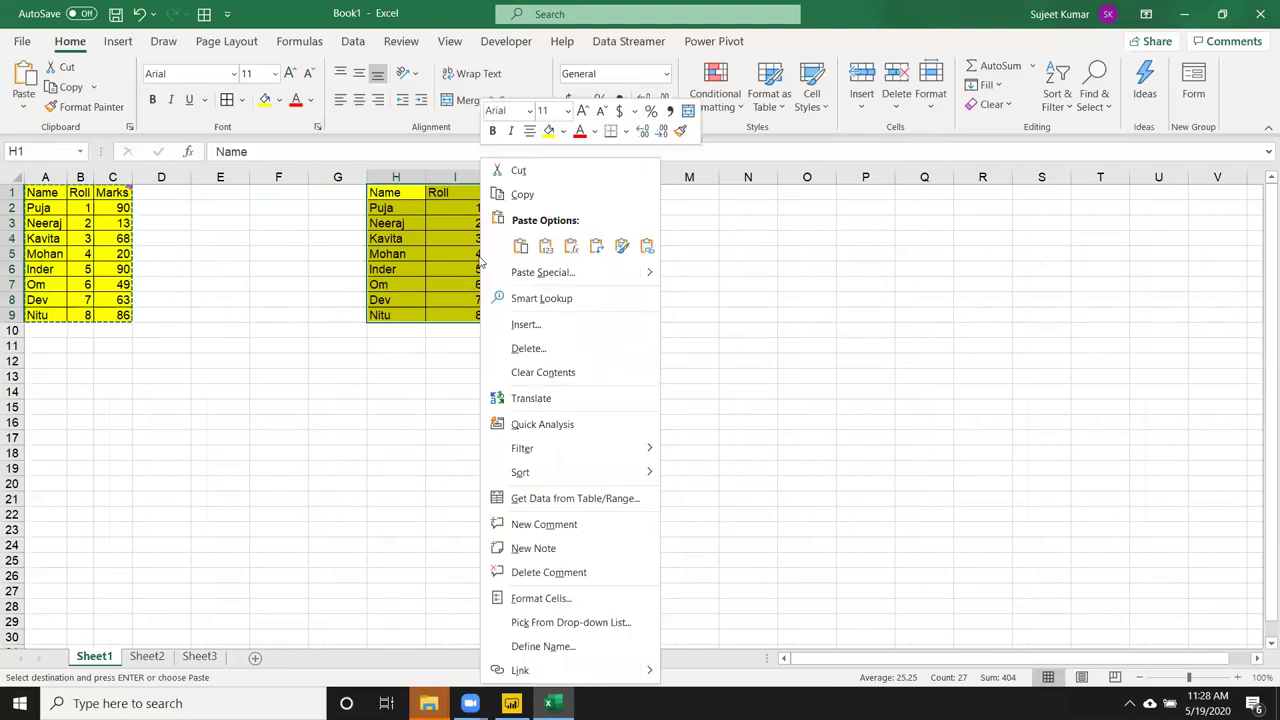
pyautogui.click(550, 272)
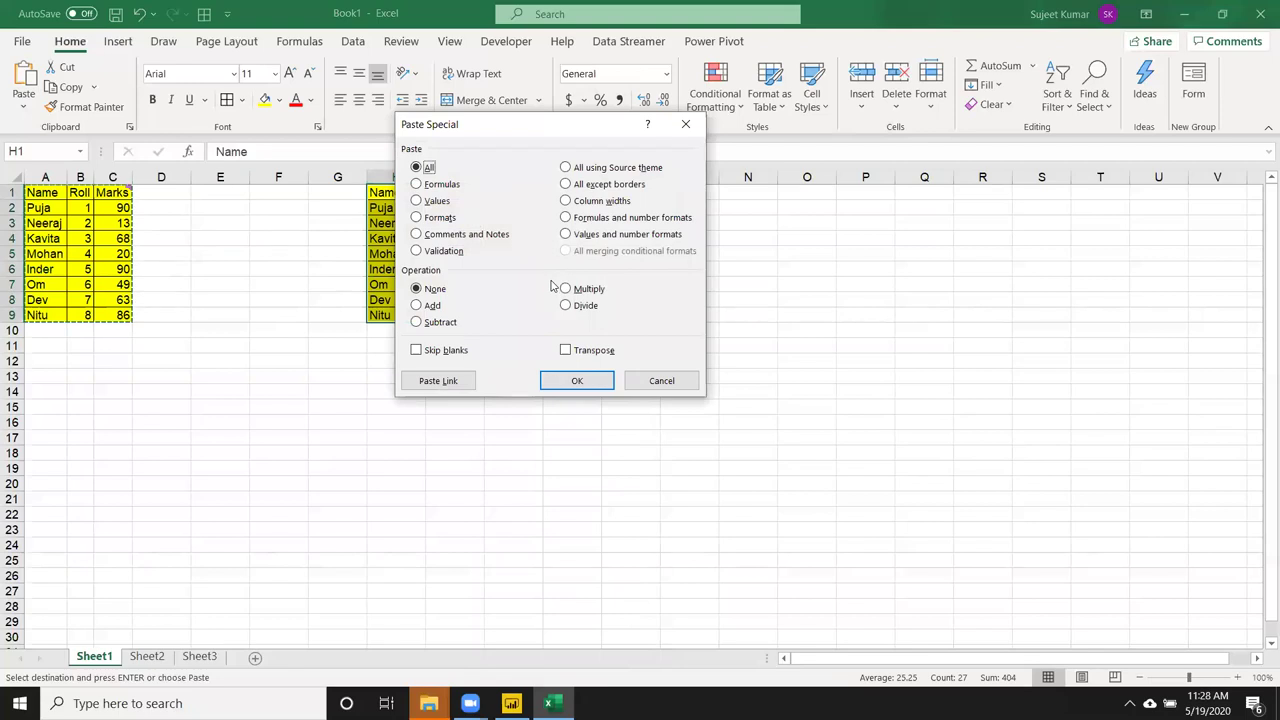
pyautogui.click(595, 203)
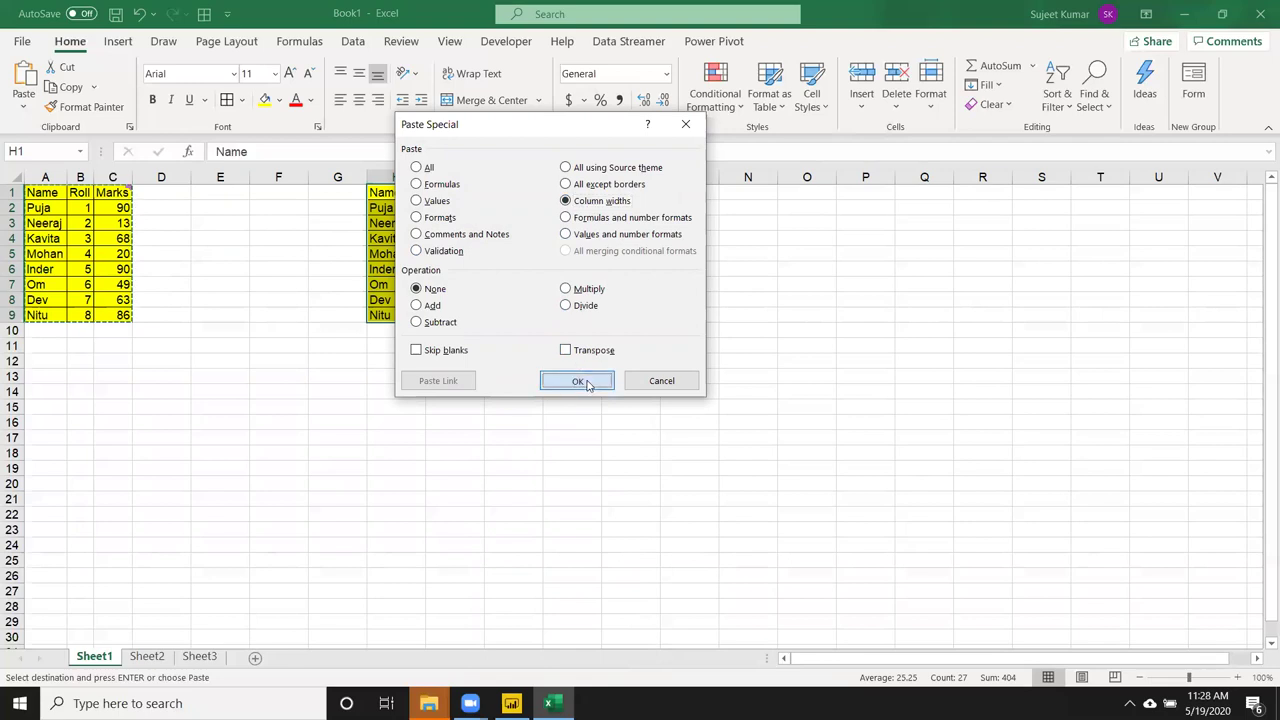
pyautogui.click(577, 380)
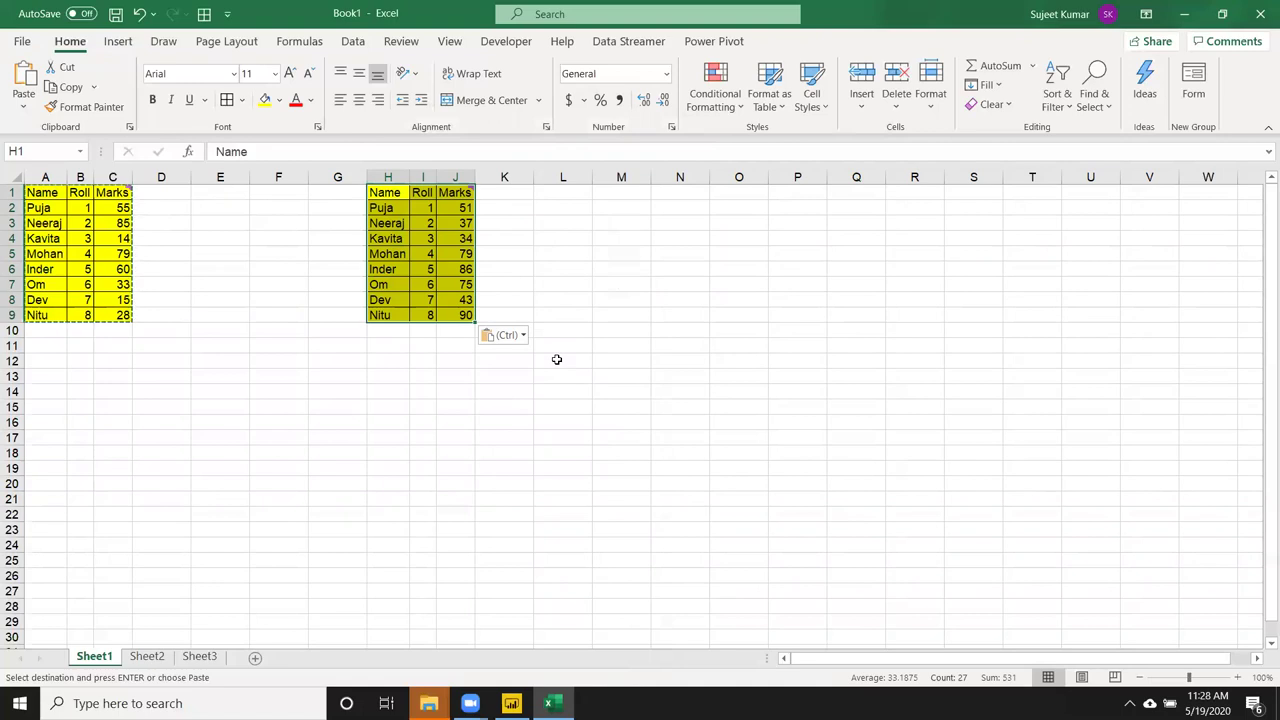
# Open Paste Special at K1, then cancel it without pasting anything.
pyautogui.rightClick(517, 194)
pyautogui.click(567, 314)
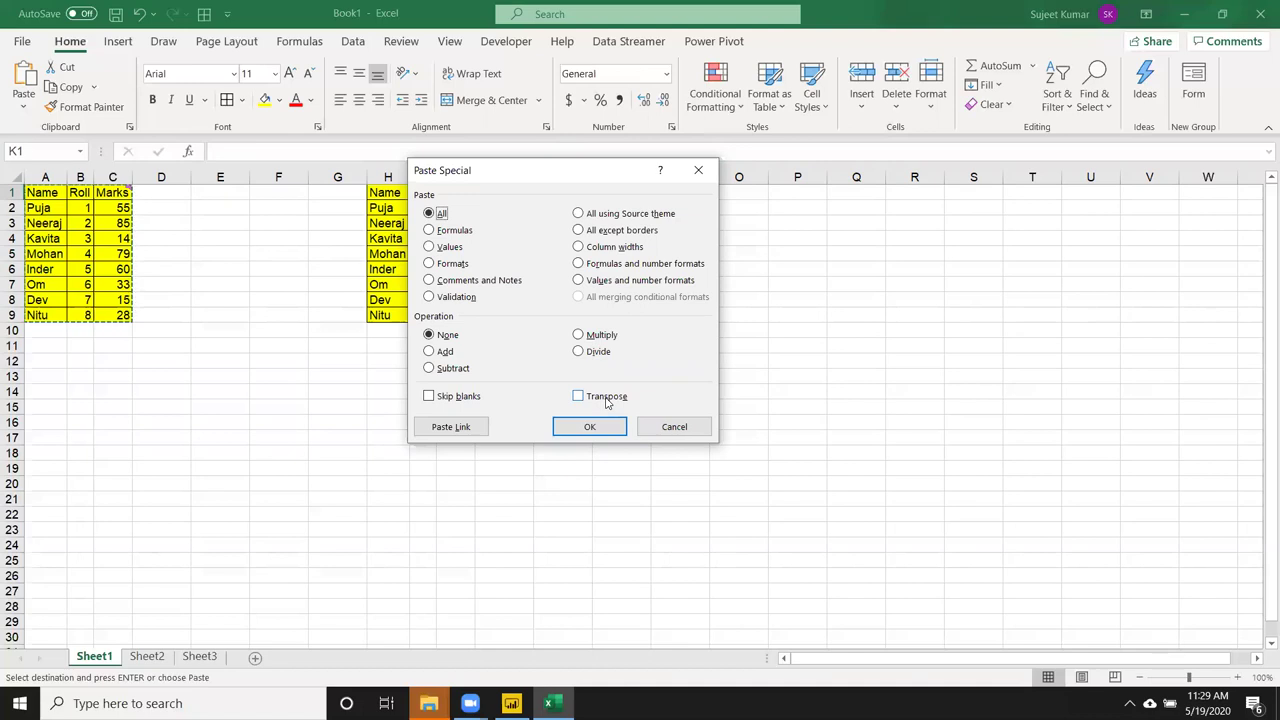
pyautogui.click(664, 424)
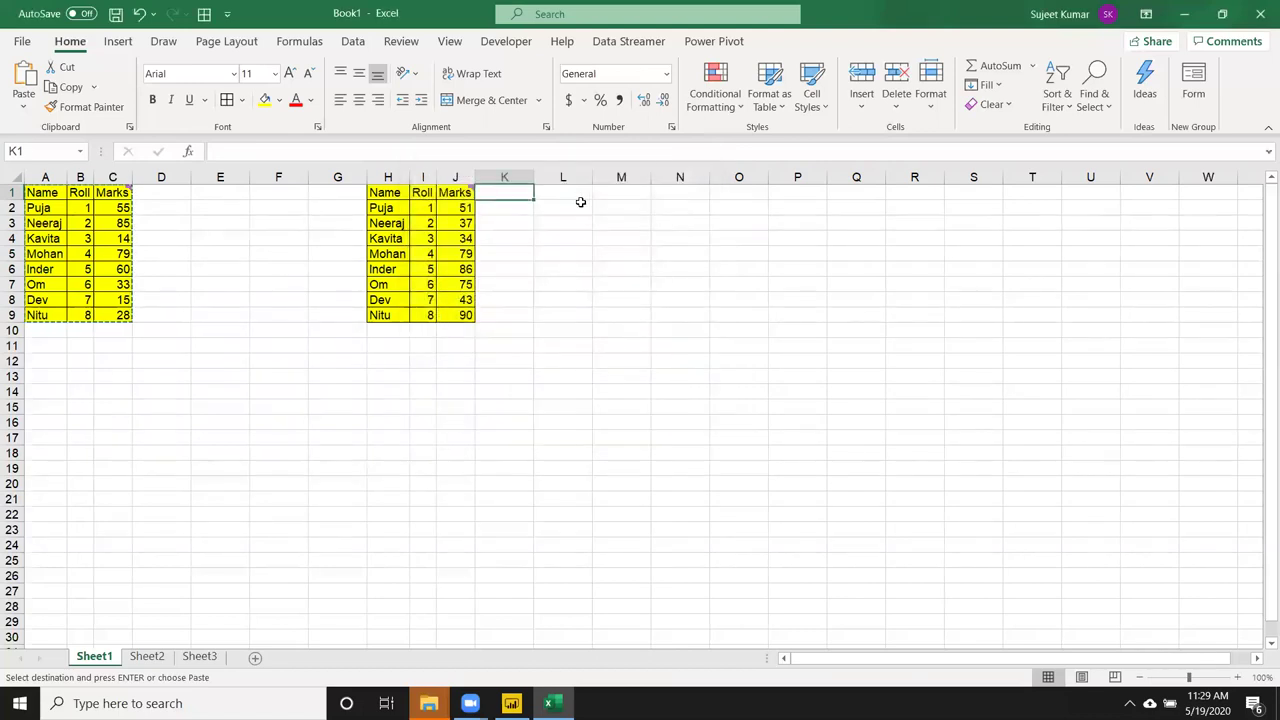
# Paste only the source column widths at L1, narrowing columns L–N.
pyautogui.rightClick(575, 190)
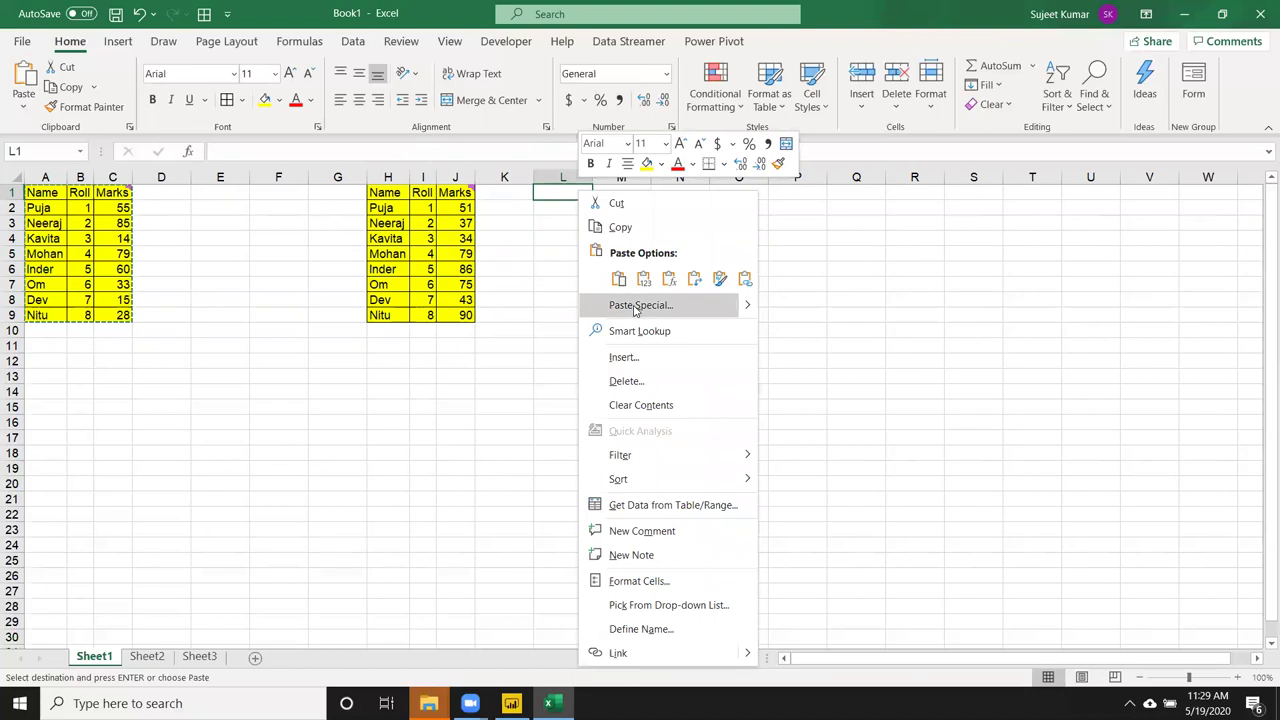
pyautogui.click(638, 305)
pyautogui.click(685, 242)
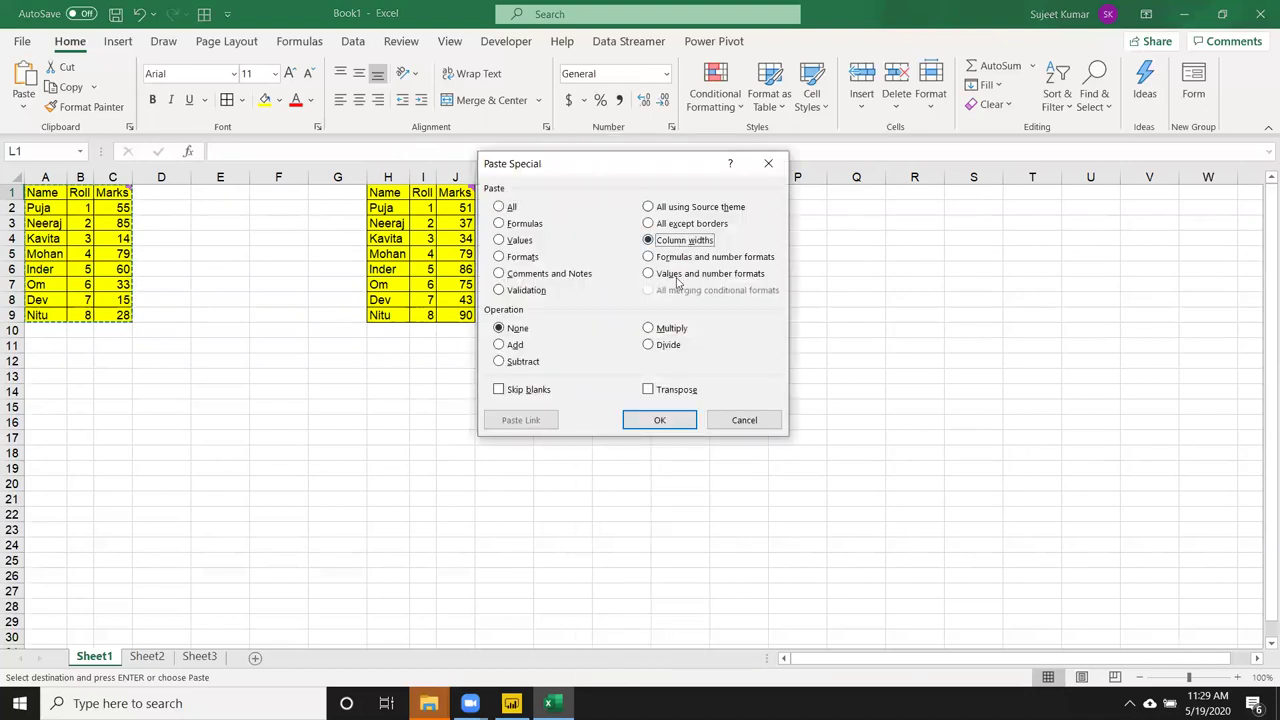
pyautogui.click(660, 420)
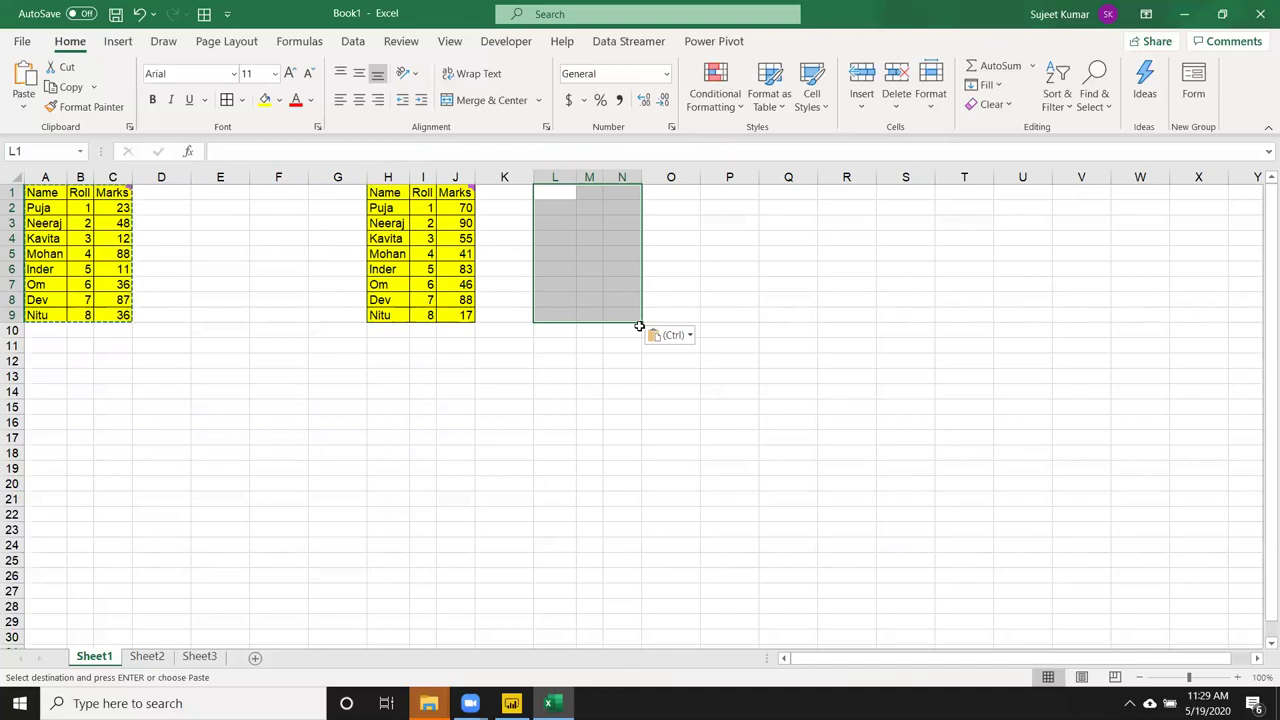
pyautogui.click(655, 190)
# Paste the Name, Roll and Marks table at O1 with Keep Source Column Widths.
pyautogui.rightClick(658, 190)
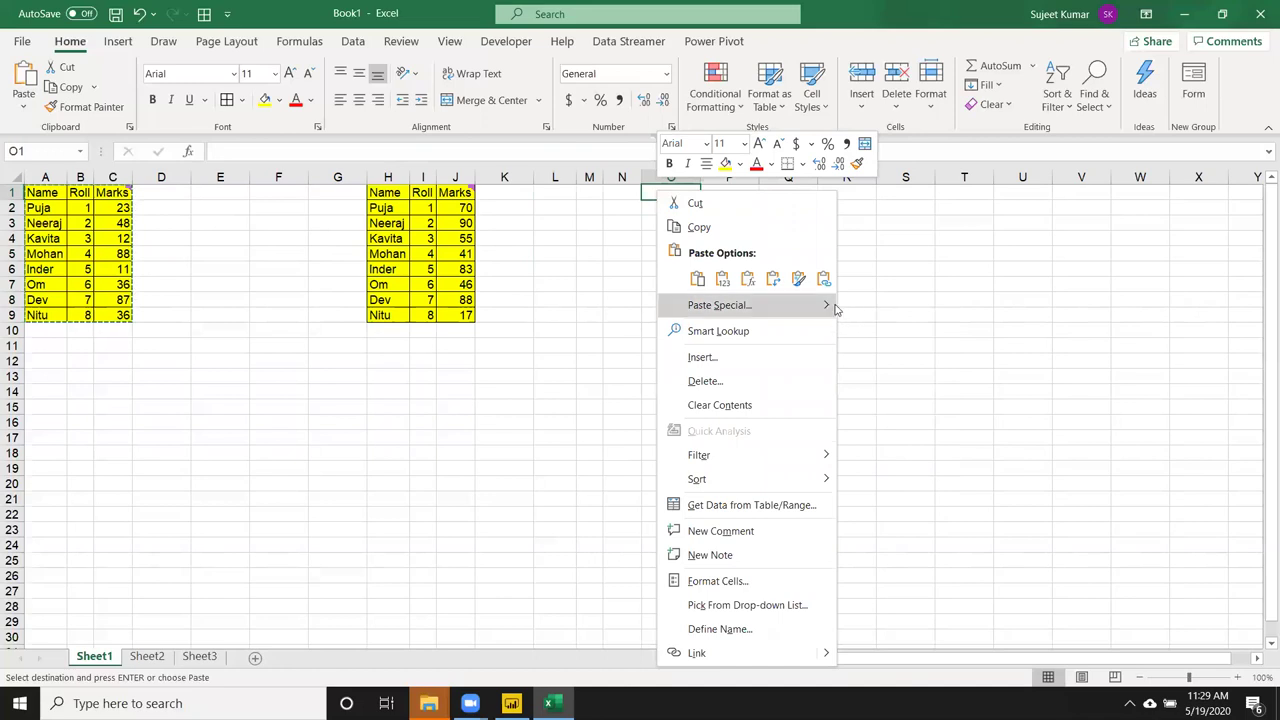
pyautogui.moveTo(836, 308)
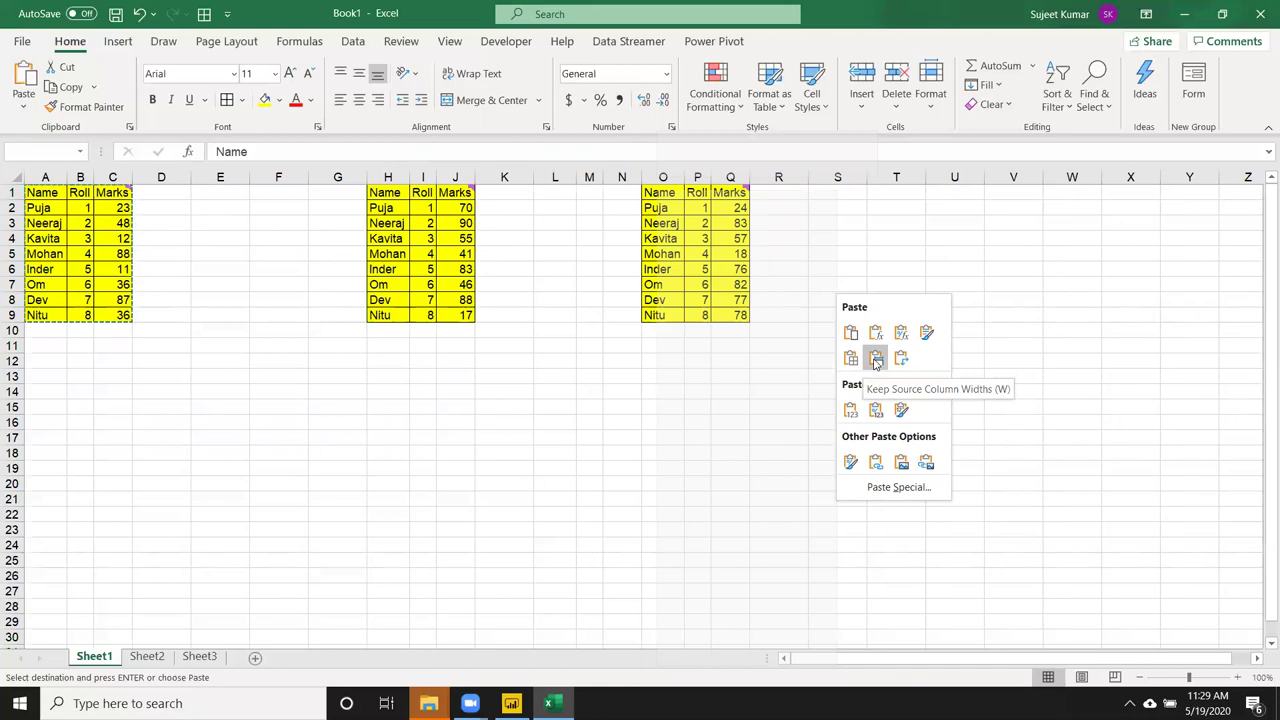
pyautogui.click(875, 360)
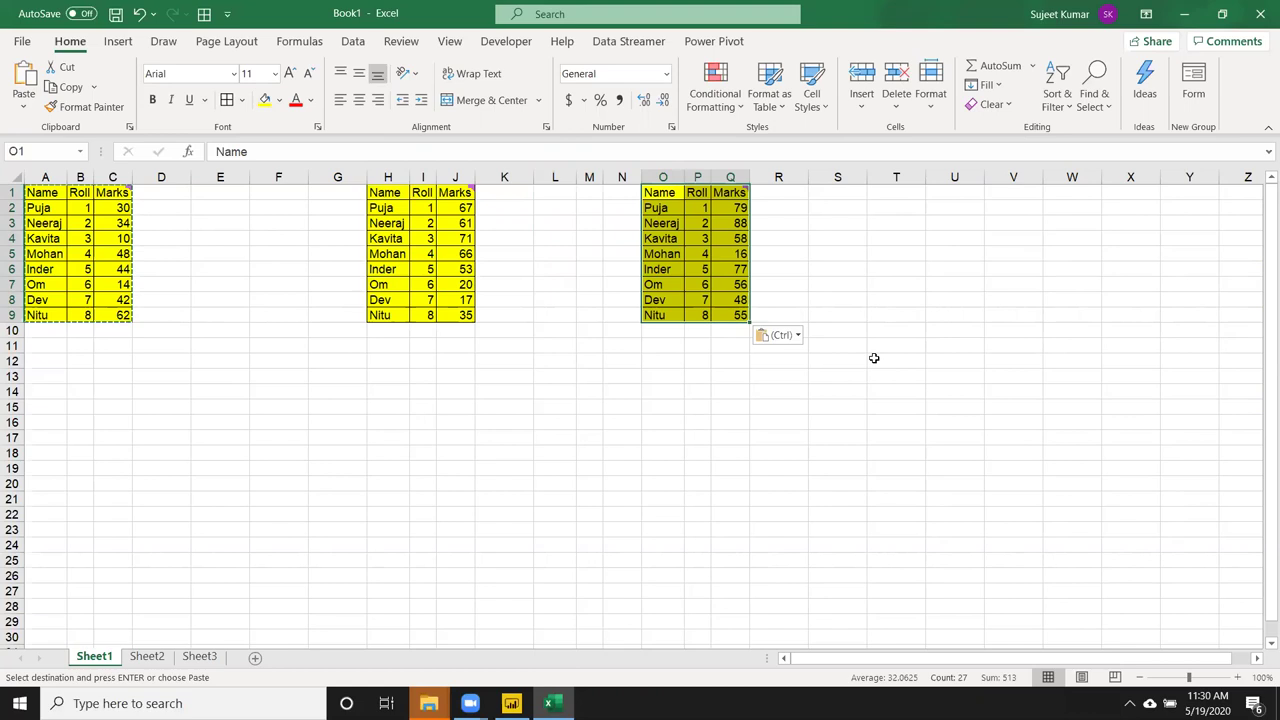
# Delete the pasted table copies in columns G through R.
pyautogui.click(621, 374)
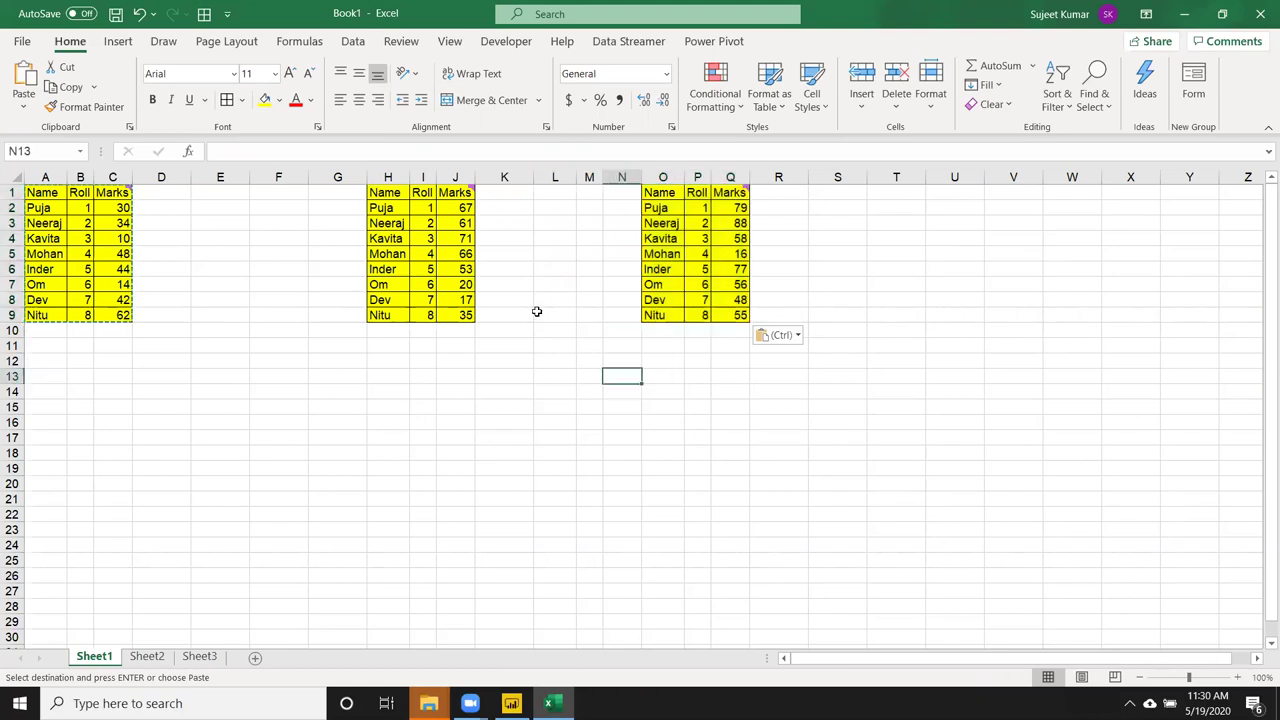
pyautogui.moveTo(329, 172); pyautogui.dragTo(780, 195)
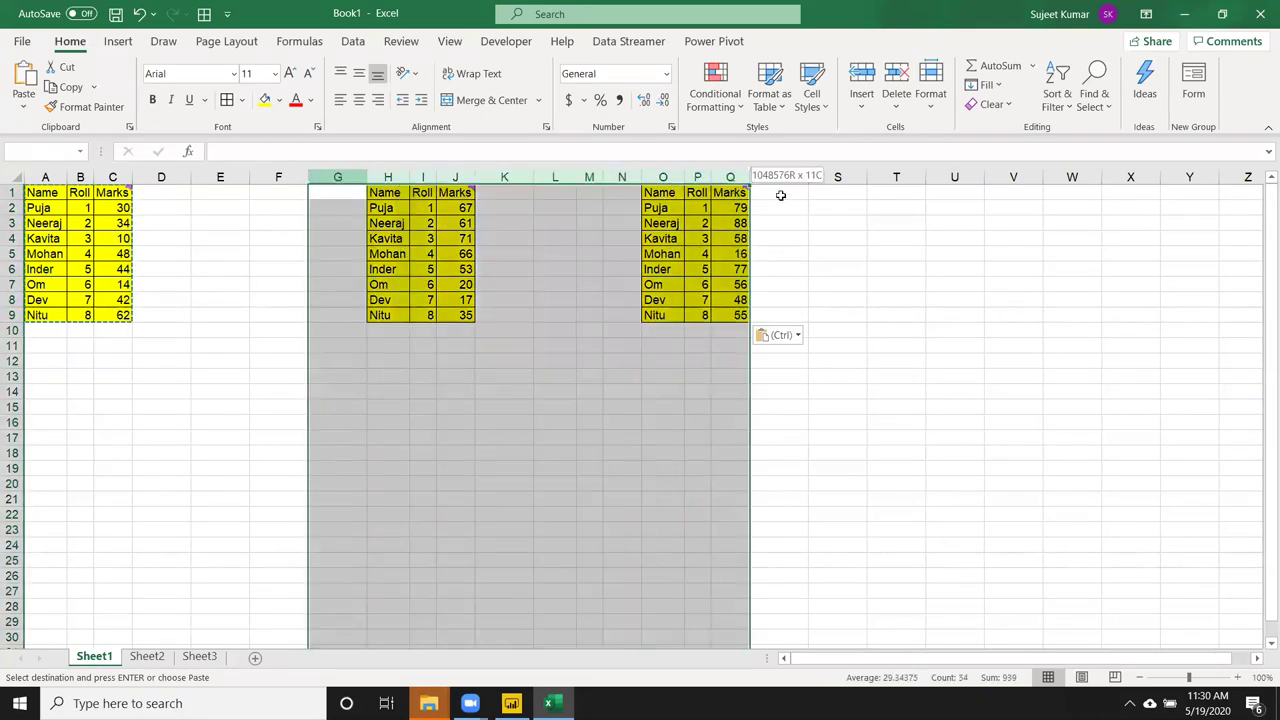
pyautogui.hotkey('ctrl', '-')
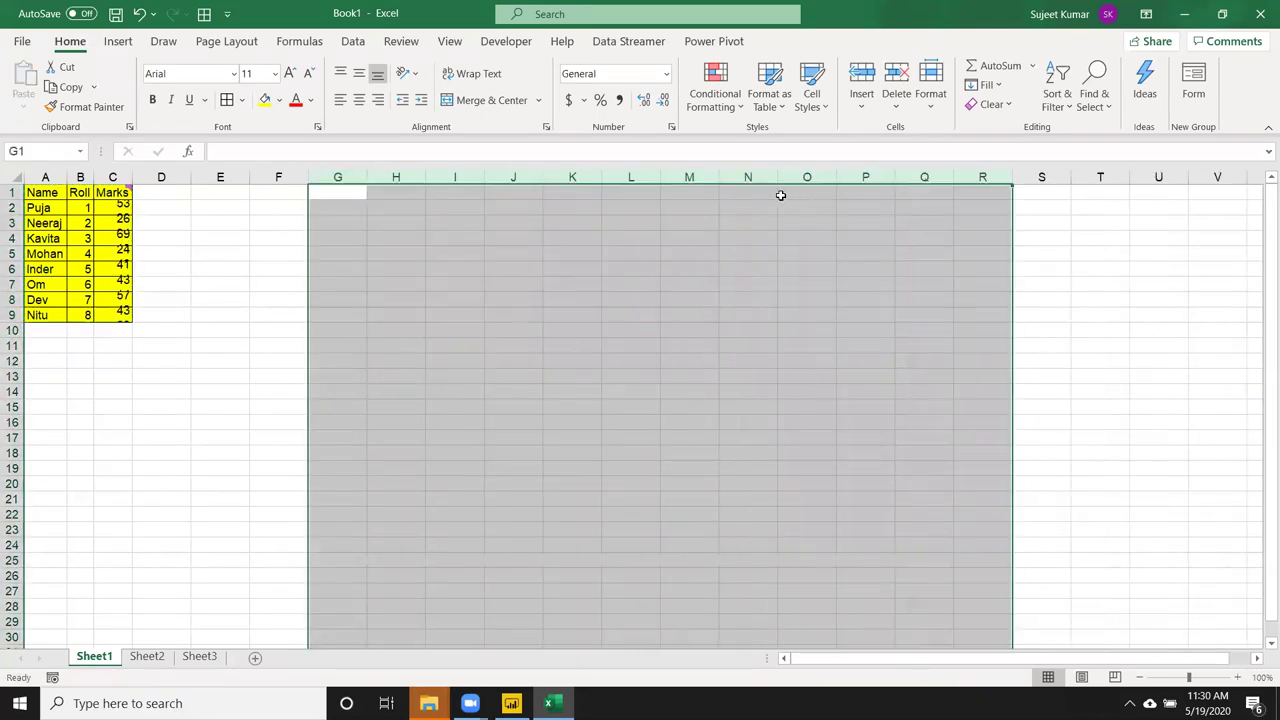
# Add a 'date' header in D1, fill 1-Jul to 8-Jul down D2:D9, and apply All Borders.
pyautogui.click(159, 188)
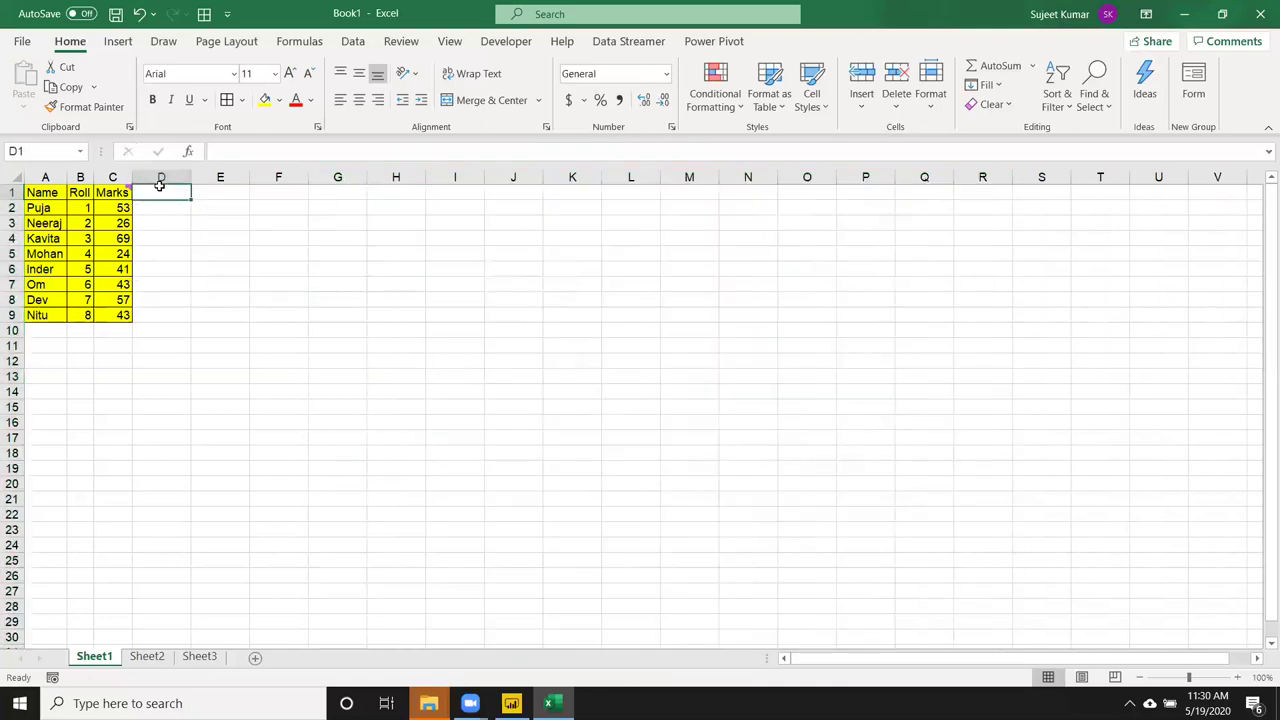
pyautogui.write('date')
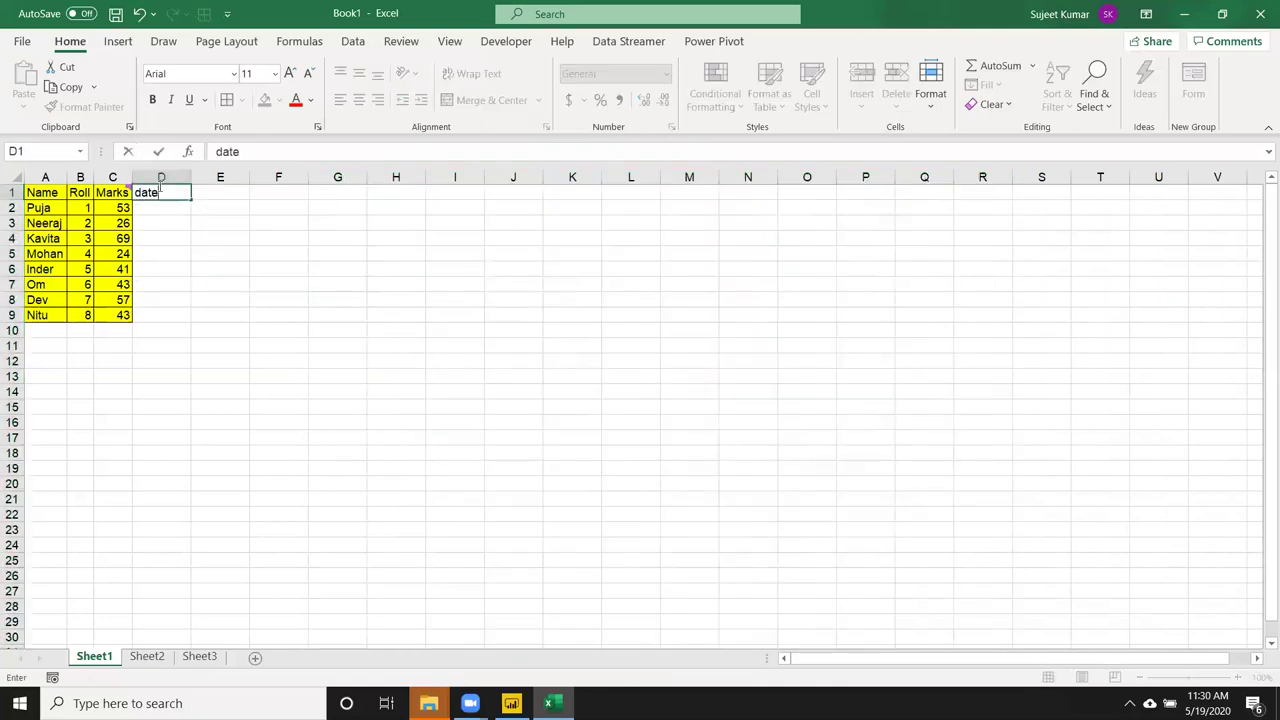
pyautogui.press('Return')
pyautogui.write('7/1')
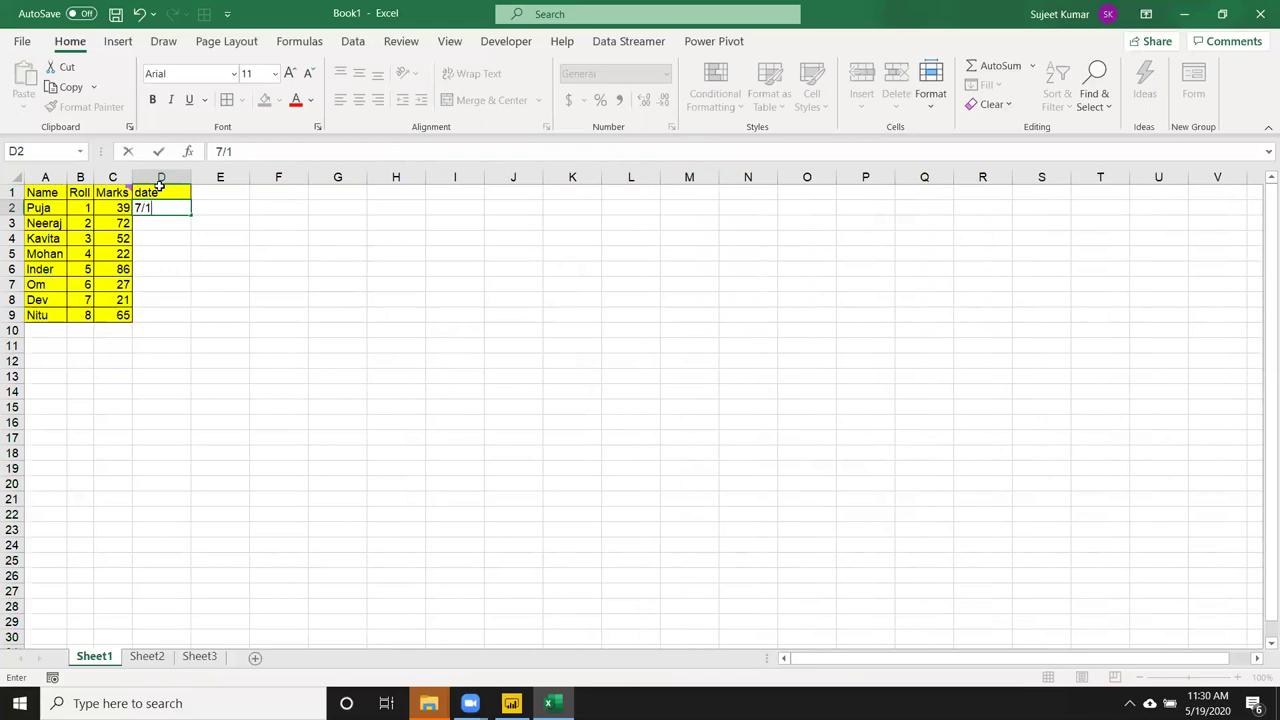
pyautogui.press('Return')
pyautogui.click(178, 208)
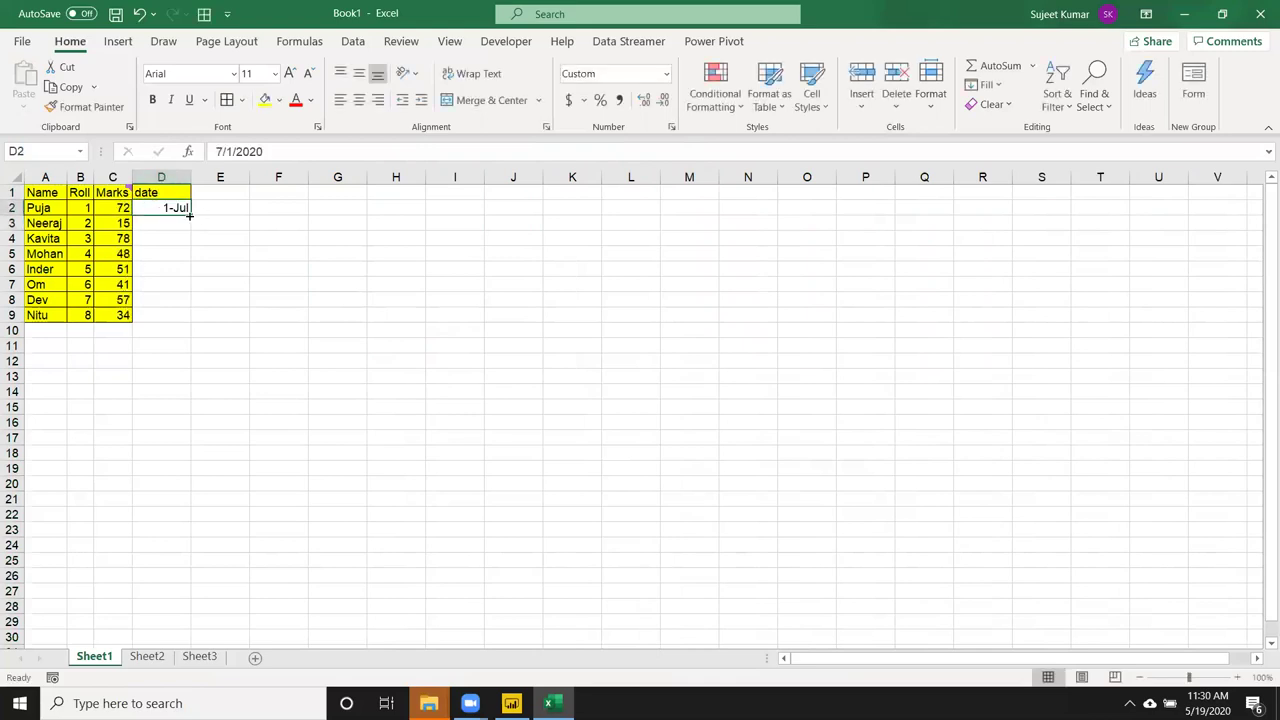
pyautogui.moveTo(189, 215); pyautogui.dragTo(192, 322)
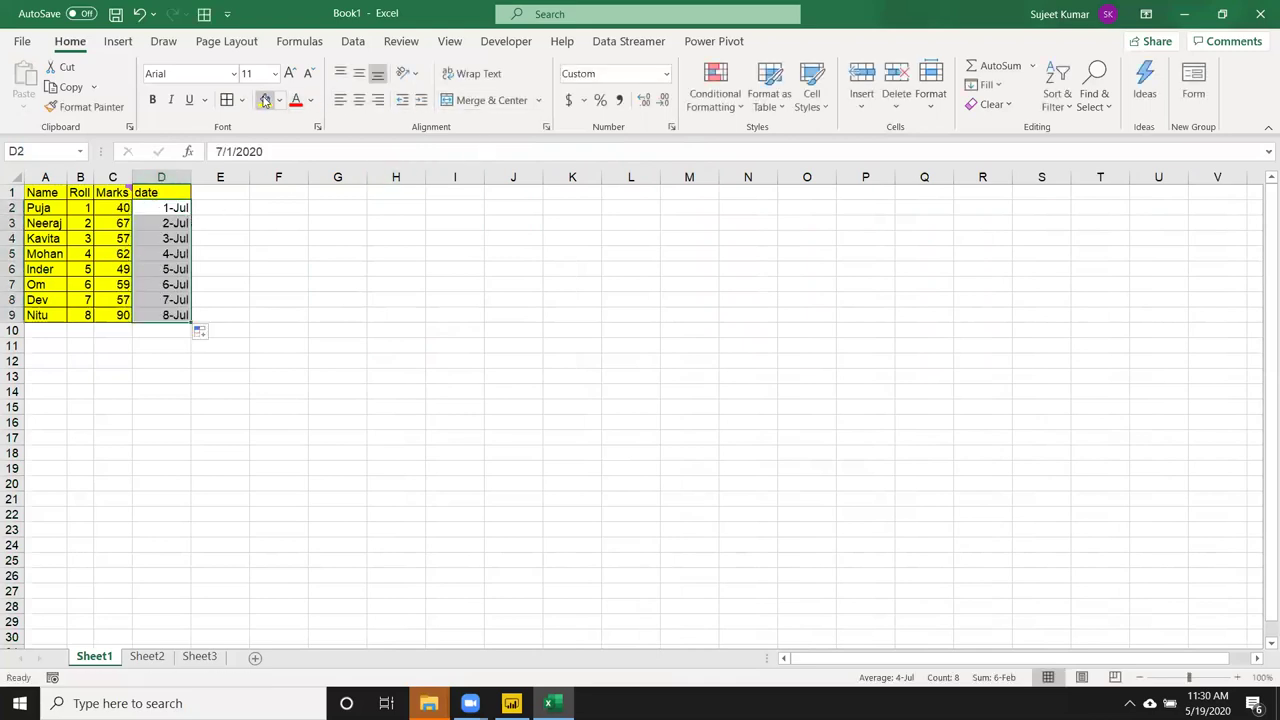
pyautogui.click(227, 102)
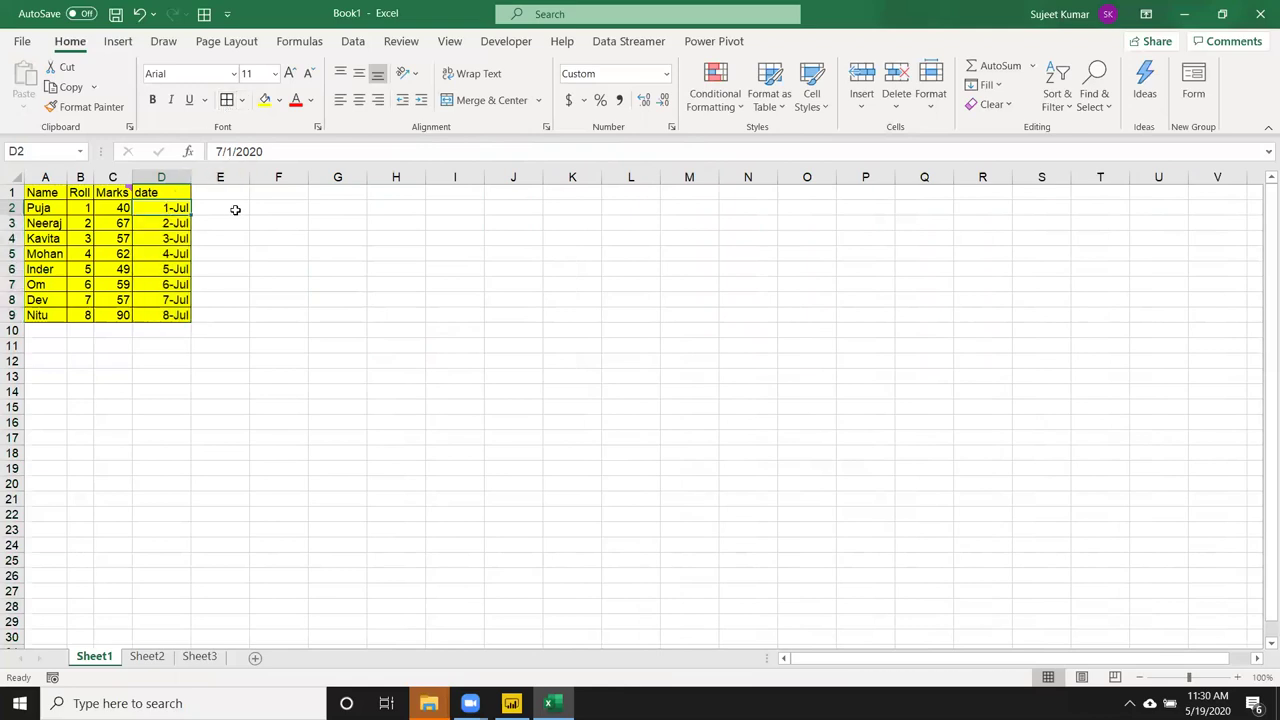
# Enter 1 and 2 in F2:F3, then clear the filled 1–10 series.
pyautogui.click(274, 205)
pyautogui.write('1')
pyautogui.press('Return')
pyautogui.write('2')
pyautogui.press('Return')
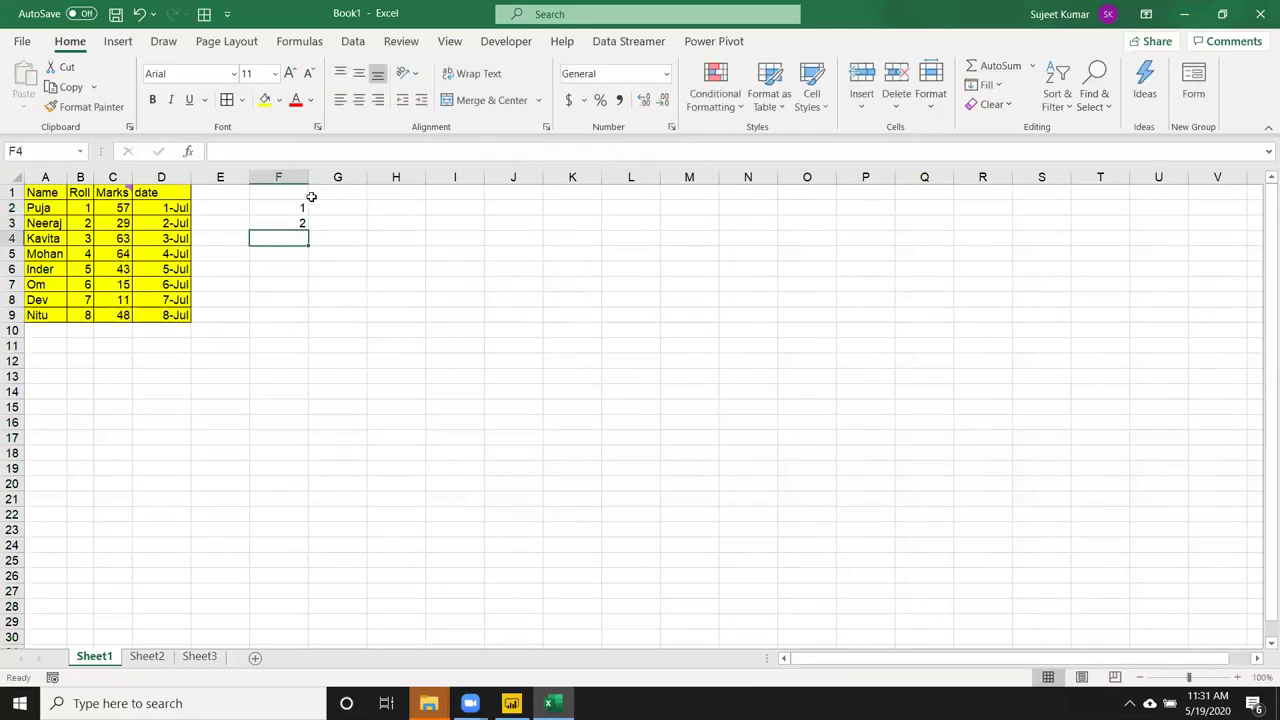
pyautogui.moveTo(298, 210); pyautogui.dragTo(311, 347)
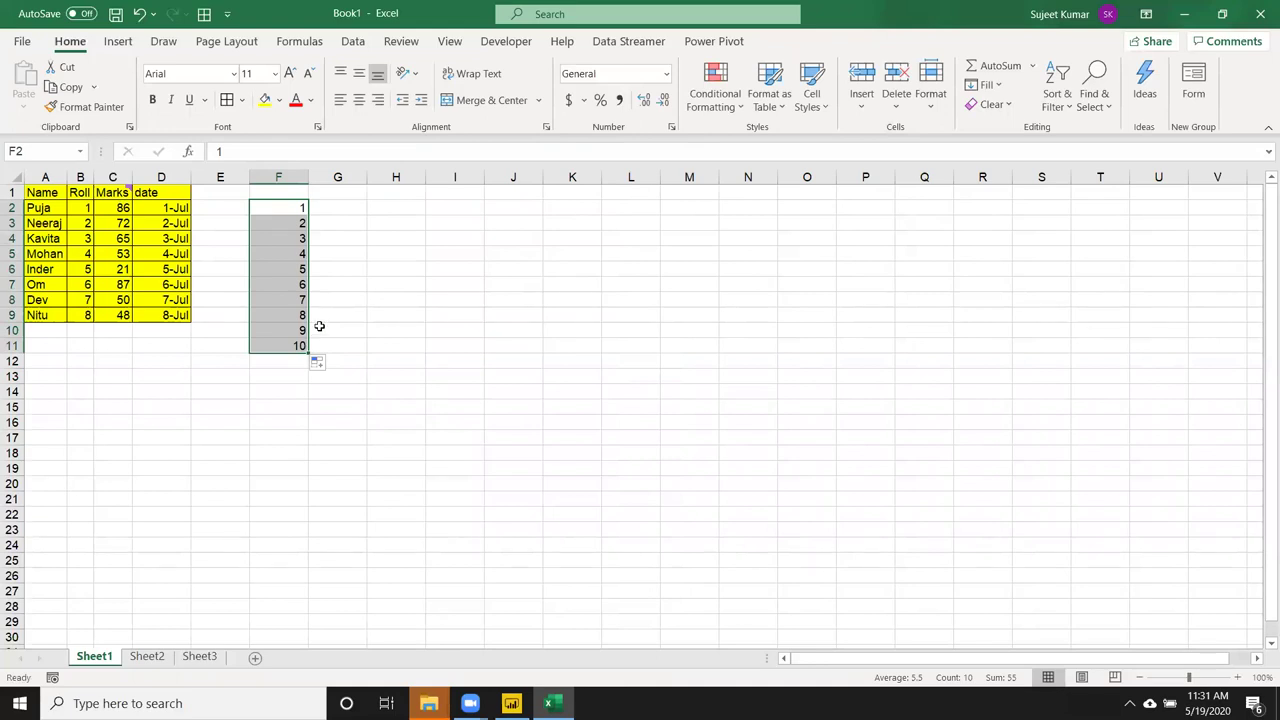
pyautogui.press('Delete')
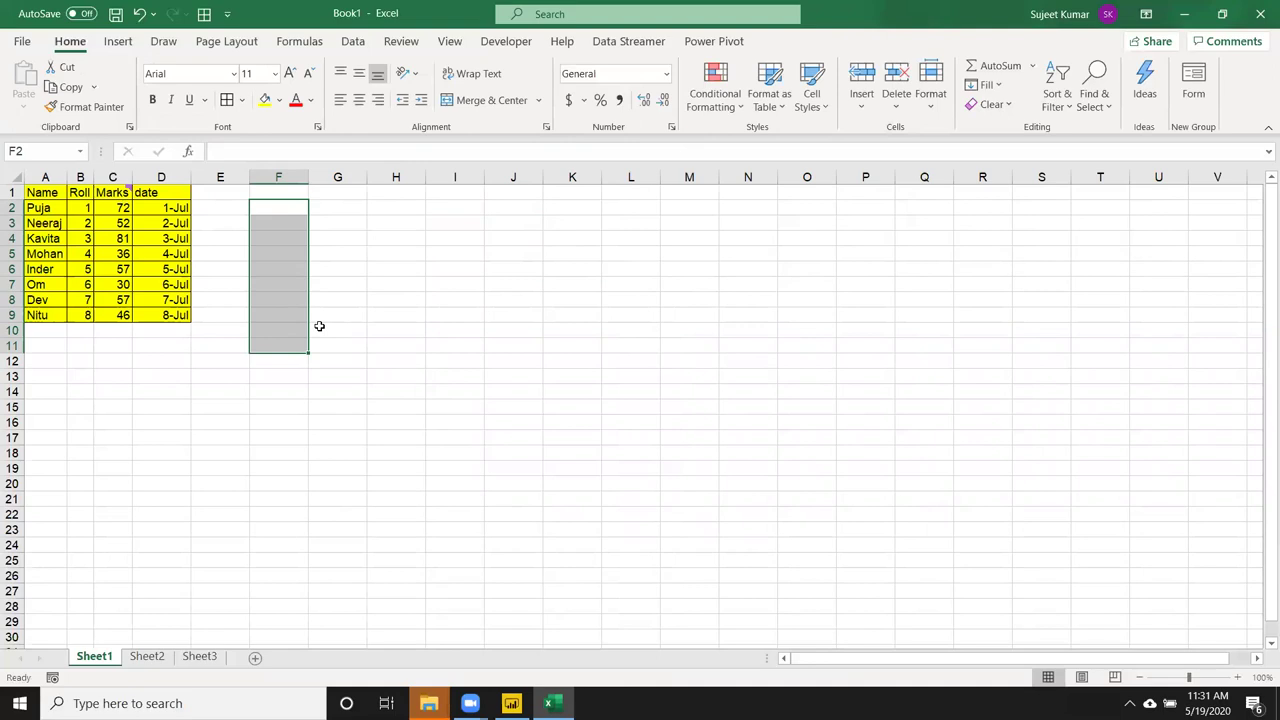
# Enter 1 in F1 and preview a fill-down from it that ends with no fill.
pyautogui.press('Up')
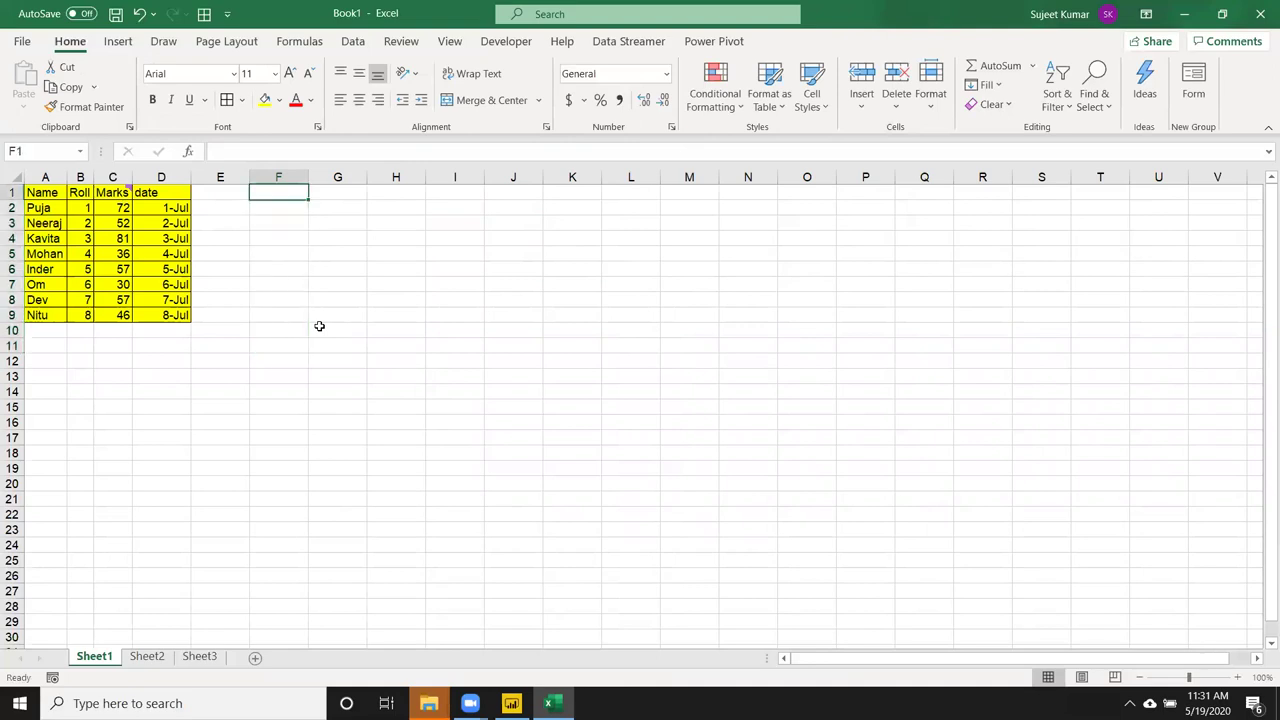
pyautogui.write('1')
pyautogui.press('Return')
pyautogui.click(304, 189)
pyautogui.moveTo(308, 198)
pyautogui.mouseDown()
pyautogui.moveTo(304, 217)
pyautogui.moveTo(300, 195)
pyautogui.moveTo(294, 205)
pyautogui.moveTo(316, 330)
pyautogui.mouseUp()
# Enter 2 in F2, undo the trial 1–10 fill, and cancel a stray 3.
pyautogui.click(294, 203)
pyautogui.write('2')
pyautogui.click(397, 218)
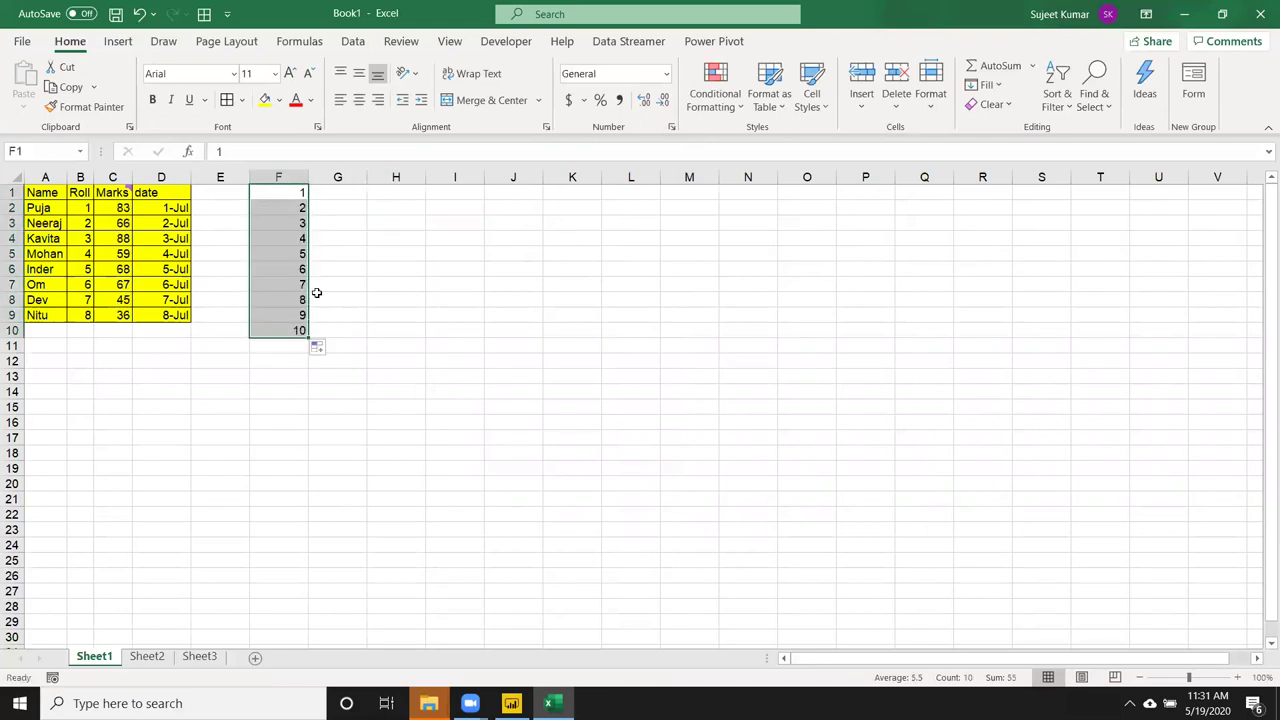
pyautogui.hotkey('ctrl', 'z')
pyautogui.press('Down')
pyautogui.write('3')
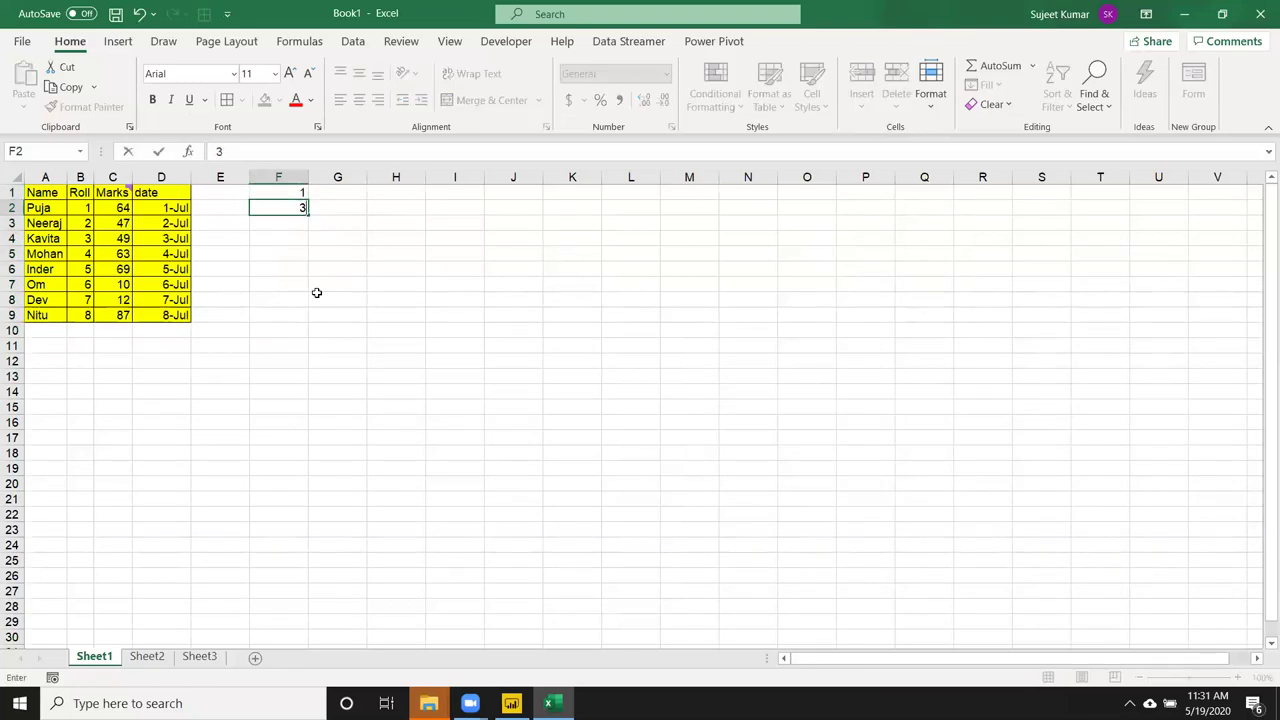
pyautogui.press('Escape')
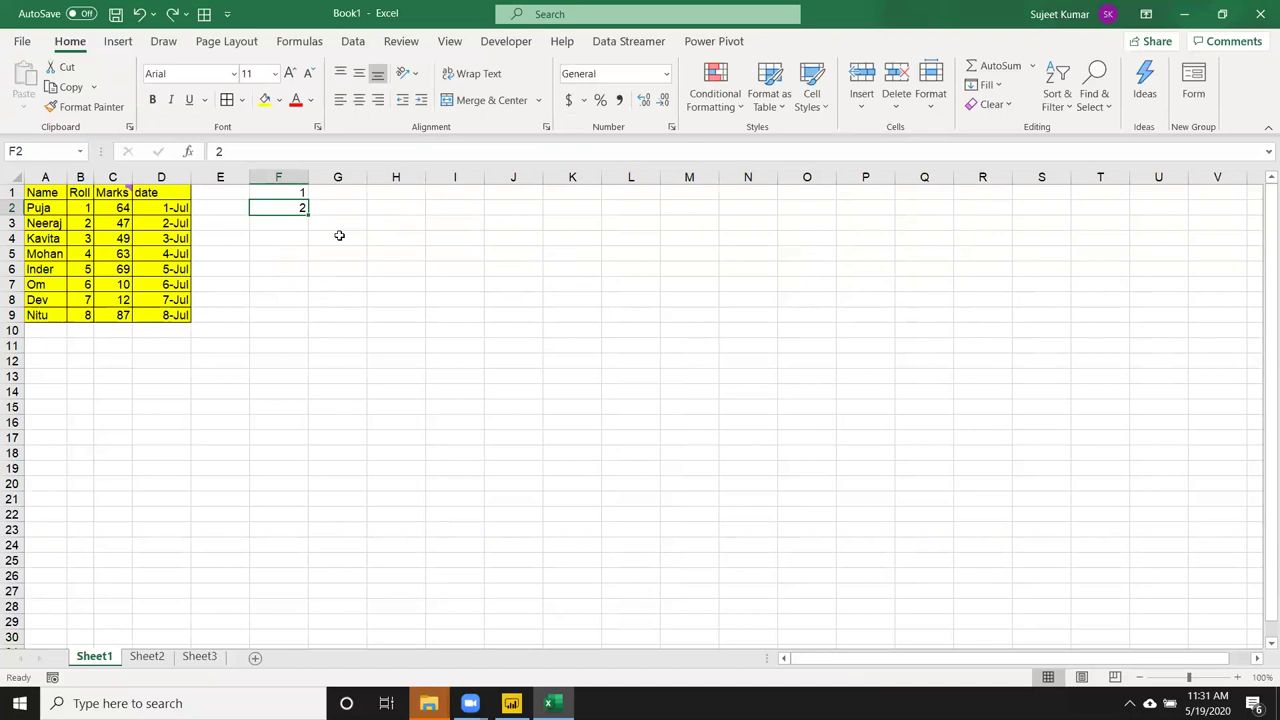
# Enter 8/7 in G1, extend it one day into G2, then type 7/9 in G2.
pyautogui.click(350, 190)
pyautogui.write('8/7')
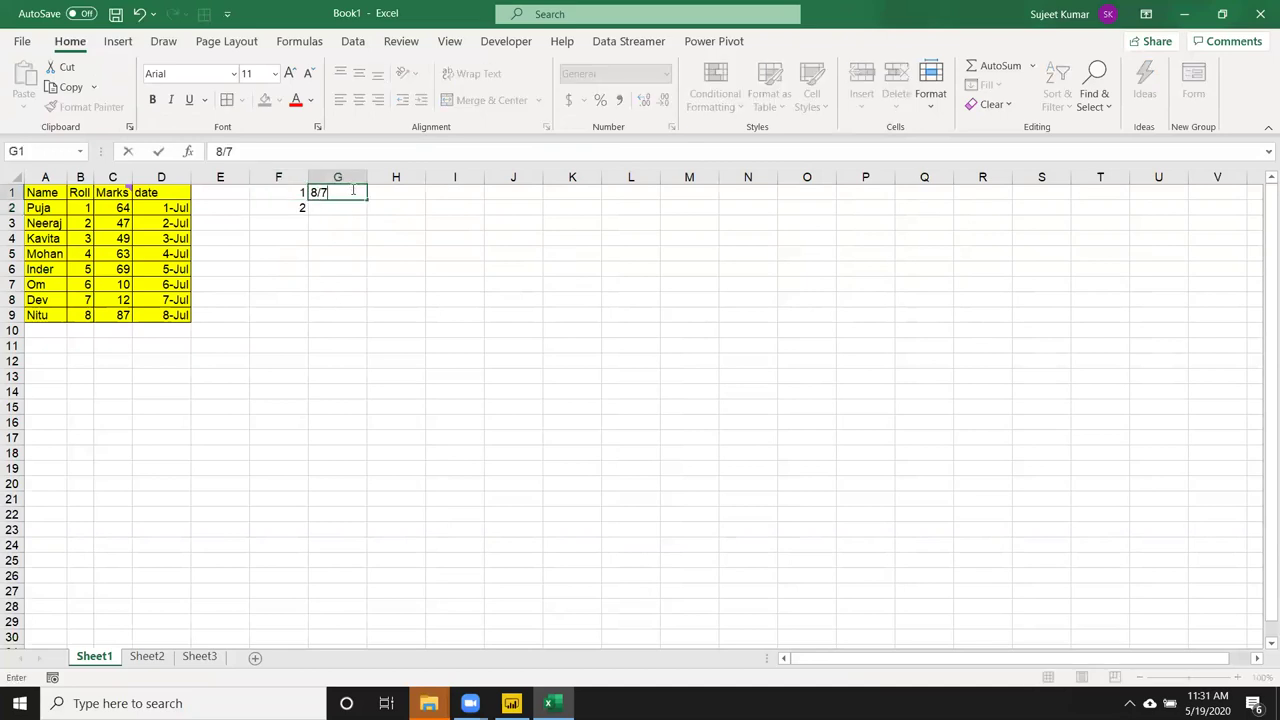
pyautogui.press('Return')
pyautogui.click(352, 190)
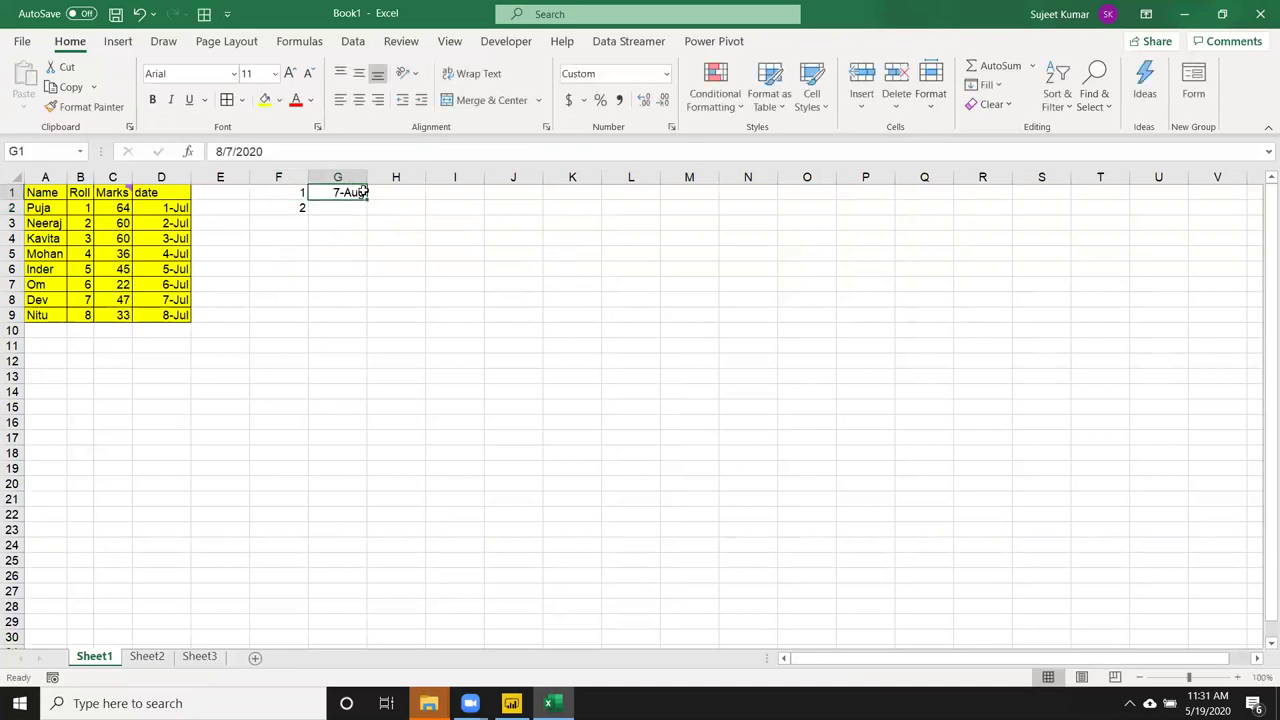
pyautogui.moveTo(366, 203); pyautogui.dragTo(366, 218)
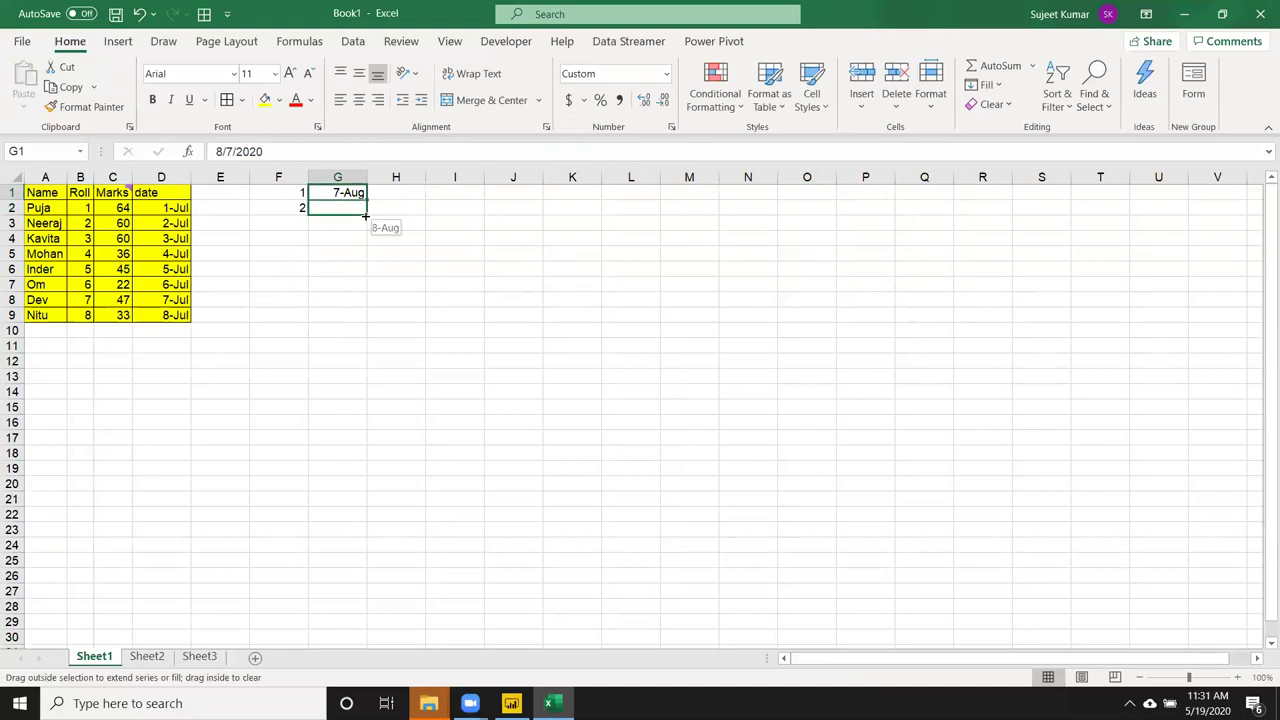
pyautogui.click(355, 209)
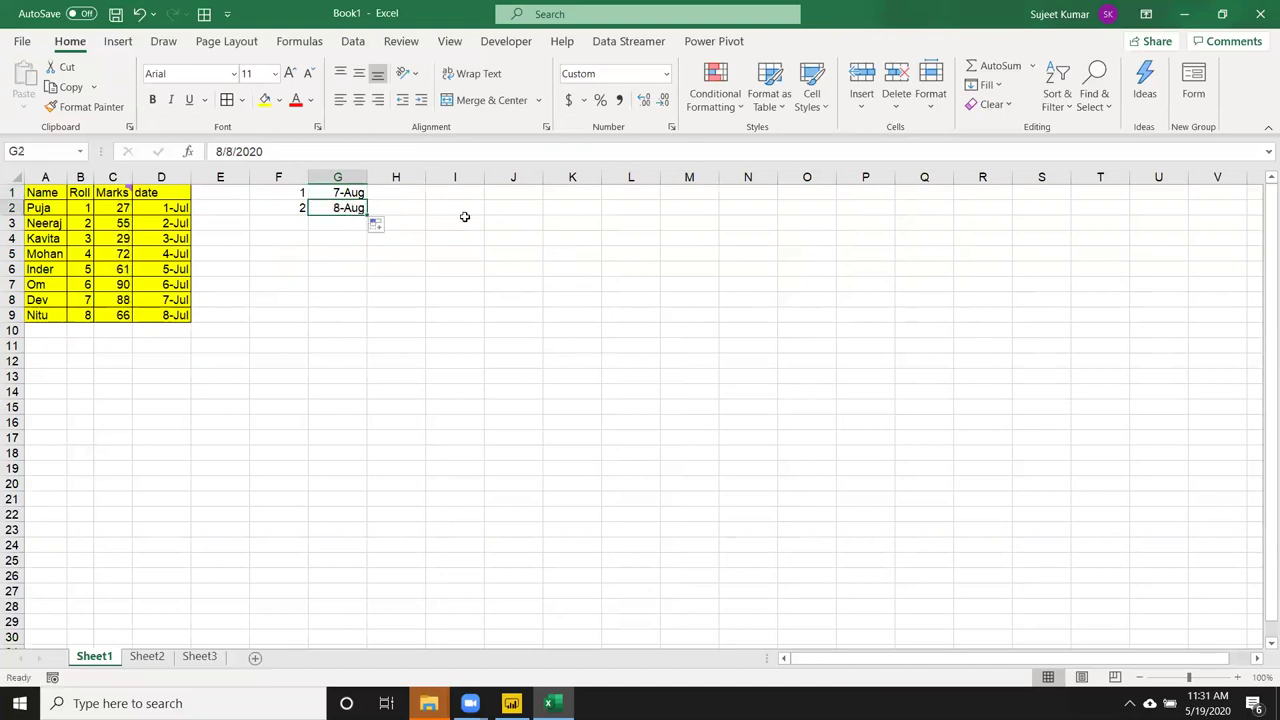
pyautogui.write('7/9')
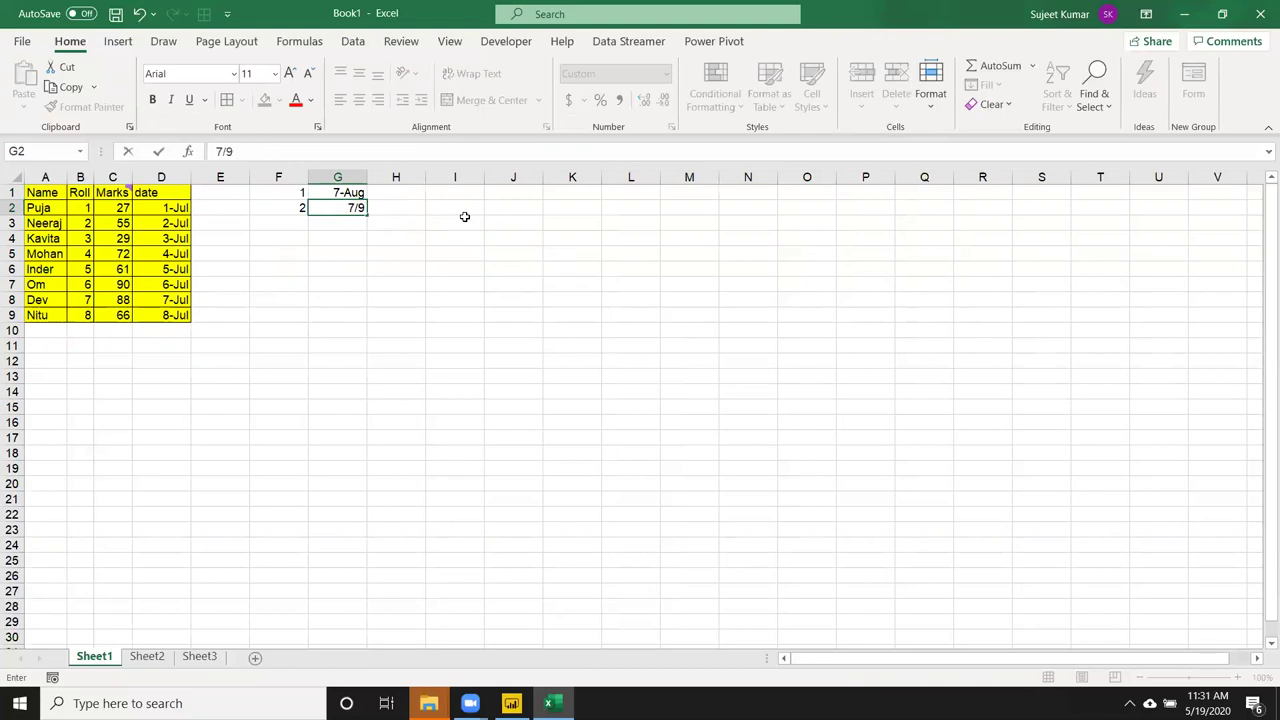
pyautogui.press('Return')
# Correct G2 to 8/9, select the G1:G2 dates, then clear the column G series.
pyautogui.click(360, 208)
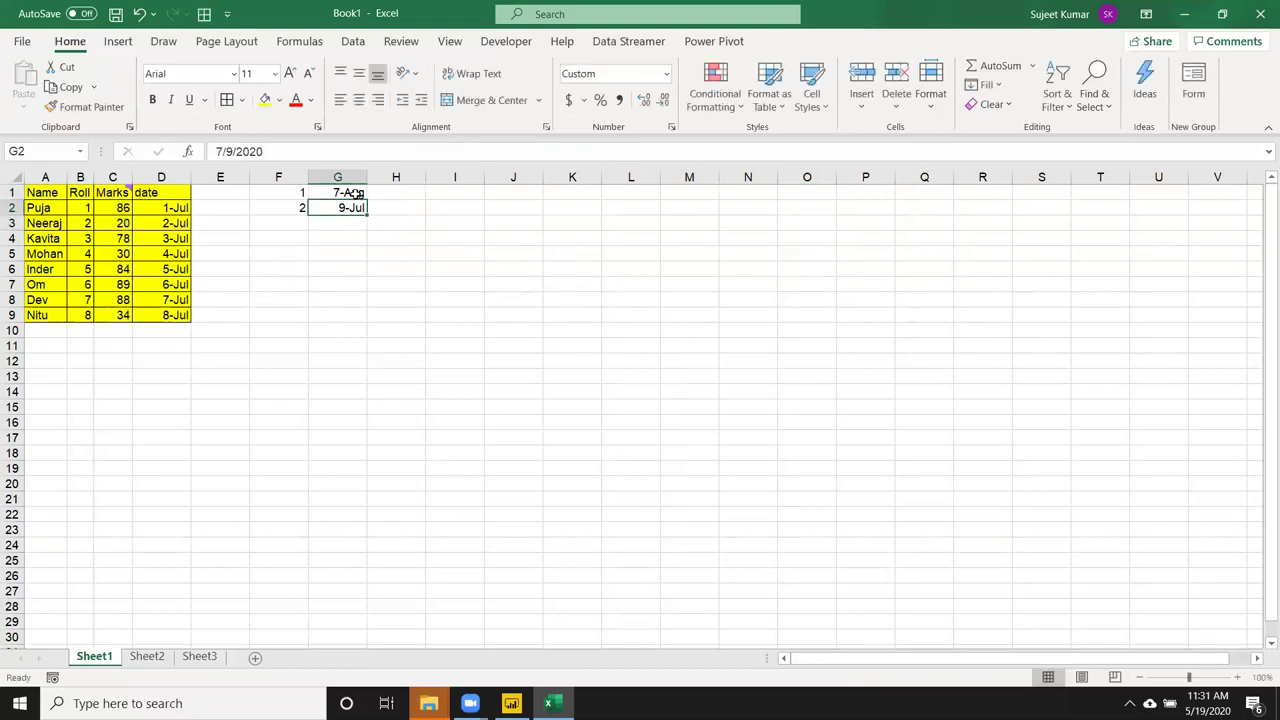
pyautogui.write('8/9')
pyautogui.press('Return')
pyautogui.moveTo(357, 193); pyautogui.dragTo(367, 299)
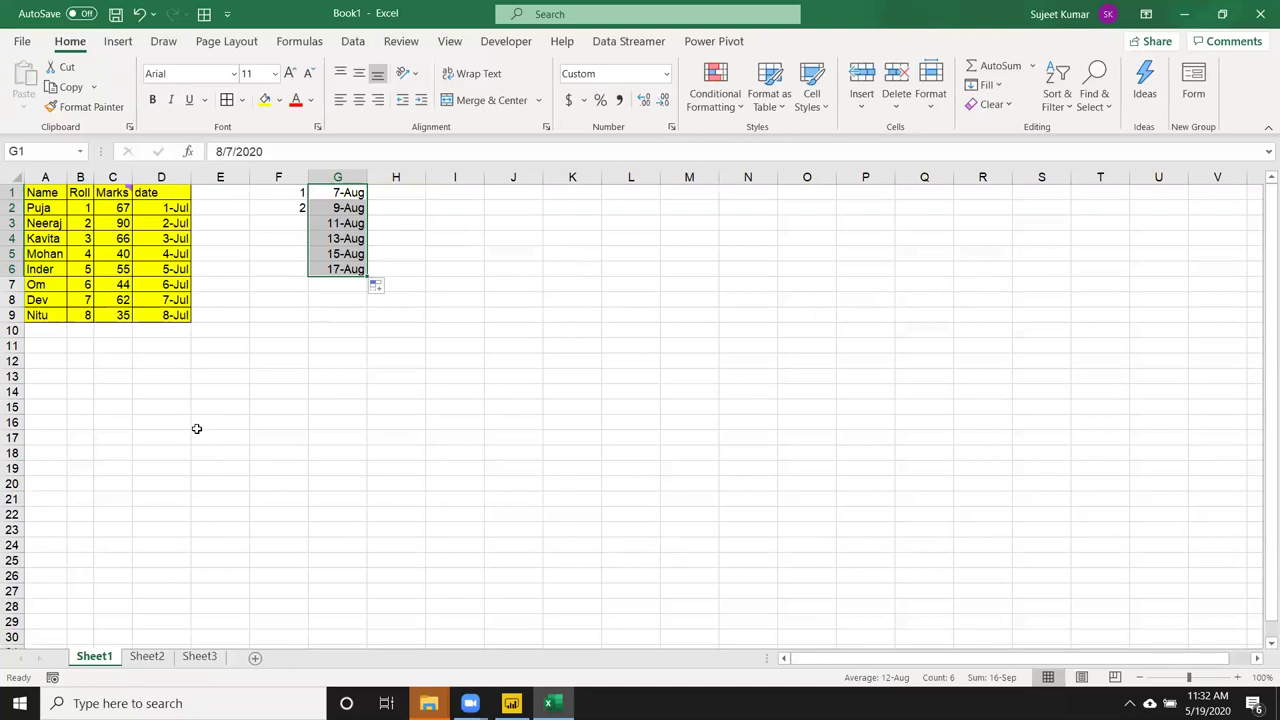
pyautogui.press('Delete')
# Clear column F and copy the date column D1:D9.
pyautogui.click(278, 177)
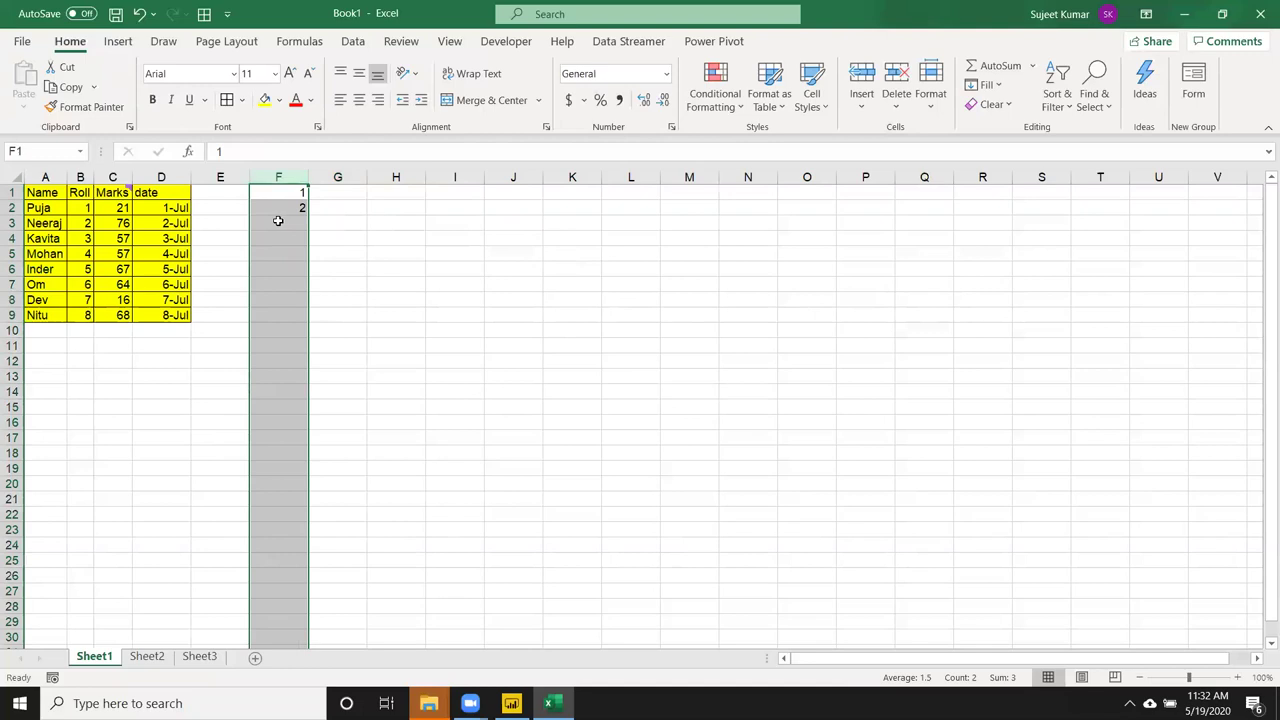
pyautogui.press('Delete')
pyautogui.click(275, 282)
pyautogui.moveTo(166, 196); pyautogui.dragTo(162, 315)
pyautogui.hotkey('ctrl', 'c')
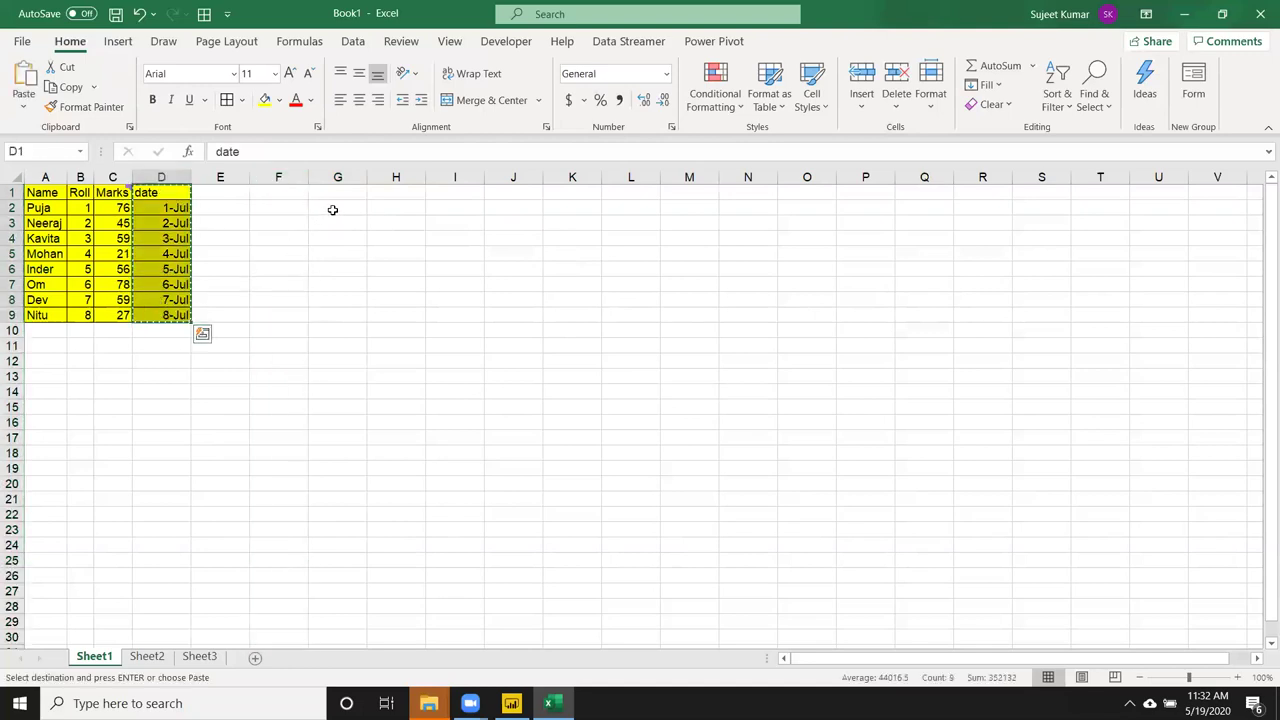
# Paste only the values of D1:D9 into G1, giving serial numbers 44013–44020.
pyautogui.click(340, 190)
pyautogui.rightClick(340, 190)
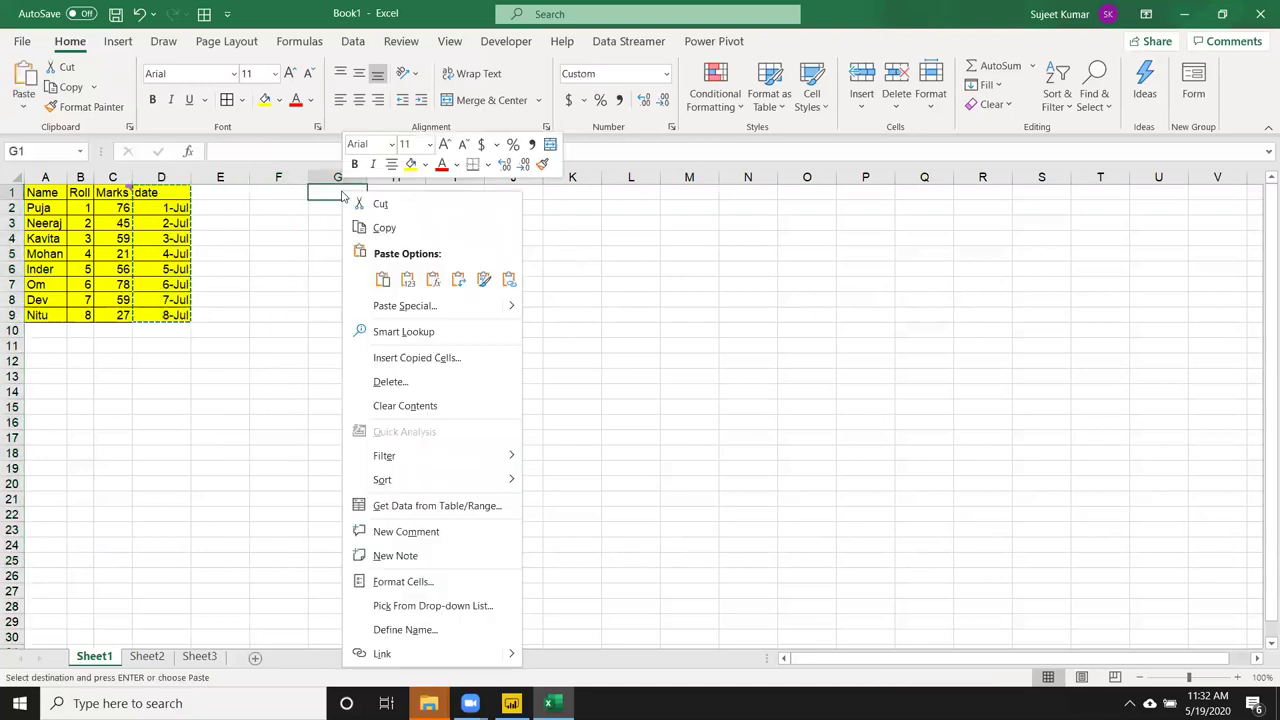
pyautogui.click(390, 305)
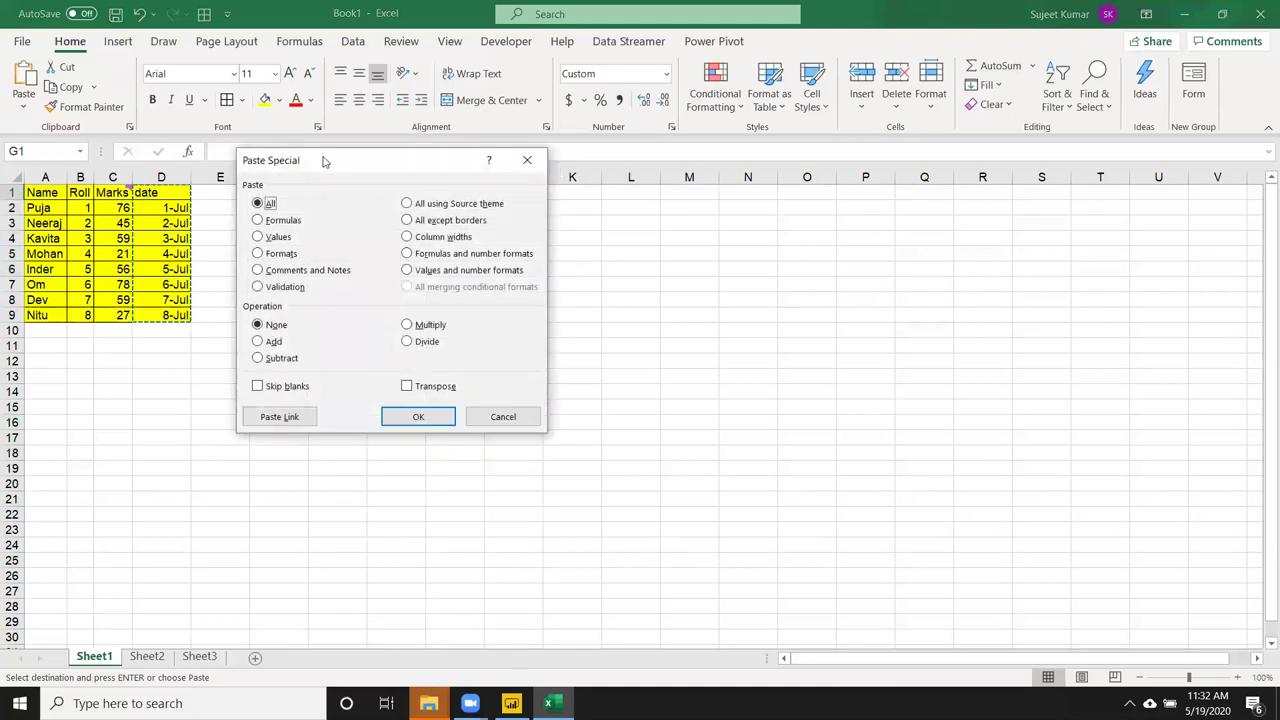
pyautogui.moveTo(323, 161); pyautogui.dragTo(670, 188)
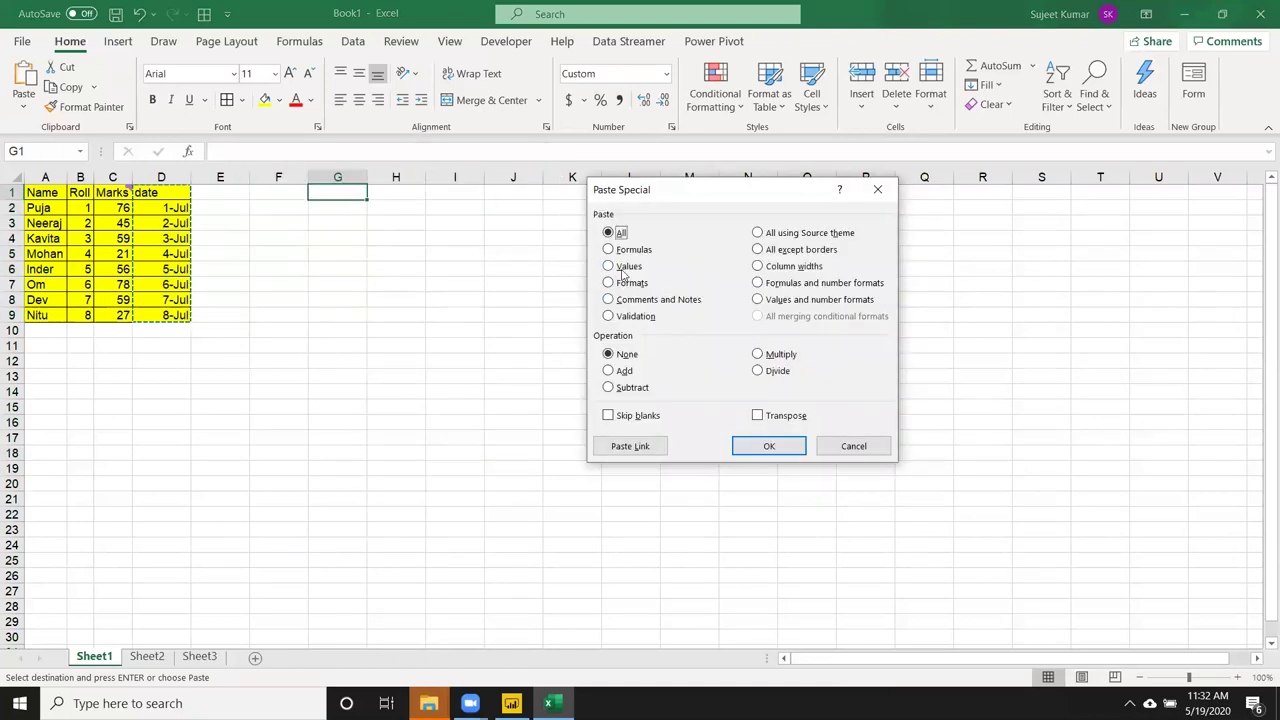
pyautogui.click(622, 268)
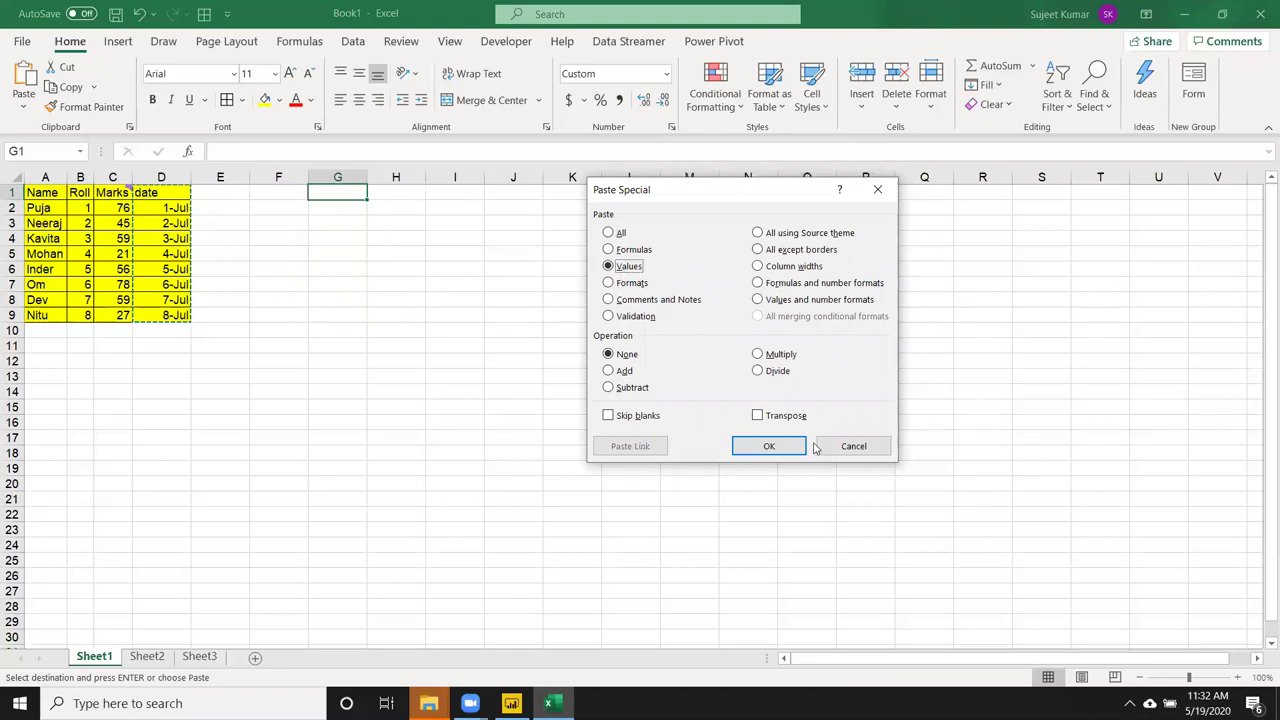
pyautogui.click(740, 450)
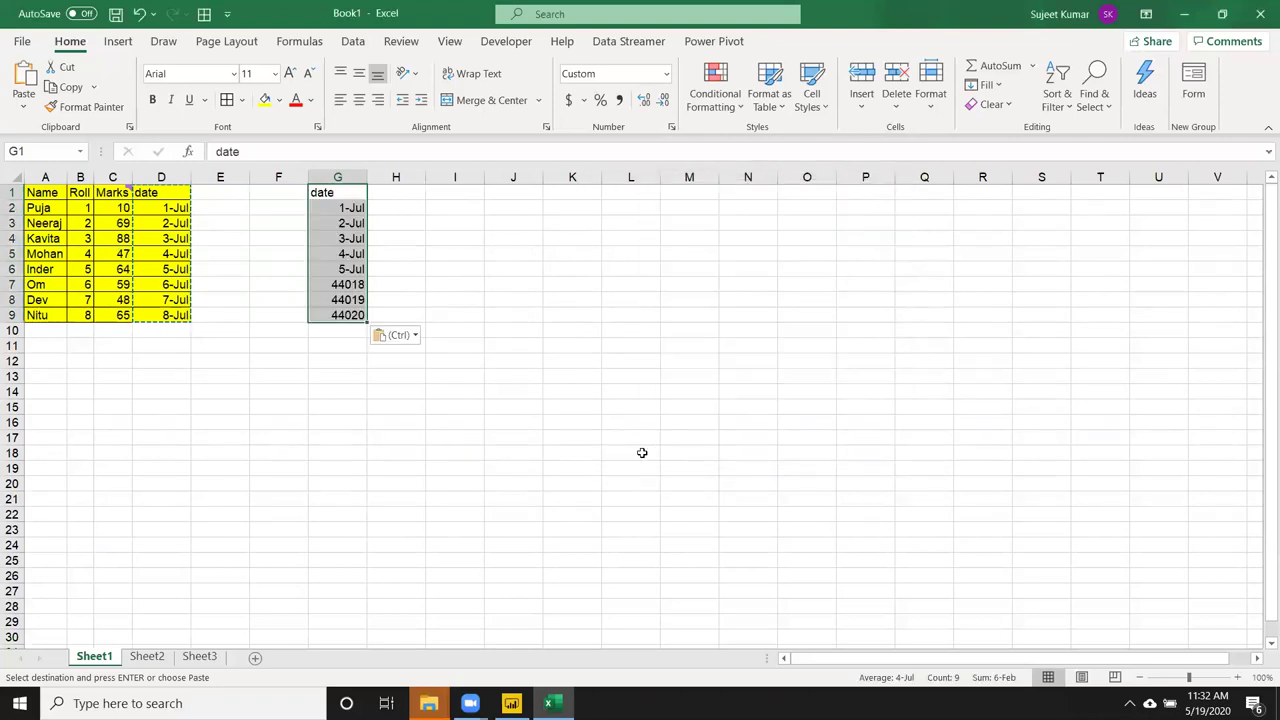
pyautogui.press('Escape')
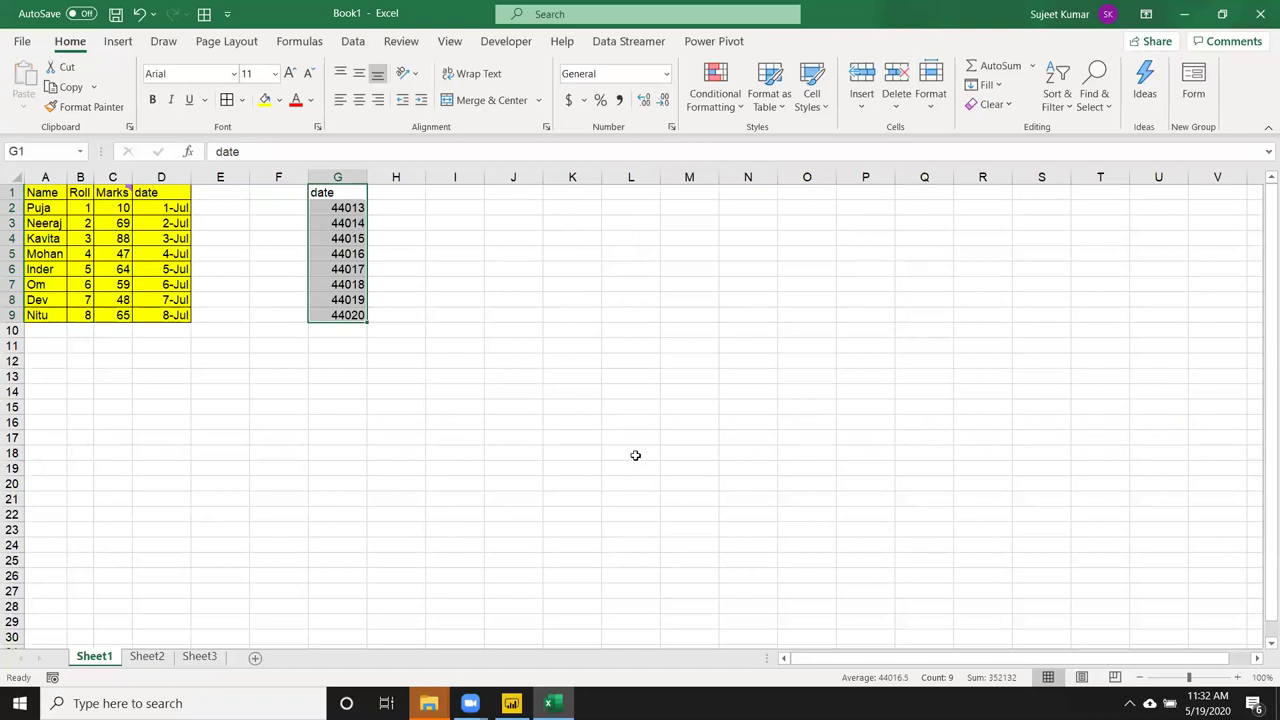
# Inspect the serial values in G3 and G5, then copy D1:D9 again.
pyautogui.click(338, 221)
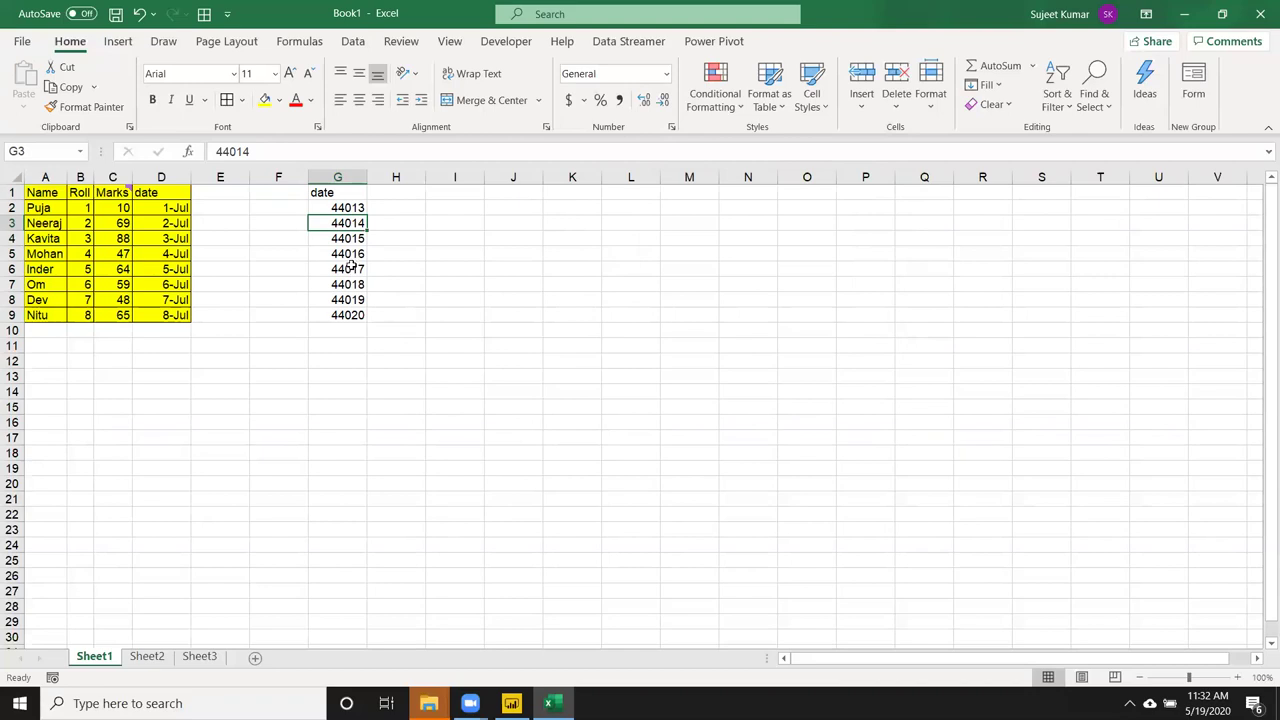
pyautogui.click(354, 254)
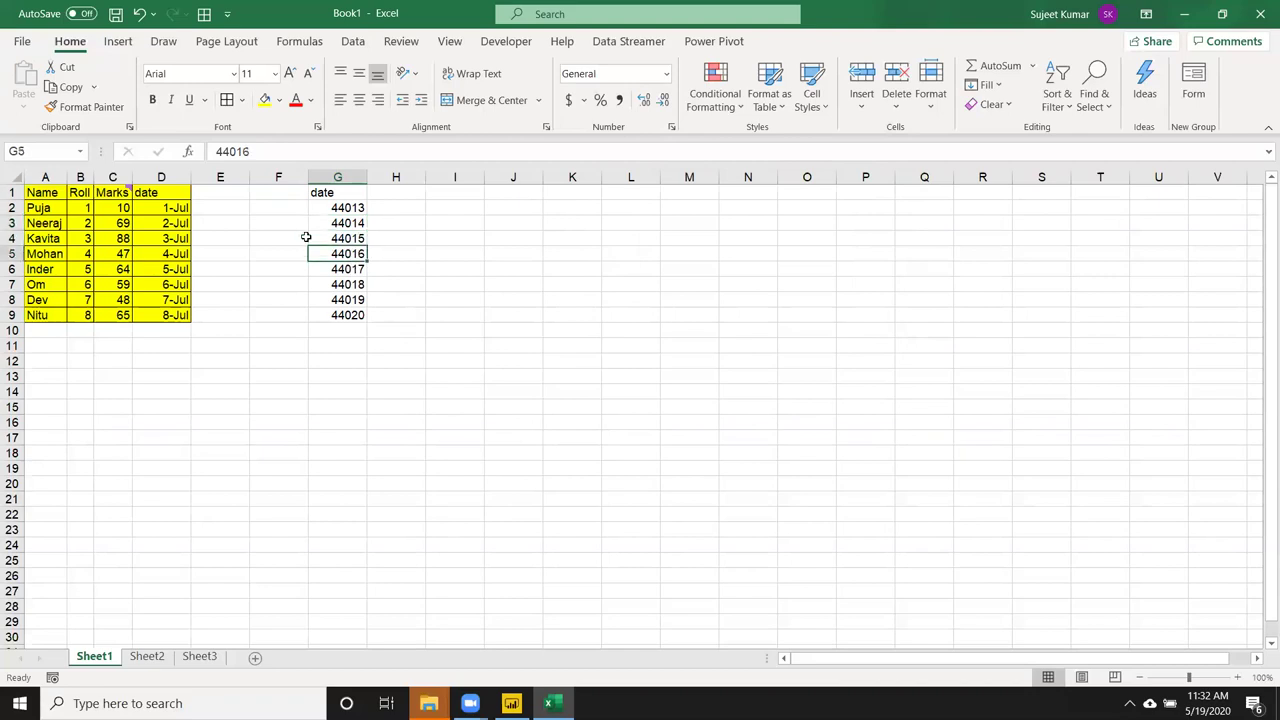
pyautogui.click(352, 220)
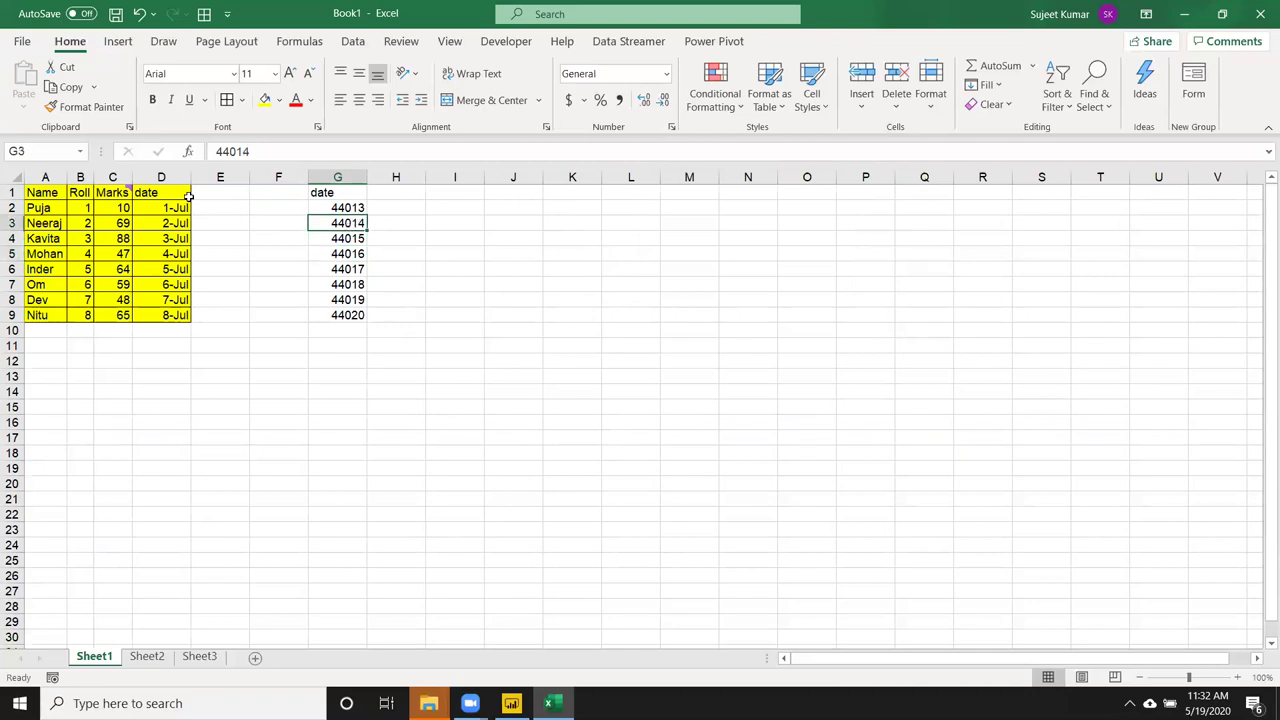
pyautogui.moveTo(188, 196); pyautogui.dragTo(175, 314)
pyautogui.hotkey('ctrl', 'c')
# Paste D1:D9 into I1 as values and number formats, showing 1-Jul to 8-Jul.
pyautogui.click(433, 193)
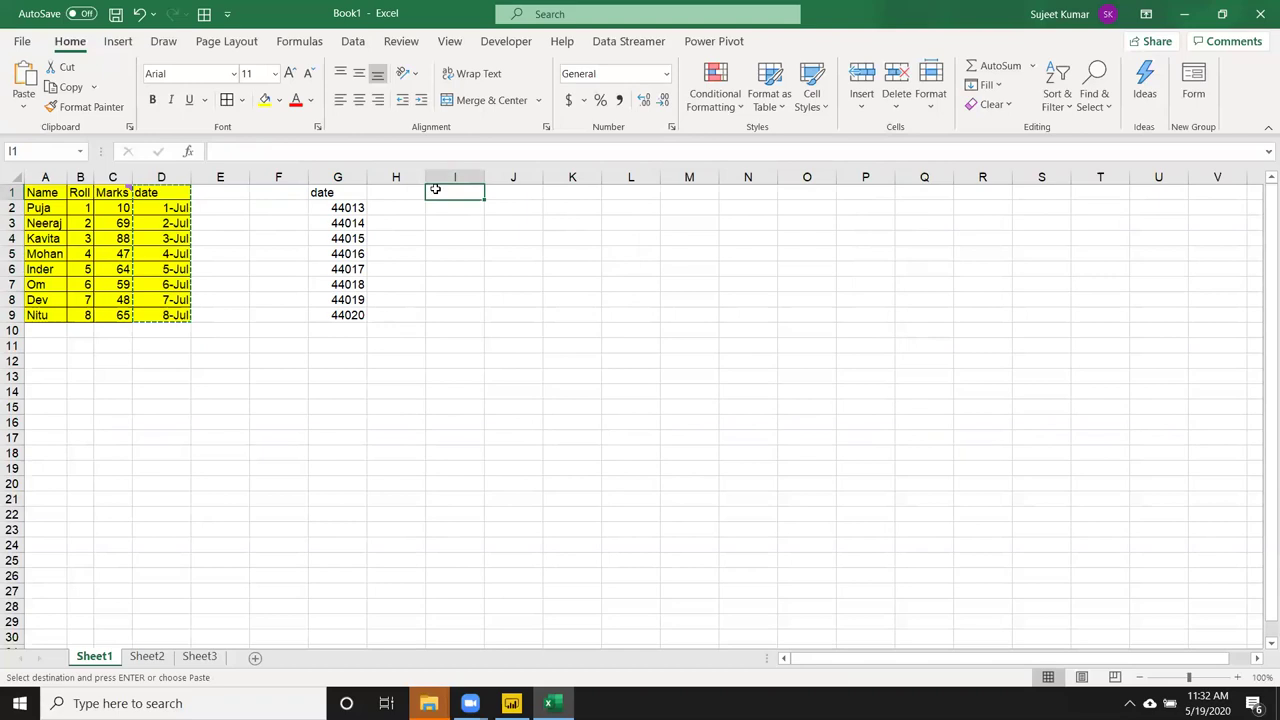
pyautogui.rightClick(435, 190)
pyautogui.click(490, 301)
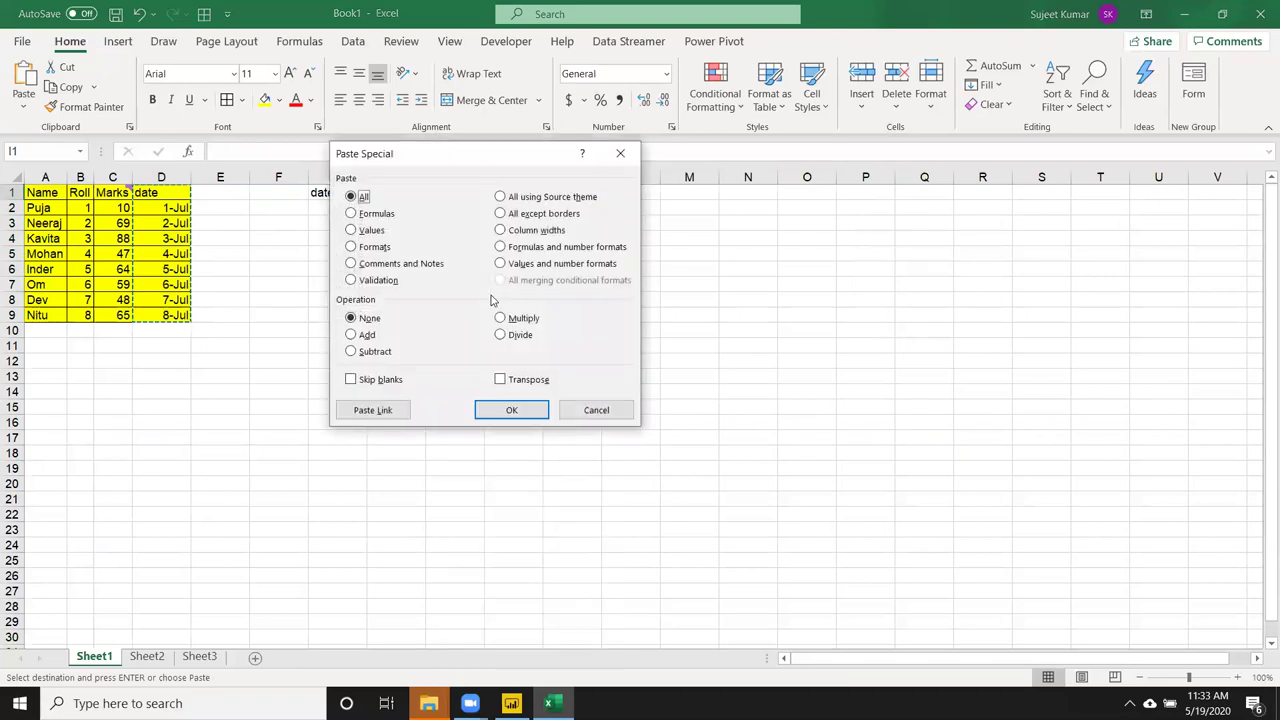
pyautogui.click(522, 265)
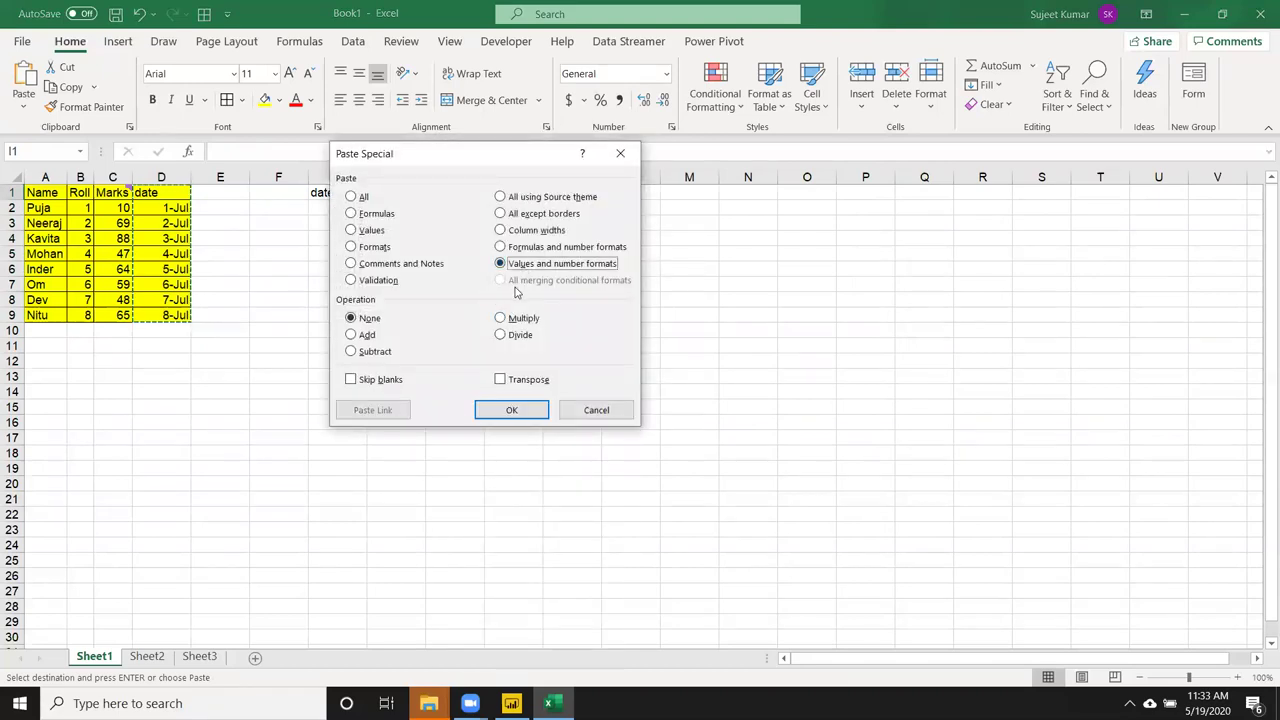
pyautogui.moveTo(521, 159); pyautogui.dragTo(836, 178)
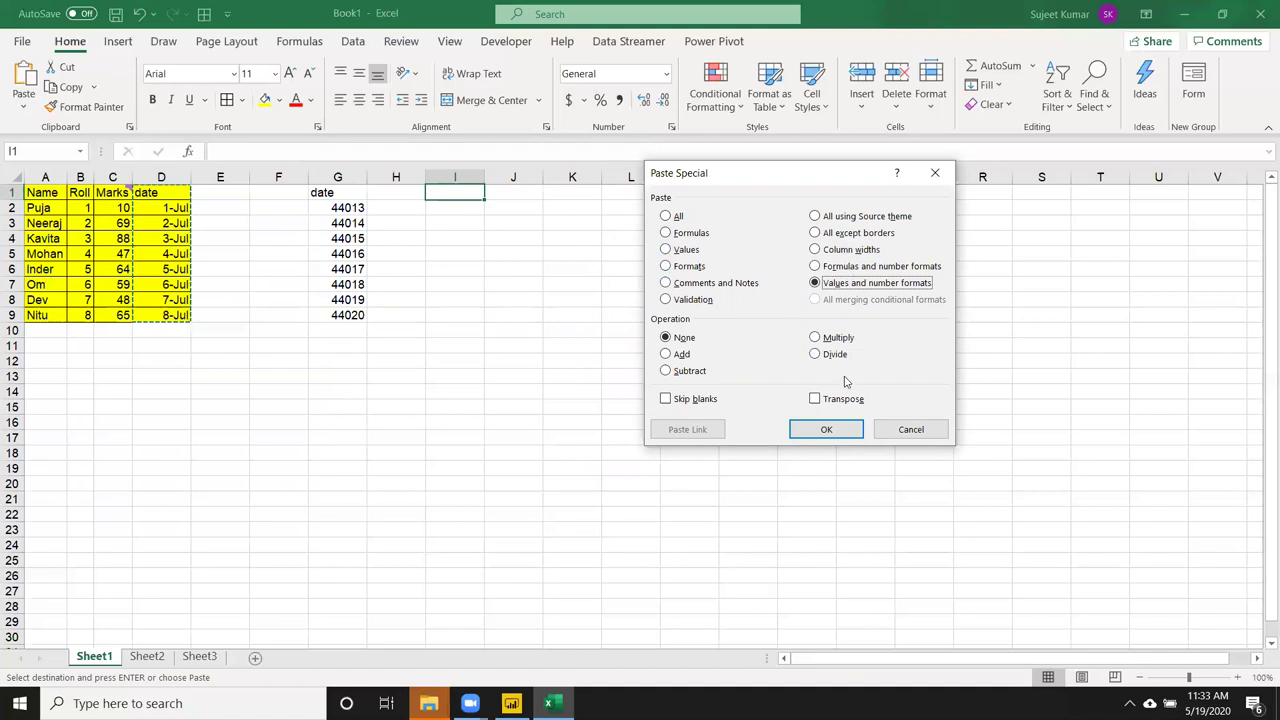
pyautogui.click(829, 430)
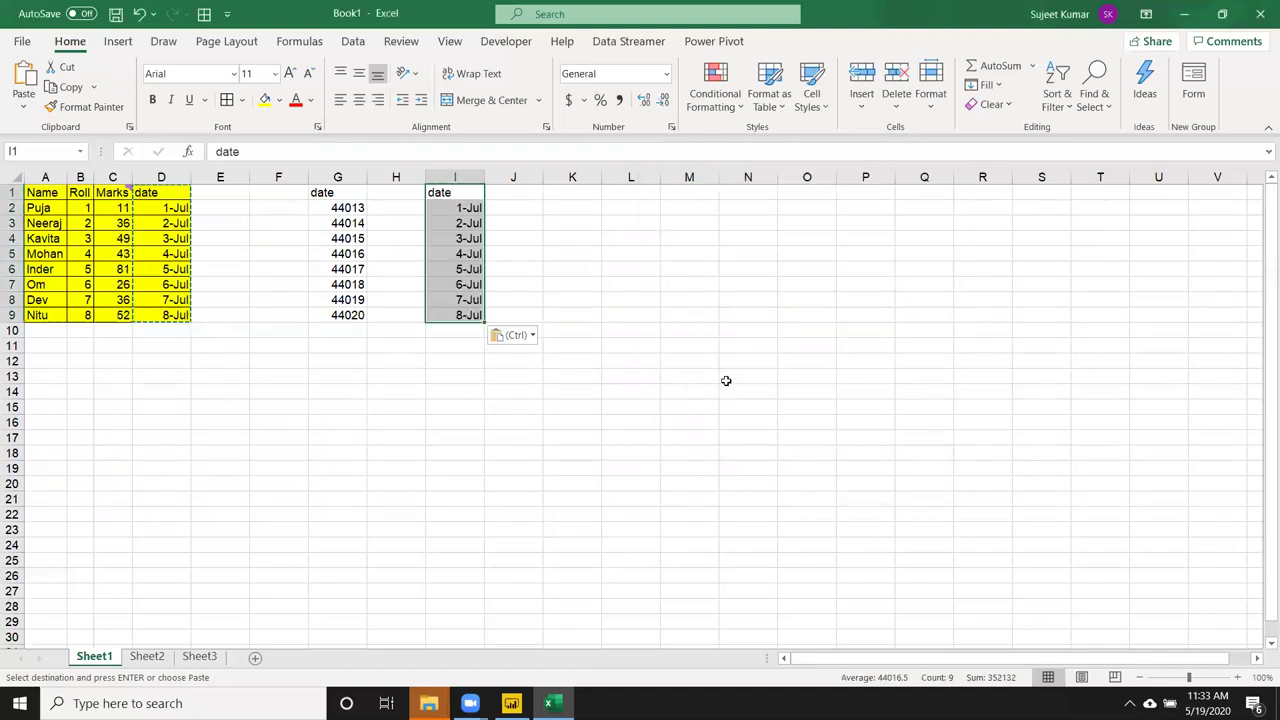
pyautogui.press('Escape')
# Open and close the number format settings unchanged, then reselect D1:D9.
pyautogui.click(671, 130)
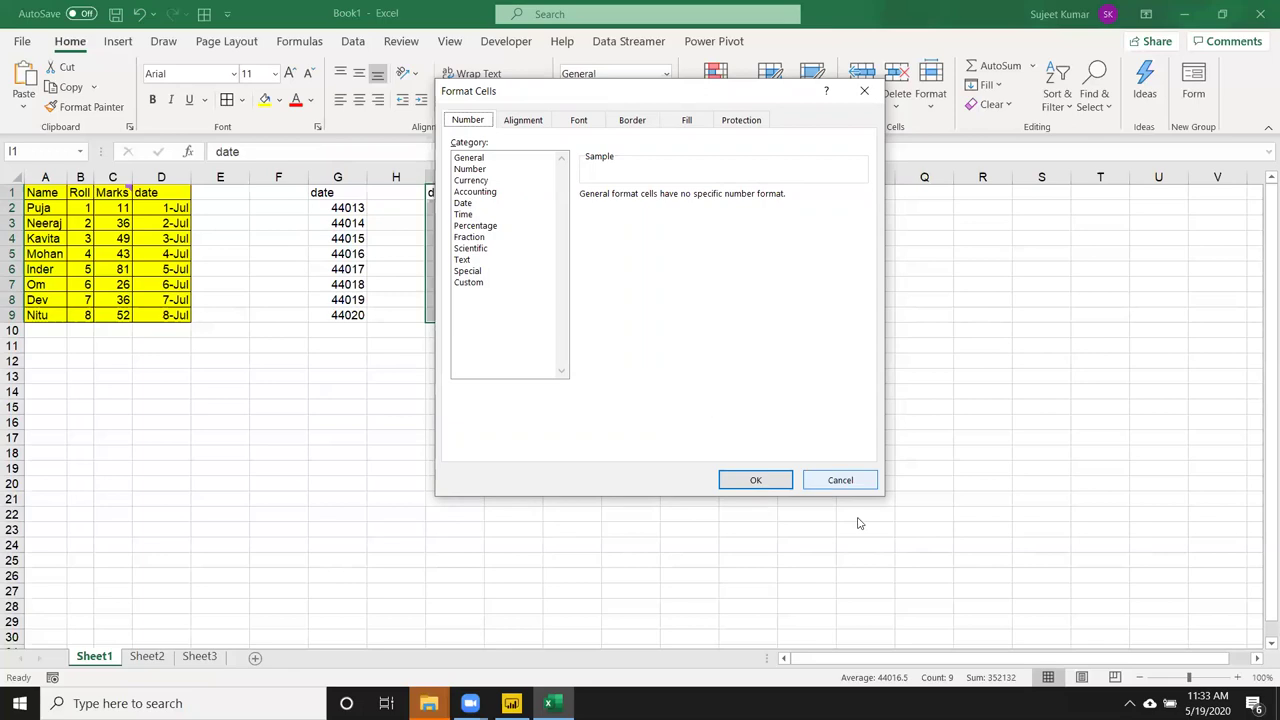
pyautogui.click(834, 488)
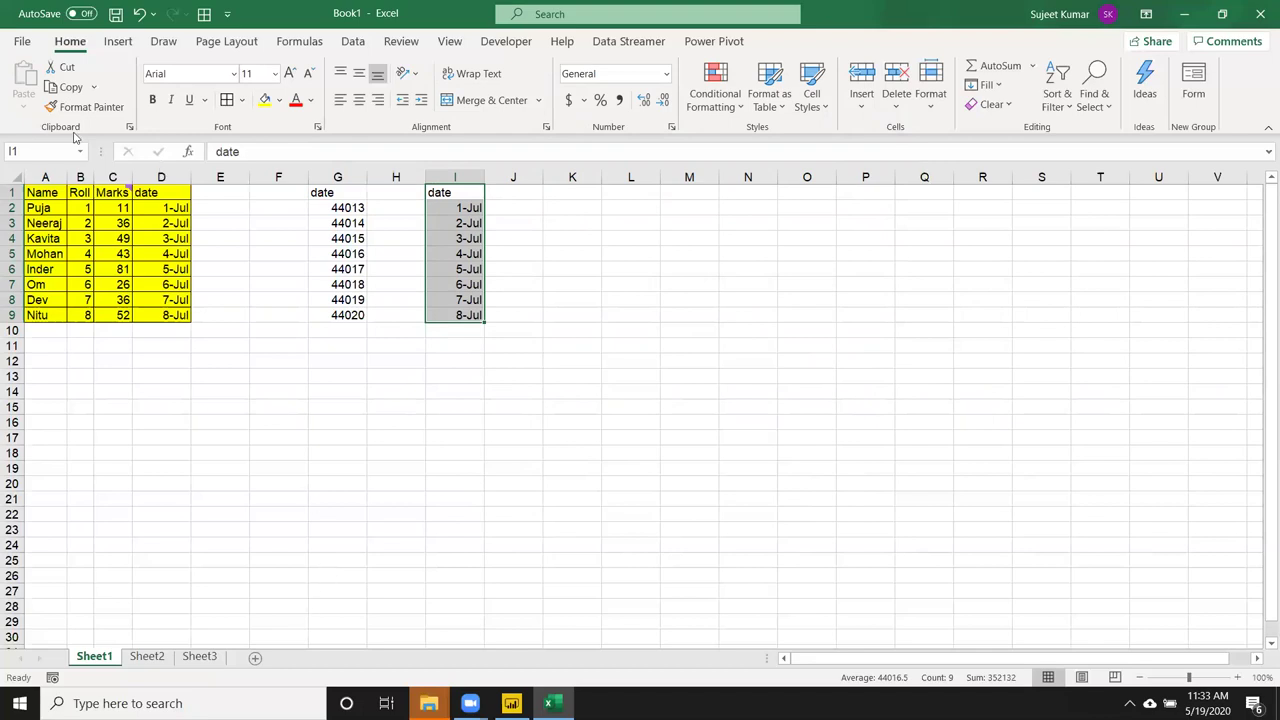
pyautogui.moveTo(160, 192); pyautogui.dragTo(176, 315)
# Copy D1:D9, choose Values and number formats for K1, then cancel with Esc.
pyautogui.hotkey('ctrl', 'c')
pyautogui.click(605, 192)
pyautogui.click(588, 193)
pyautogui.rightClick(586, 195)
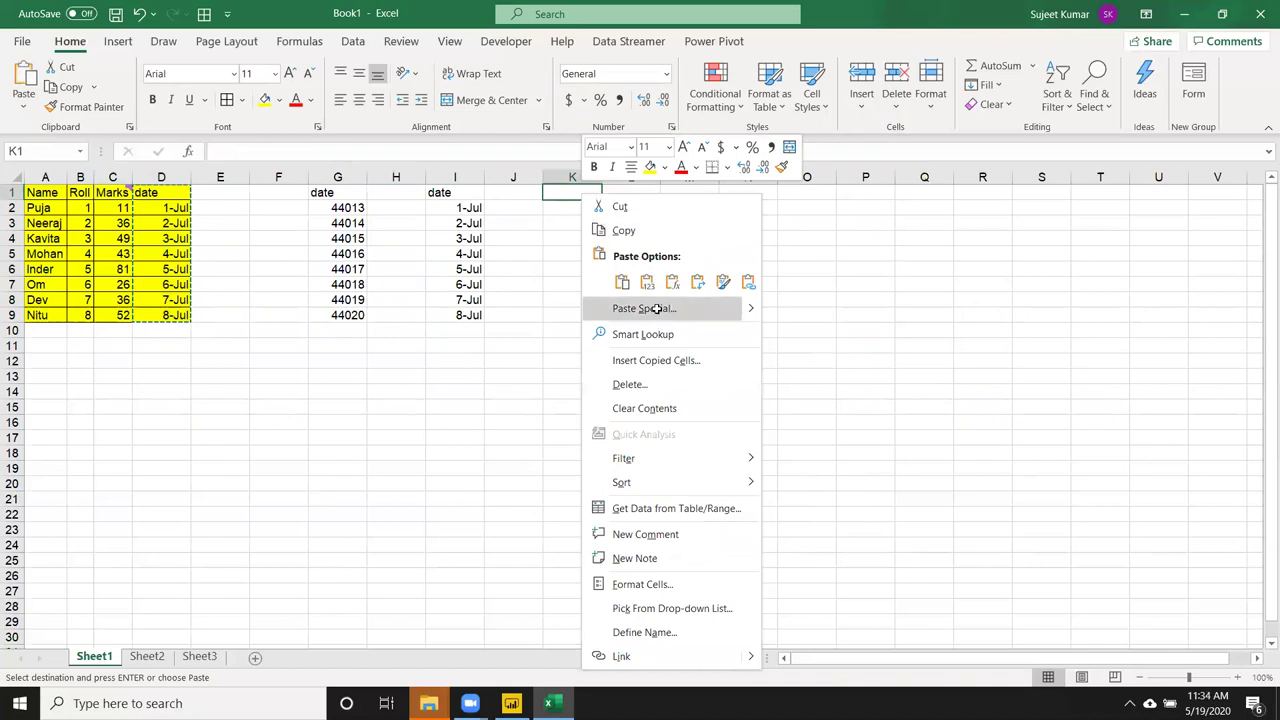
pyautogui.click(658, 310)
pyautogui.moveTo(594, 173); pyautogui.dragTo(769, 179)
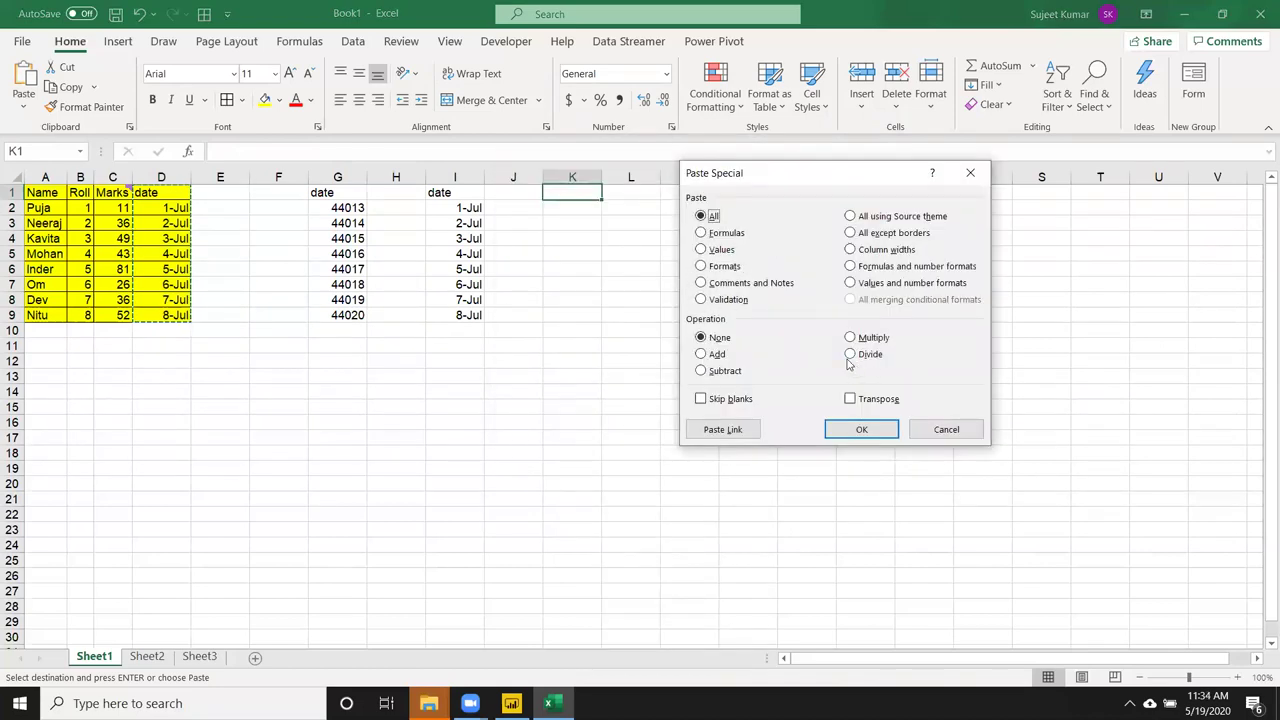
pyautogui.click(864, 284)
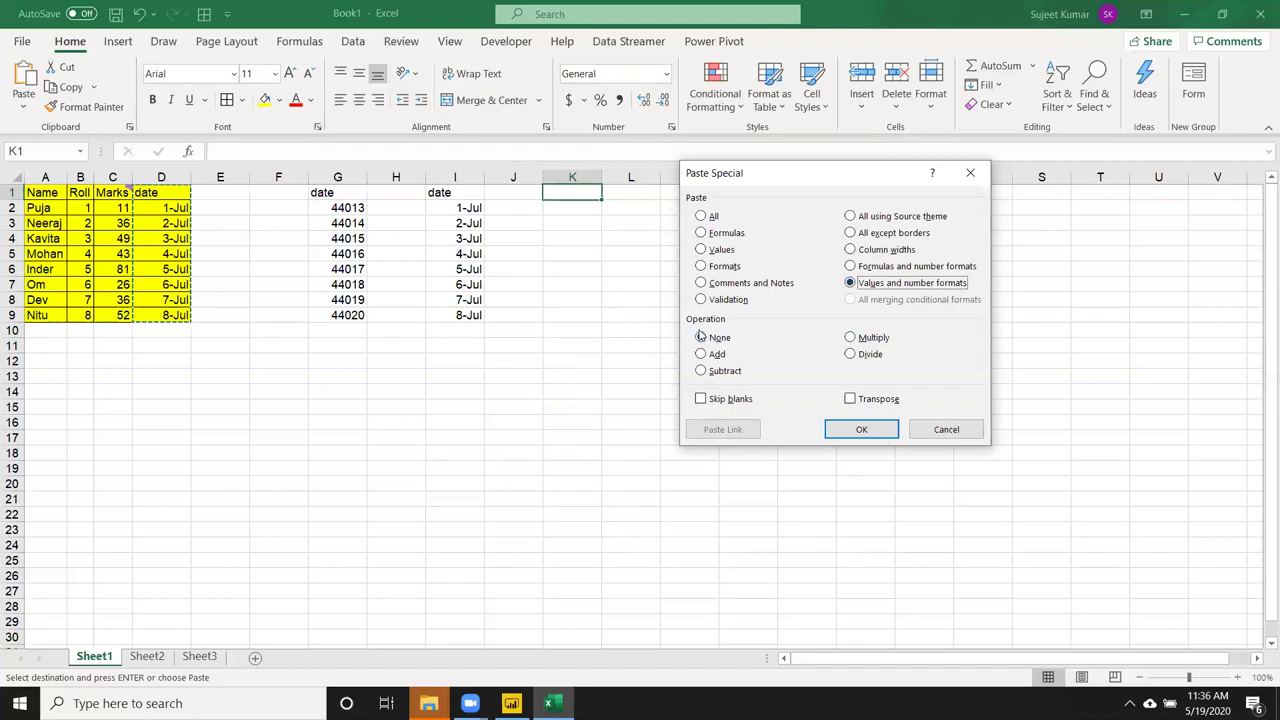
pyautogui.press('Escape')
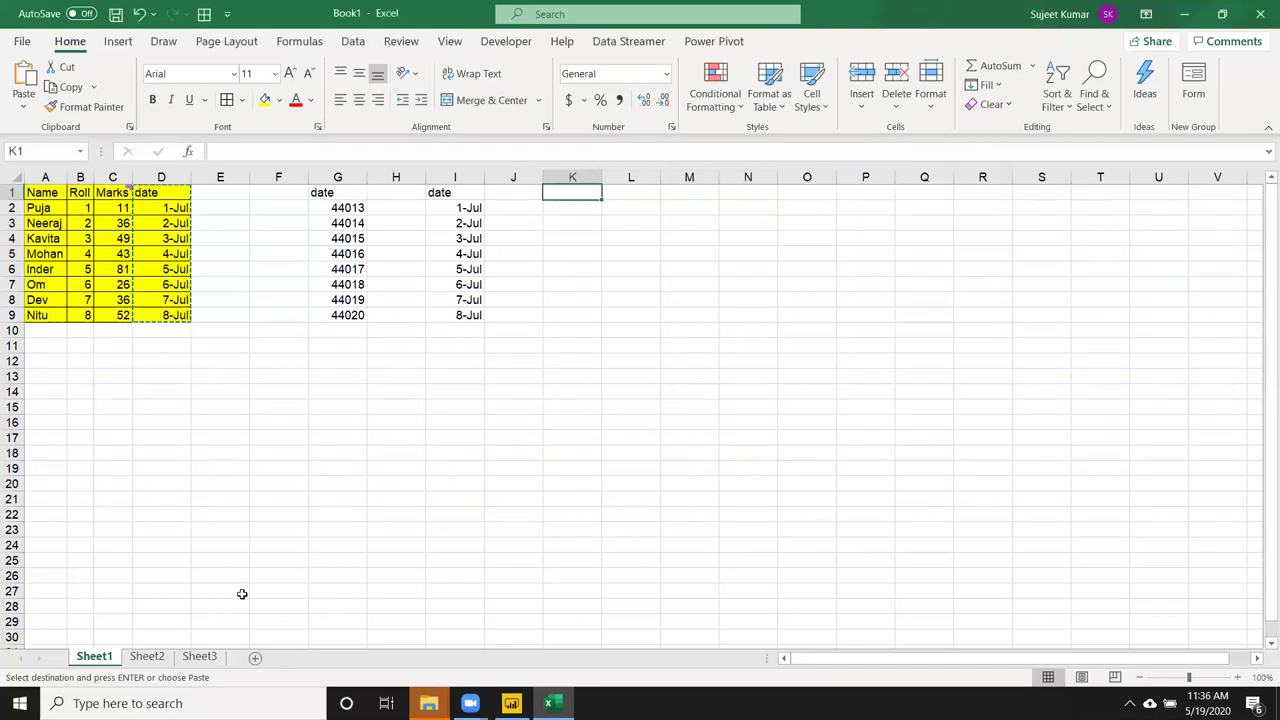
# On Sheet2, enter 20 in B7 and 30 in C7.
pyautogui.click(147, 656)
pyautogui.click(120, 278)
pyautogui.write('20')
pyautogui.press('Tab')
pyautogui.press('Down')
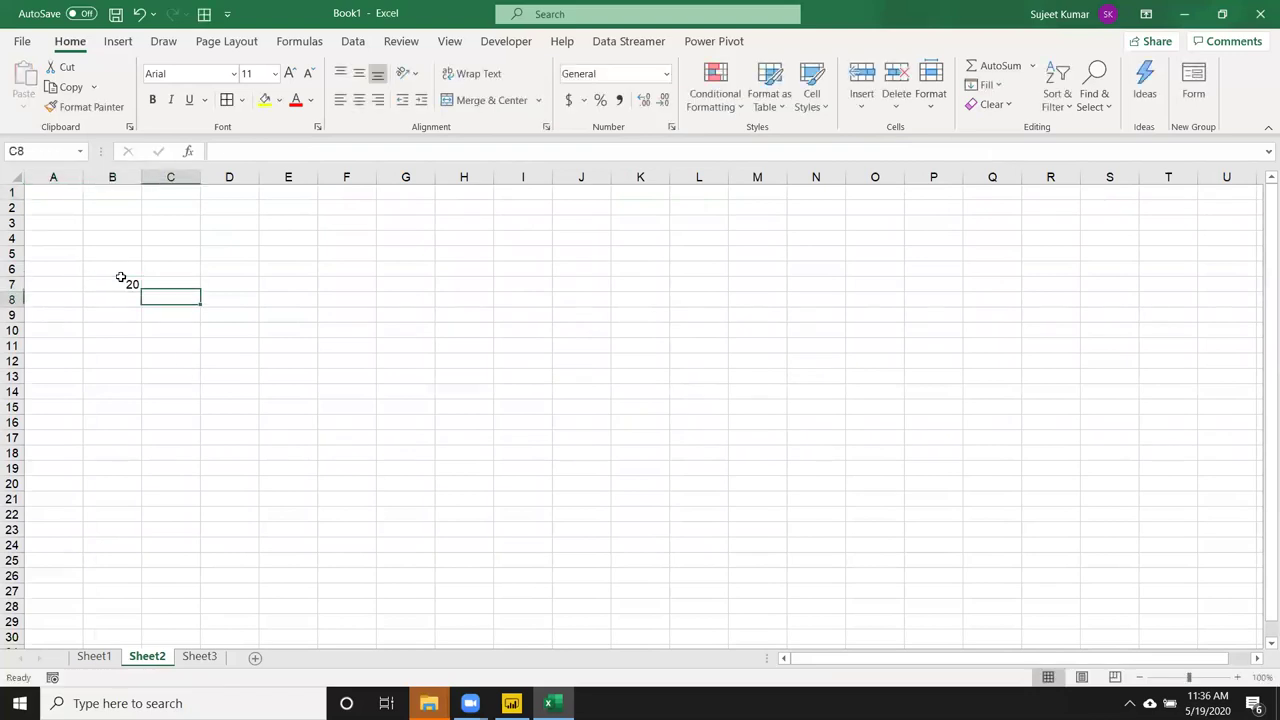
pyautogui.press('Up')
pyautogui.write('30')
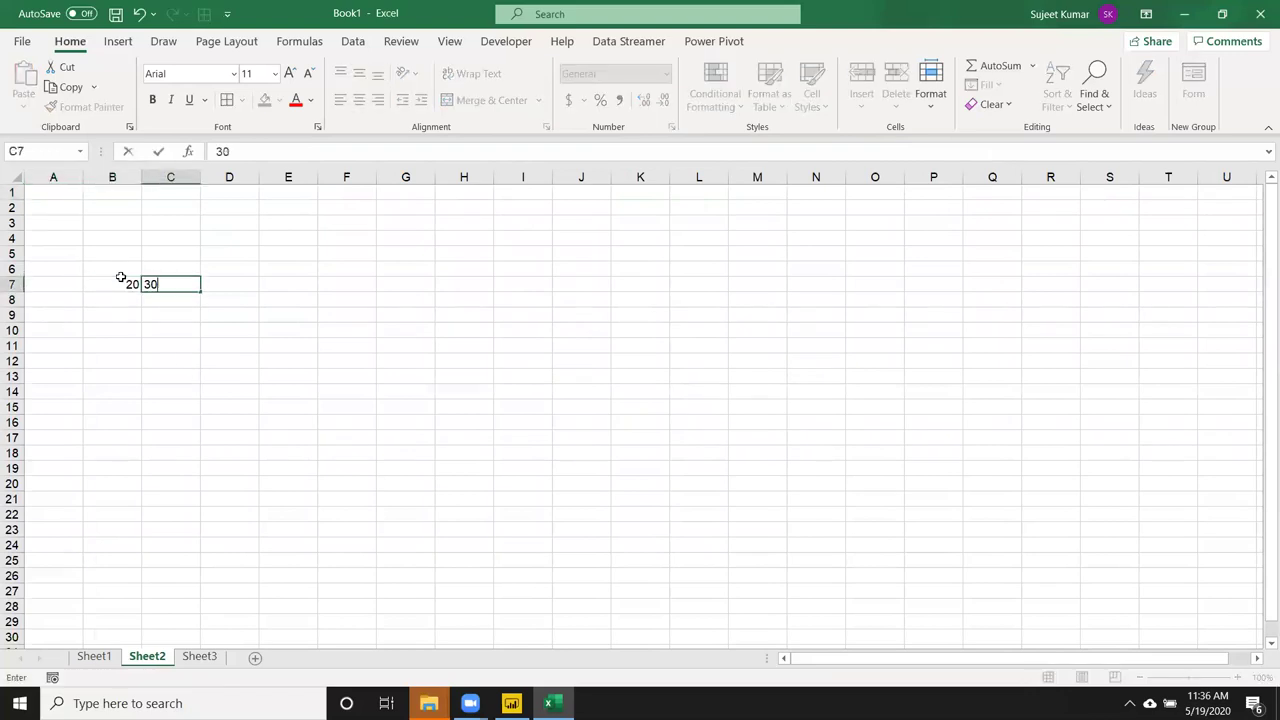
pyautogui.press('Return')
# Copy C7 and Paste Special with Add onto B7, making it 50.
pyautogui.press('Up')
pyautogui.hotkey('ctrl', 'c')
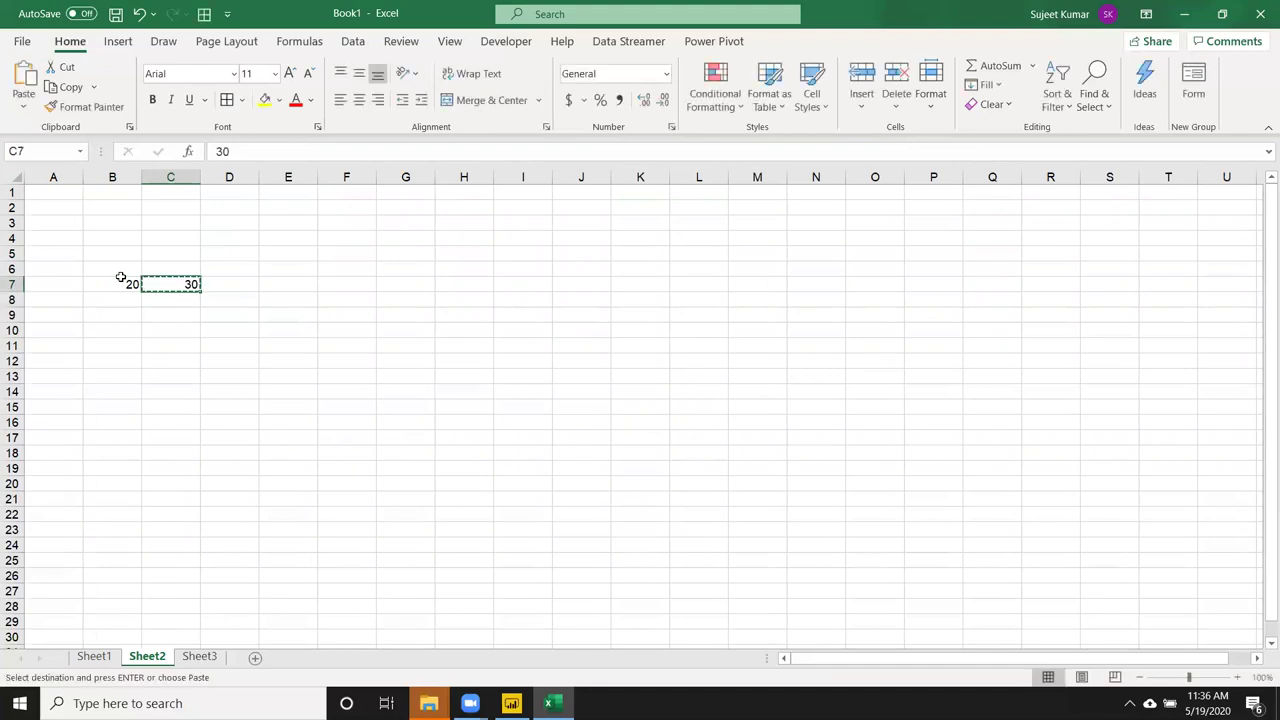
pyautogui.click(120, 278)
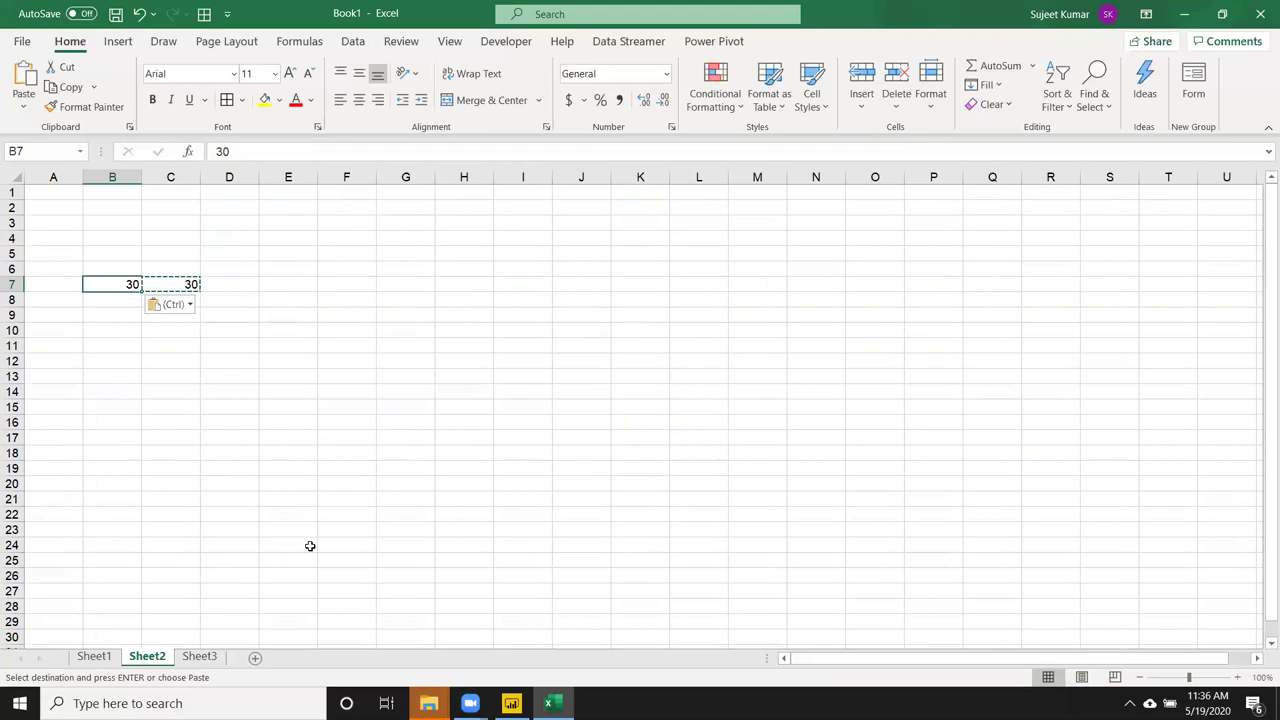
pyautogui.rightClick(118, 287)
pyautogui.click(170, 322)
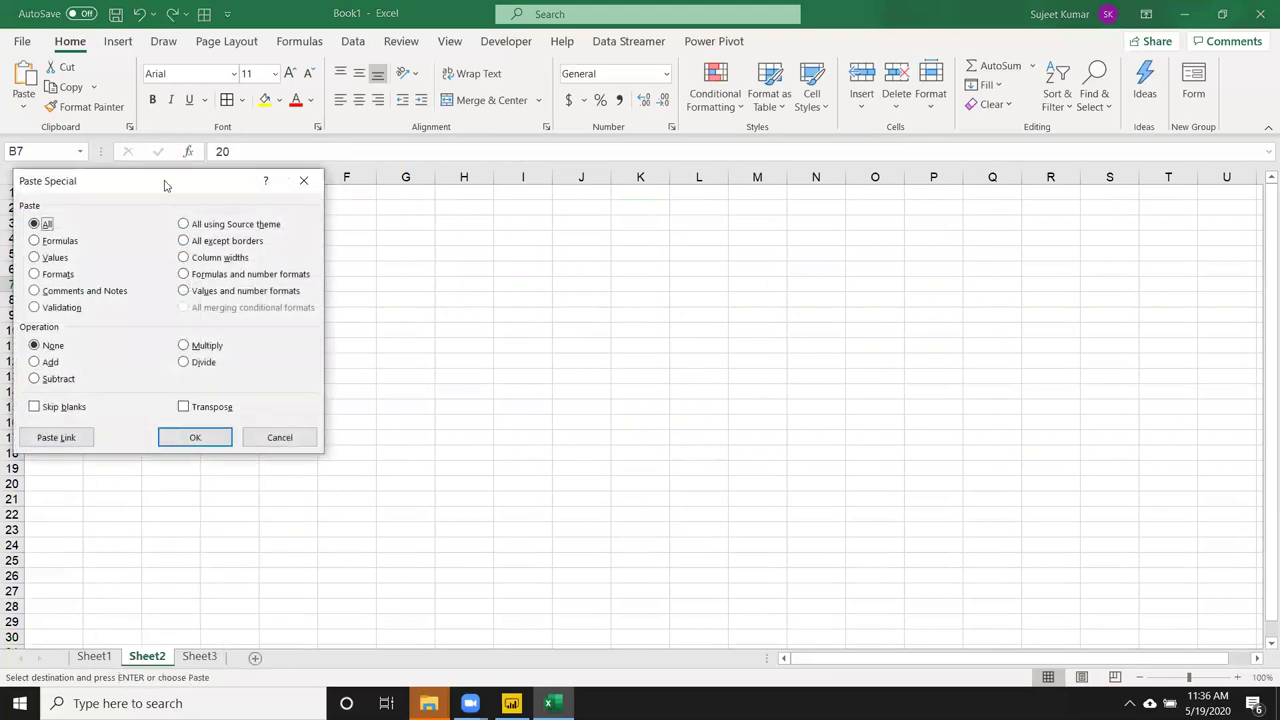
pyautogui.moveTo(181, 183); pyautogui.dragTo(736, 149)
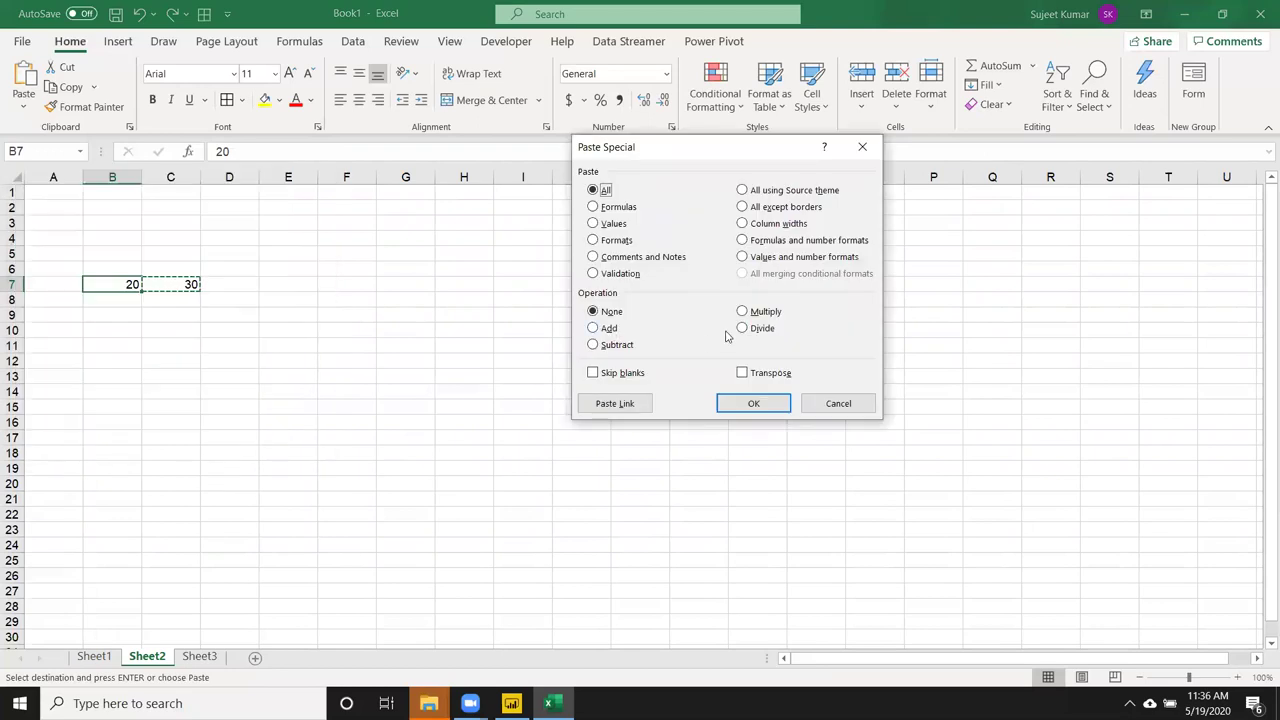
pyautogui.click(593, 328)
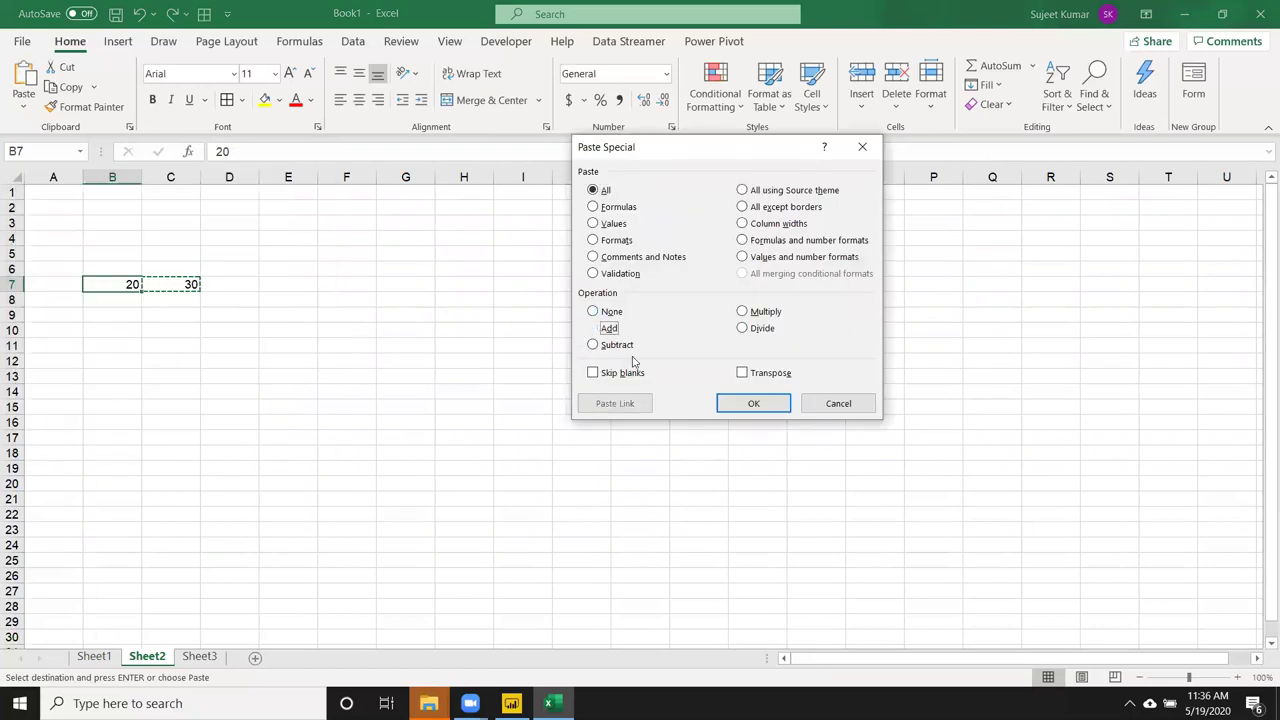
pyautogui.click(746, 406)
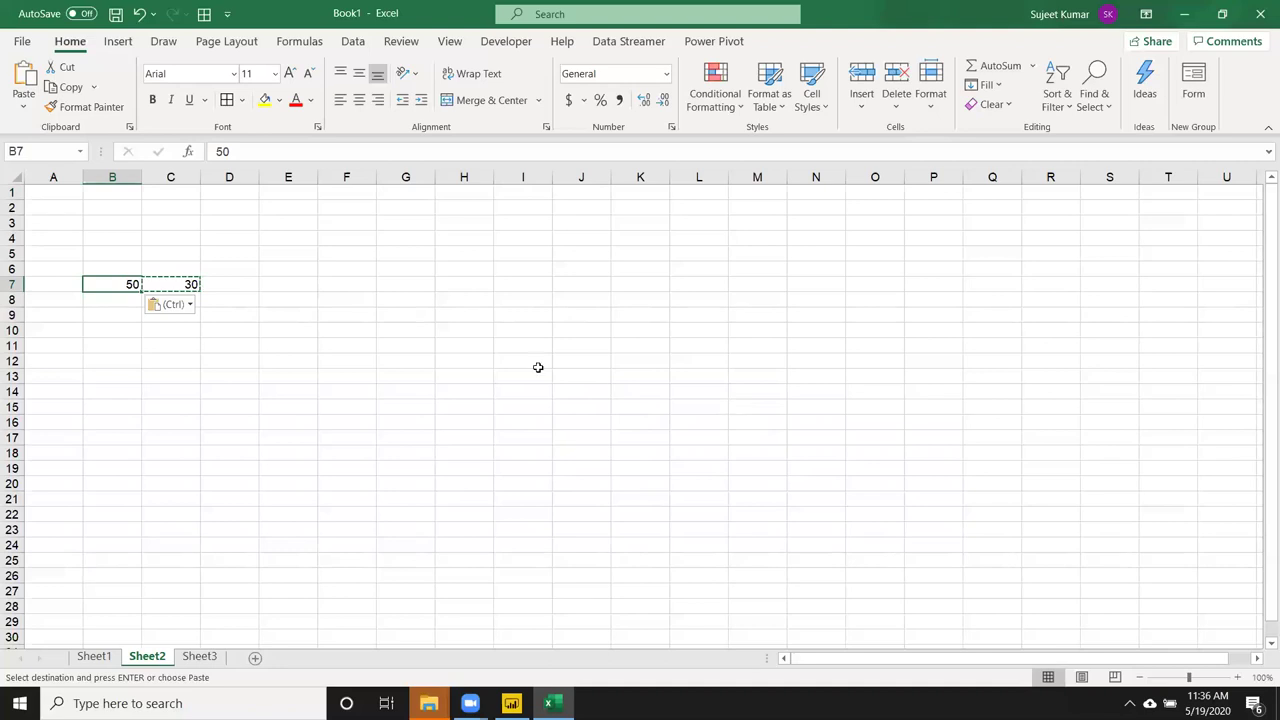
# Reopen Paste Special Add for B7 and dismiss it without applying.
pyautogui.rightClick(125, 280)
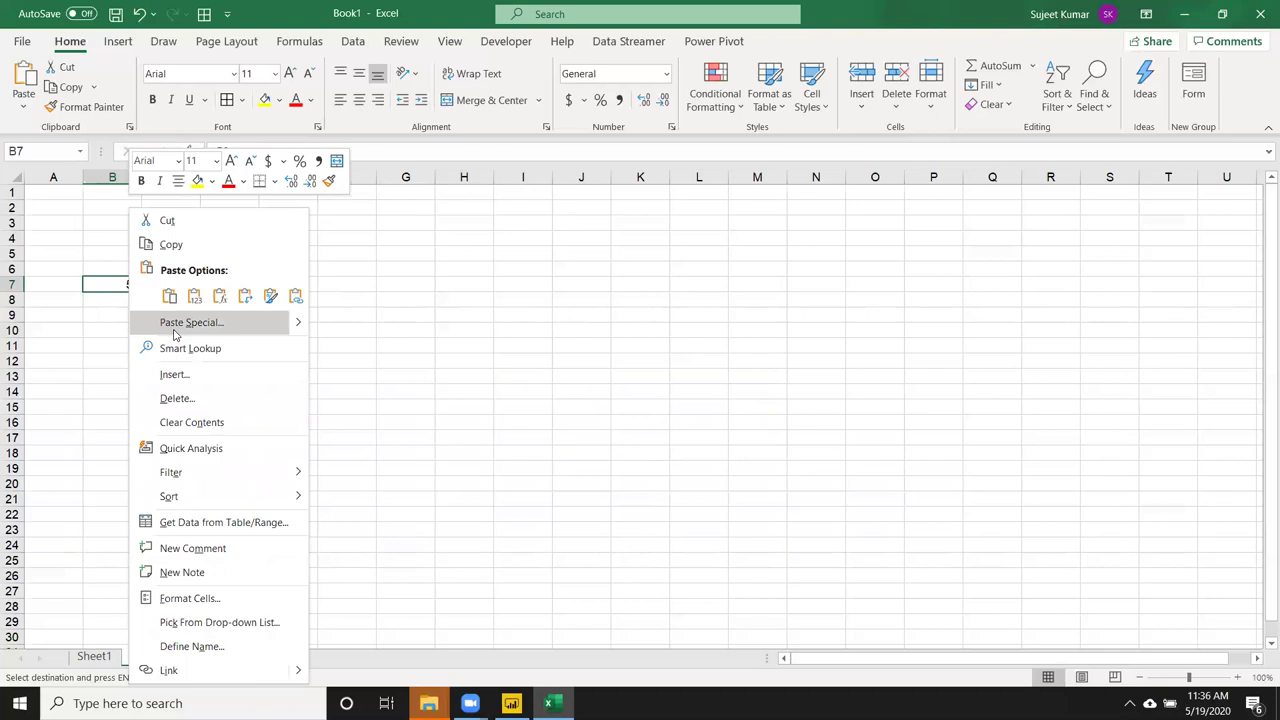
pyautogui.click(177, 328)
pyautogui.moveTo(160, 188); pyautogui.dragTo(763, 171)
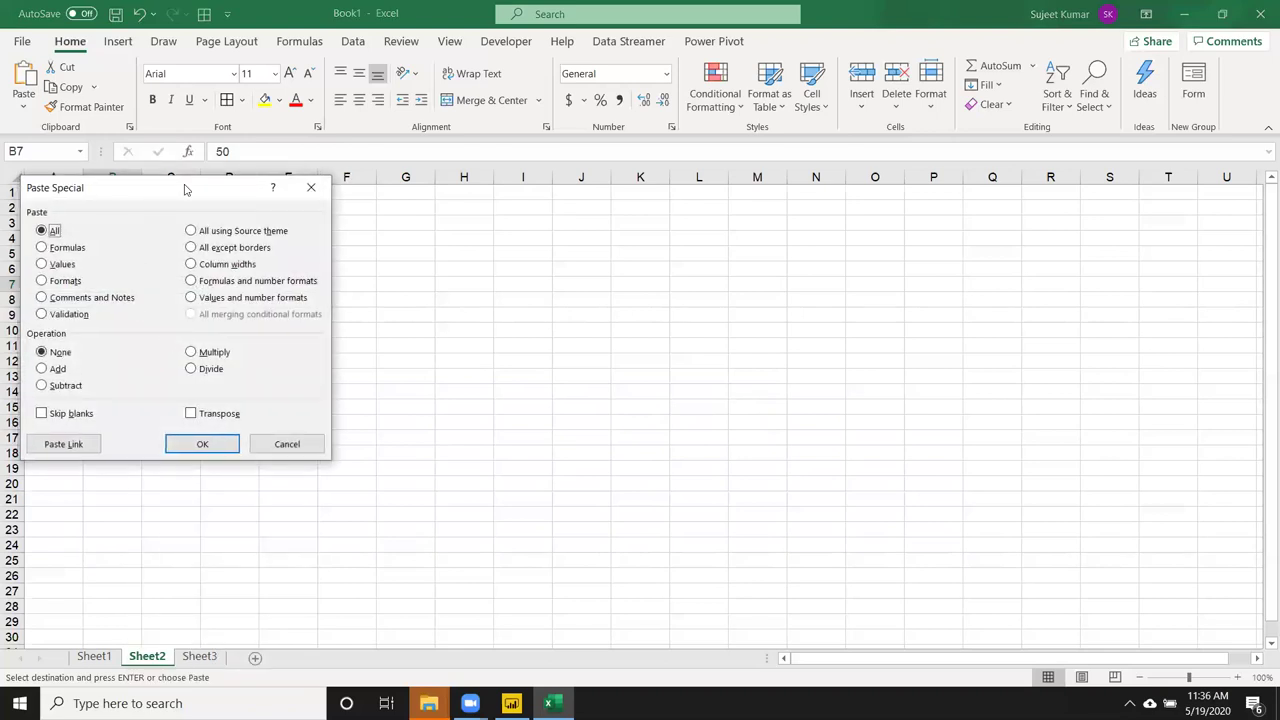
pyautogui.click(642, 352)
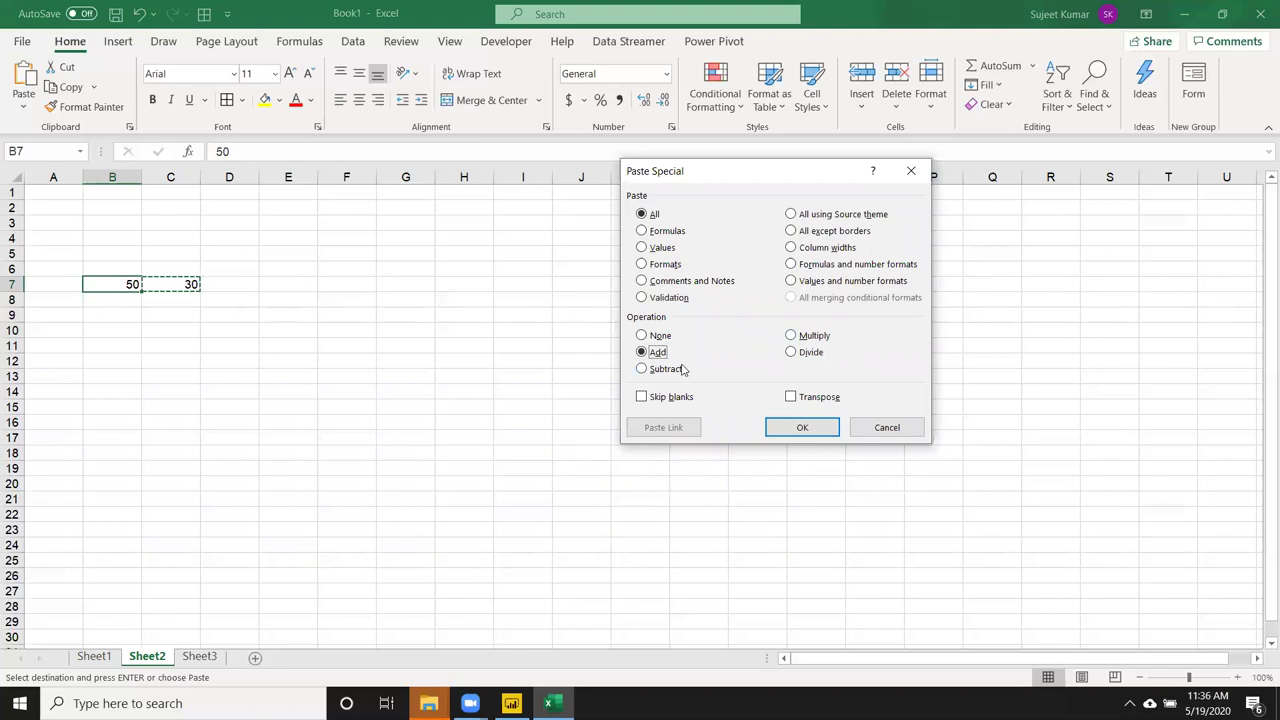
pyautogui.press('Escape')
# Clear the block B5:D10, removing the 50 and 30.
pyautogui.click(226, 348)
pyautogui.moveTo(98, 258); pyautogui.dragTo(209, 336)
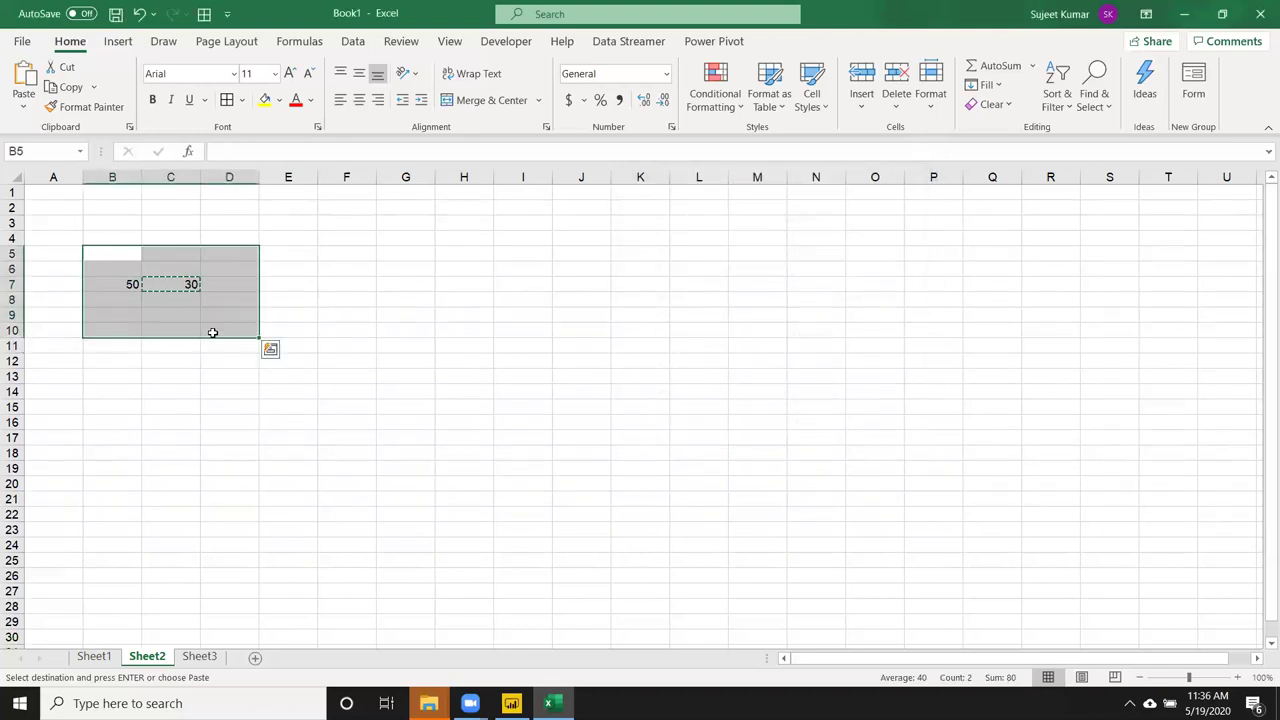
pyautogui.press('Delete')
pyautogui.click(46, 208)
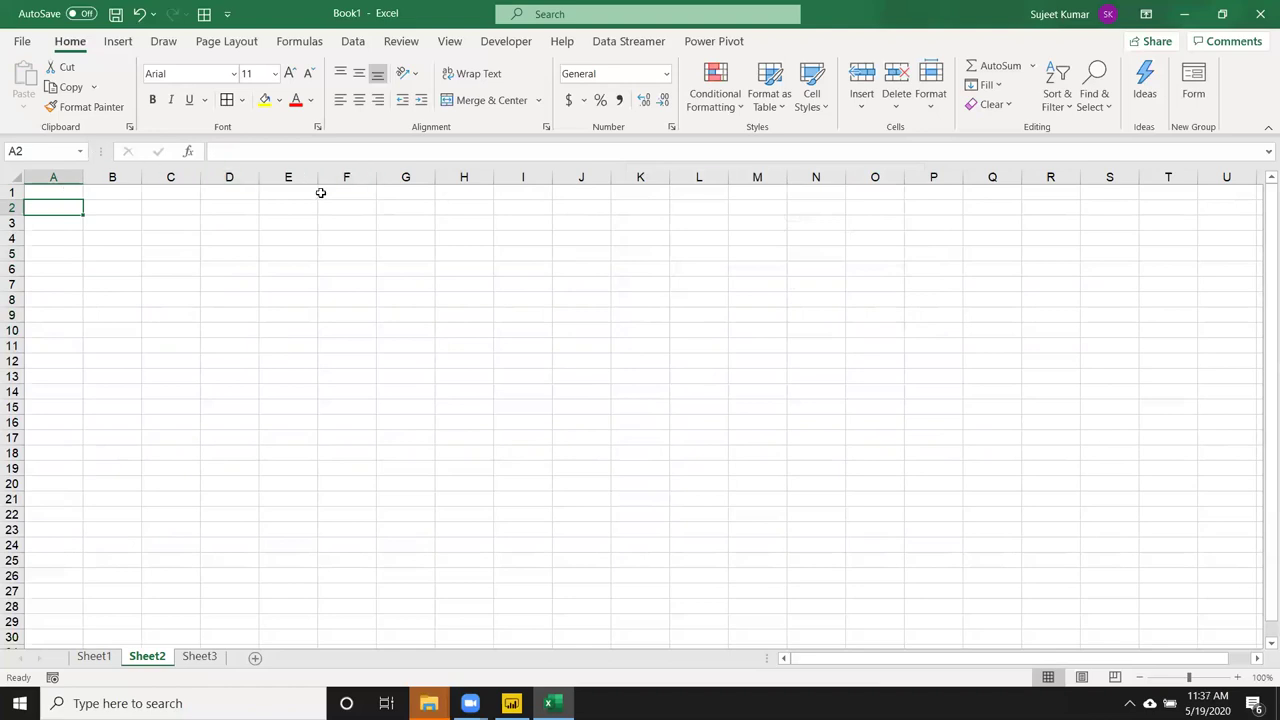
pyautogui.press('Up')
pyautogui.press('Down')
pyautogui.write('20')
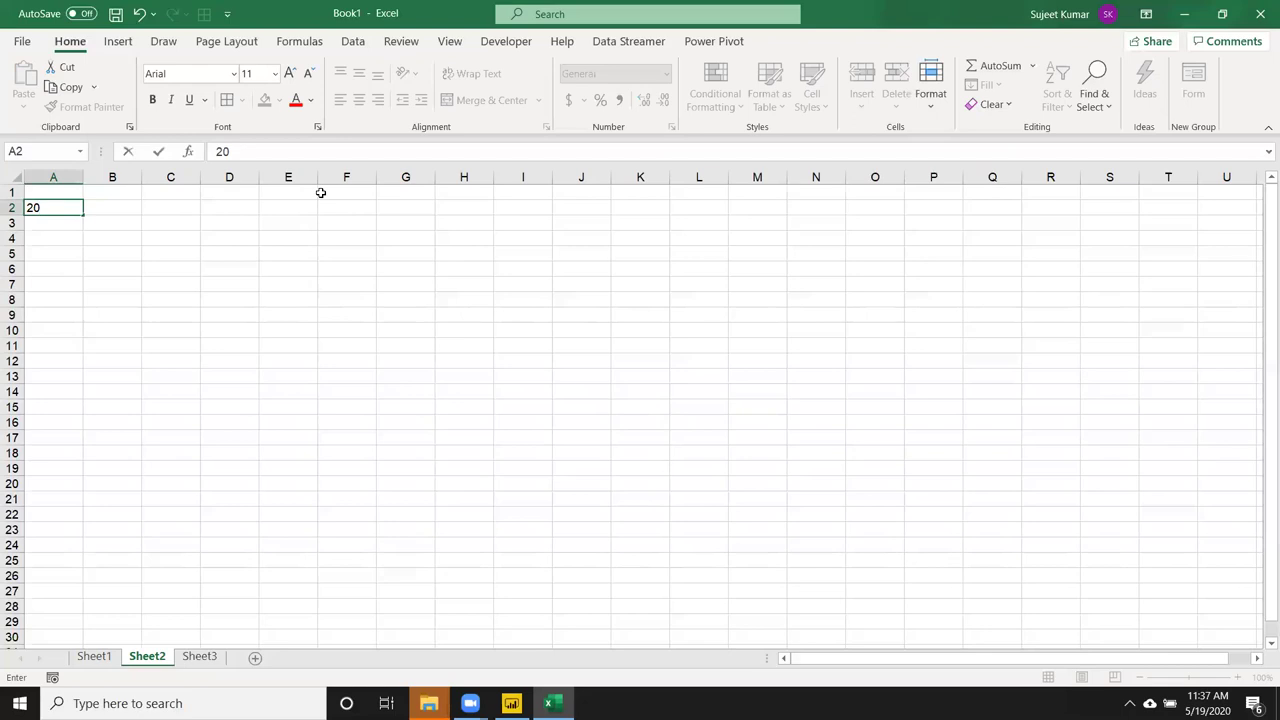
pyautogui.write('%')
pyautogui.press('Return')
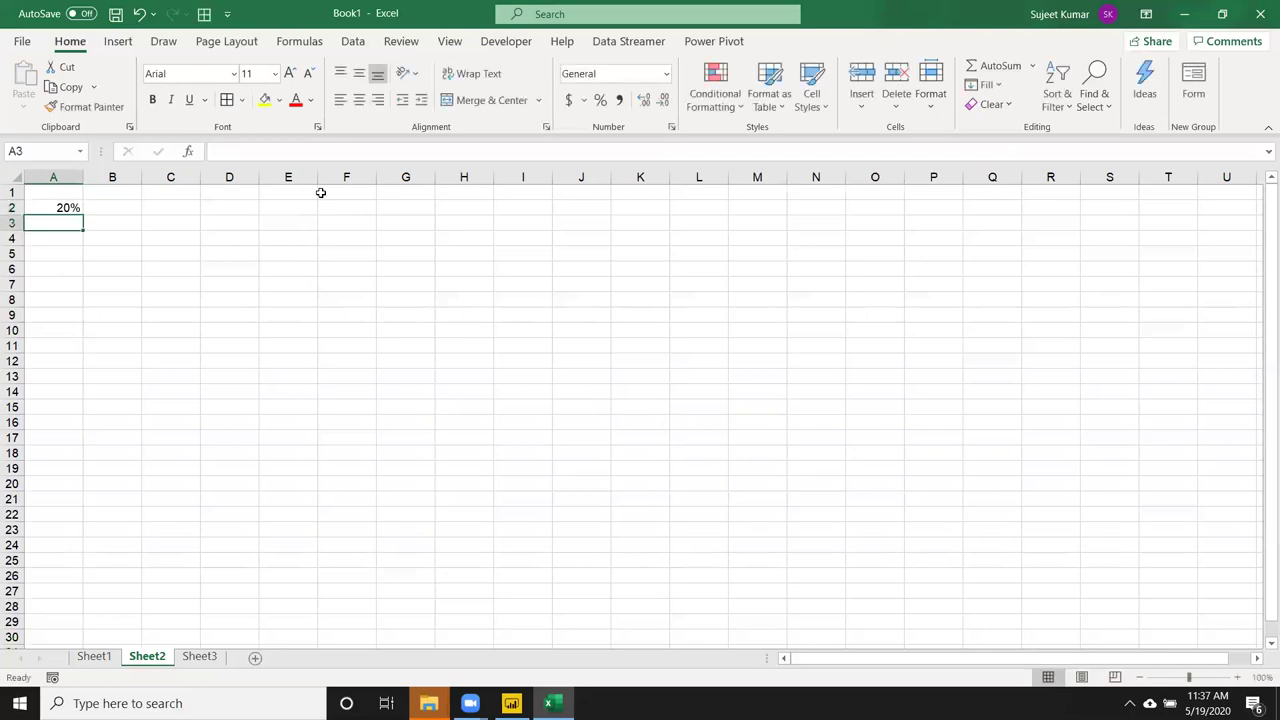
pyautogui.press('Up')
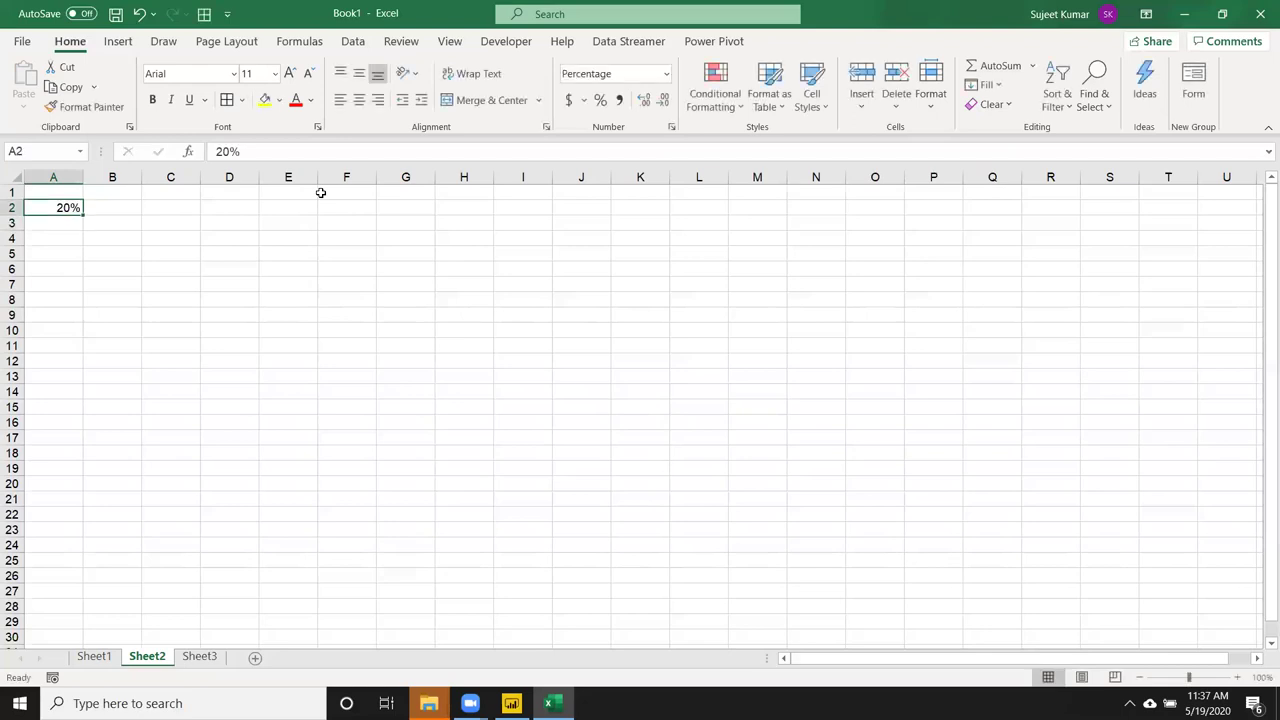
pyautogui.press('Right')
pyautogui.write('20')
pyautogui.press('Return')
pyautogui.press('Up')
pyautogui.click(600, 100)
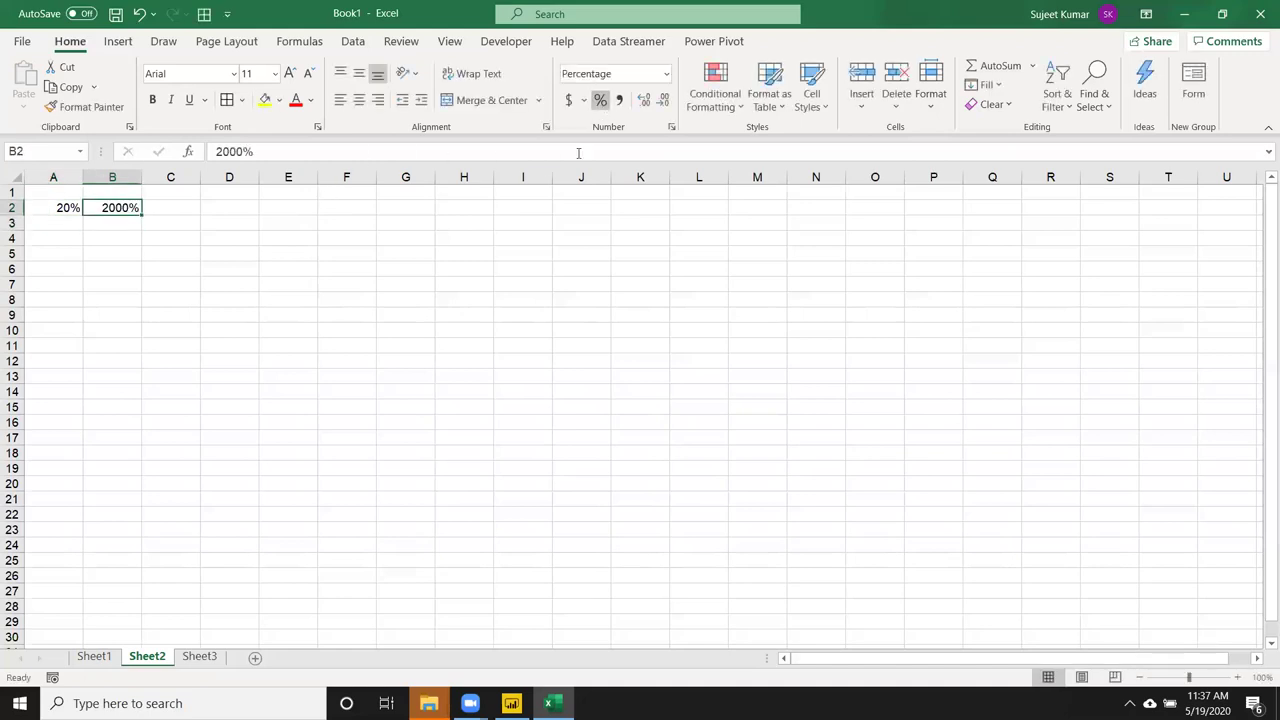
pyautogui.press('Down')
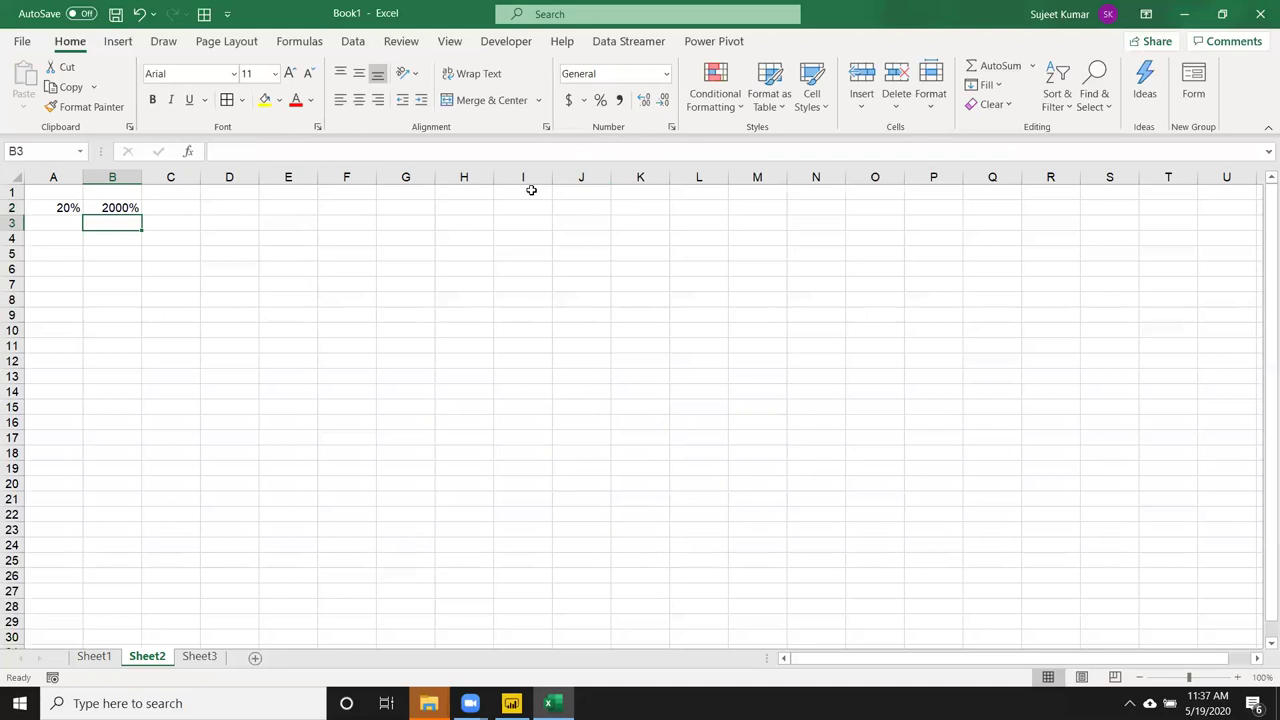
pyautogui.write('1=100%')
pyautogui.press('Return')
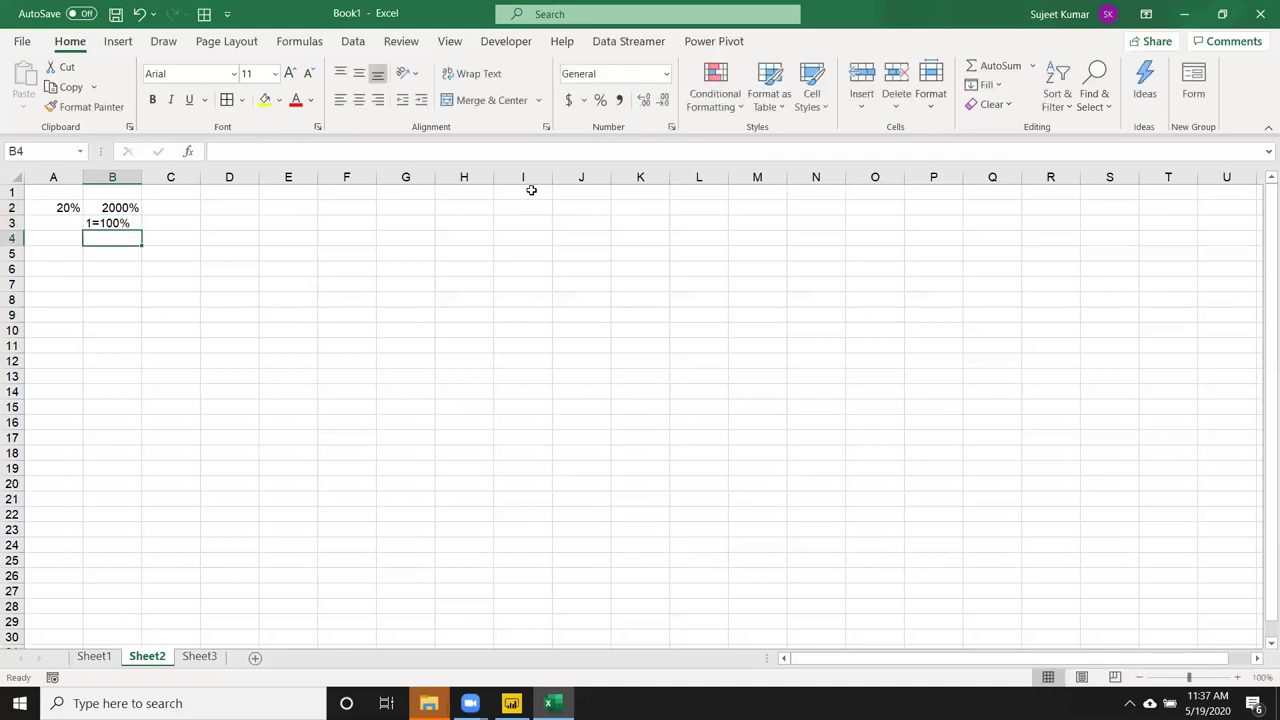
pyautogui.press('Up')
pyautogui.press('Up')
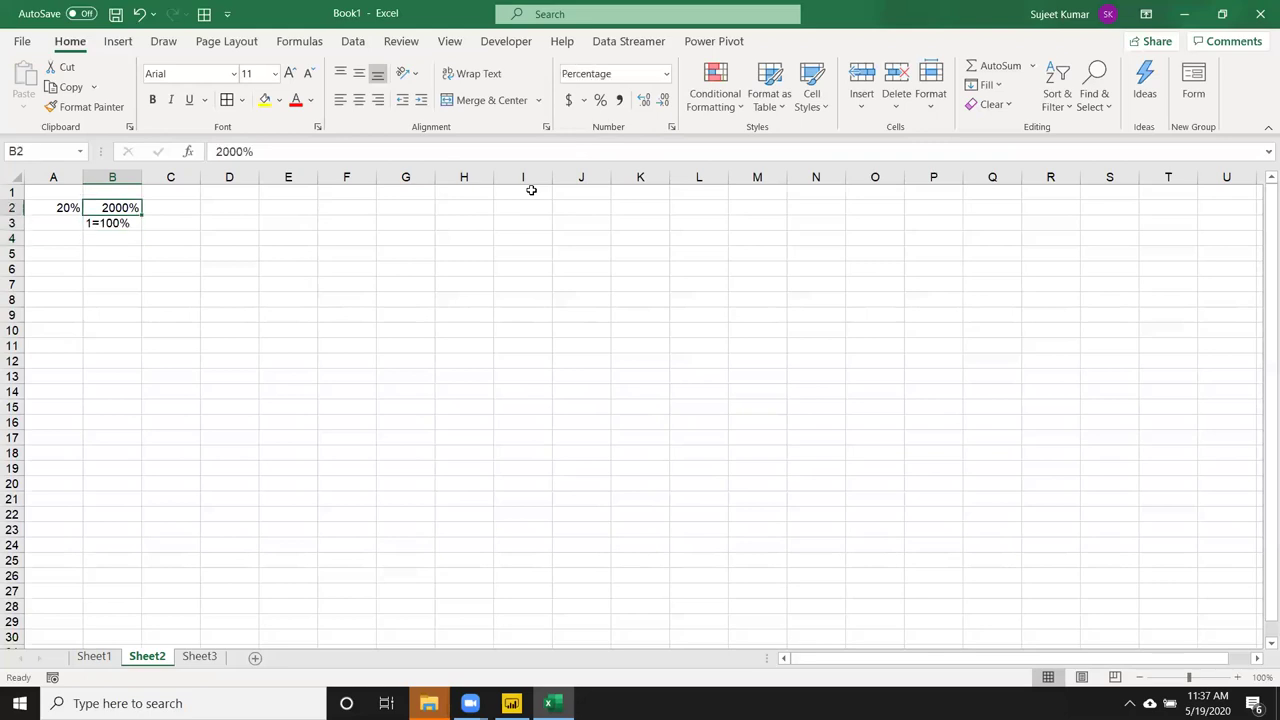
pyautogui.press('Right')
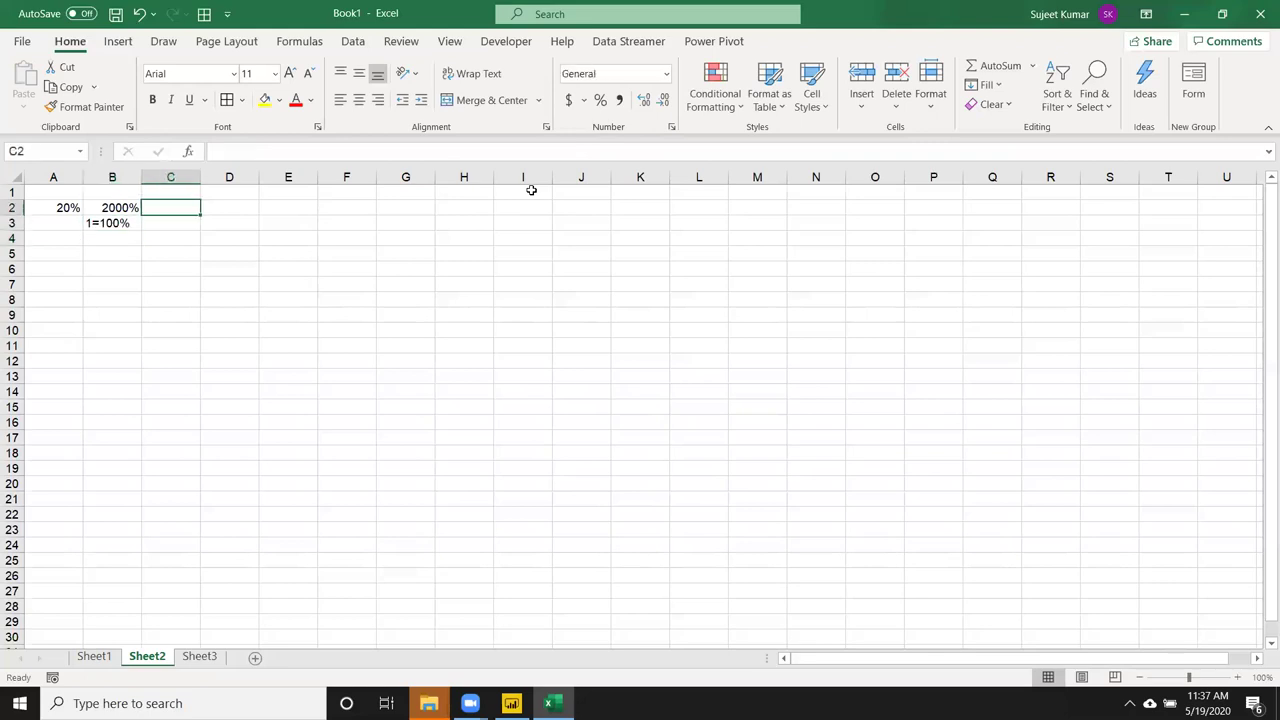
pyautogui.write('0.2')
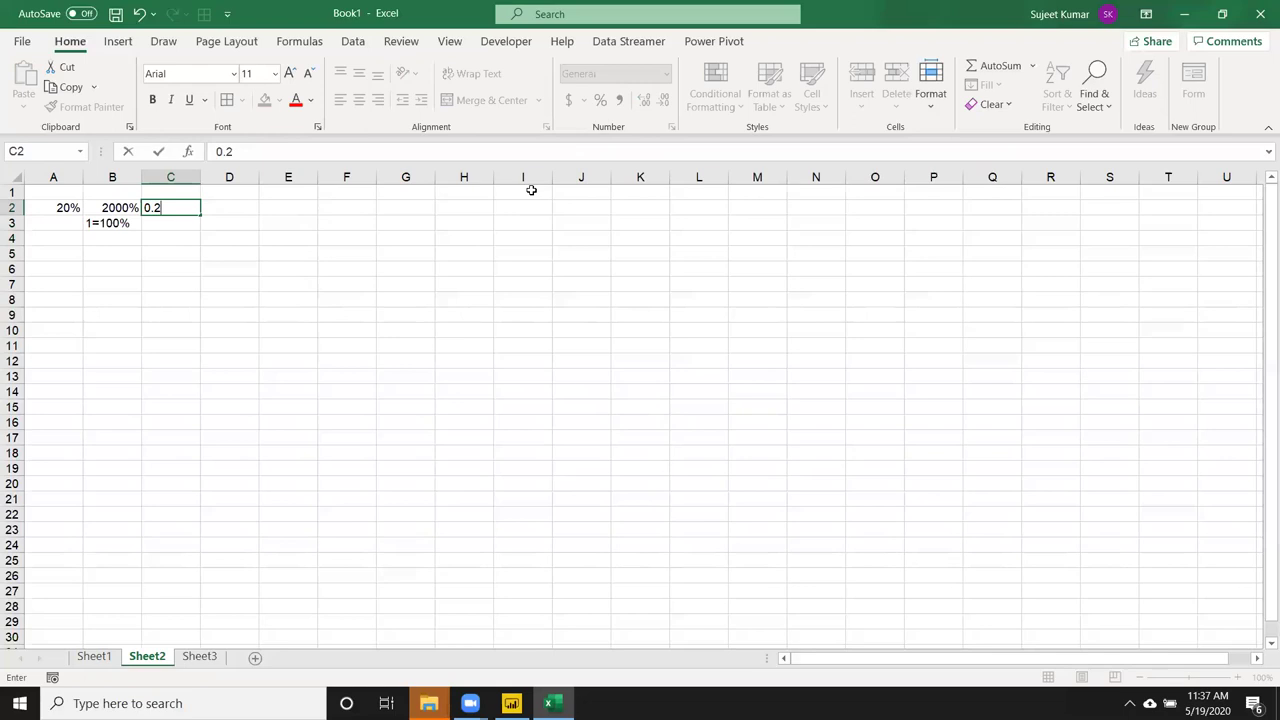
pyautogui.press('Return')
pyautogui.press('Up')
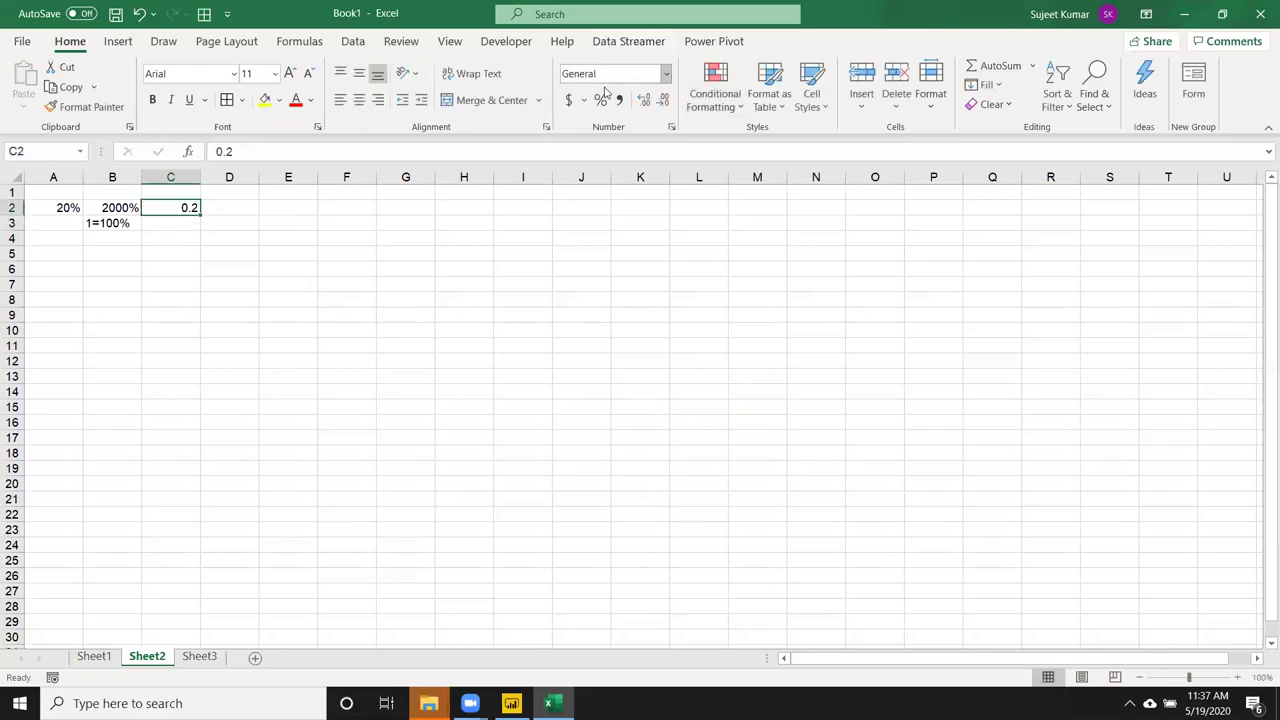
pyautogui.click(599, 100)
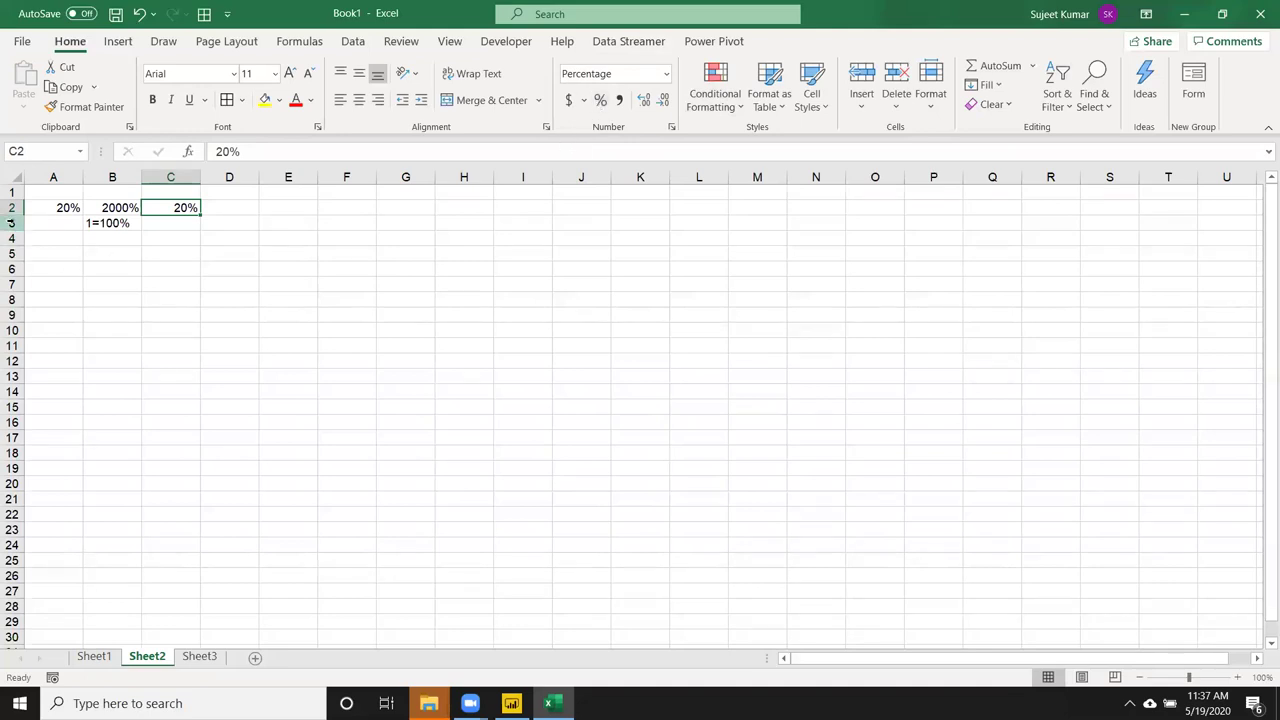
pyautogui.moveTo(11, 208); pyautogui.dragTo(11, 223)
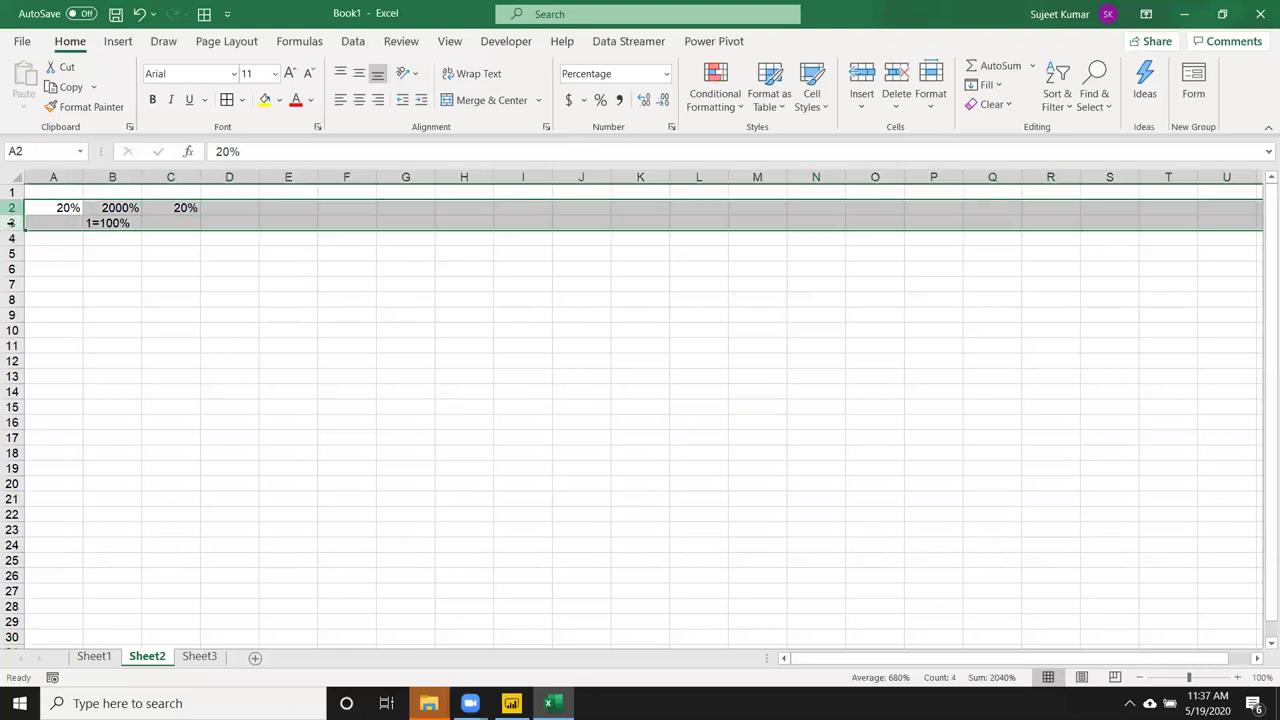
pyautogui.press('Delete')
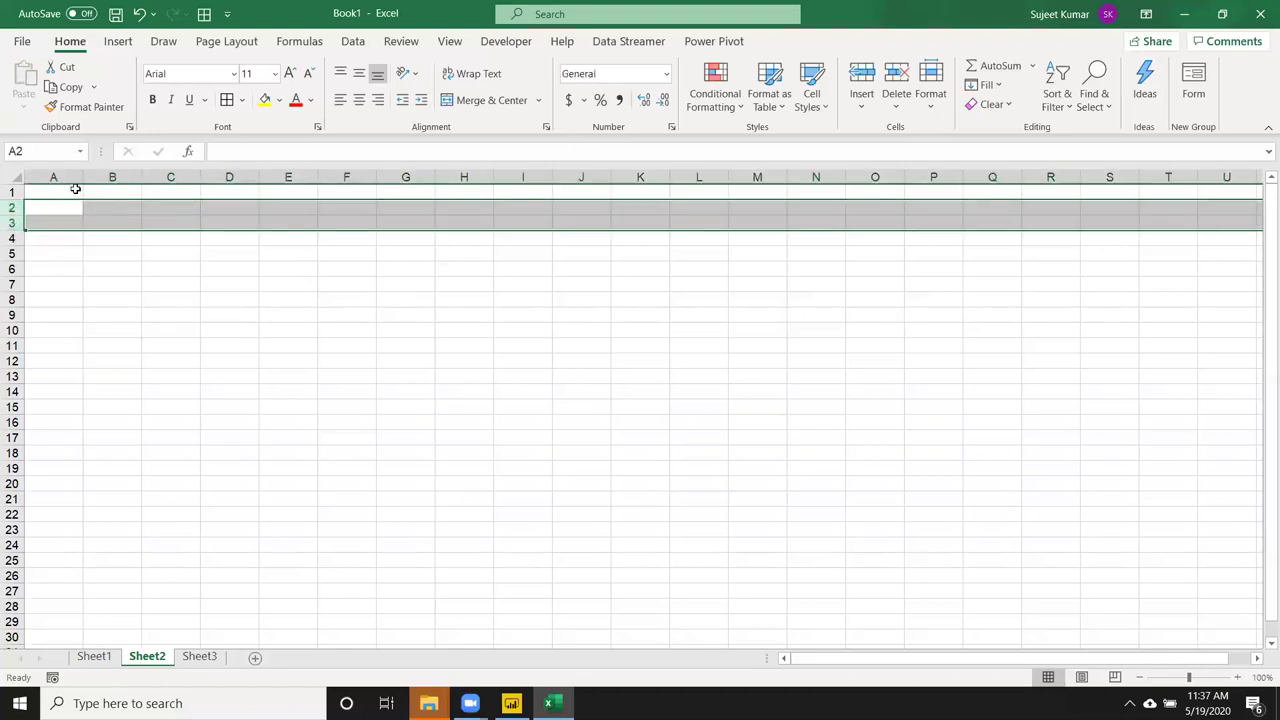
# Put a % label in A1 and a RANDBETWEEN(10,90) formula in A2.
pyautogui.click(78, 192)
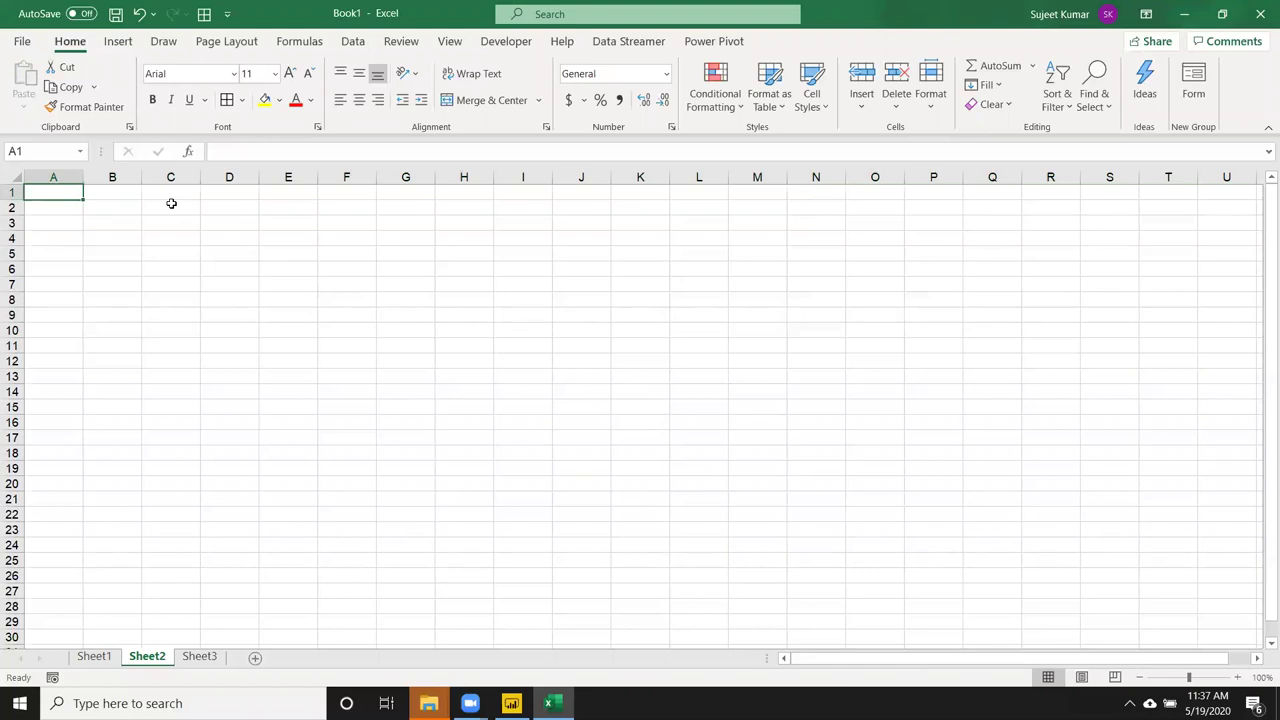
pyautogui.write('%')
pyautogui.press('Return')
pyautogui.write('=')
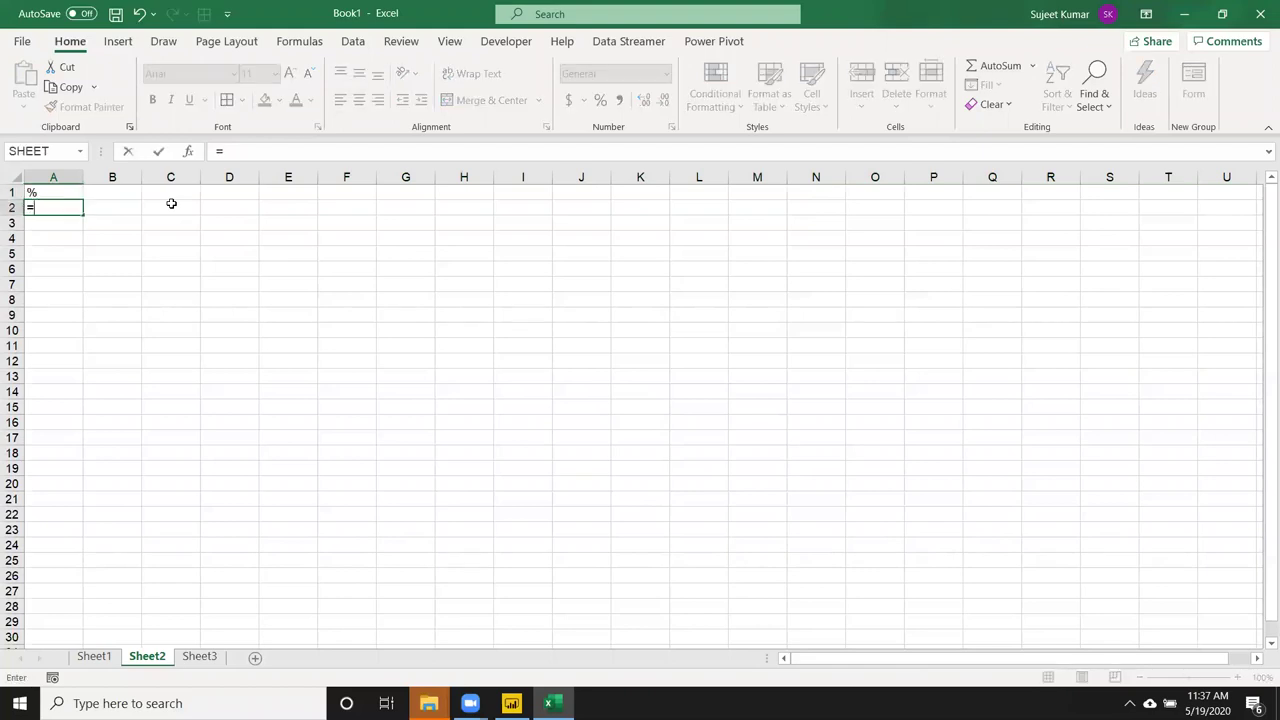
pyautogui.write('ra')
pyautogui.press('Down')
pyautogui.press('Down')
pyautogui.press('Down')
pyautogui.press('Tab')
pyautogui.write('0,80')
pyautogui.press('Return')
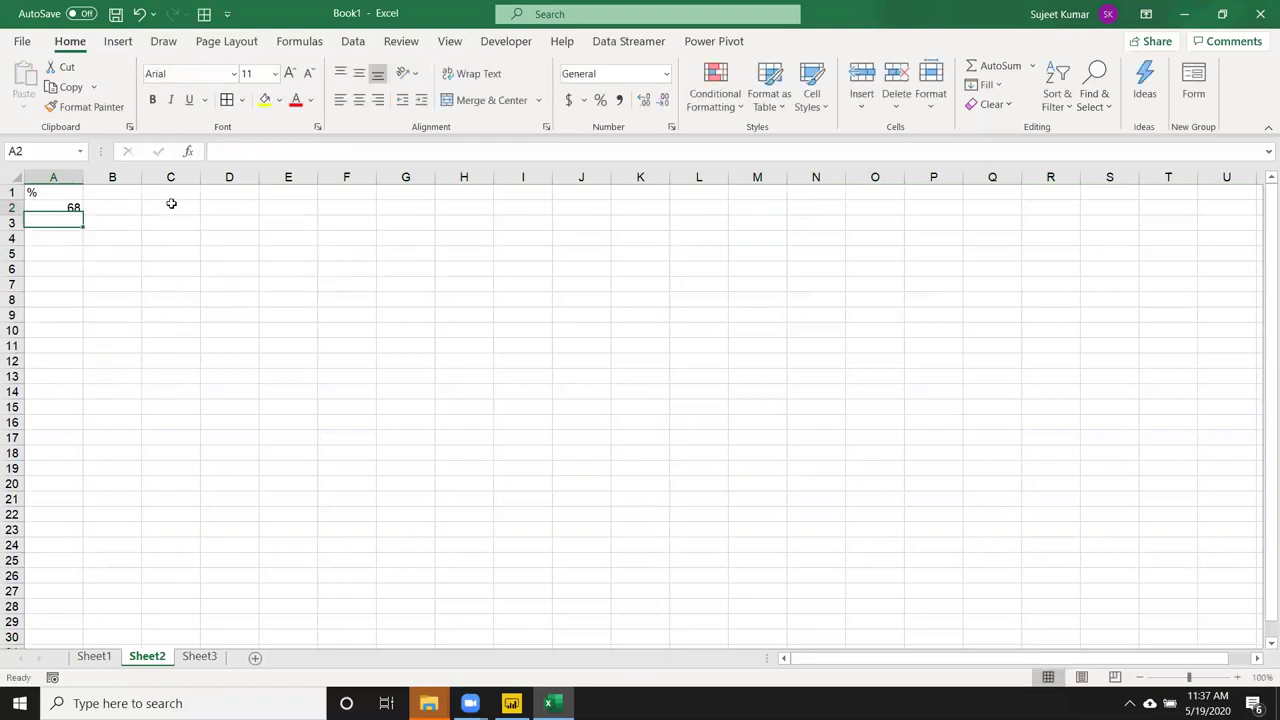
# Fill the RANDBETWEEN formula across to column J and down to row 16.
pyautogui.press('Up')
pyautogui.hotkey('shift', 'Right')
pyautogui.hotkey('shift', 'Right')
pyautogui.hotkey('shift', 'Right')
pyautogui.hotkey('shift', 'Right')
pyautogui.hotkey('shift', 'Right')
pyautogui.hotkey('shift', 'Right')
pyautogui.hotkey('shift', 'Right')
pyautogui.hotkey('shift', 'Down')
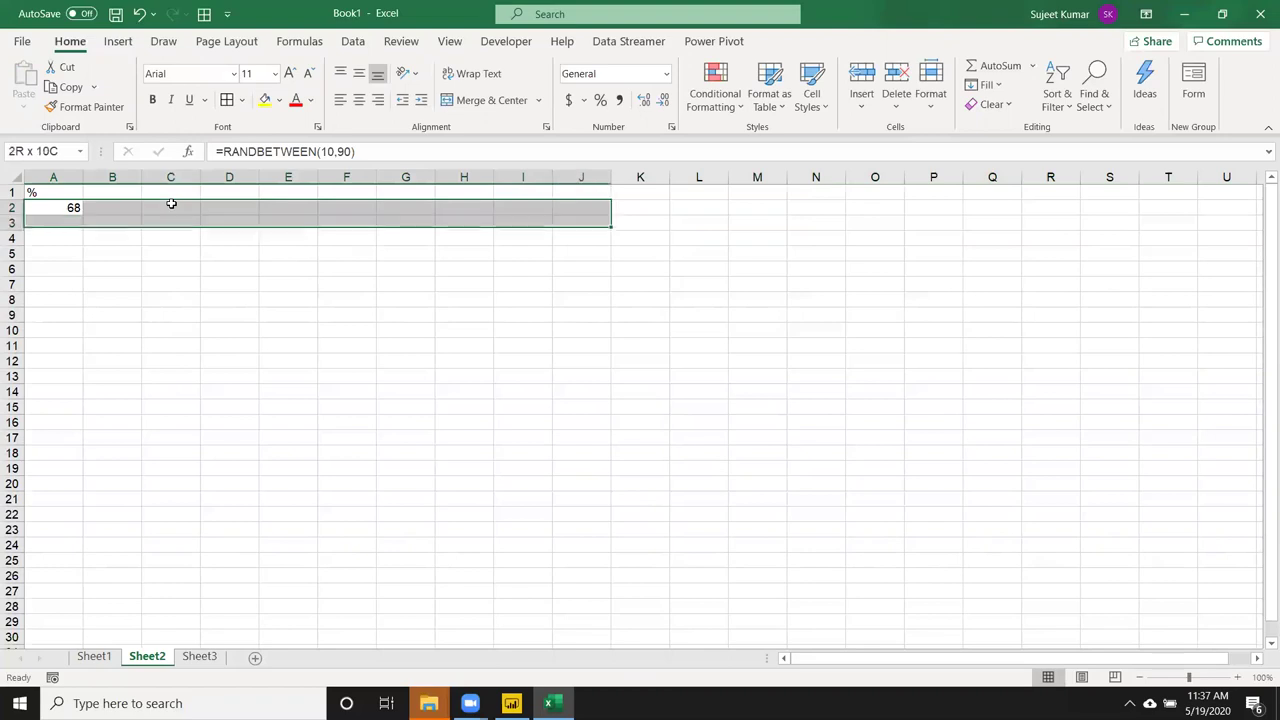
pyautogui.hotkey('shift', 'Down')
pyautogui.hotkey('shift', 'Down')
pyautogui.hotkey('shift', 'Down')
pyautogui.hotkey('shift', 'Down')
pyautogui.hotkey('ctrl', 'r')
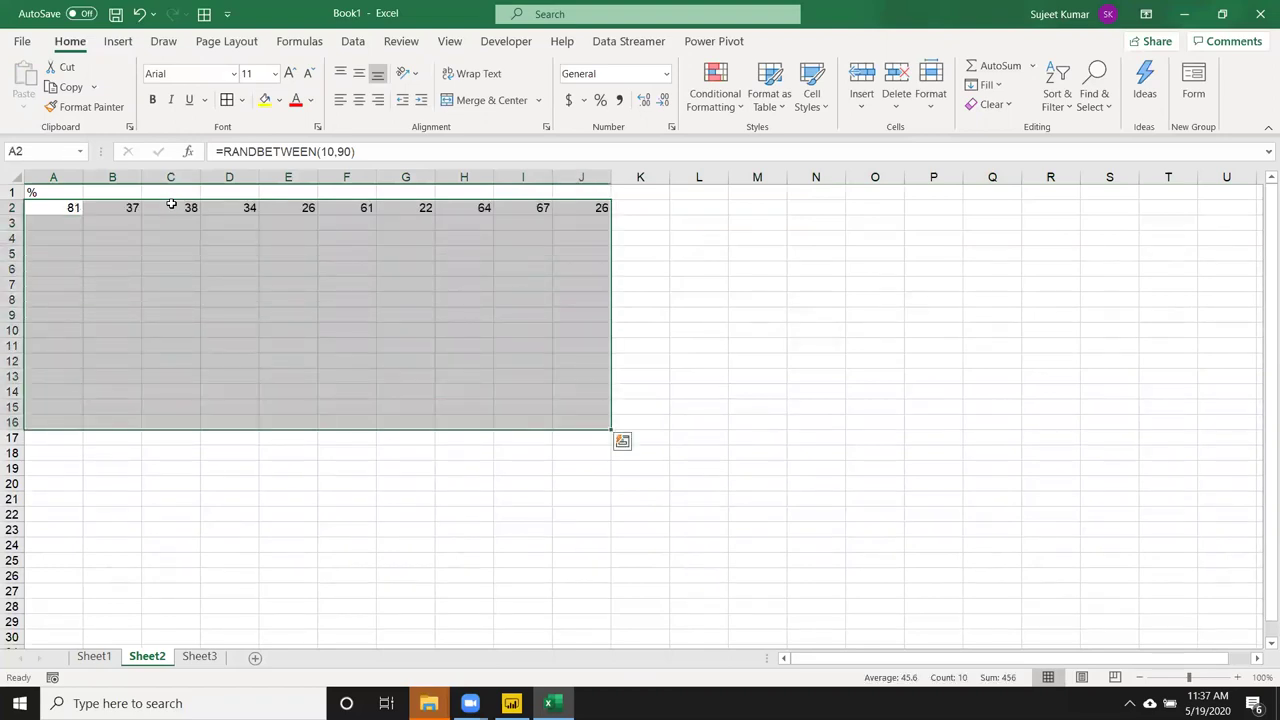
pyautogui.hotkey('ctrl', 'd')
# Copy A2:J16 and paste it back as fixed values.
pyautogui.hotkey('ctrl', 'c')
pyautogui.click(23, 100)
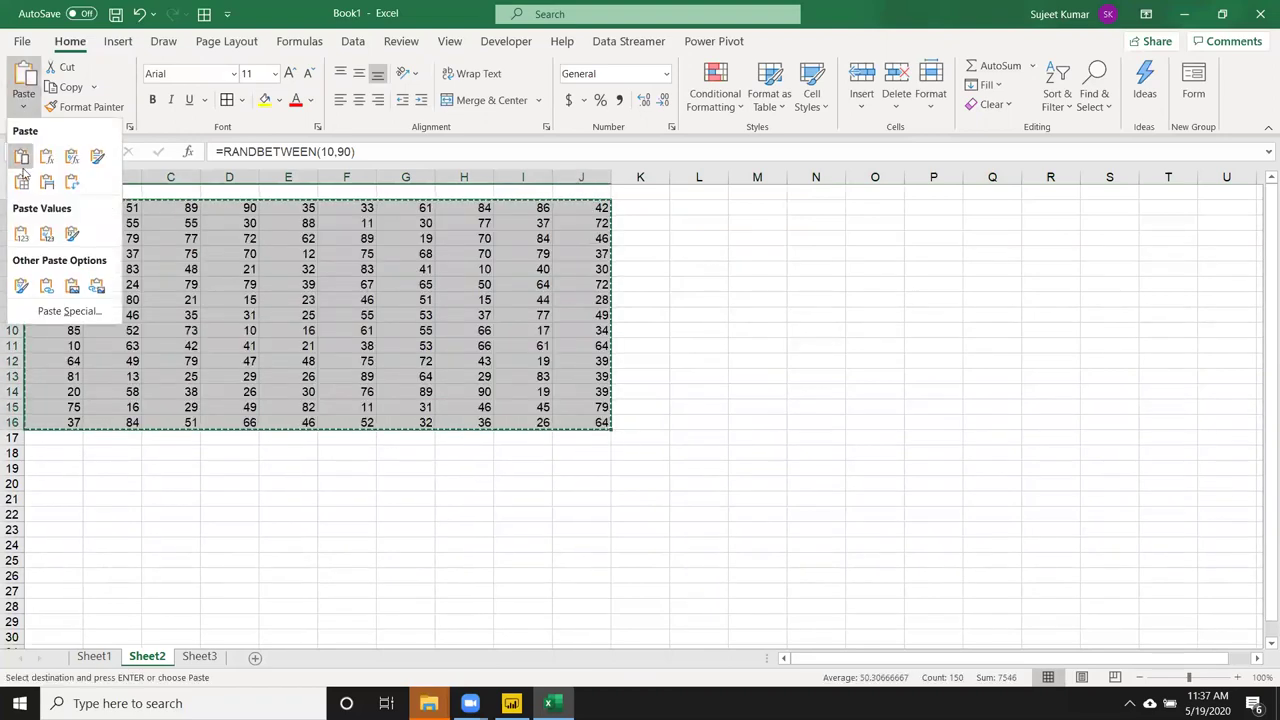
pyautogui.click(21, 233)
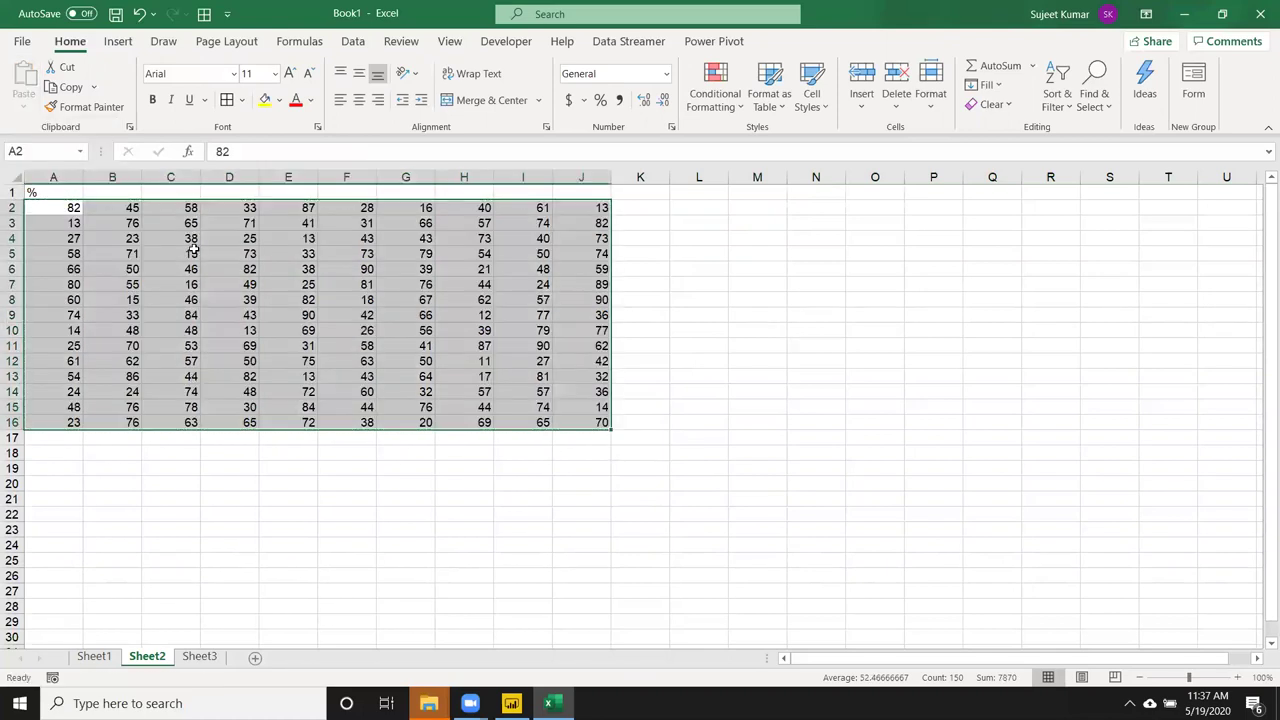
pyautogui.click(736, 240)
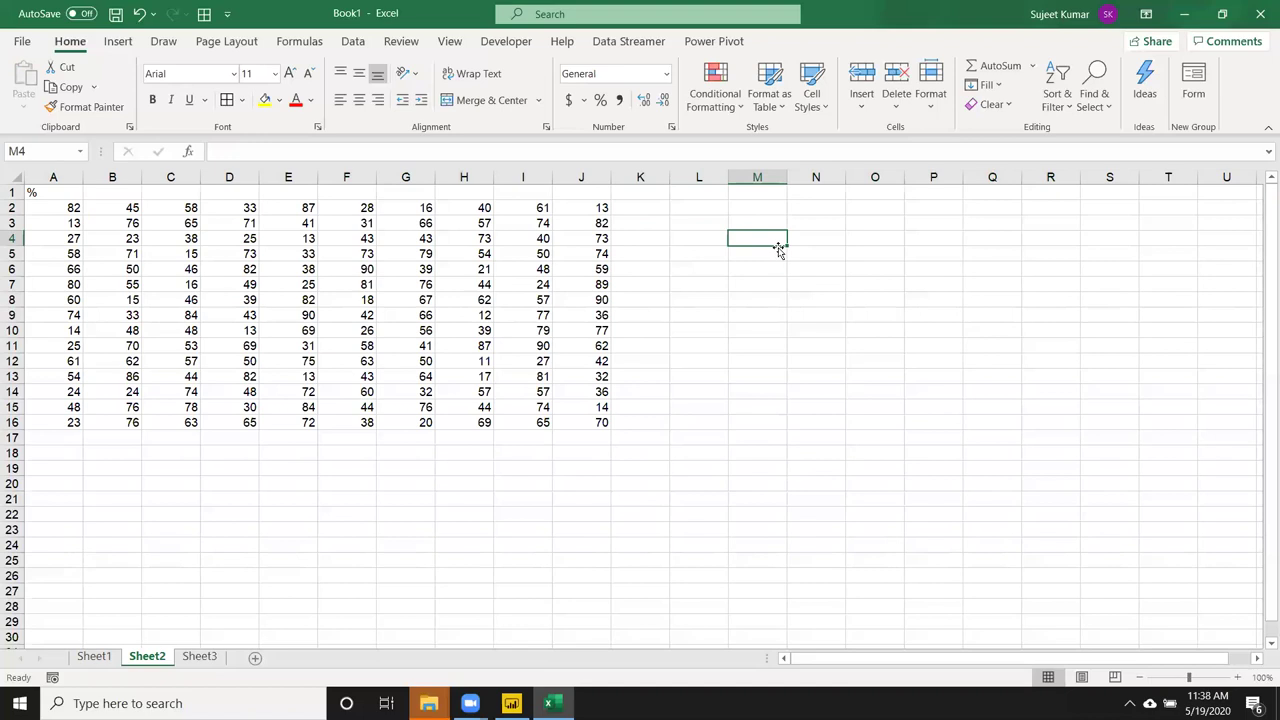
# Check A2's value, cancelling a trial percent edit so it stays 82.
pyautogui.click(54, 206)
pyautogui.click(257, 152)
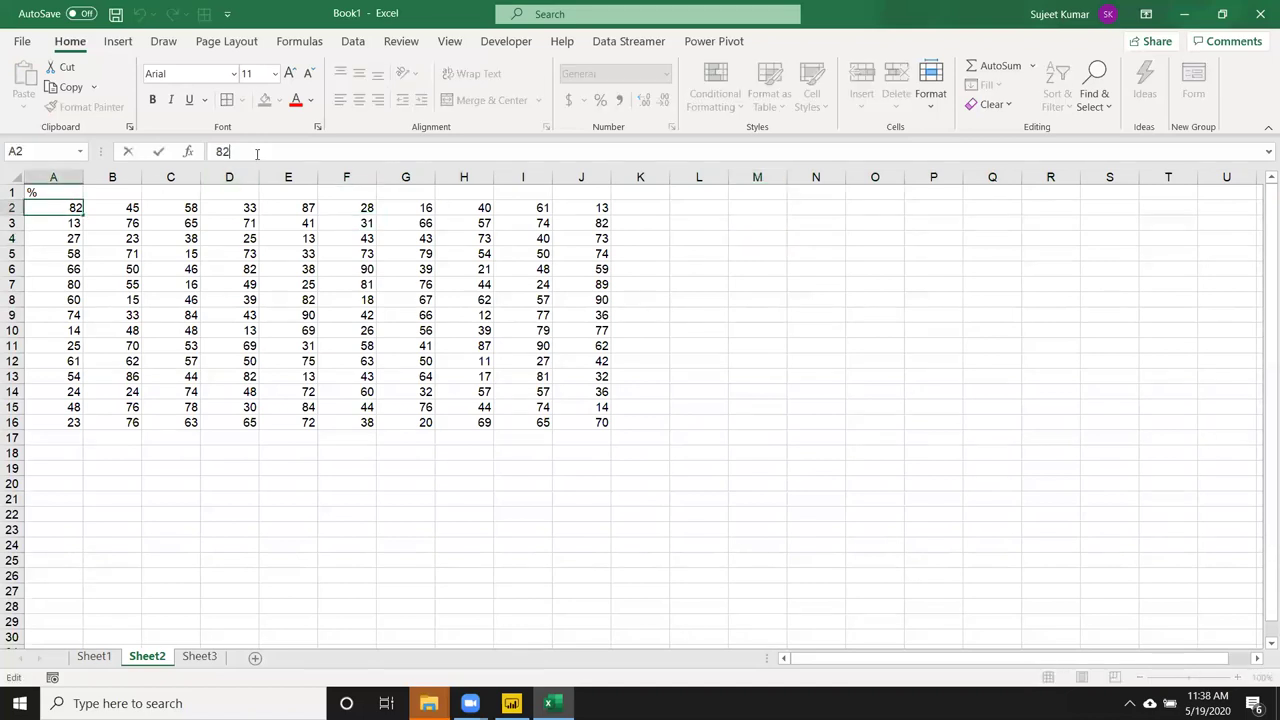
pyautogui.write('%')
pyautogui.press('Escape')
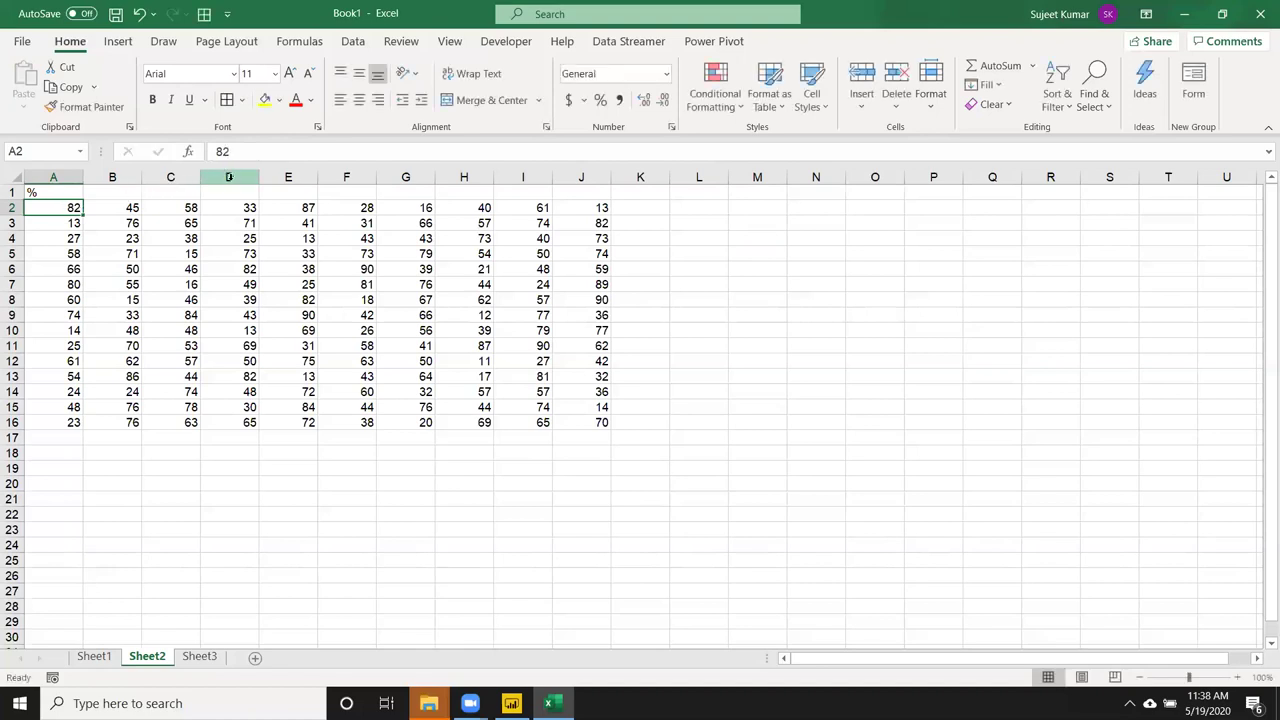
# Enter 100 in cell M4 and copy it.
pyautogui.click(751, 233)
pyautogui.write('100')
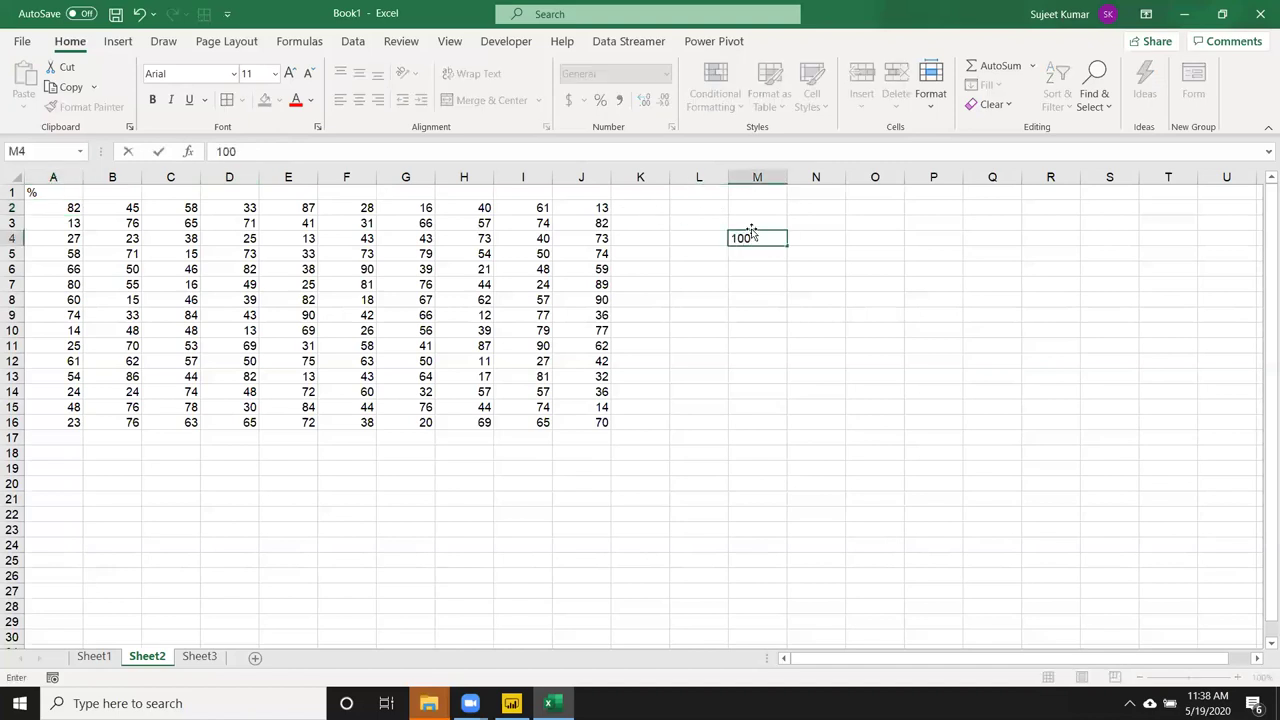
pyautogui.press('Return')
pyautogui.click(751, 236)
pyautogui.hotkey('ctrl', 'c')
# Divide every score in A2:J16 by the copied 100 using Paste Special Divide.
pyautogui.click(74, 208)
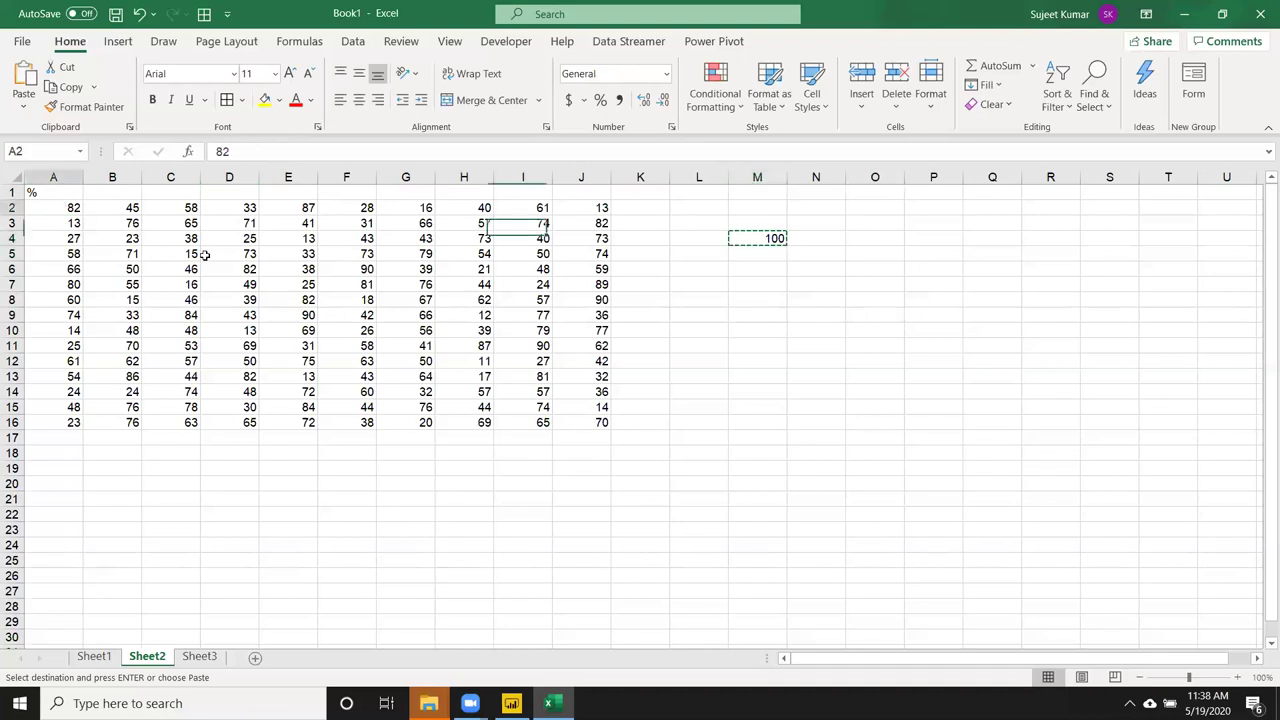
pyautogui.moveTo(203, 255); pyautogui.dragTo(600, 425)
pyautogui.rightClick(527, 362)
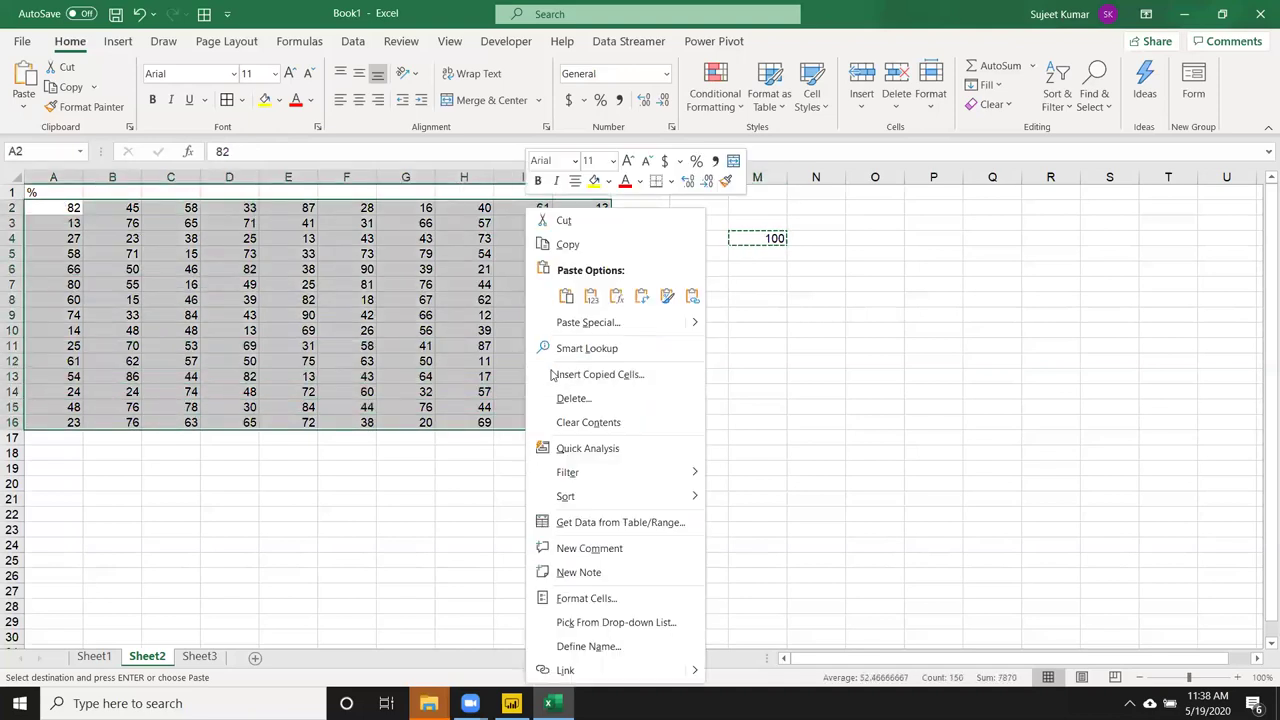
pyautogui.click(582, 324)
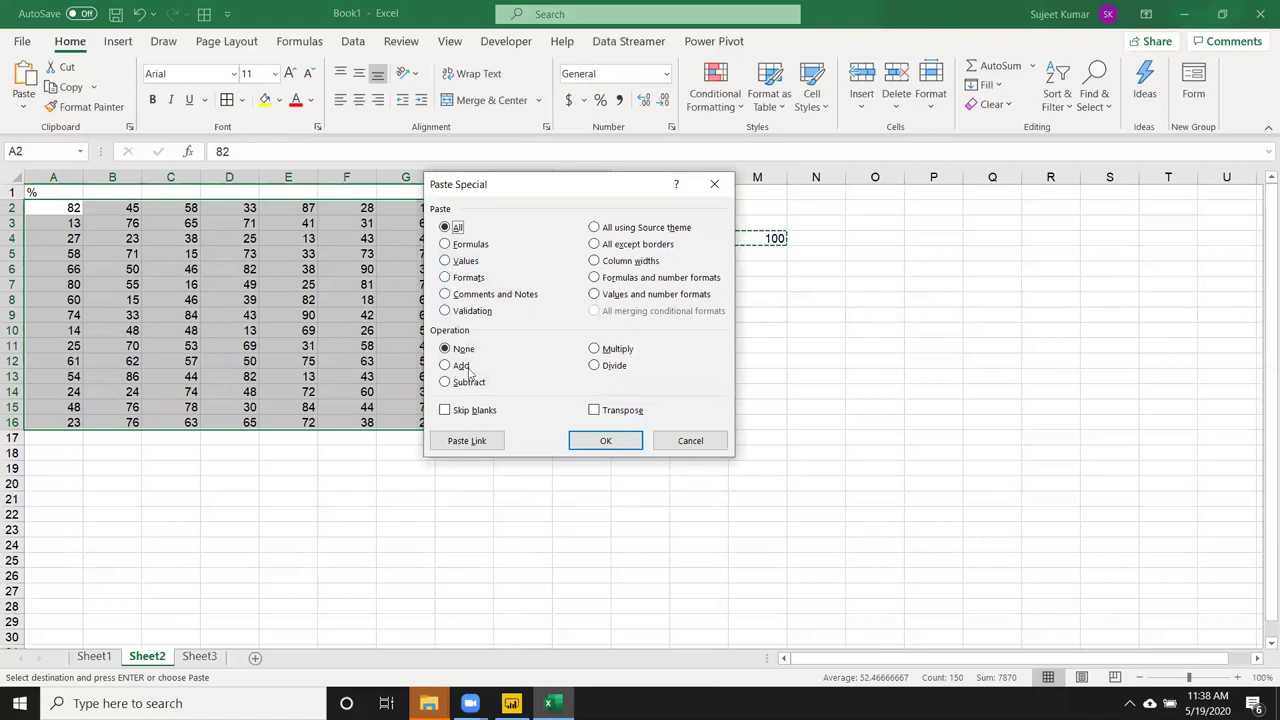
pyautogui.click(608, 366)
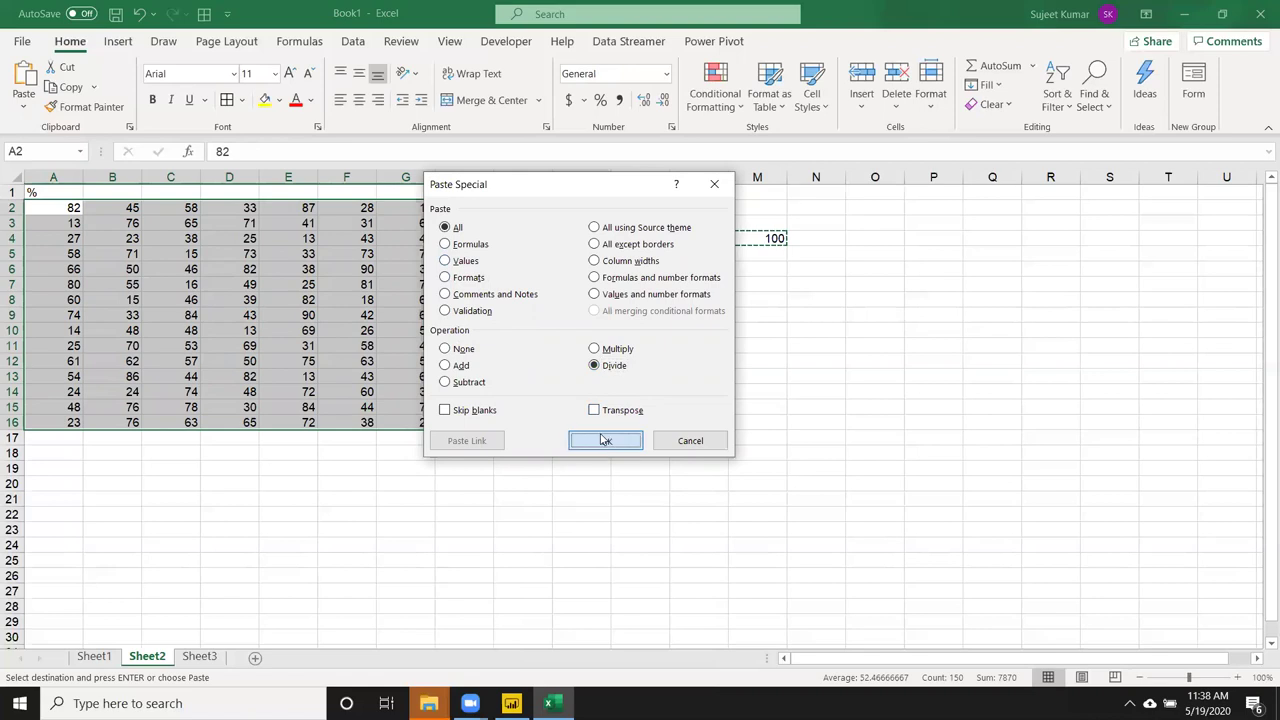
pyautogui.click(604, 440)
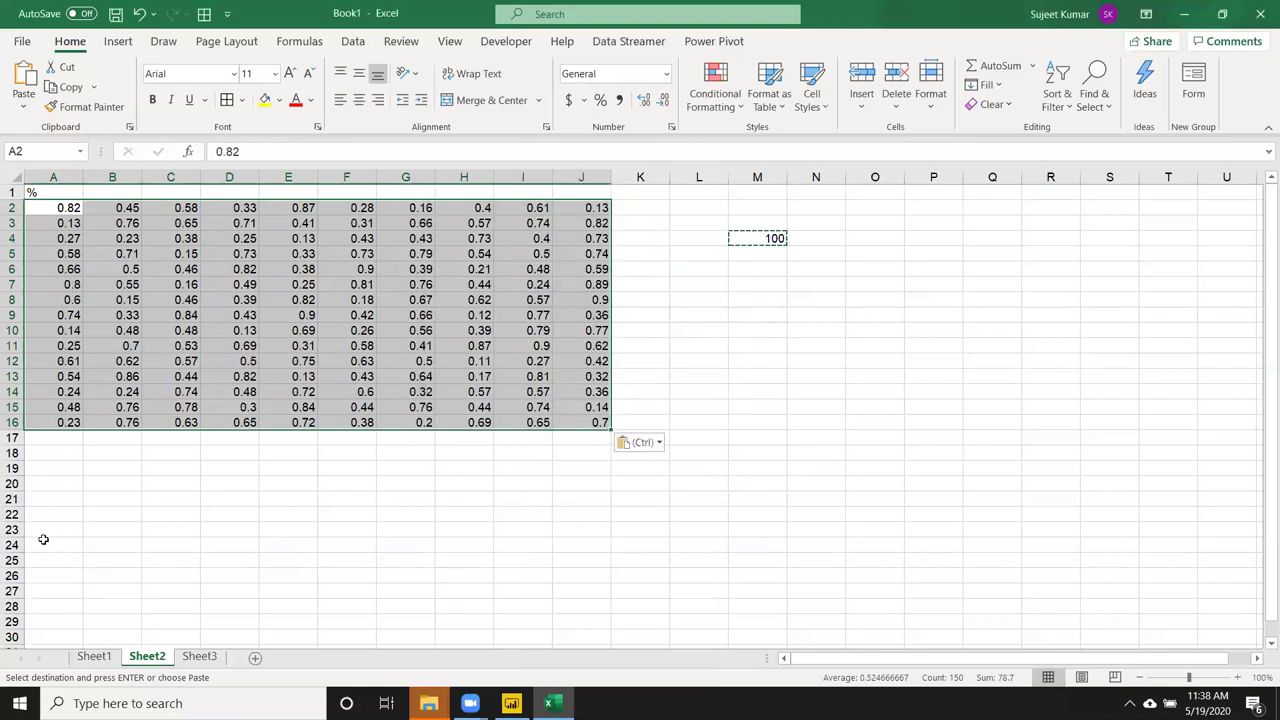
# Apply Percent Style to the block, then undo both the percent formatting and the division.
pyautogui.click(600, 100)
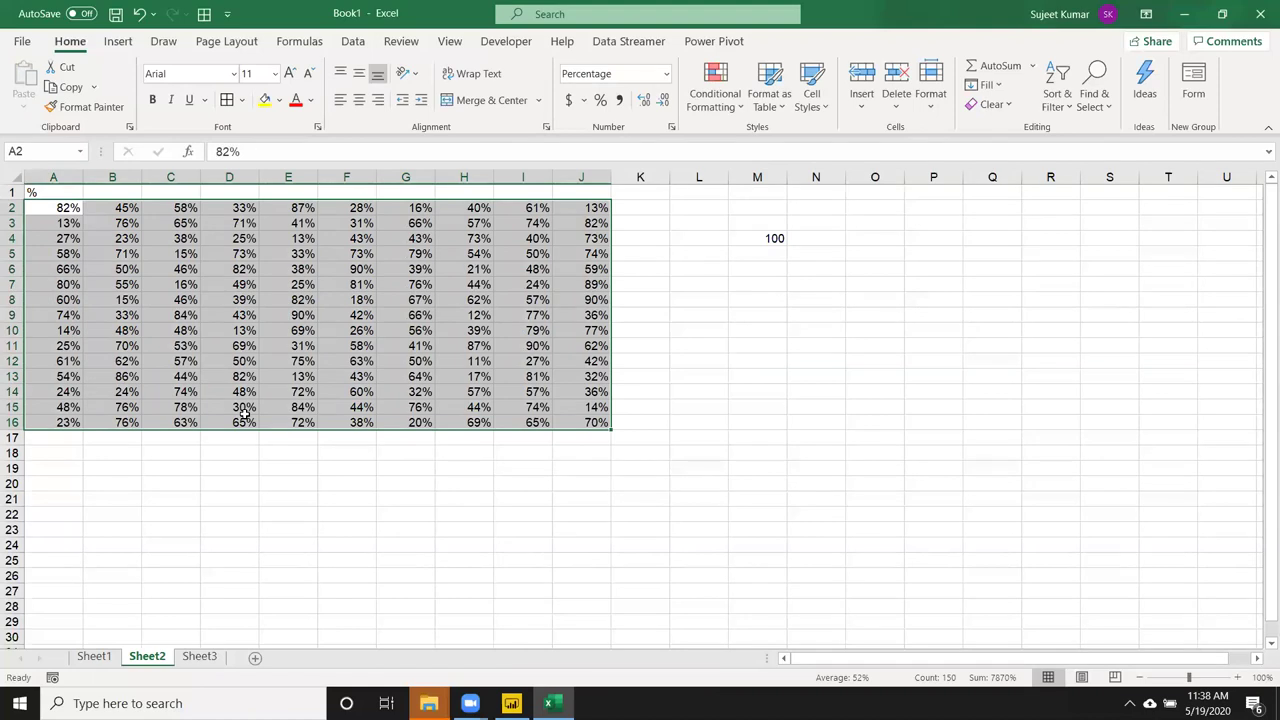
pyautogui.hotkey('ctrl', 'z')
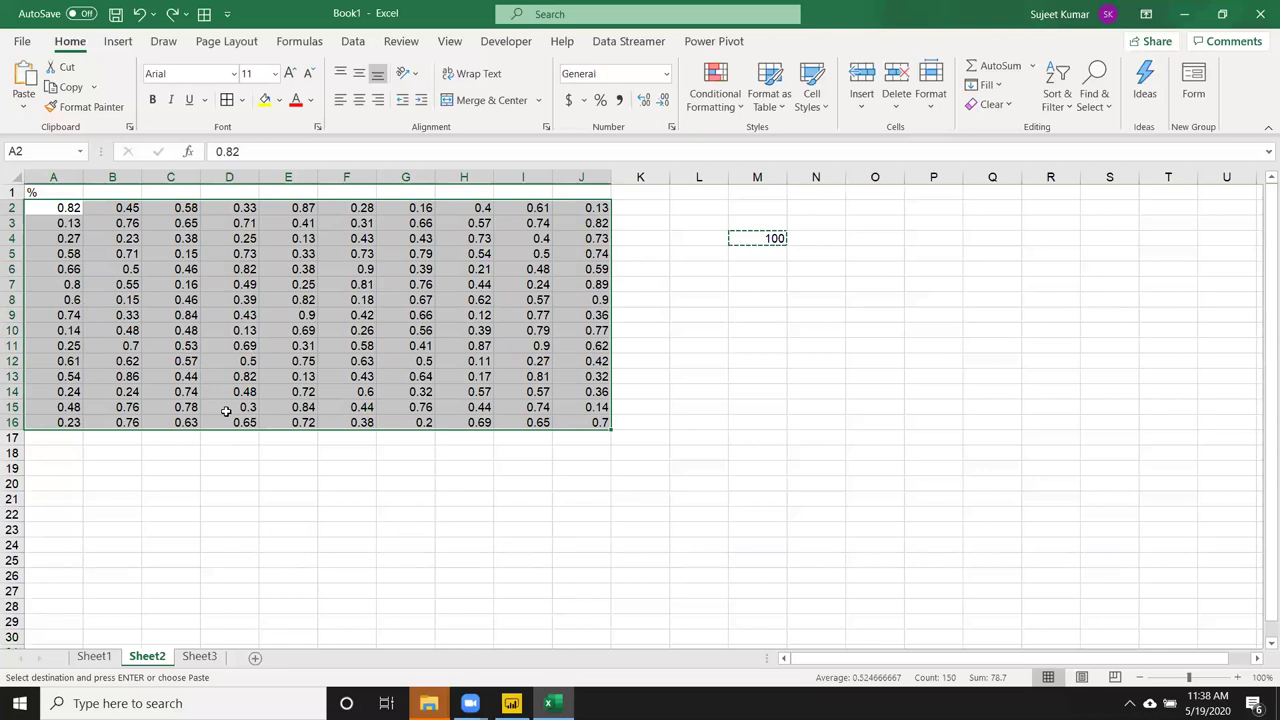
pyautogui.hotkey('ctrl', 'z')
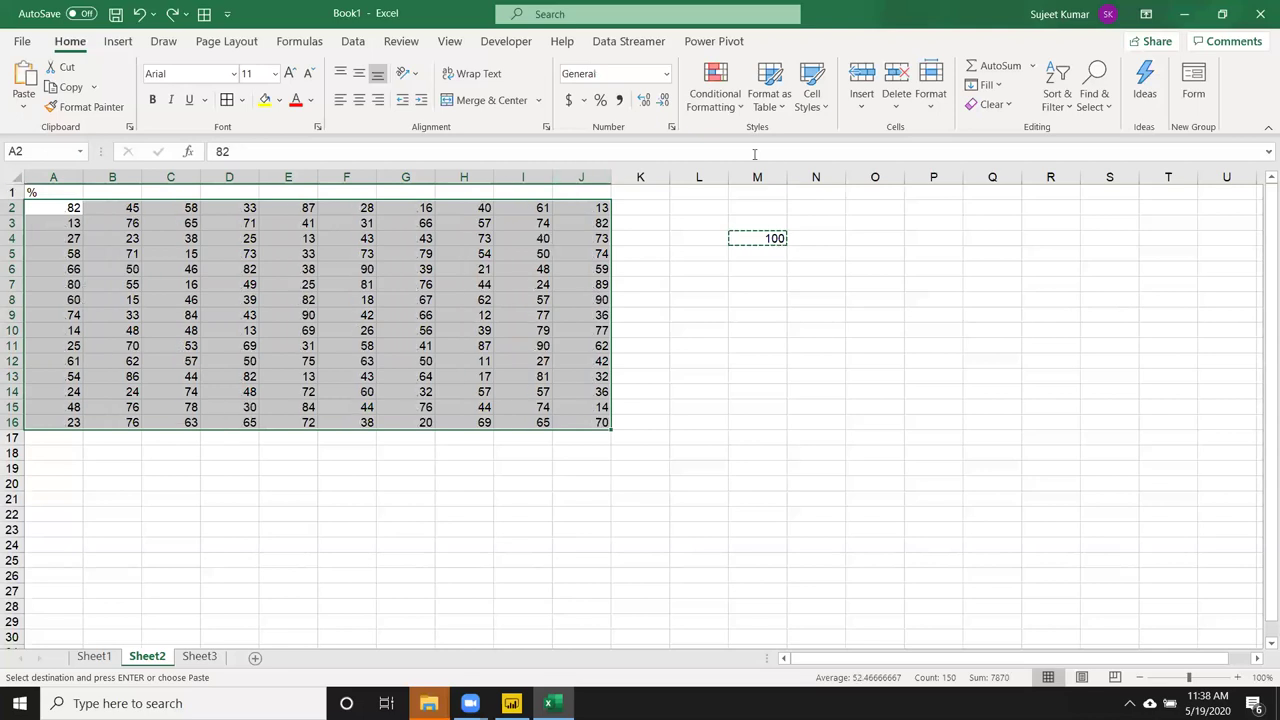
# Clear the 100 from column M and insert a blank column A before the data.
pyautogui.click(757, 176)
pyautogui.press('Delete')
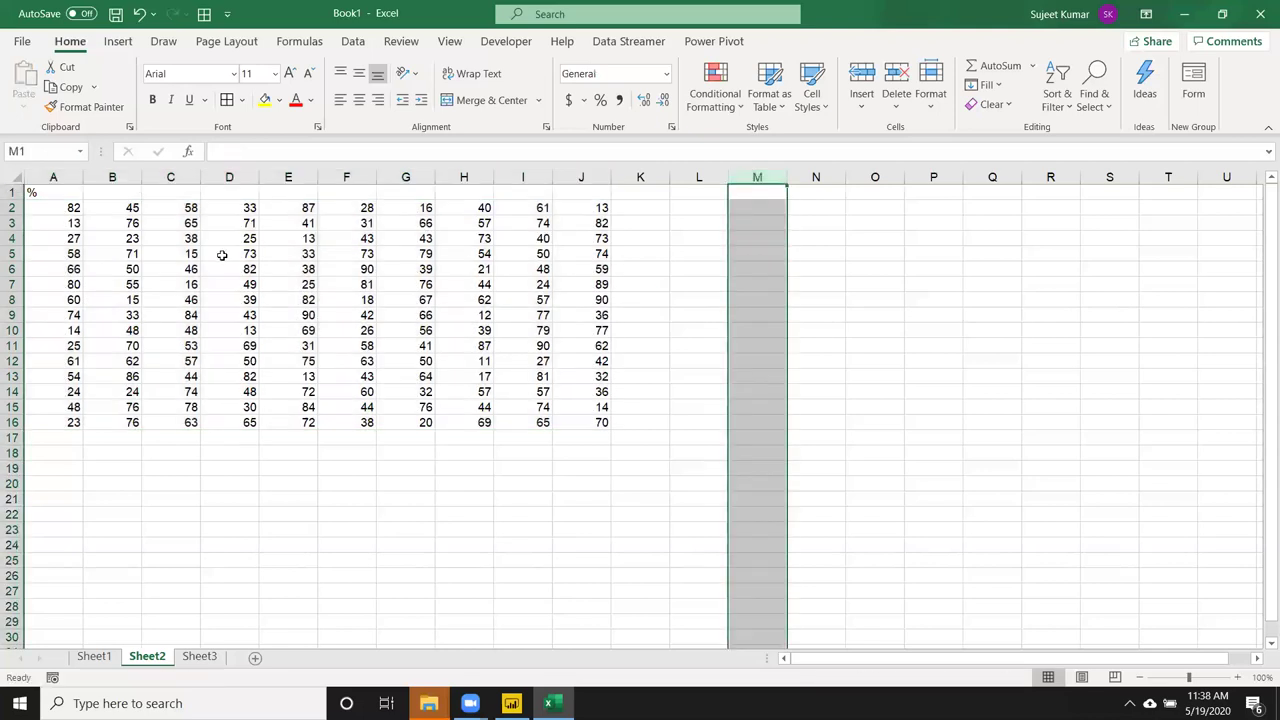
pyautogui.click(45, 192)
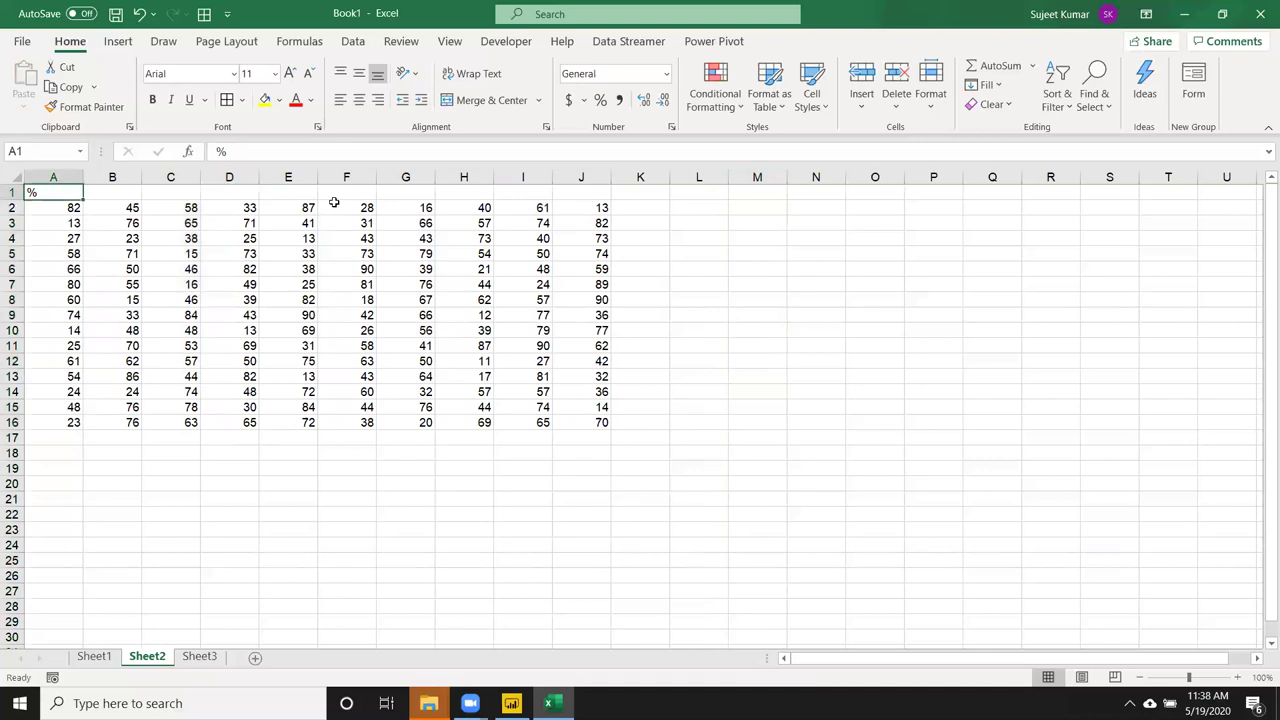
pyautogui.click(53, 177)
pyautogui.hotkey('ctrl', 'shift', '+')
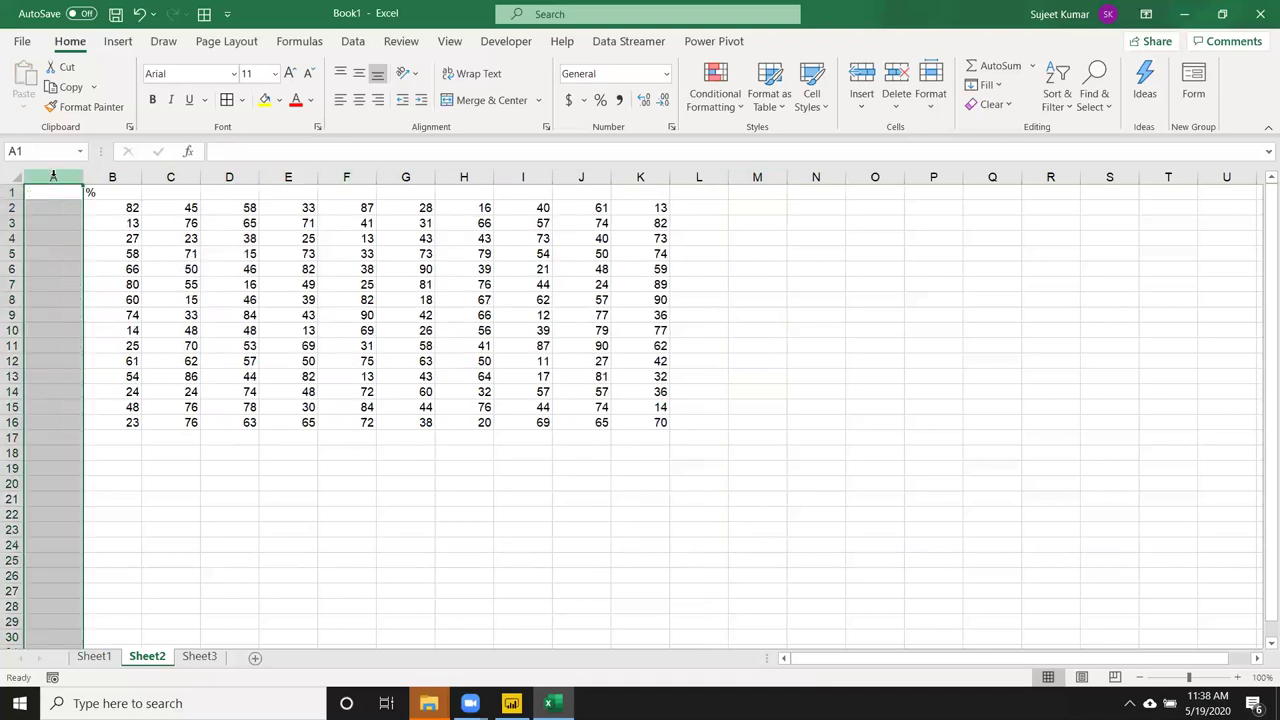
# Head column A 'Name', enter a first student name in A2, and fill names down to row 16.
pyautogui.write('Ncame')
pyautogui.press('Return')
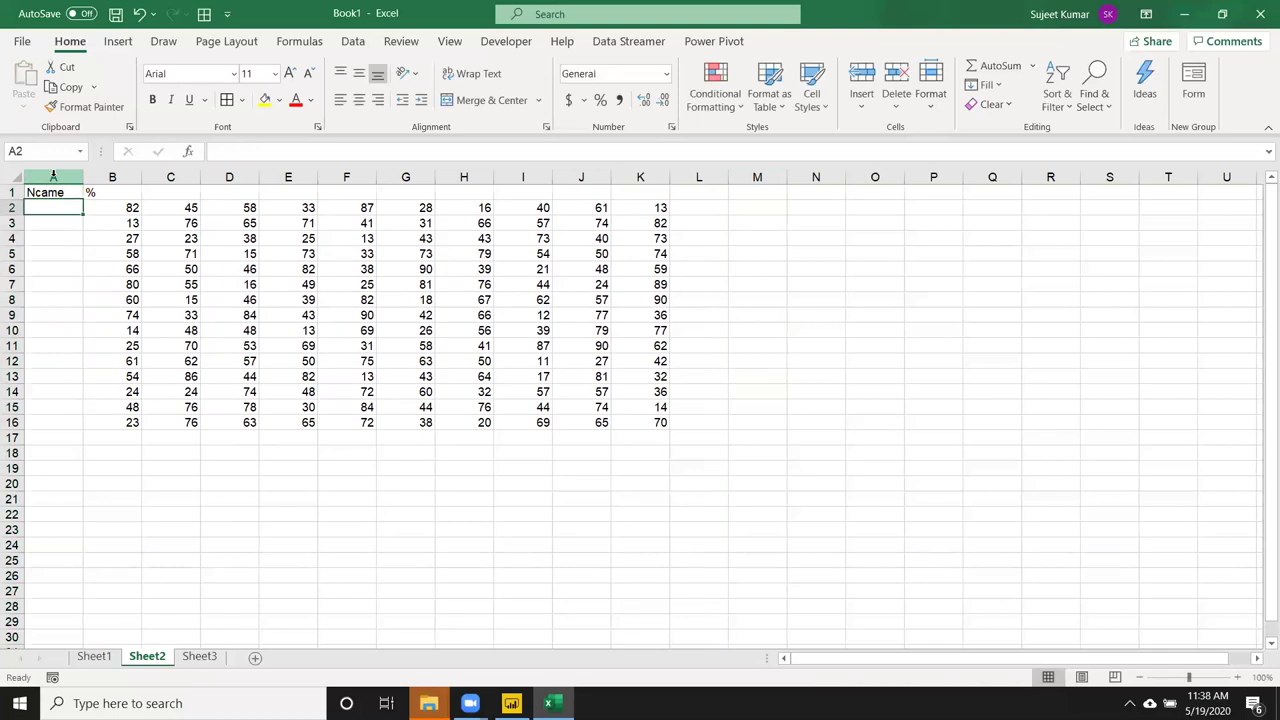
pyautogui.press('Up')
pyautogui.write('Name')
pyautogui.press('Return')
pyautogui.write('Puja')
pyautogui.press('Return')
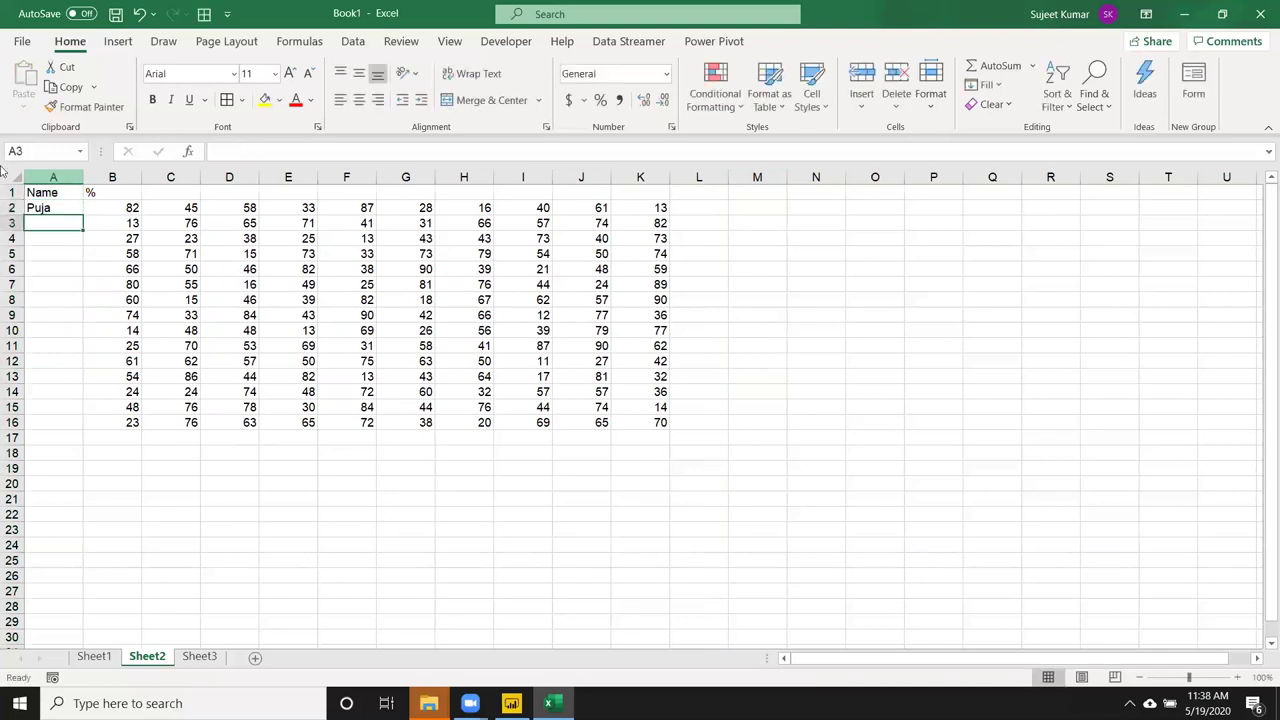
pyautogui.click(77, 208)
pyautogui.moveTo(83, 214); pyautogui.dragTo(55, 430)
# Label B1 'P-1' and fill the headers P-2 through P-10 across row 1.
pyautogui.click(118, 190)
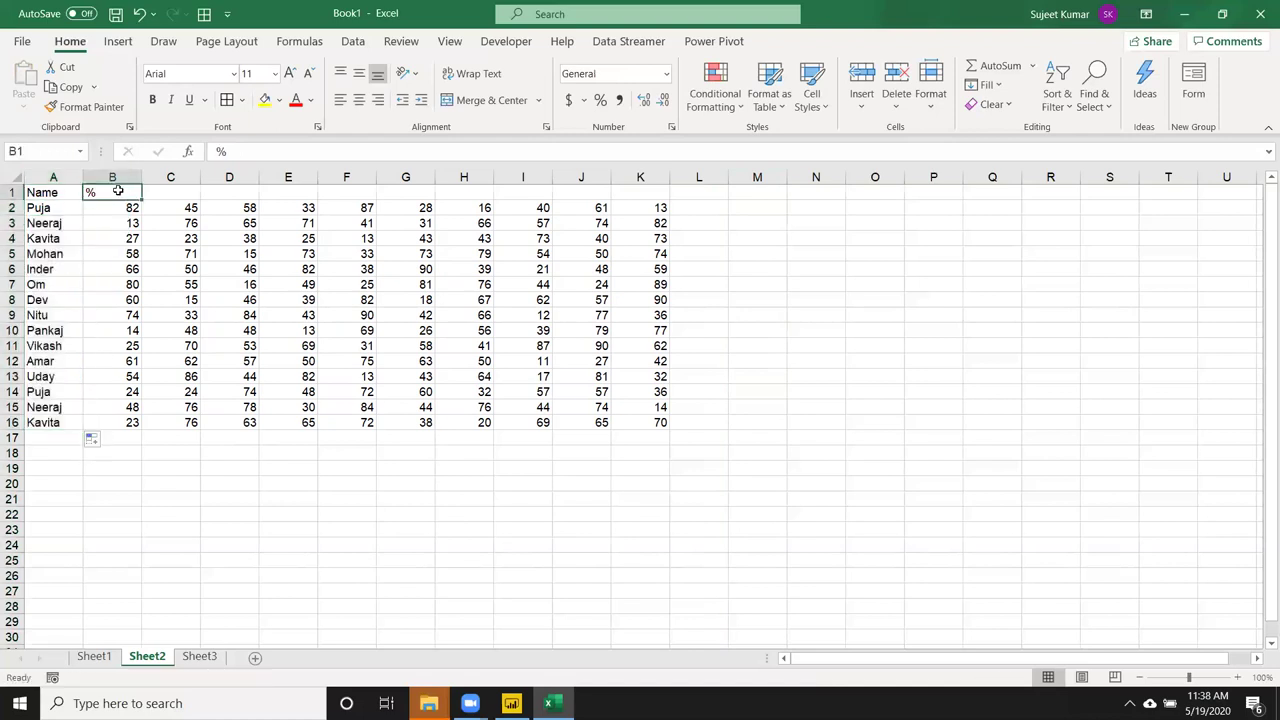
pyautogui.write('P-1')
pyautogui.click(170, 222)
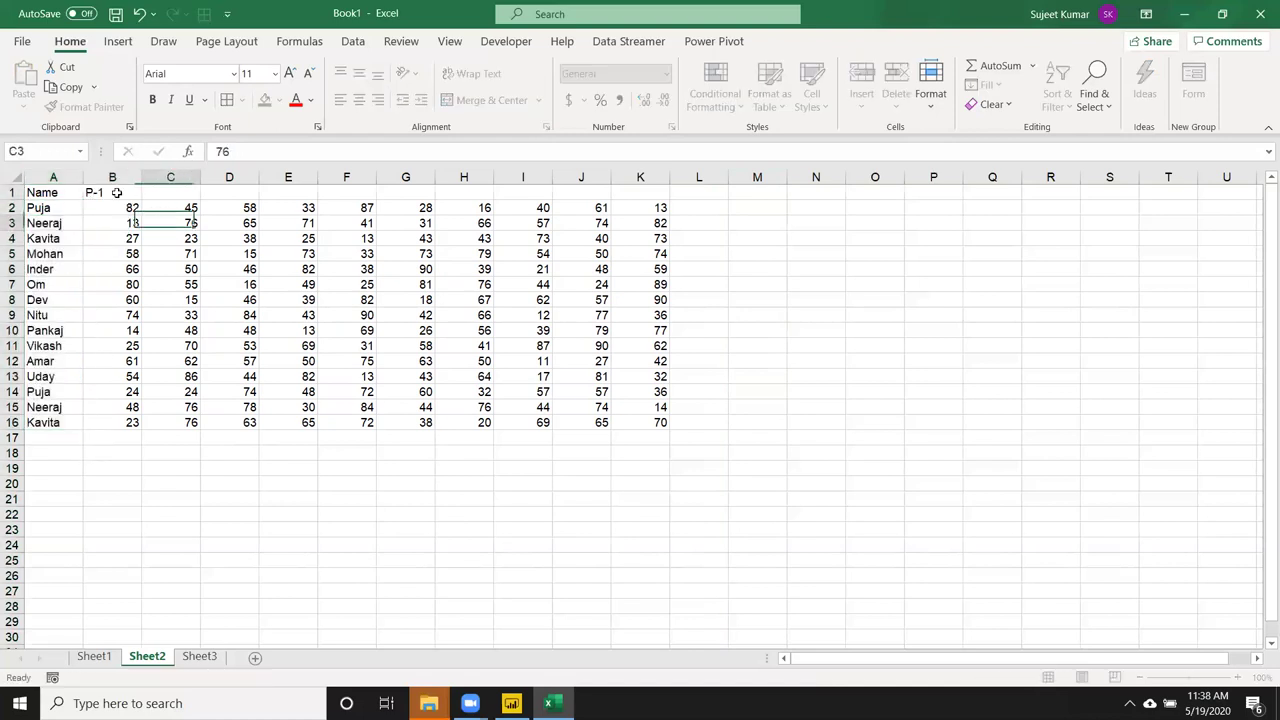
pyautogui.click(118, 192)
pyautogui.moveTo(138, 201); pyautogui.dragTo(645, 200)
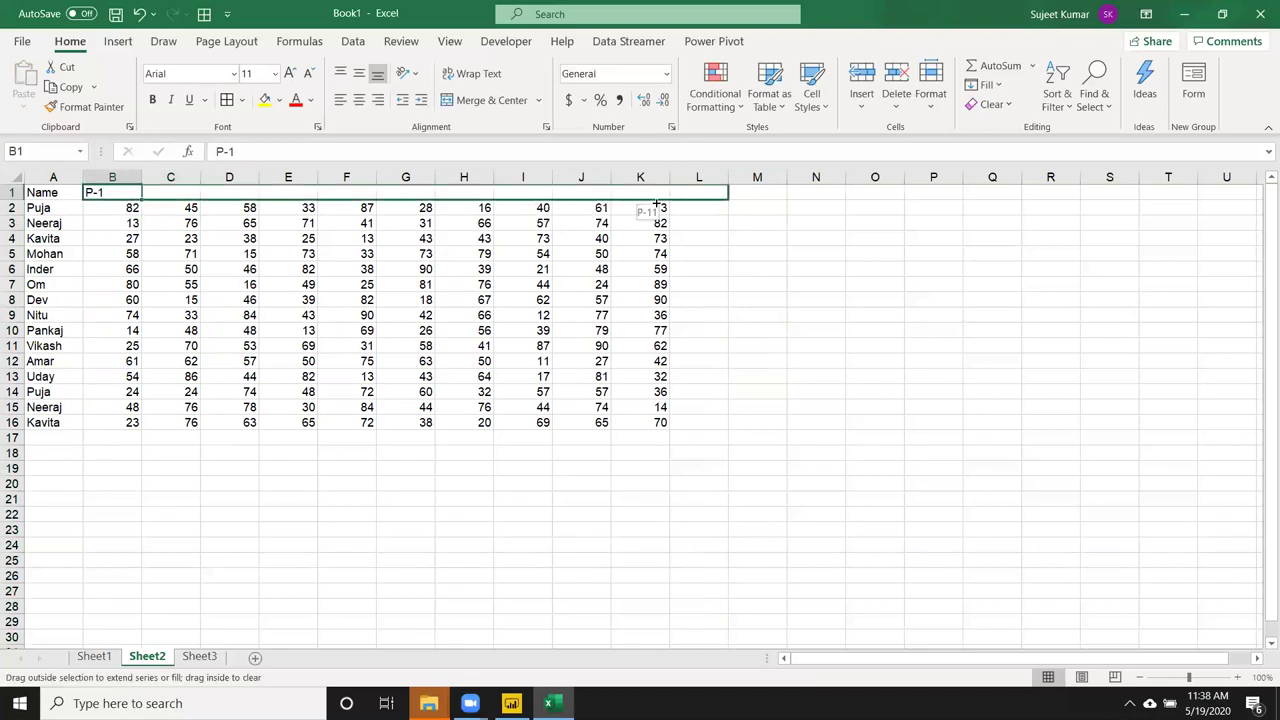
# Copy the P-1 to P-5 headers from B1:F1 over the later headers starting at G1.
pyautogui.moveTo(110, 192); pyautogui.dragTo(335, 190)
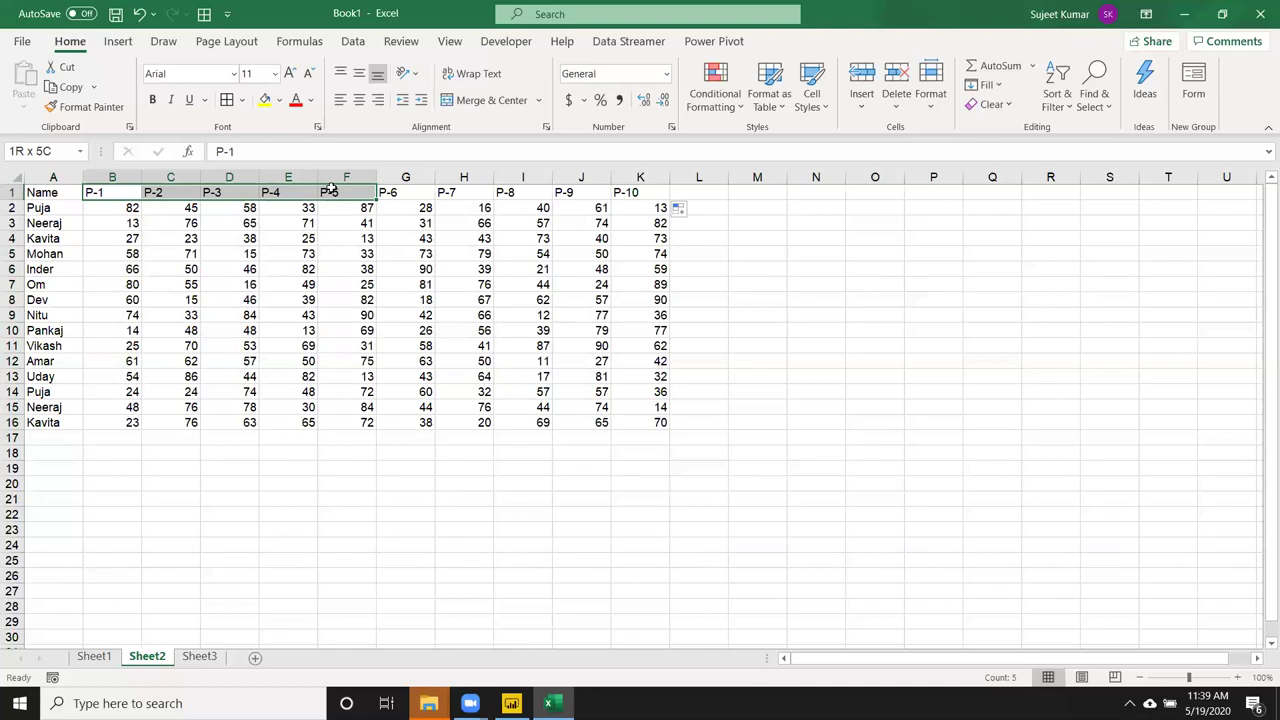
pyautogui.hotkey('ctrl', 'c')
pyautogui.click(410, 194)
pyautogui.hotkey('ctrl', 'v')
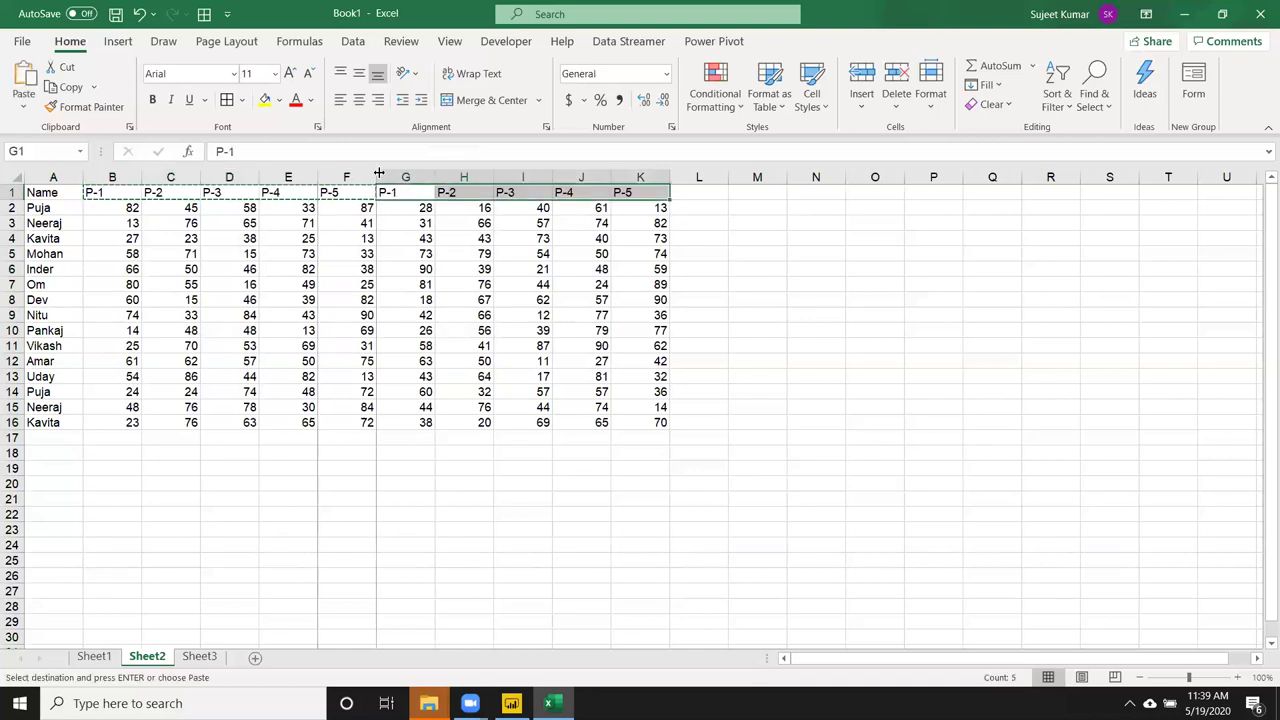
# Insert two blank columns before the second block and enter 'Target' in H1.
pyautogui.click(393, 173)
pyautogui.hotkey('ctrl', '+')
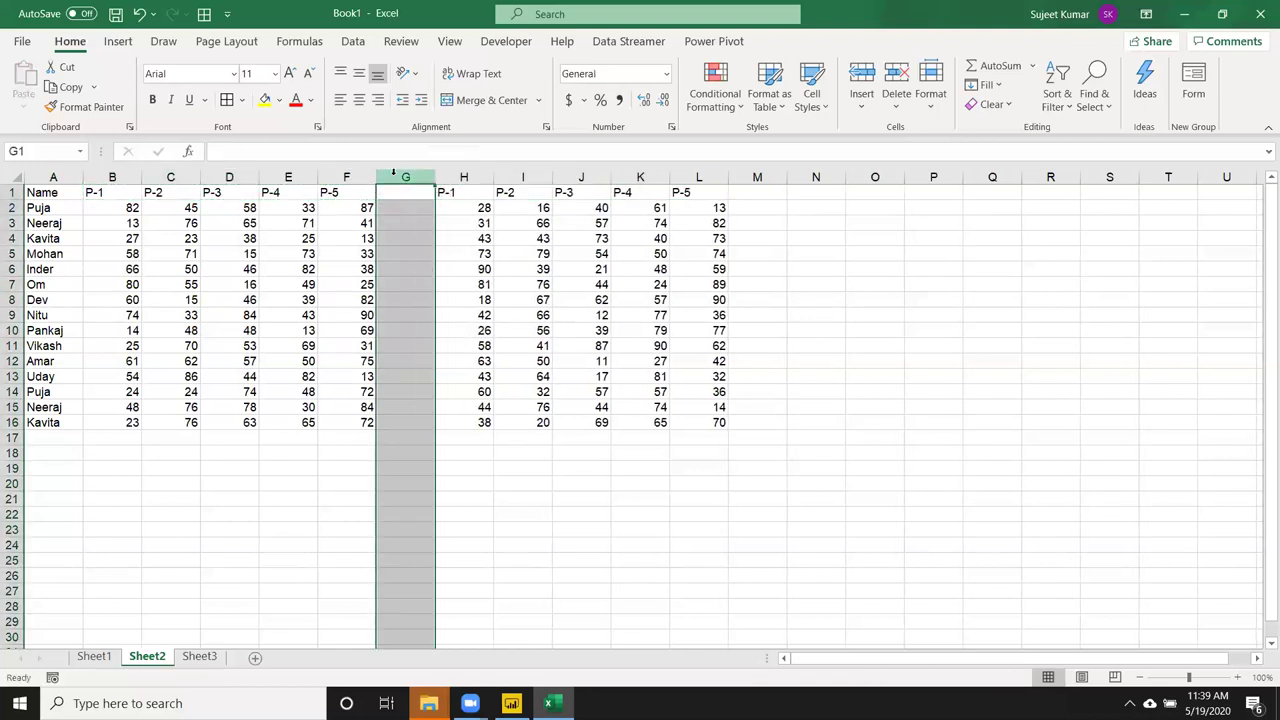
pyautogui.hotkey('ctrl', '+')
pyautogui.click(446, 192)
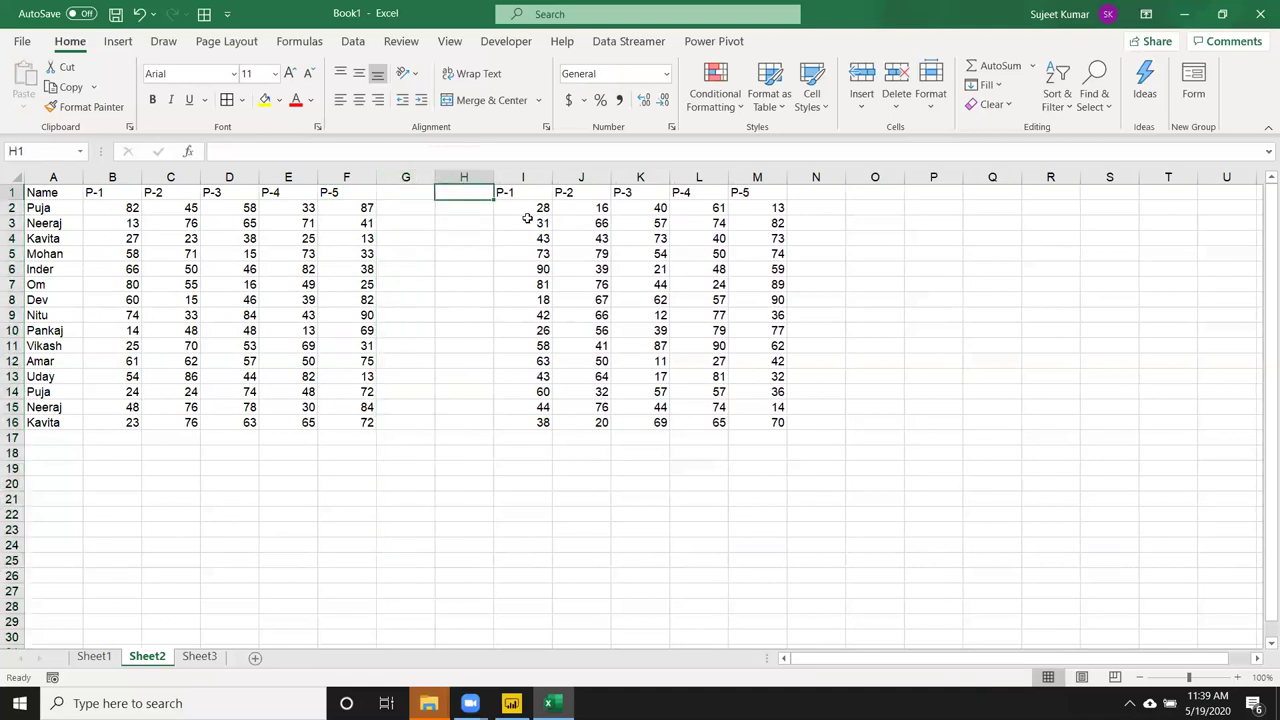
pyautogui.write('Target')
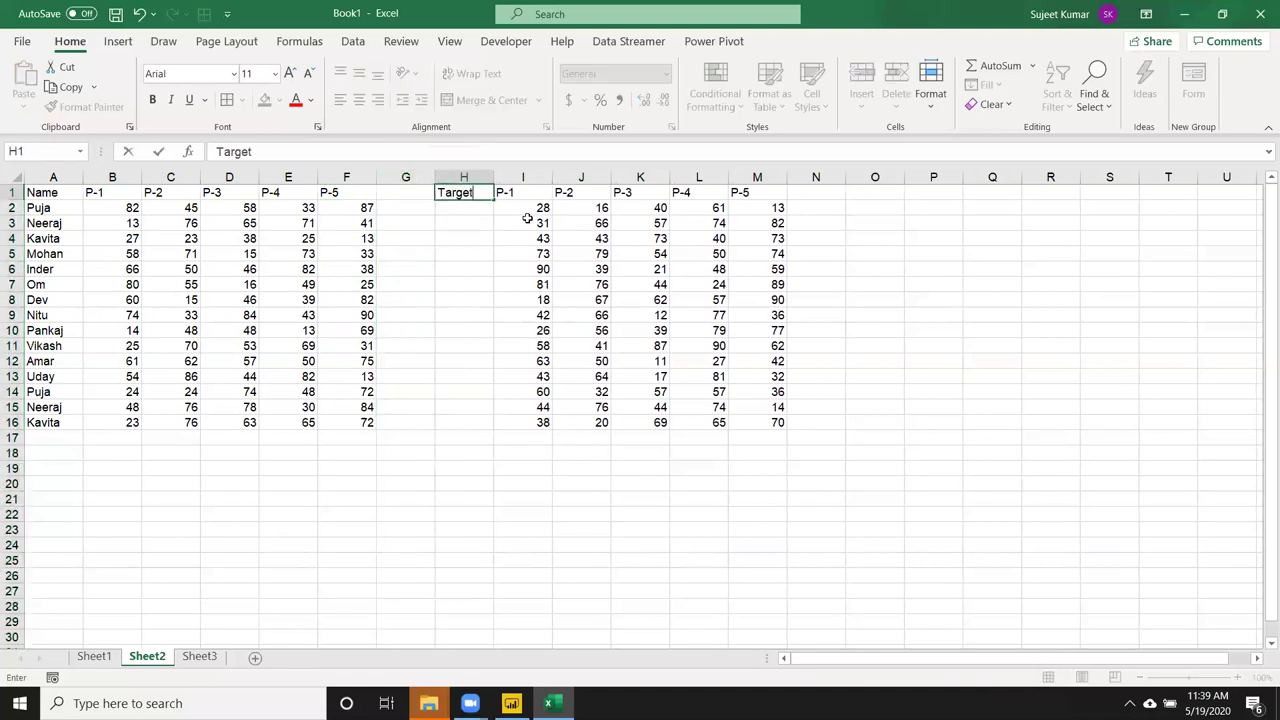
pyautogui.press('Return')
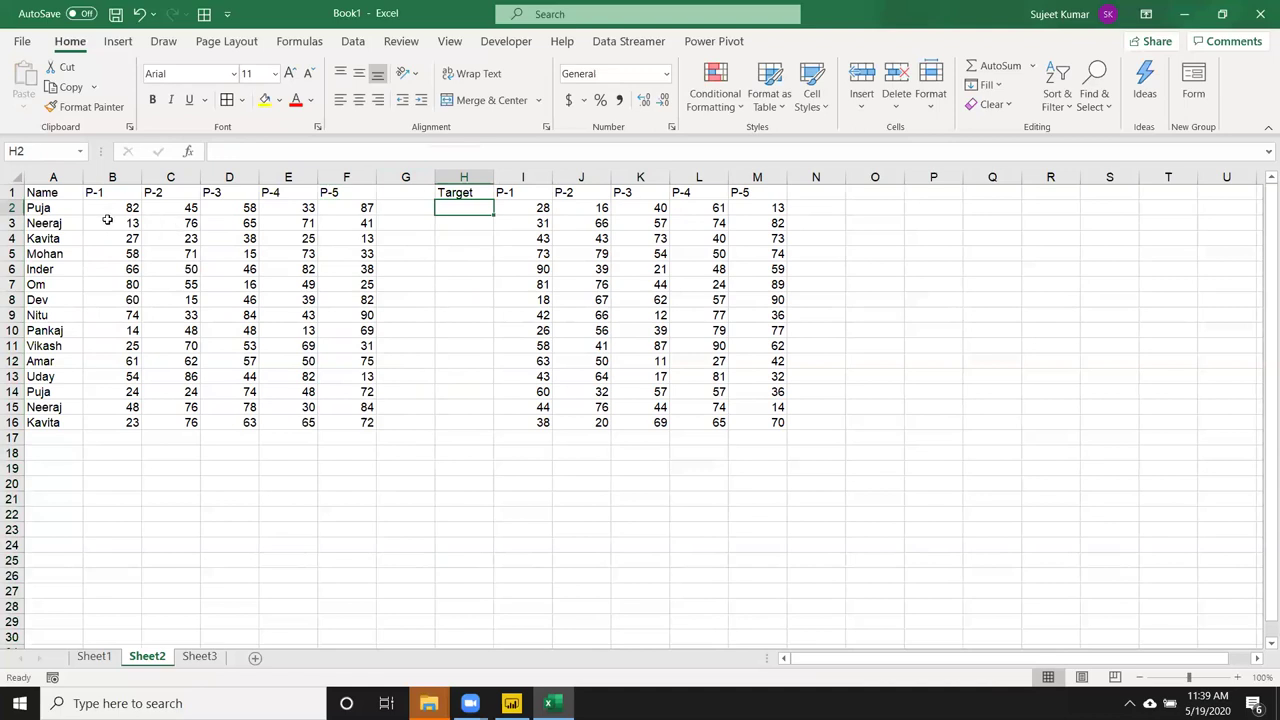
pyautogui.moveTo(107, 211); pyautogui.dragTo(368, 425)
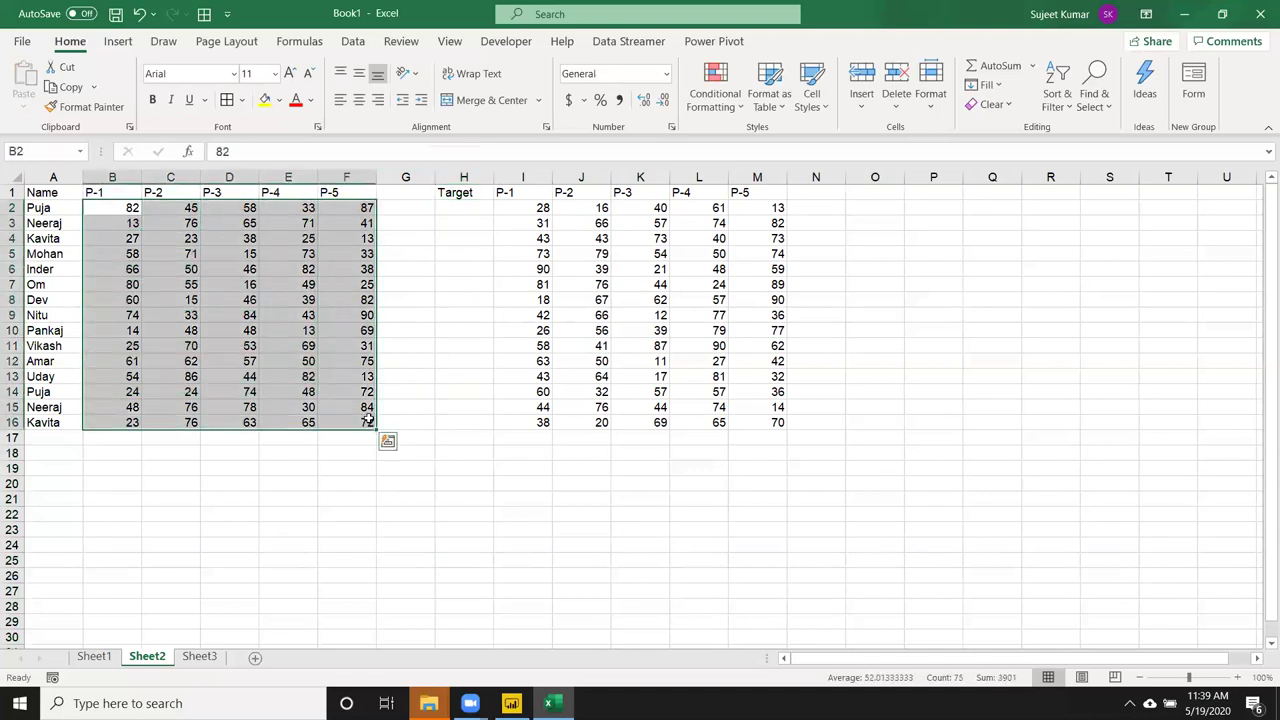
pyautogui.click(122, 209)
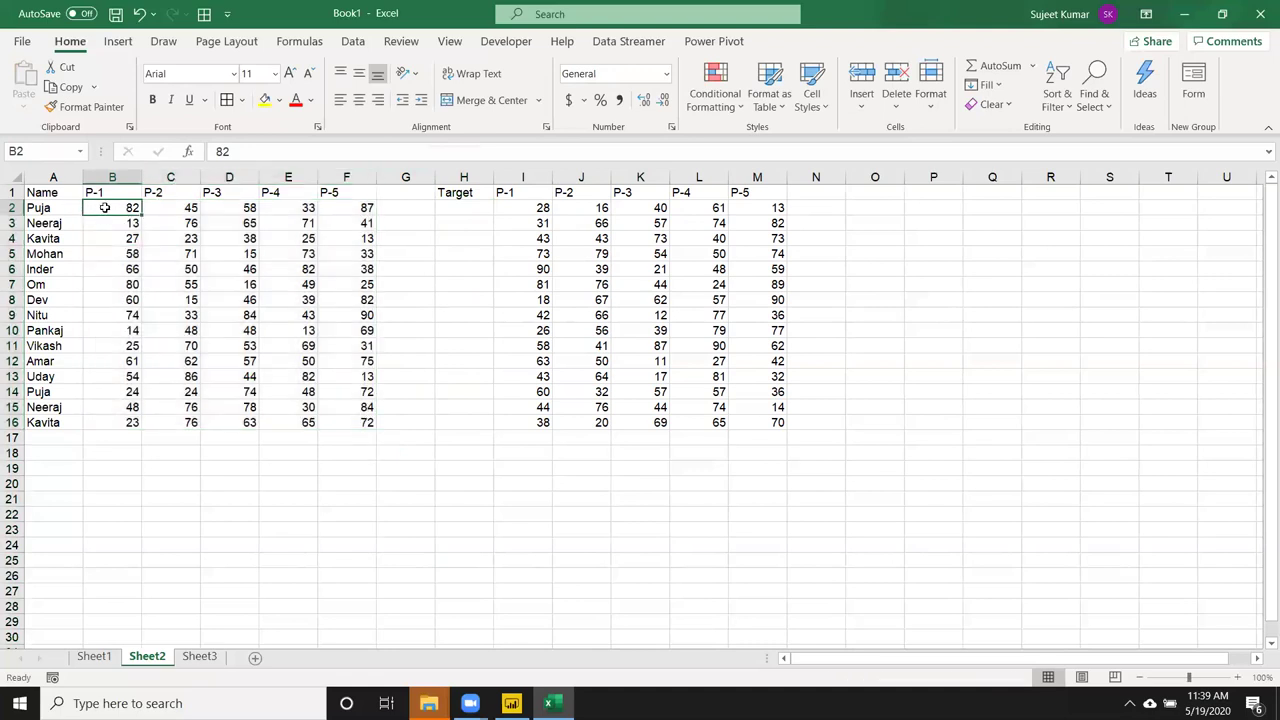
pyautogui.click(55, 211)
pyautogui.click(98, 196)
pyautogui.click(98, 207)
pyautogui.click(262, 155)
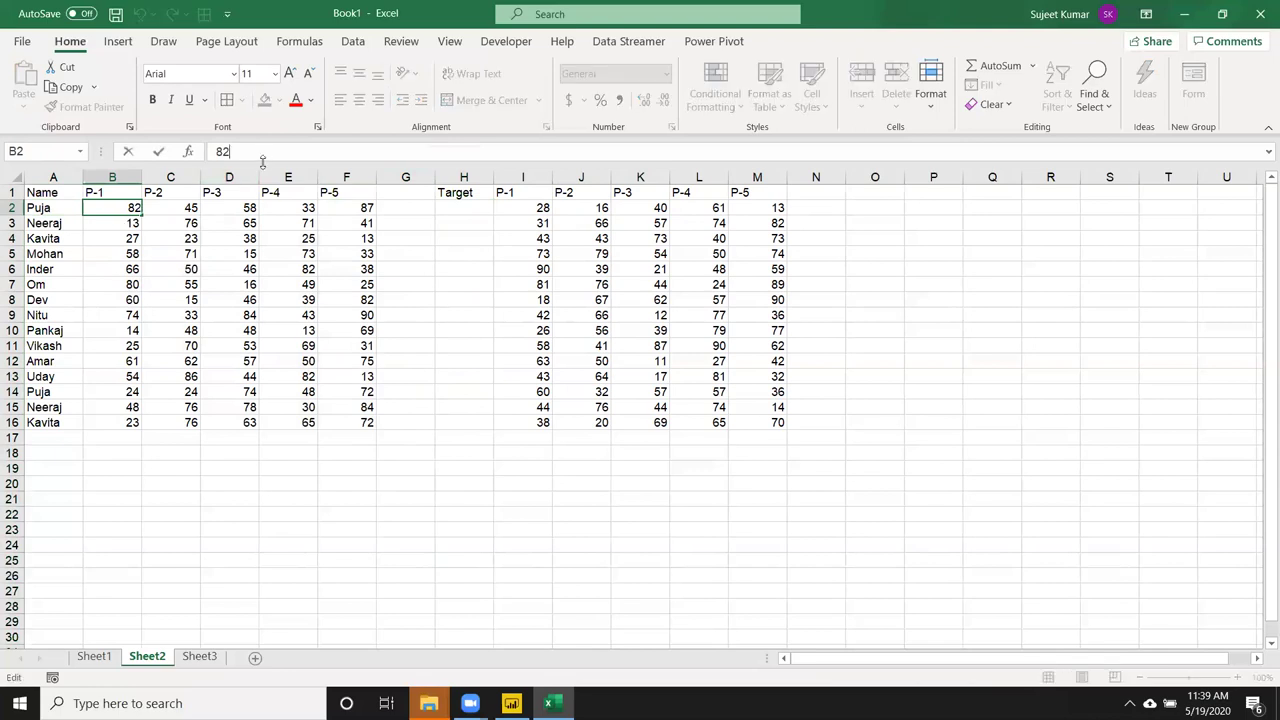
pyautogui.write('/28')
pyautogui.click(192, 210)
pyautogui.click(262, 155)
pyautogui.write('/')
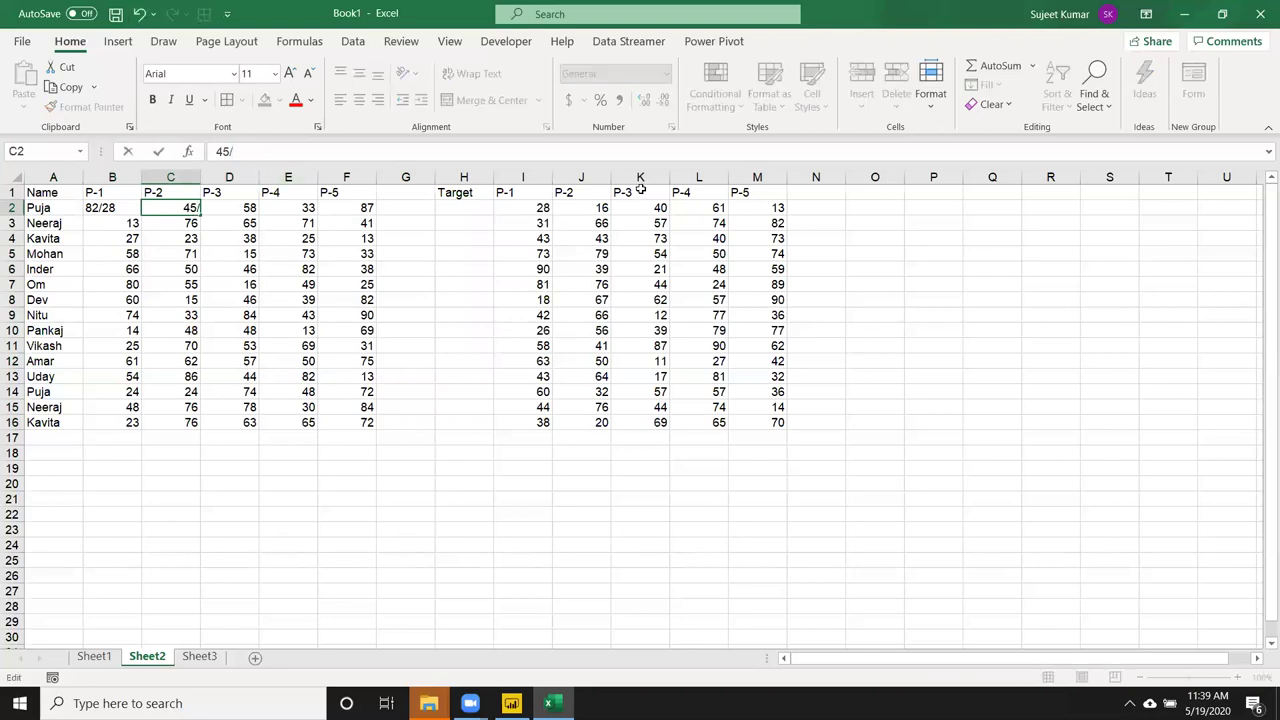
pyautogui.write('16')
pyautogui.press('Return')
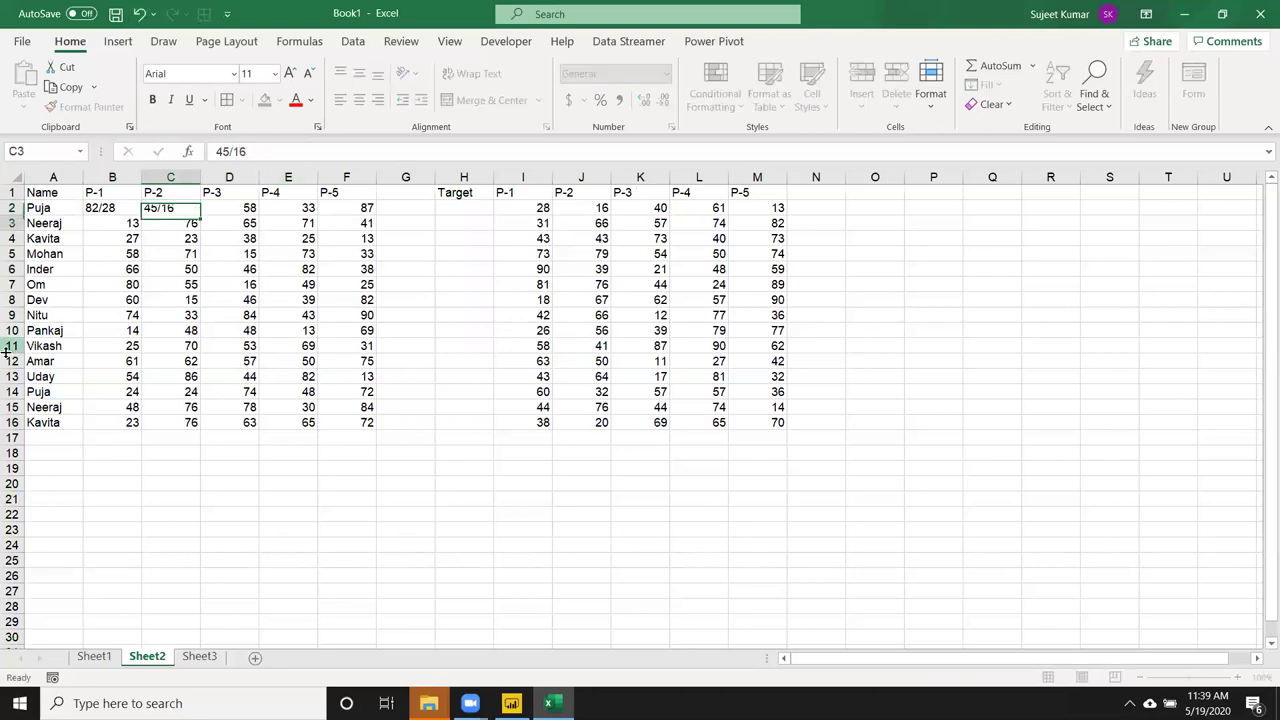
pyautogui.click(250, 207)
pyautogui.click(268, 155)
pyautogui.write('/')
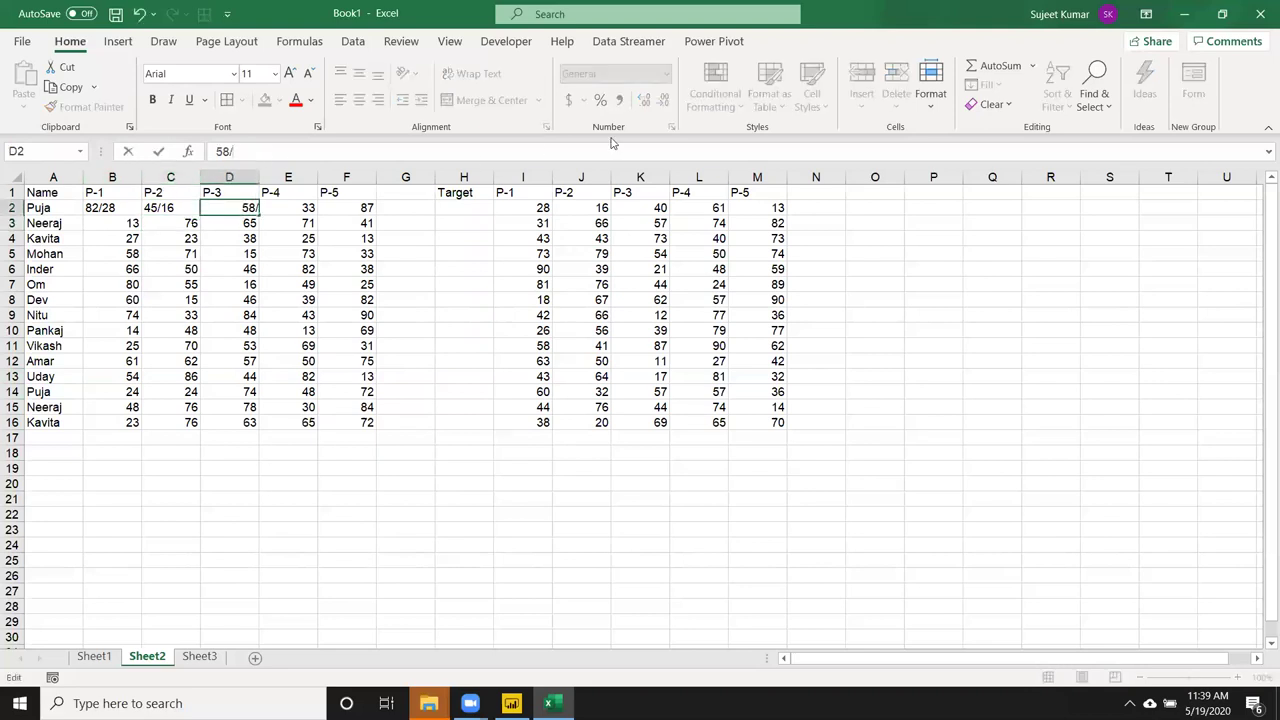
pyautogui.write('40')
pyautogui.press('Return')
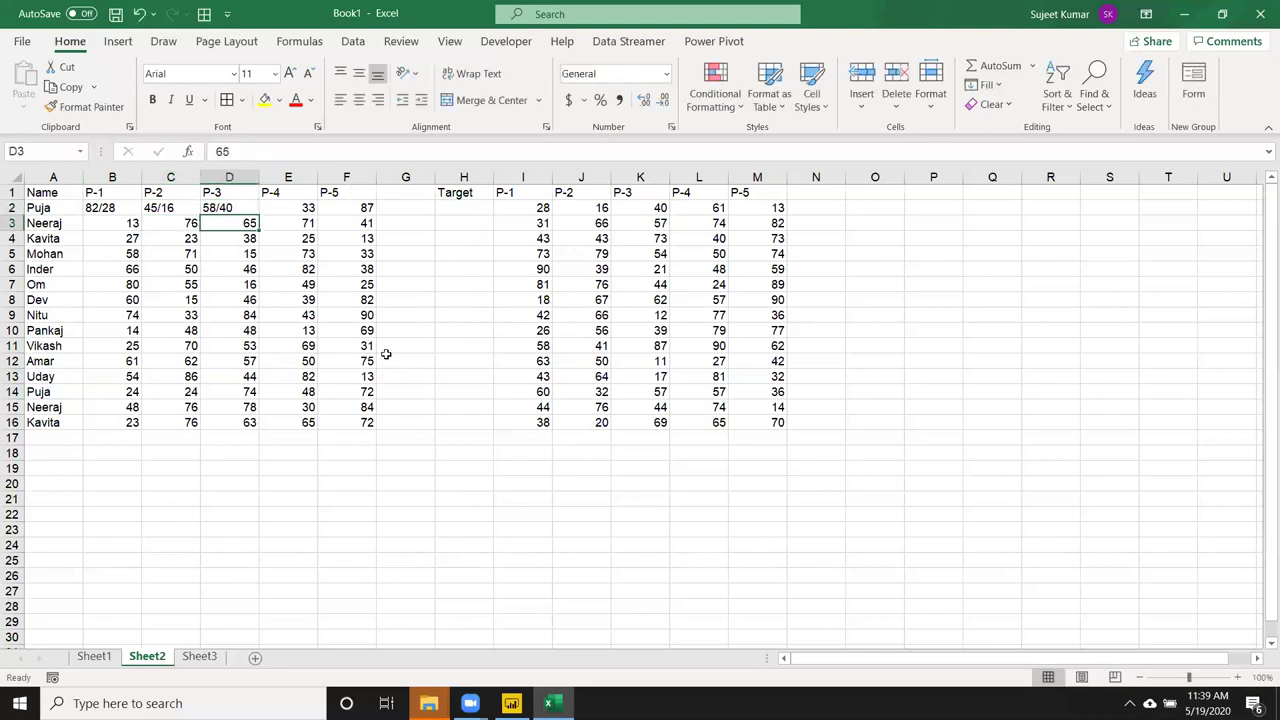
pyautogui.hotkey('ctrl', 'z')
pyautogui.hotkey('ctrl', 'z')
pyautogui.hotkey('ctrl', 'z')
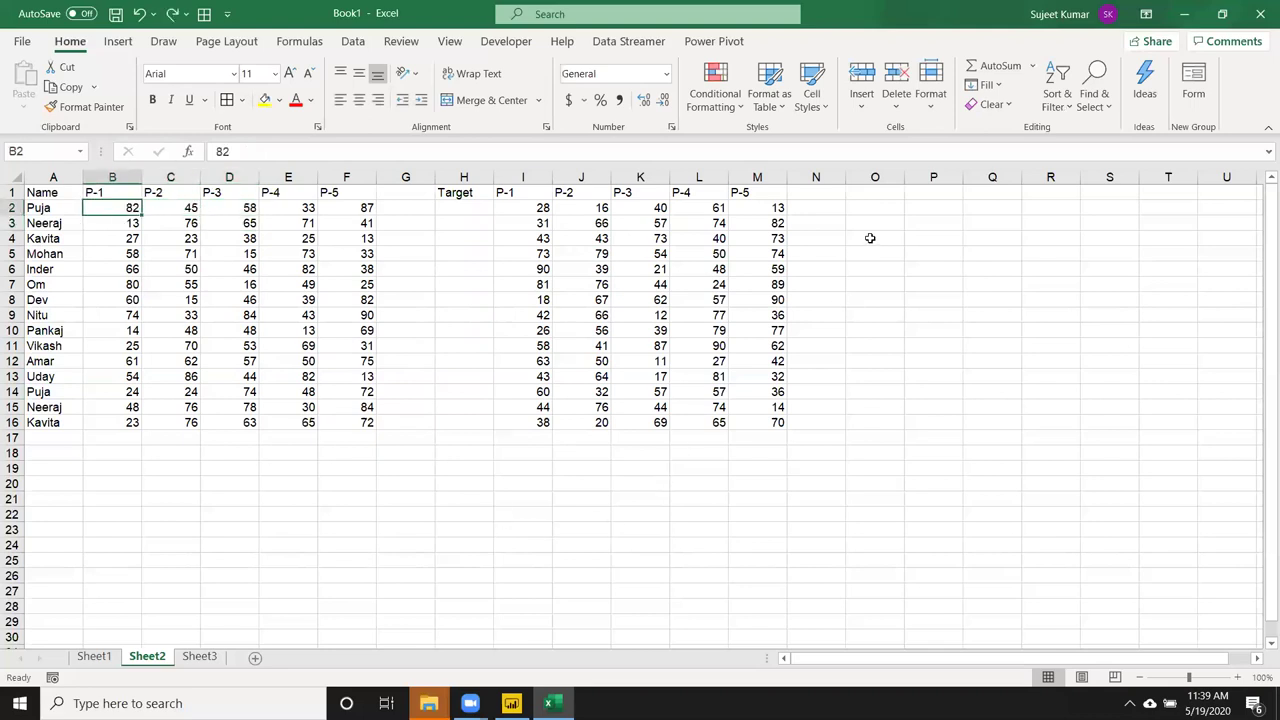
# Enter the formula =RANDBETWEEN(10,90) in cell B2.
pyautogui.moveTo(923, 207); pyautogui.dragTo(1173, 406)
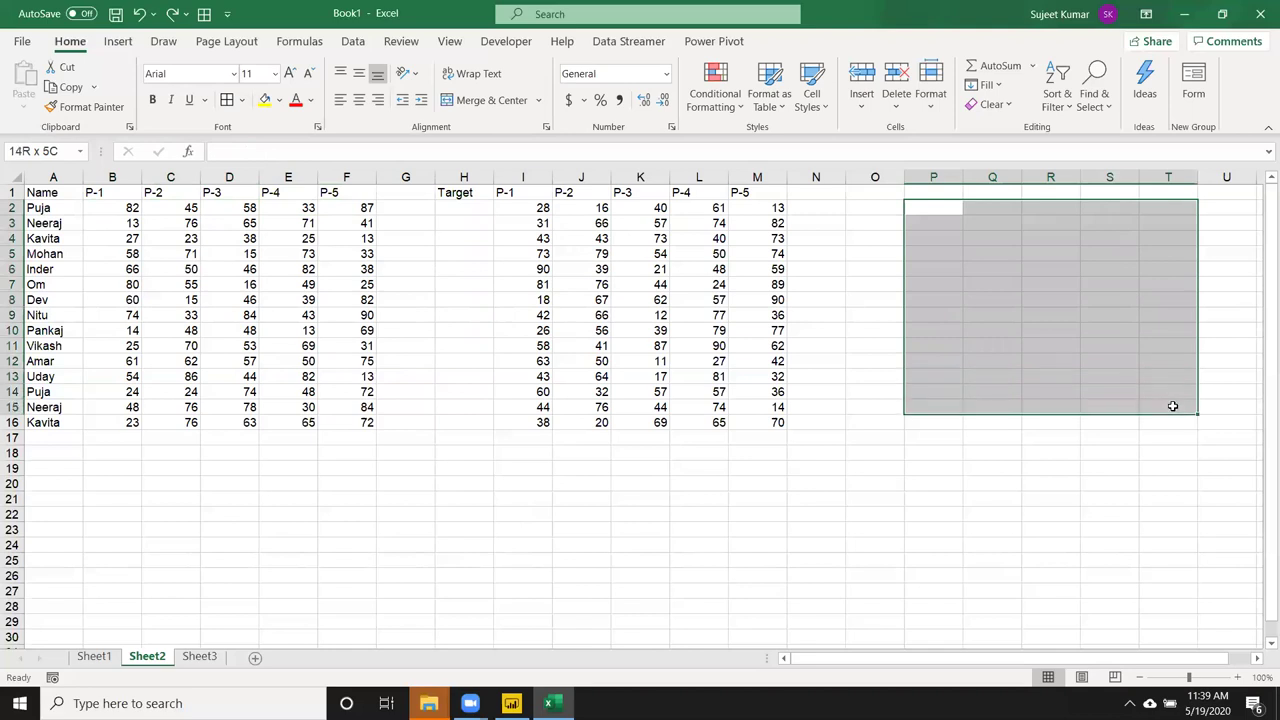
pyautogui.click(128, 210)
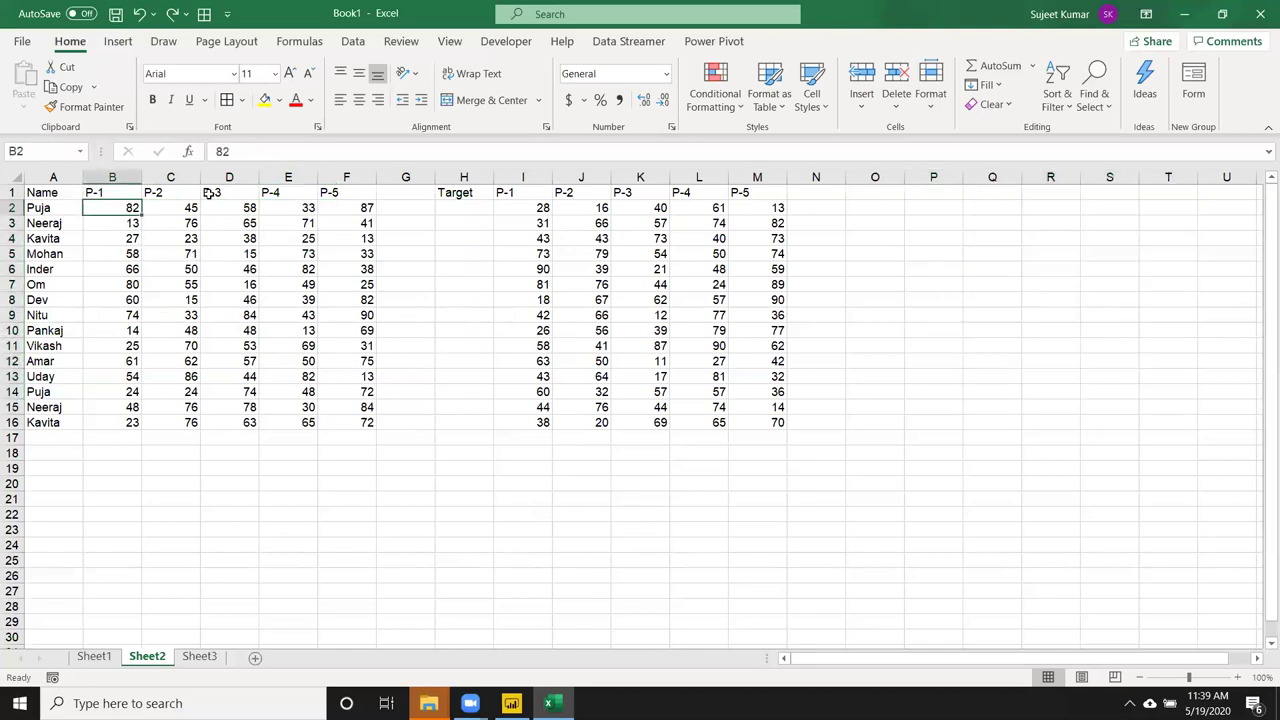
pyautogui.write('=ra')
pyautogui.press('Down')
pyautogui.press('Down')
pyautogui.press('Down')
pyautogui.press('Tab')
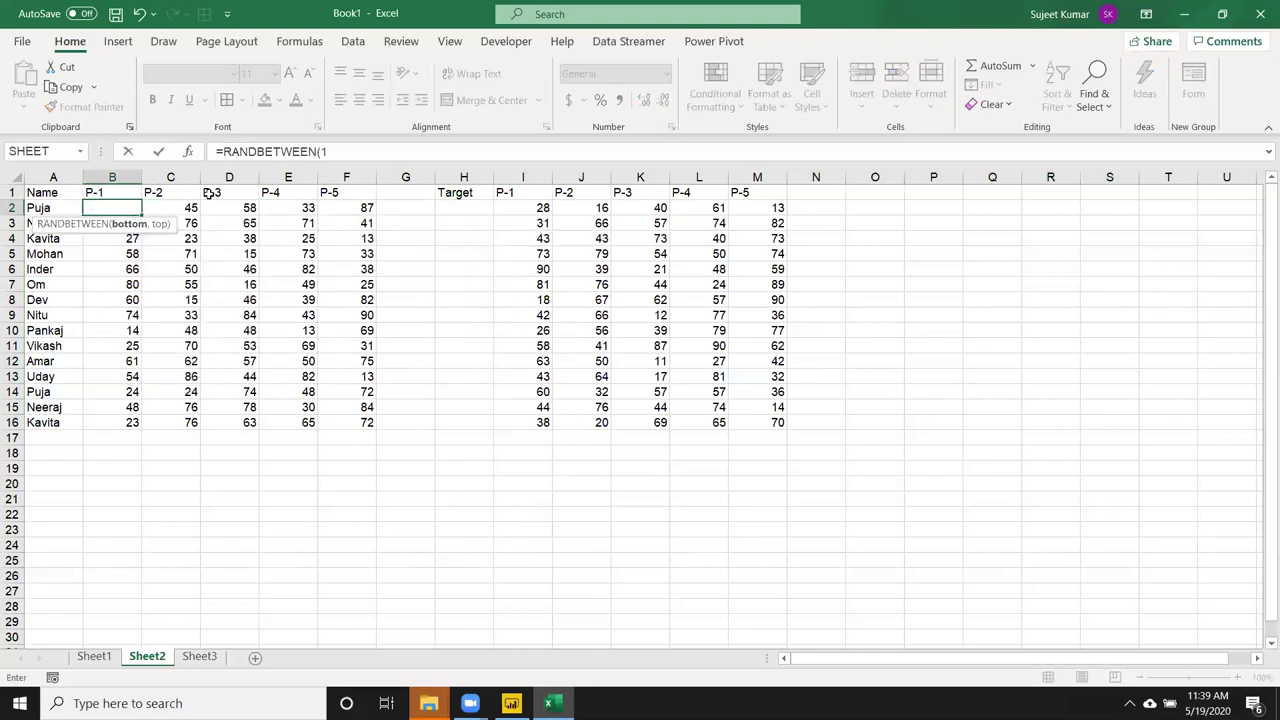
pyautogui.write('10,90')
pyautogui.press('Return')
# Fill the RANDBETWEEN(10,90) formula across B2:F16.
pyautogui.press('Up')
pyautogui.hotkey('ctrl', 'shift', 'Right')
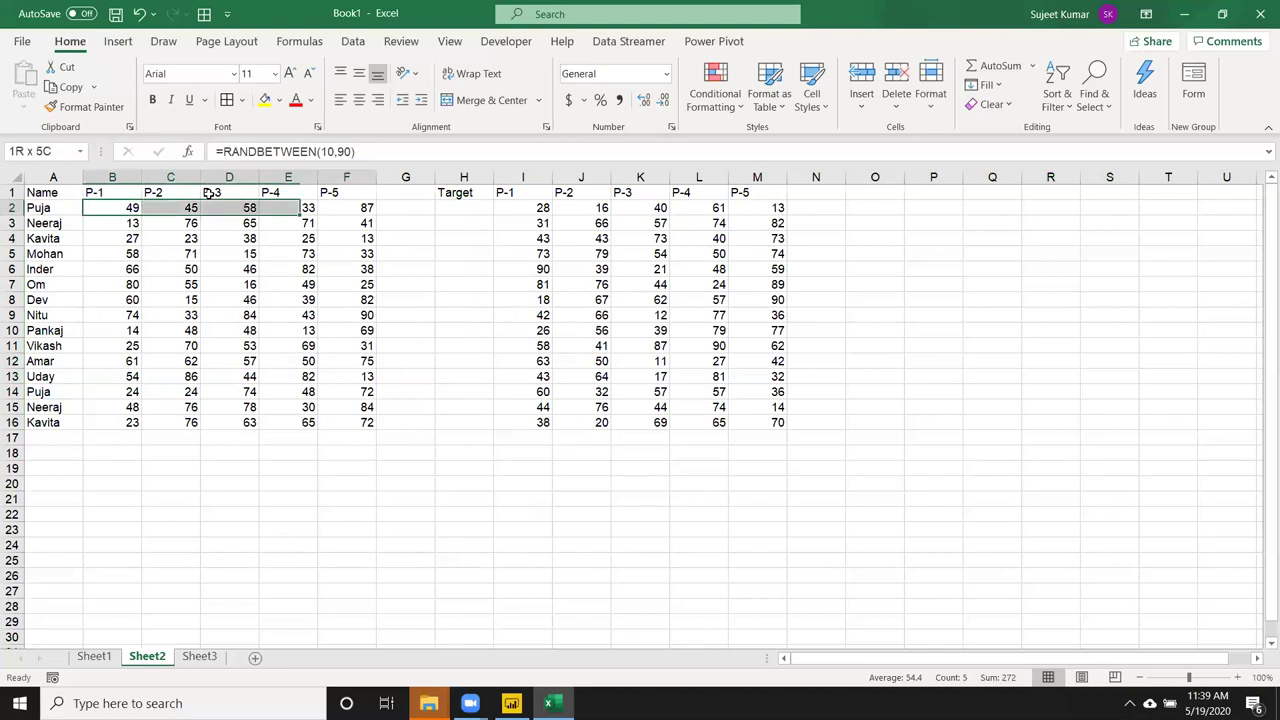
pyautogui.hotkey('ctrl', 'shift', 'Down')
pyautogui.press('F9')
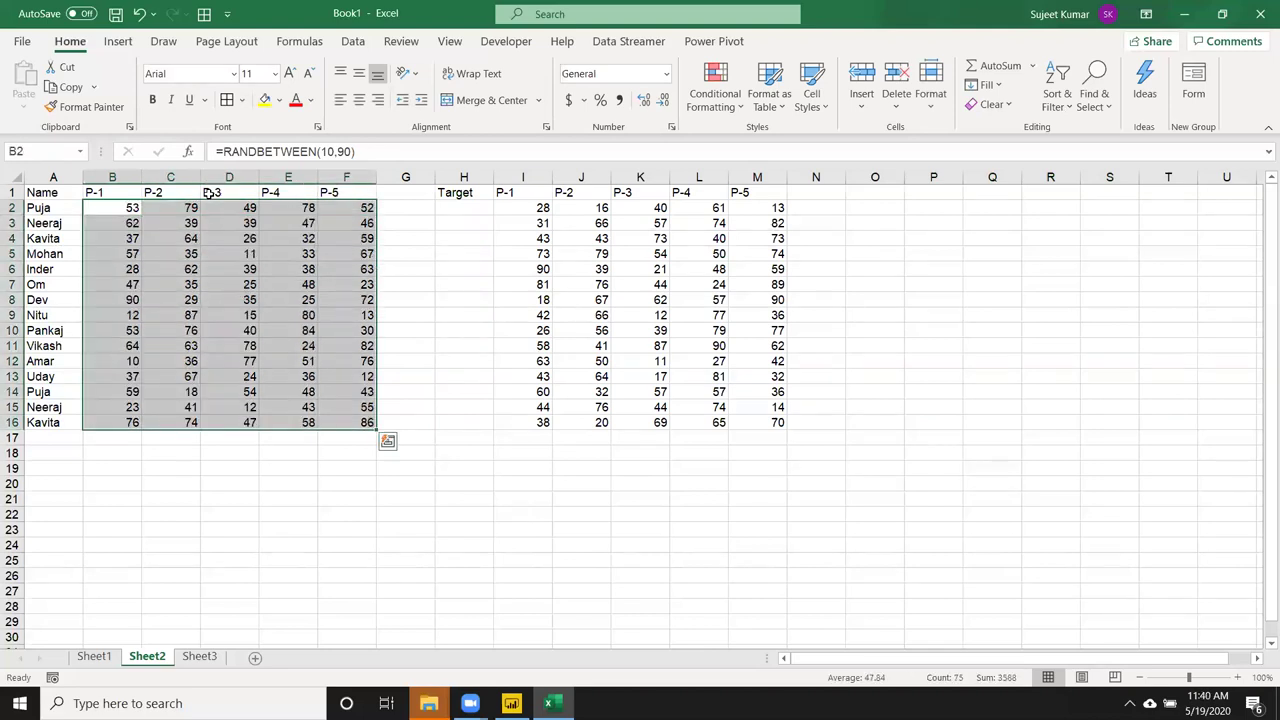
# Spot-check the formulas in C2 and E4, then copy the I2:M16 block.
pyautogui.press('Up')
pyautogui.press('Down')
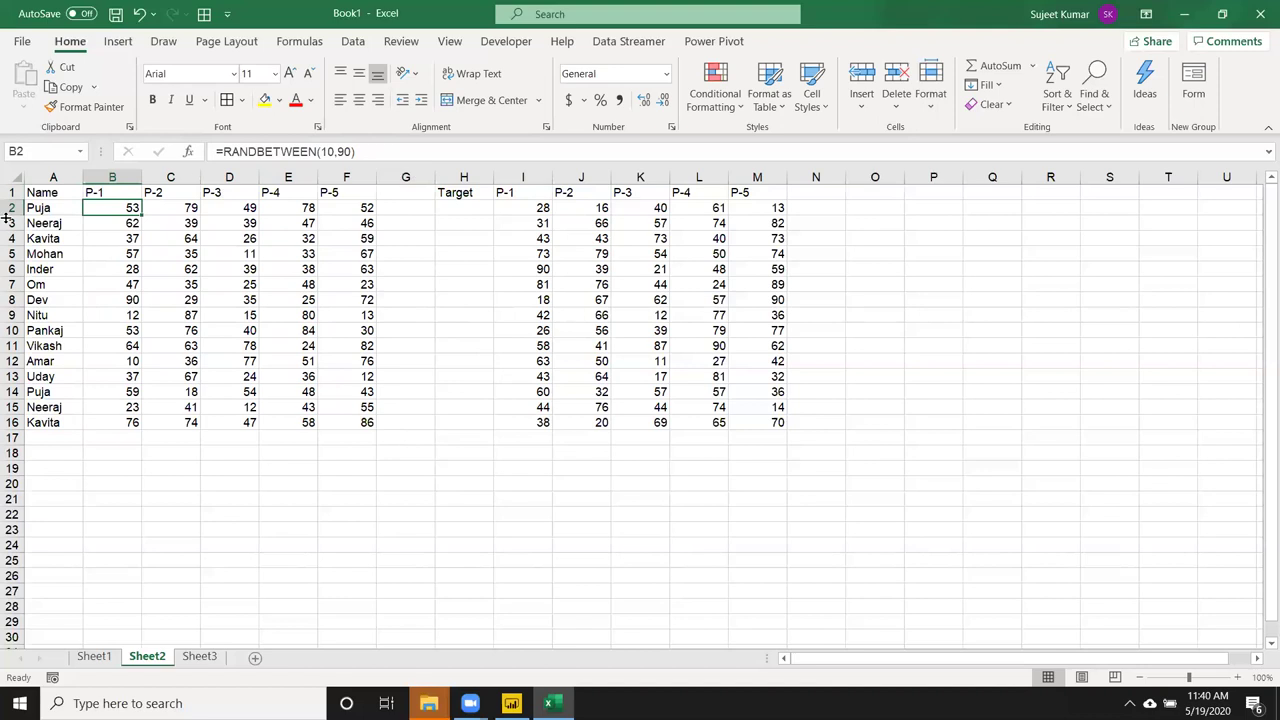
pyautogui.click(160, 208)
pyautogui.click(309, 237)
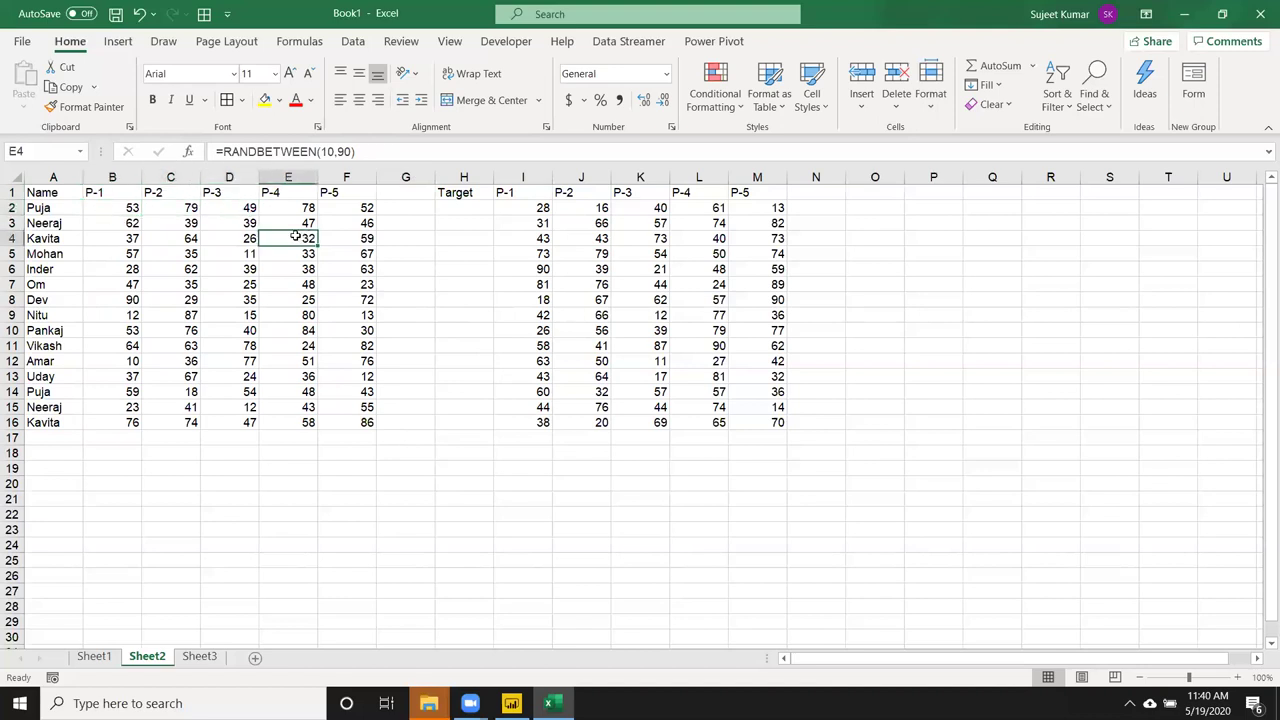
pyautogui.moveTo(541, 207); pyautogui.dragTo(785, 425)
pyautogui.hotkey('ctrl', 'c')
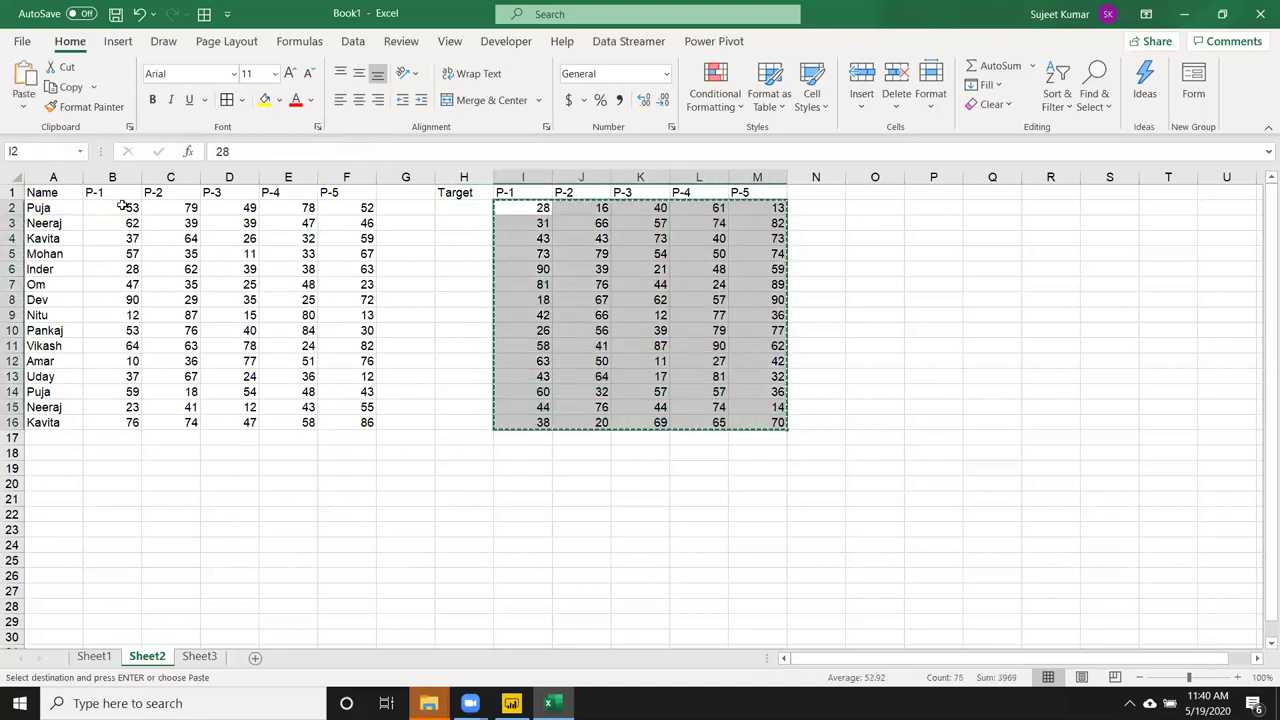
# Try a Paste Special Divide starting at B2, then undo it.
pyautogui.click(122, 207)
pyautogui.rightClick(122, 207)
pyautogui.click(176, 316)
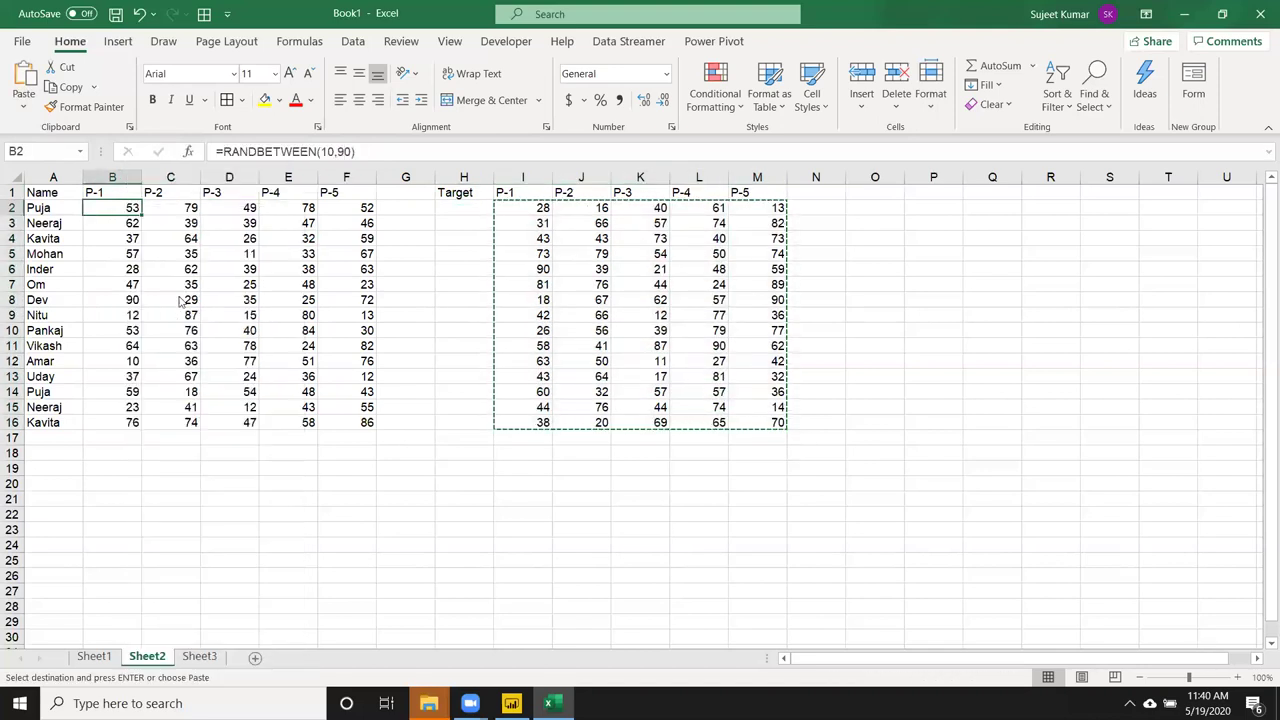
pyautogui.moveTo(150, 168); pyautogui.dragTo(724, 182)
pyautogui.click(751, 365)
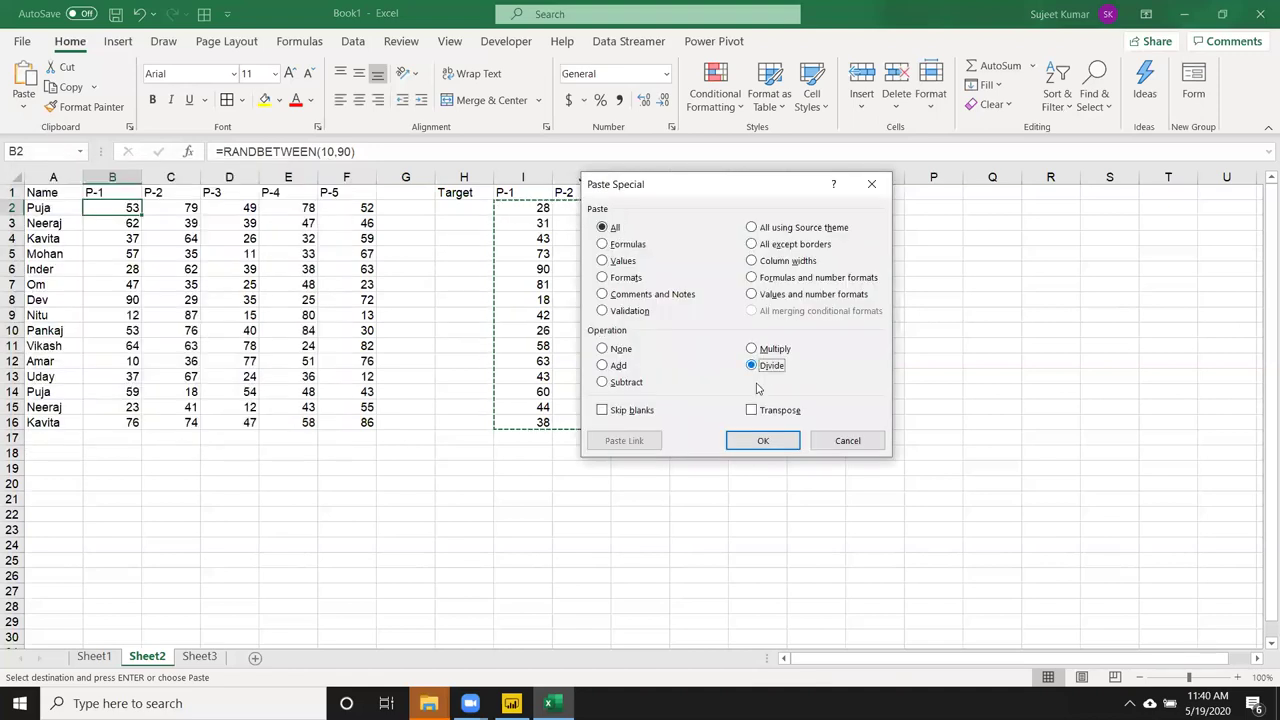
pyautogui.click(767, 441)
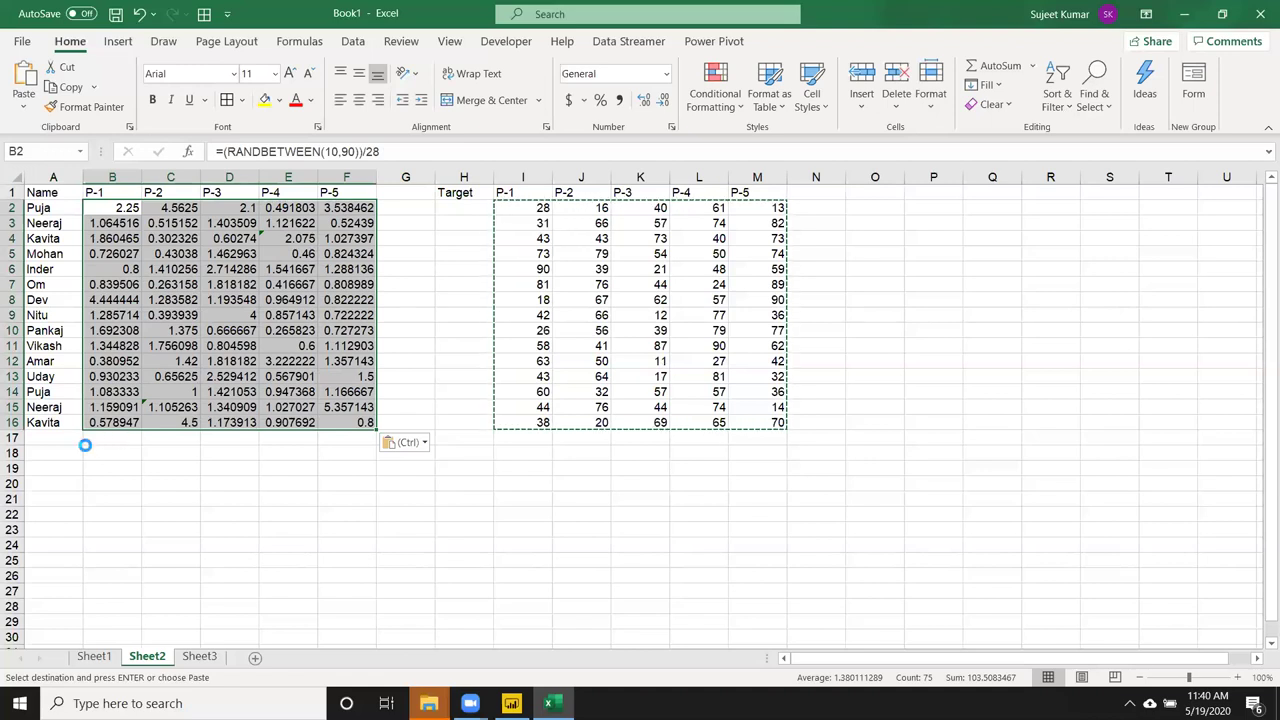
pyautogui.hotkey('ctrl', 'z')
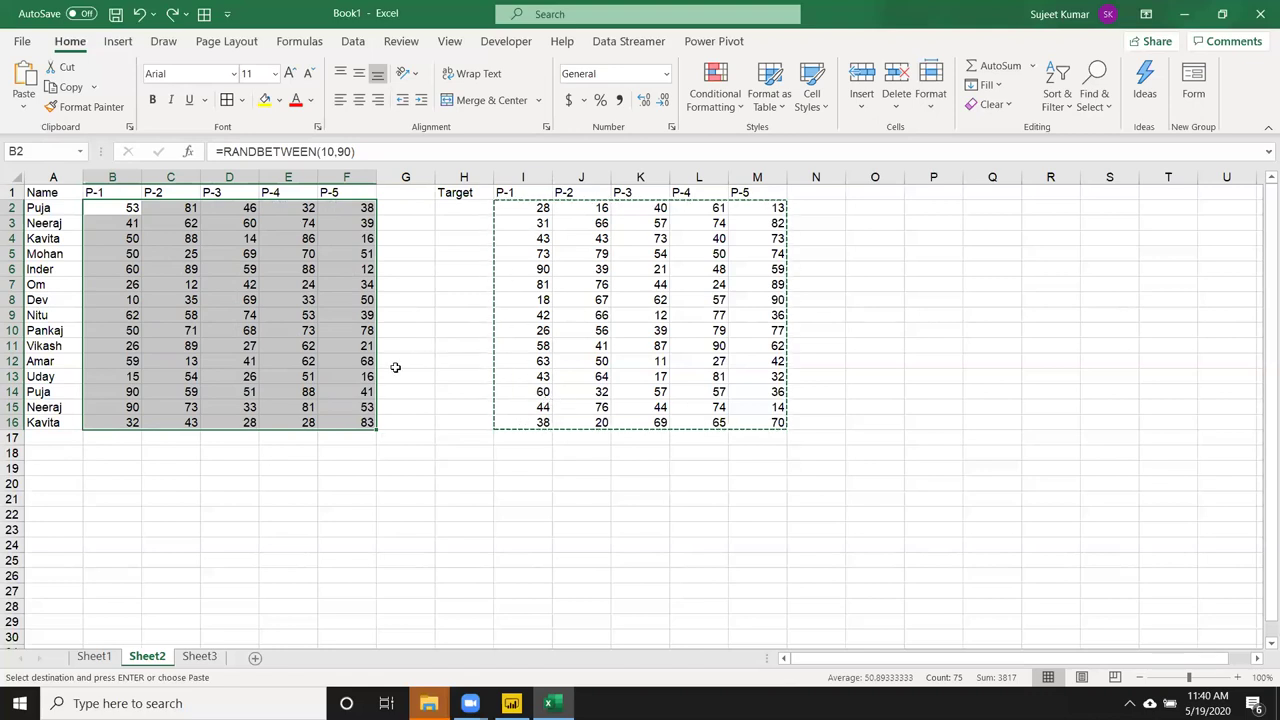
# Select B2:F16 and Paste Special Divide by the copied targets, then inspect B2's formula.
pyautogui.click(398, 325)
pyautogui.click(128, 207)
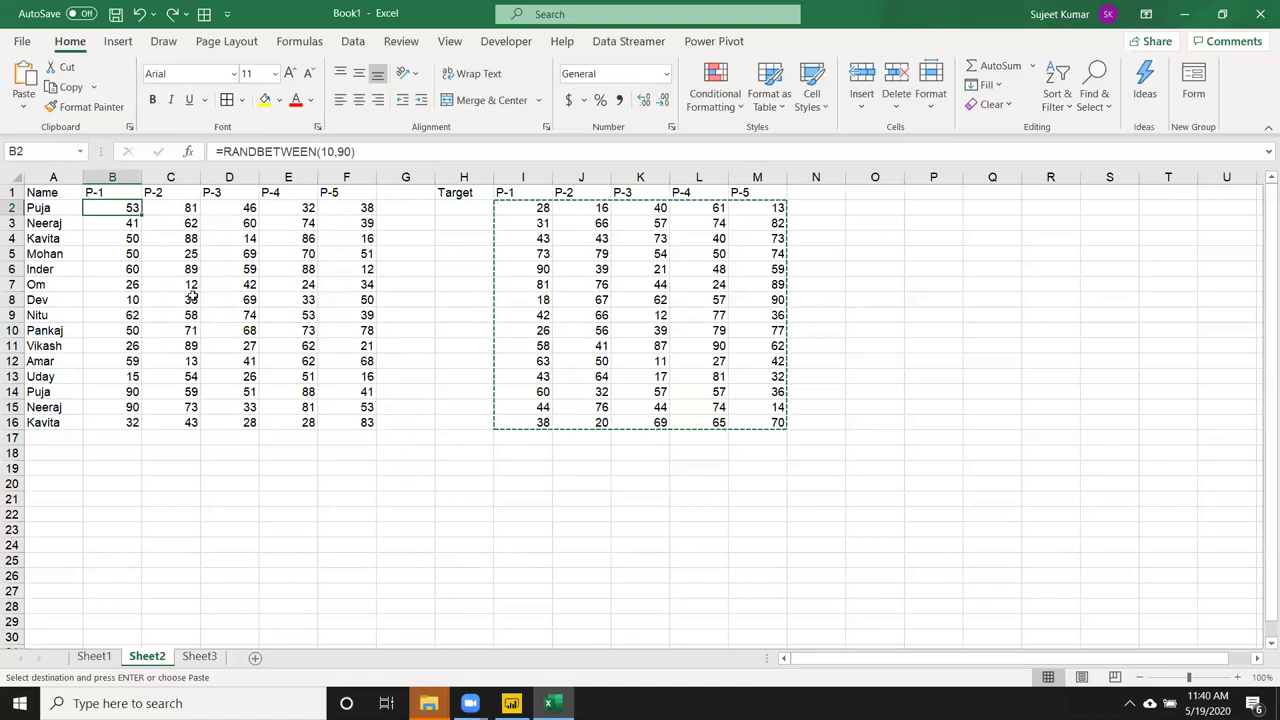
pyautogui.rightClick(117, 207)
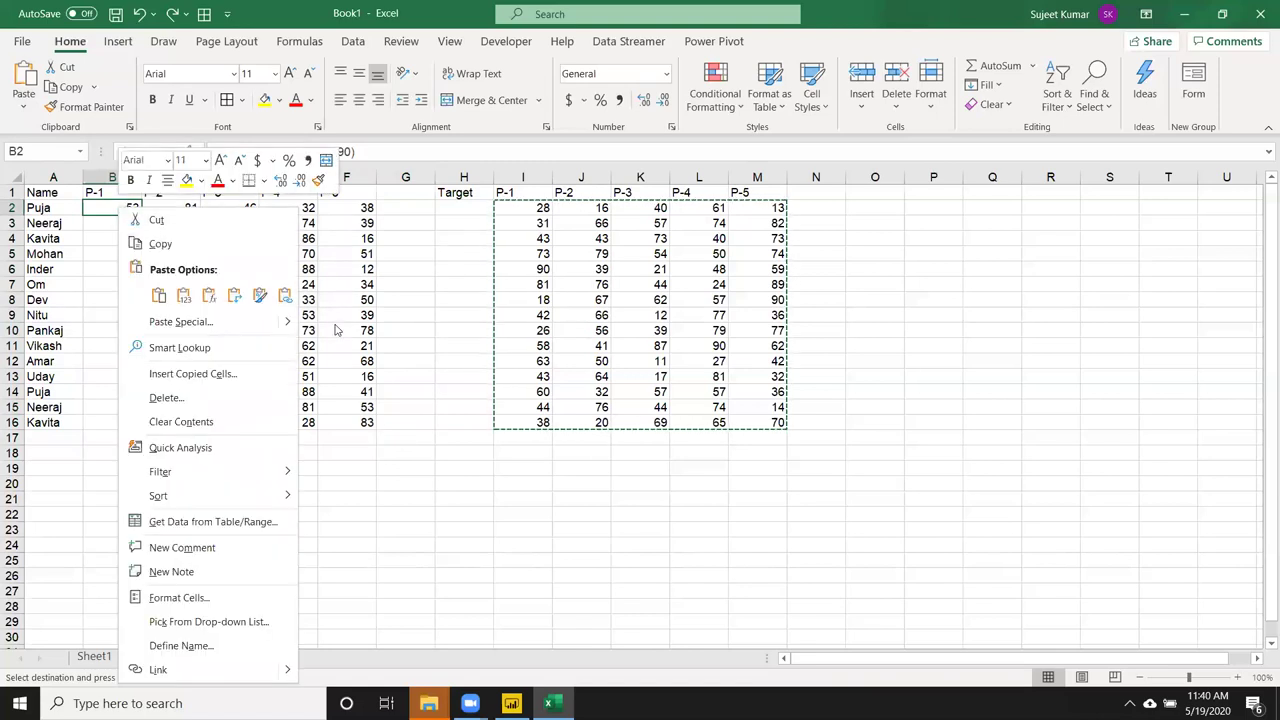
pyautogui.click(314, 251)
pyautogui.moveTo(116, 207)
pyautogui.mouseDown()
pyautogui.moveTo(333, 391)
pyautogui.moveTo(335, 422)
pyautogui.mouseUp()
pyautogui.rightClick(121, 208)
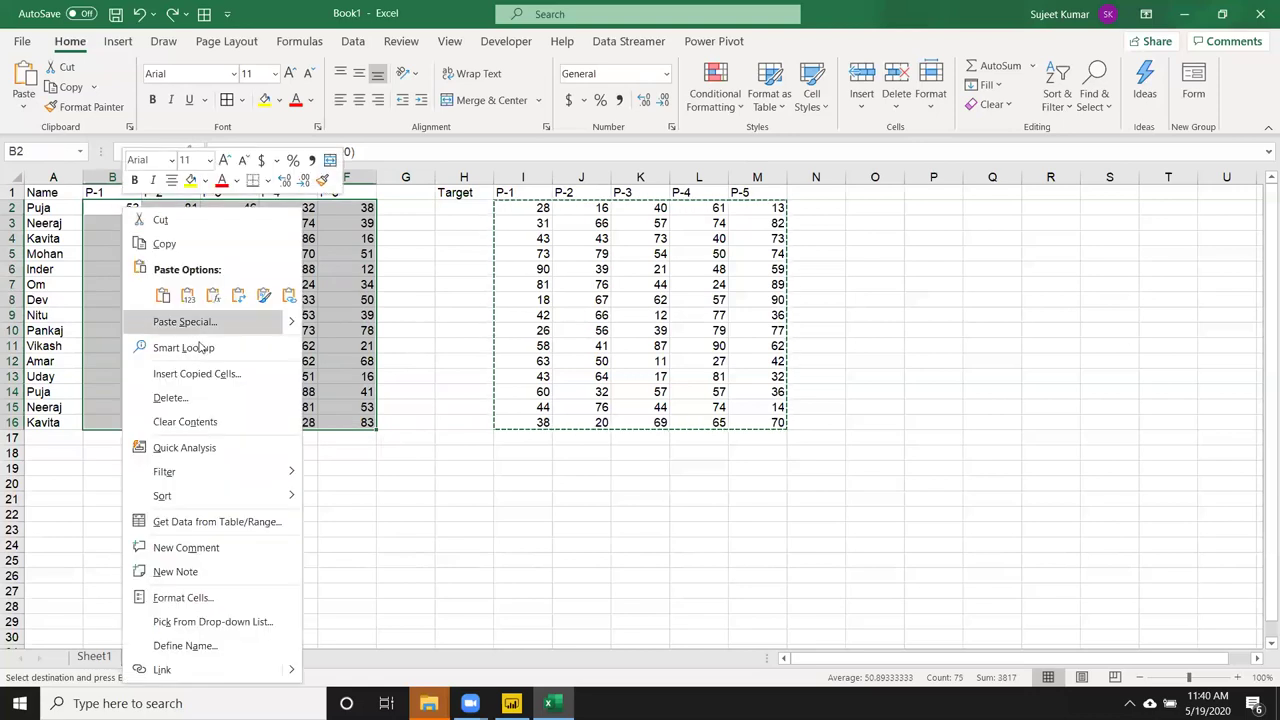
pyautogui.click(196, 324)
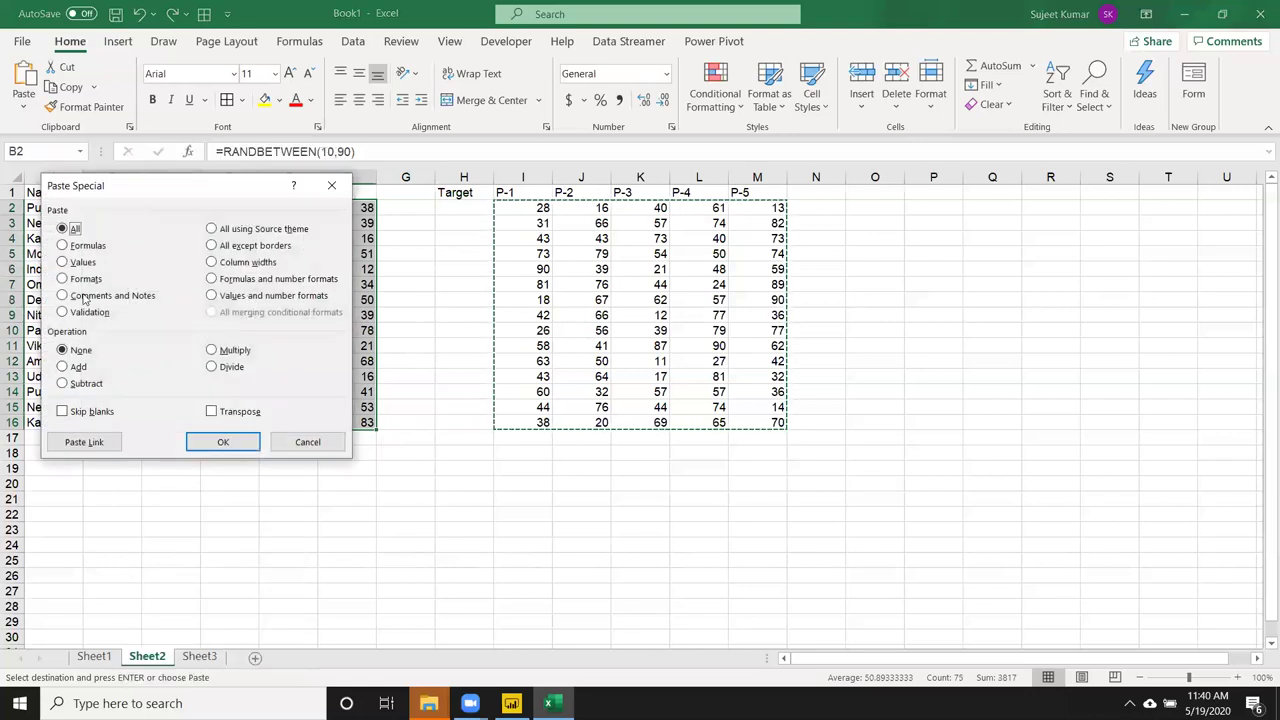
pyautogui.click(211, 367)
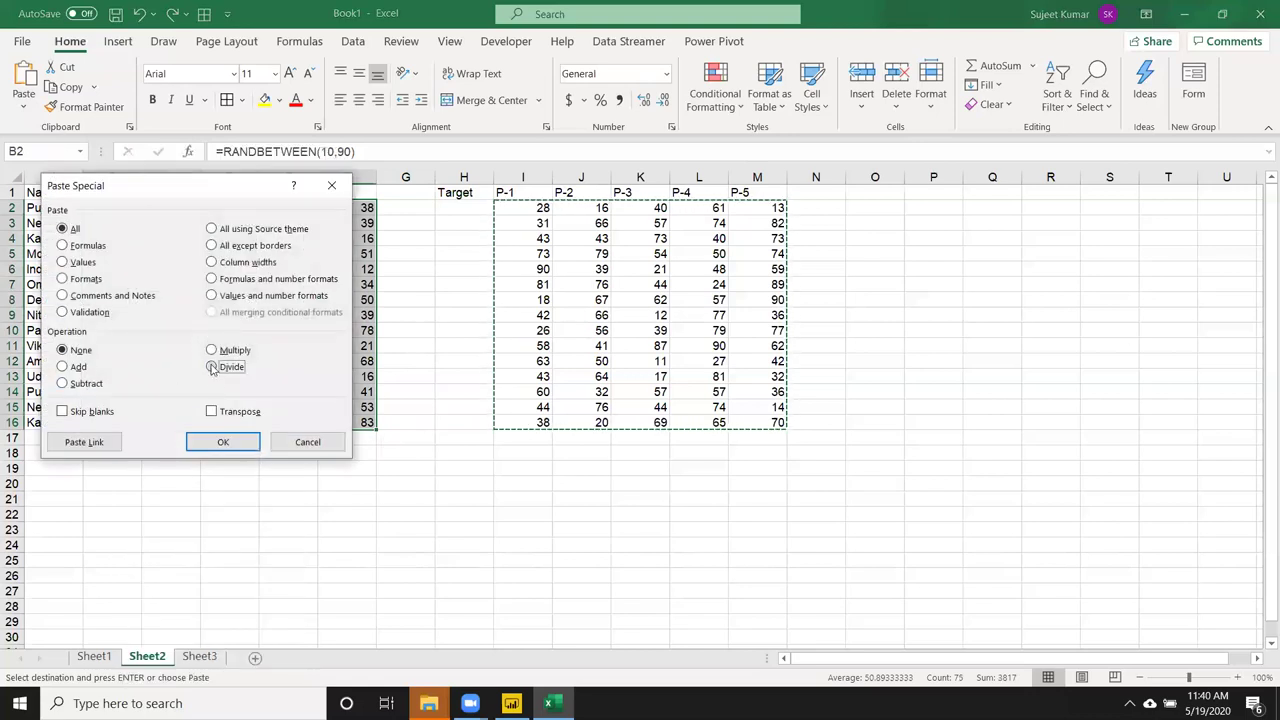
pyautogui.click(222, 441)
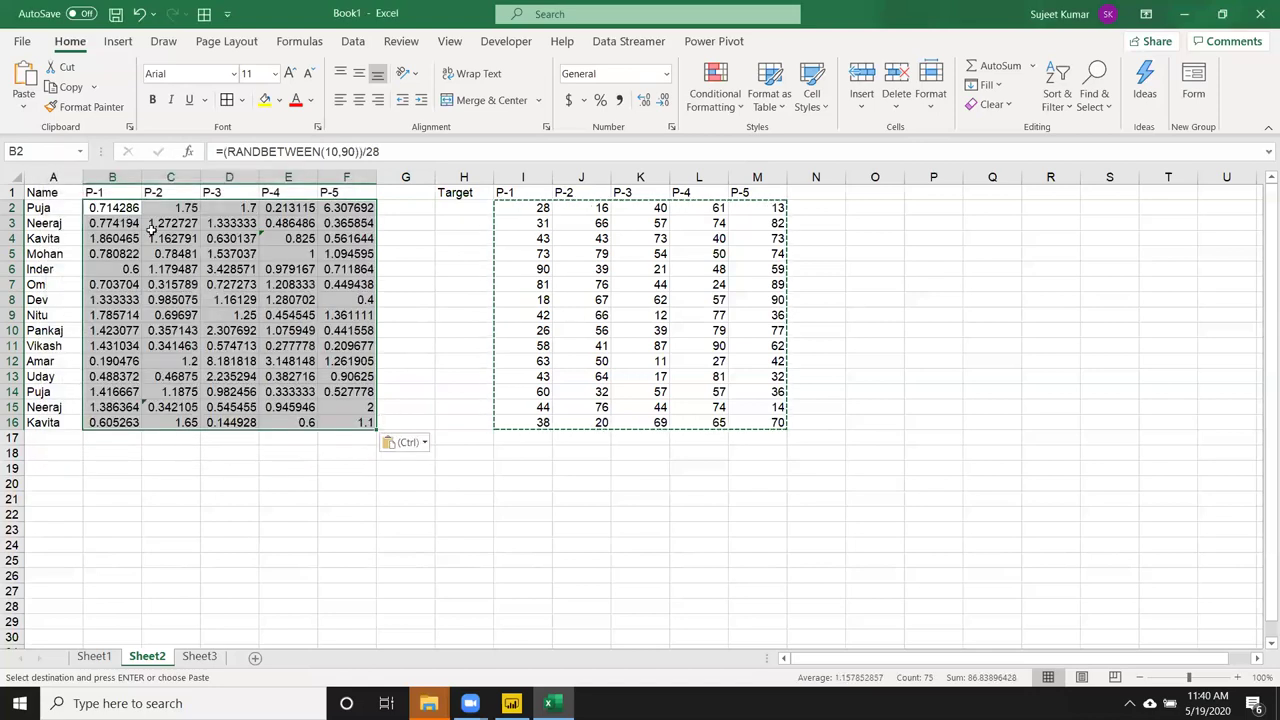
pyautogui.click(117, 210)
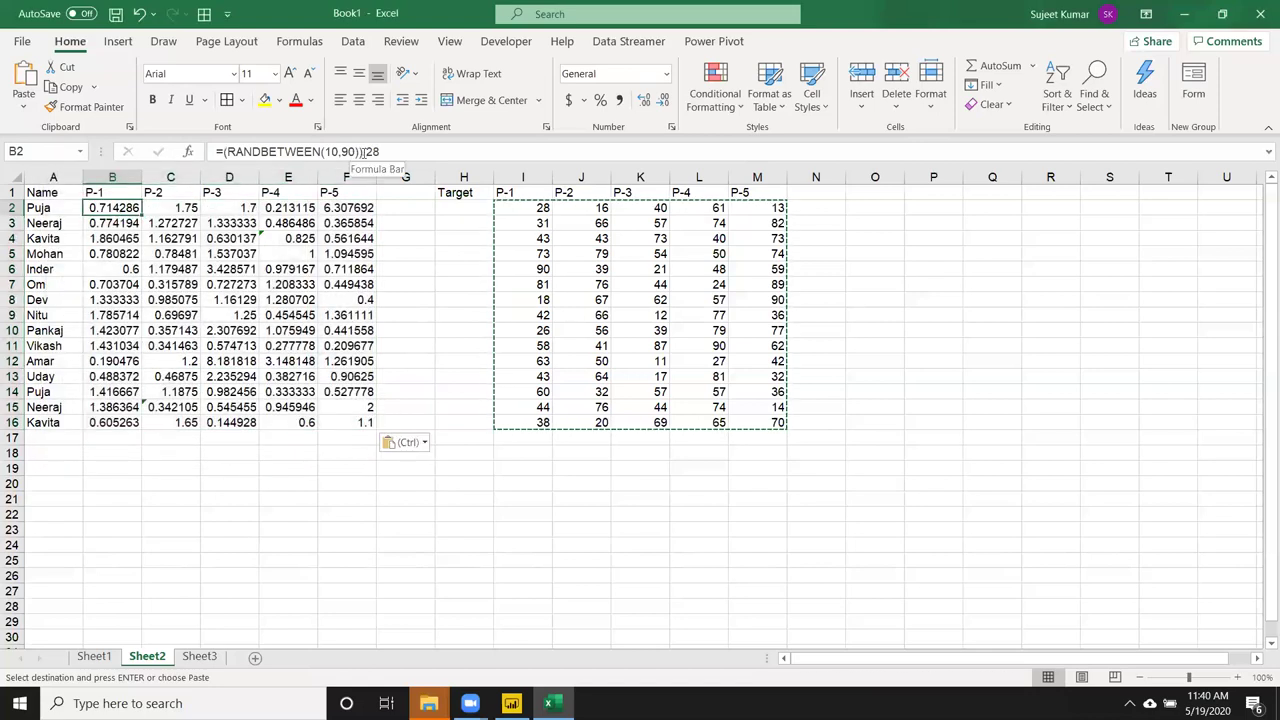
pyautogui.moveTo(357, 151); pyautogui.dragTo(222, 151)
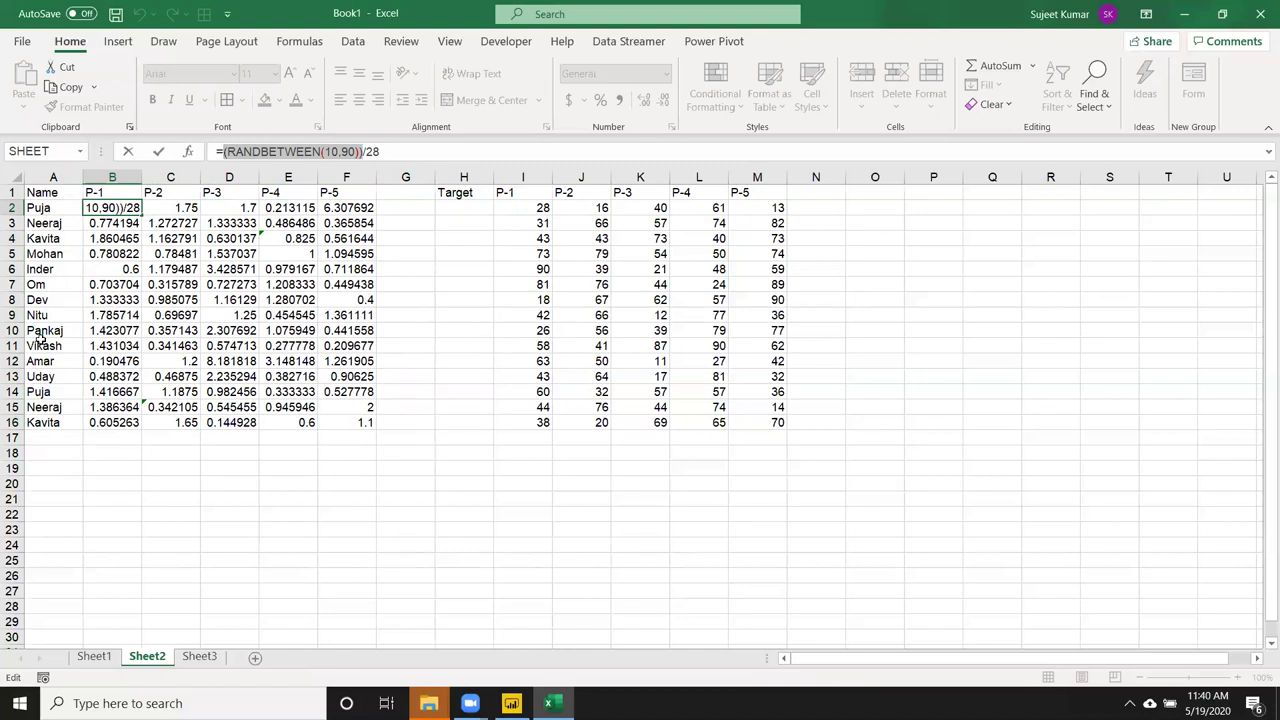
# Commit B2's random-number formula and enter trial values 500 in G21 and 5 in H21.
pyautogui.hotkey('ctrl', 'Return')
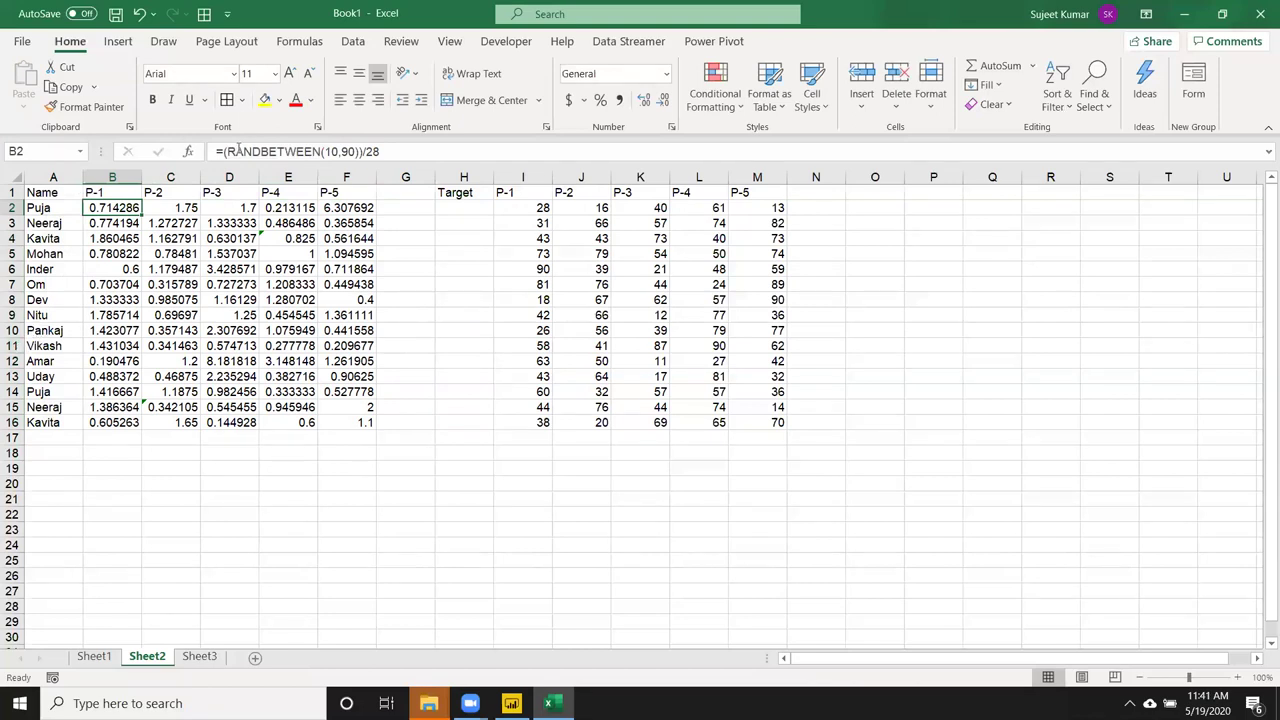
pyautogui.click(517, 209)
pyautogui.click(393, 496)
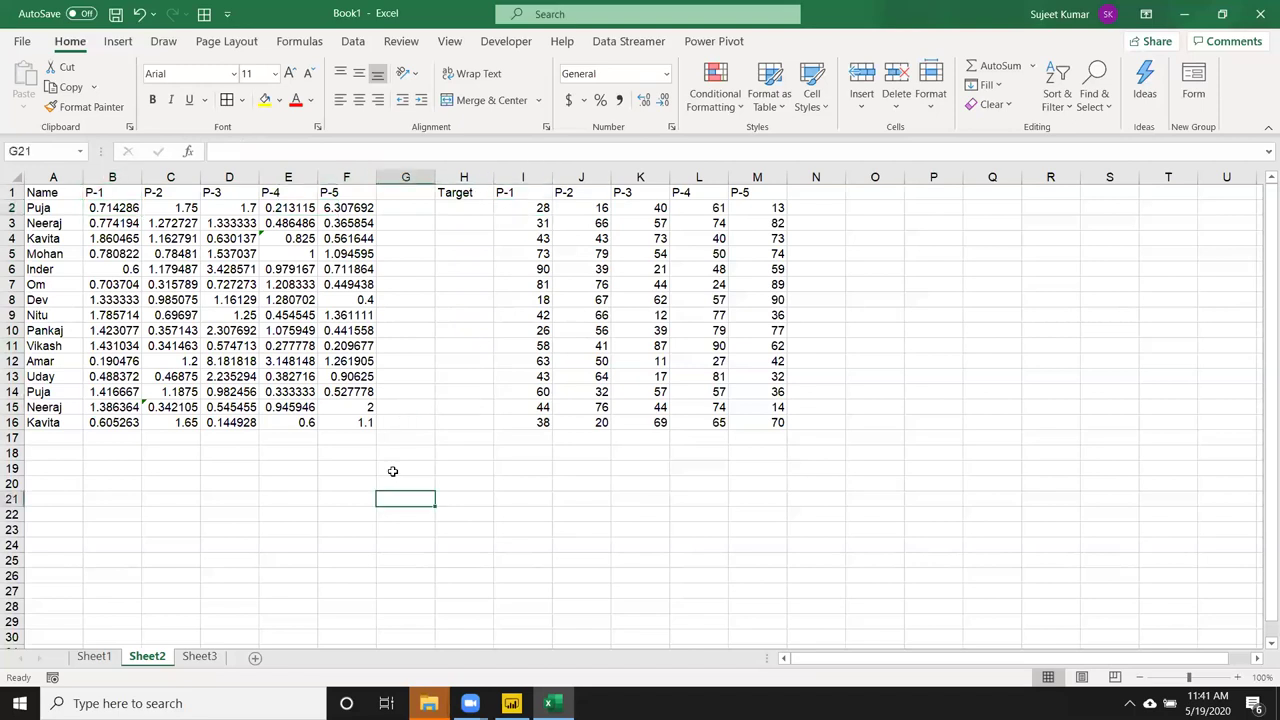
pyautogui.write('500')
pyautogui.press('Tab')
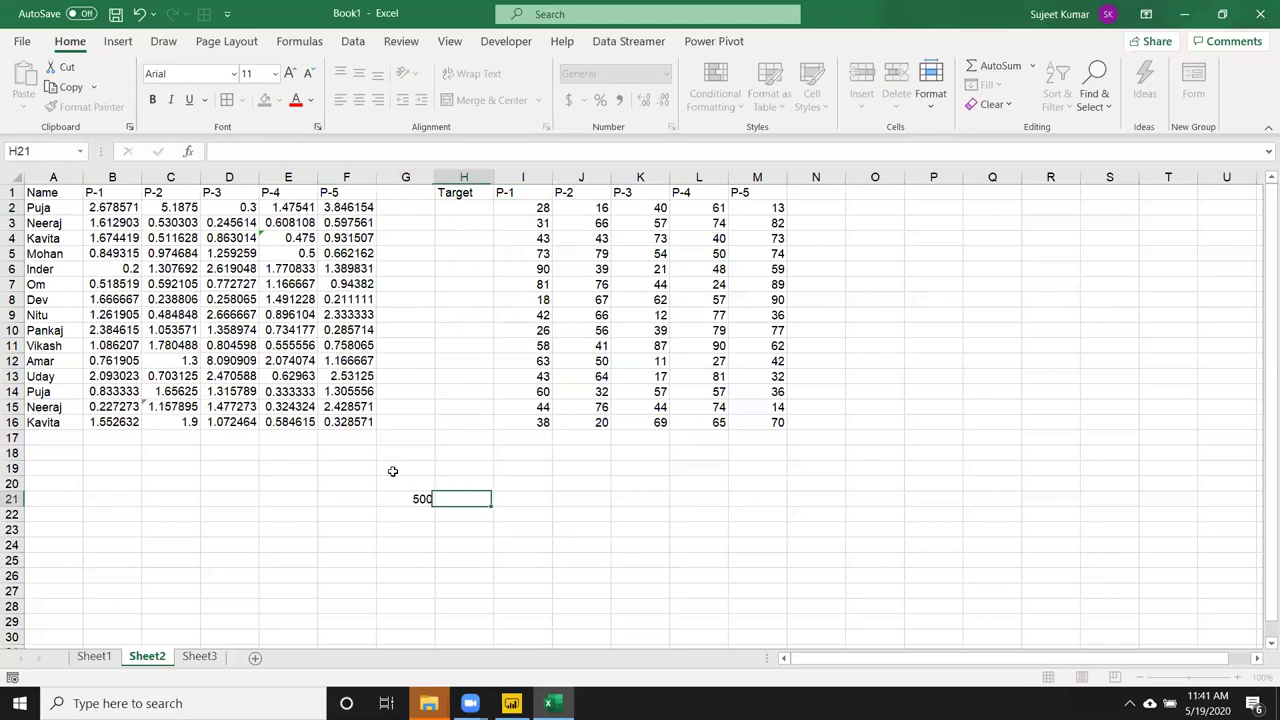
pyautogui.write('5')
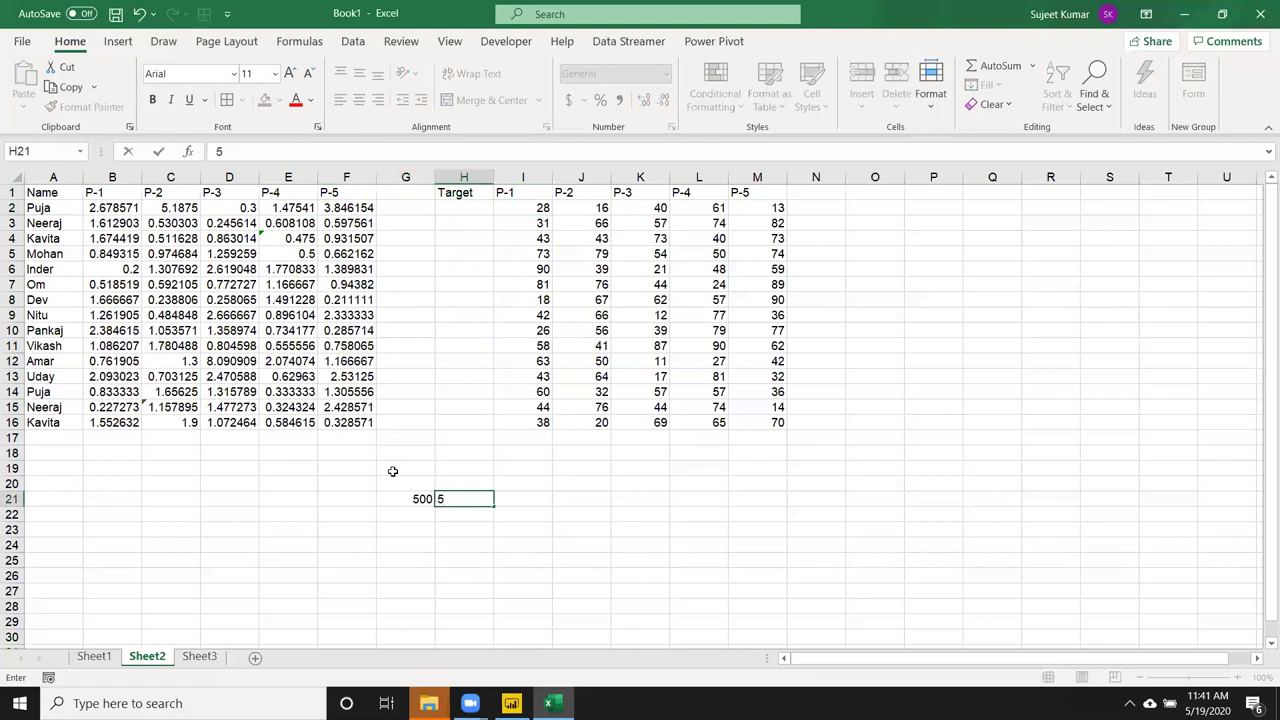
pyautogui.press('Left')
# Copy G21:H21, paste it back in place, then clear the trial values.
pyautogui.hotkey('shift', 'Right')
pyautogui.hotkey('ctrl', 'c')
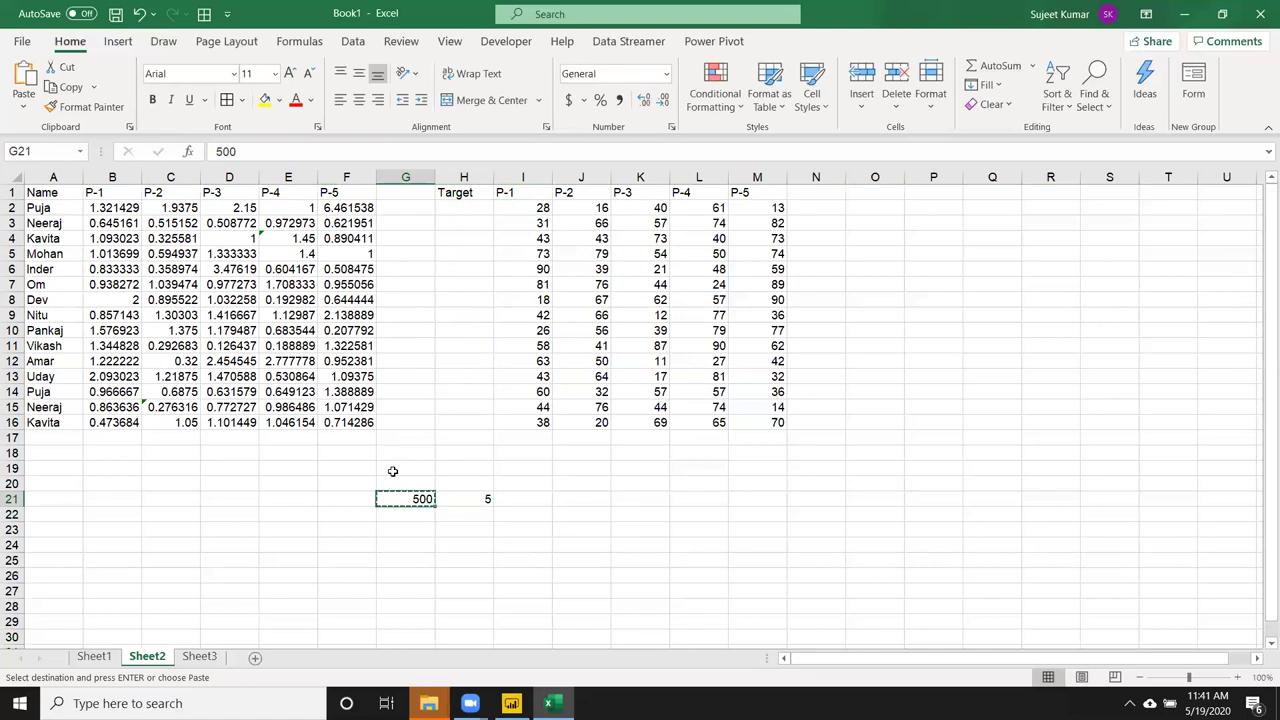
pyautogui.press('Right')
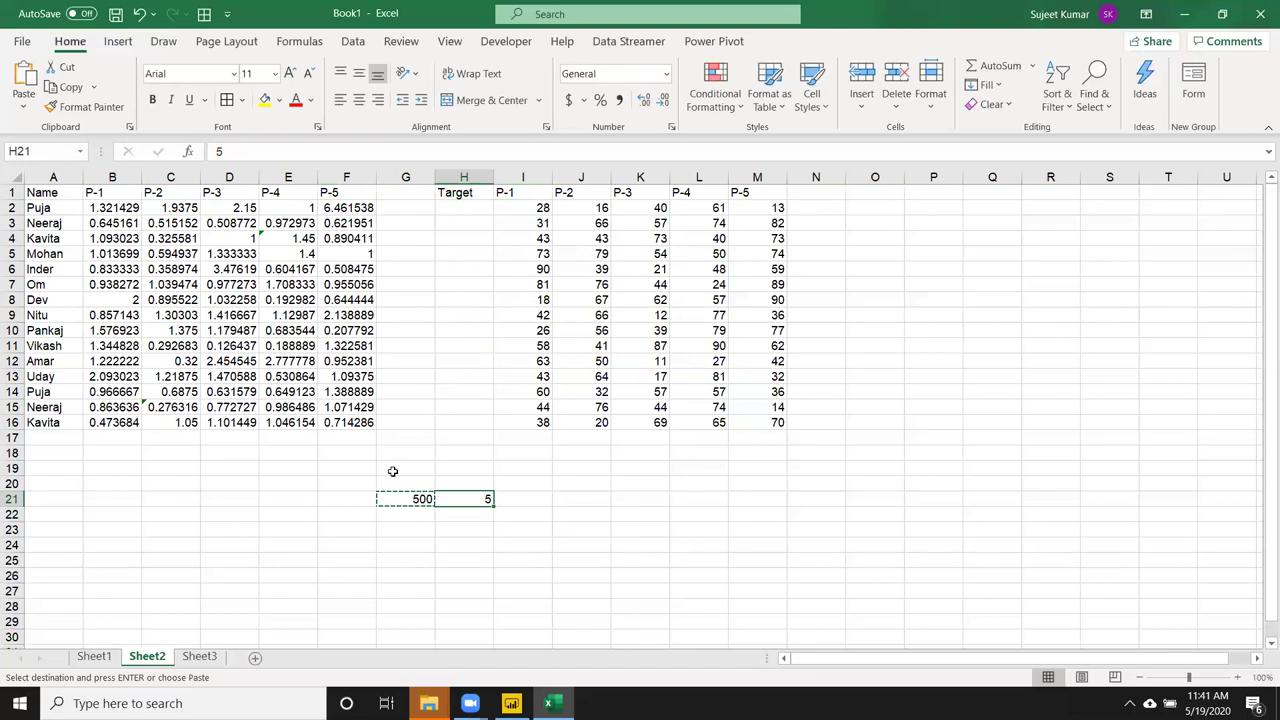
pyautogui.press('Left')
pyautogui.hotkey('shift', 'Right')
pyautogui.press('Return')
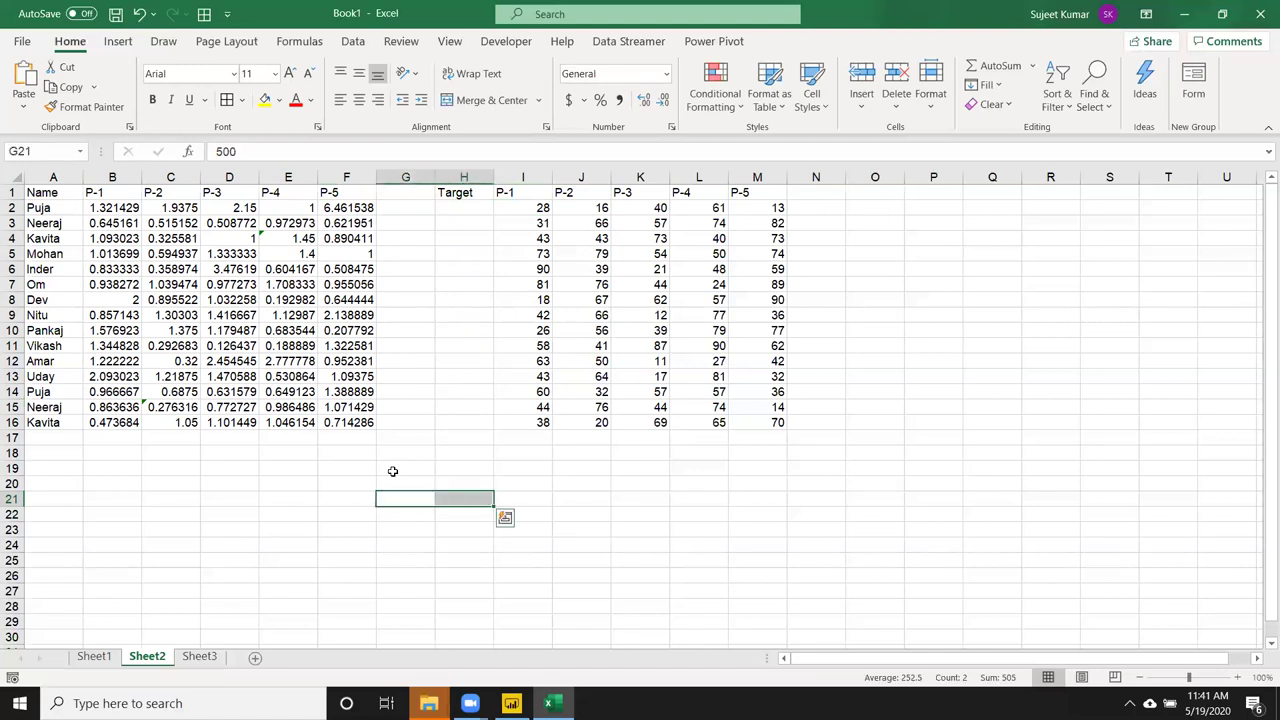
pyautogui.press('Delete')
# Go to Sheet3 and enter the heading Sales in A1.
pyautogui.click(106, 660)
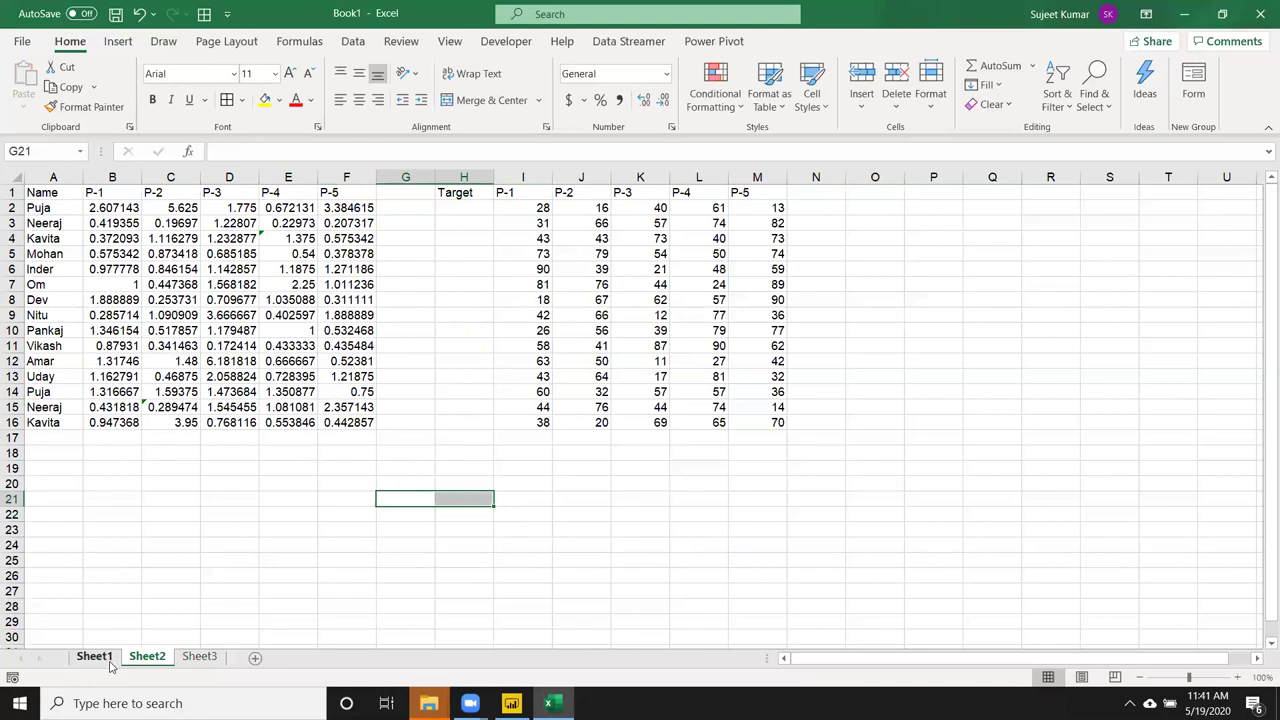
pyautogui.click(155, 660)
pyautogui.click(195, 658)
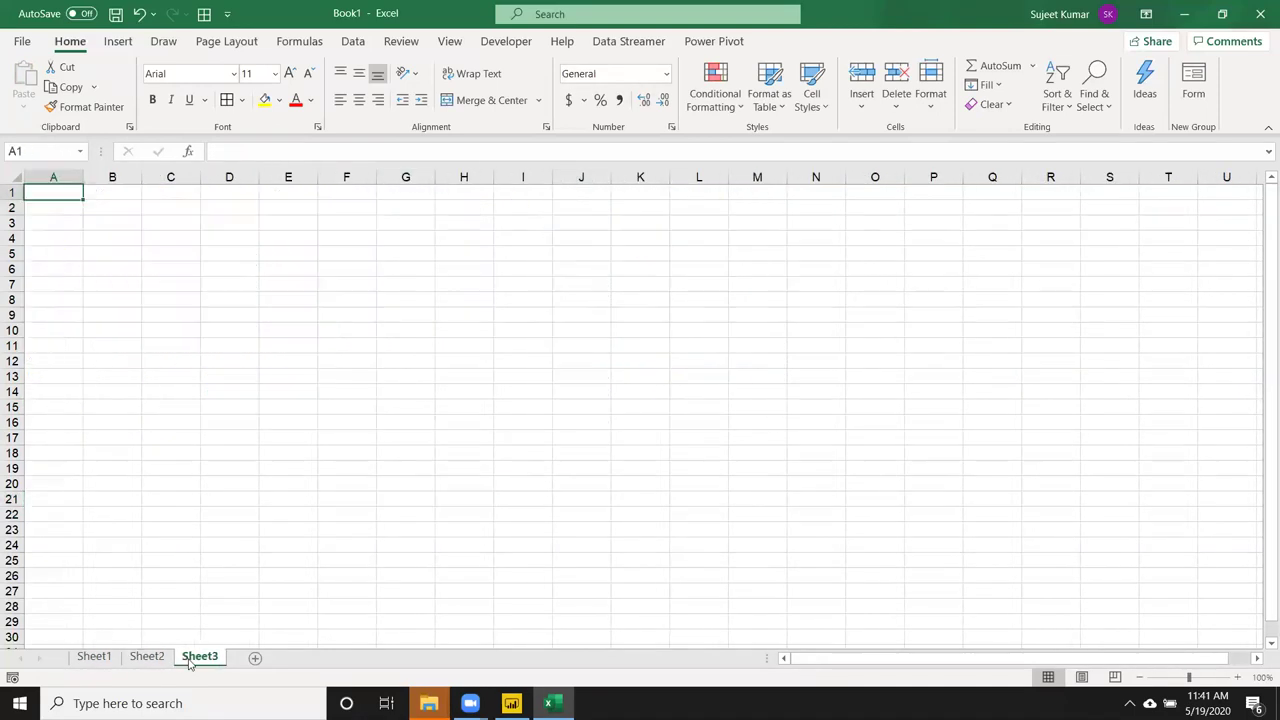
pyautogui.write('Sales')
pyautogui.press('Return')
# Enter =RANDBETWEEN(10,90) in A2 and fill it down to A122.
pyautogui.write('=ra')
pyautogui.press('Down')
pyautogui.press('Down')
pyautogui.press('Down')
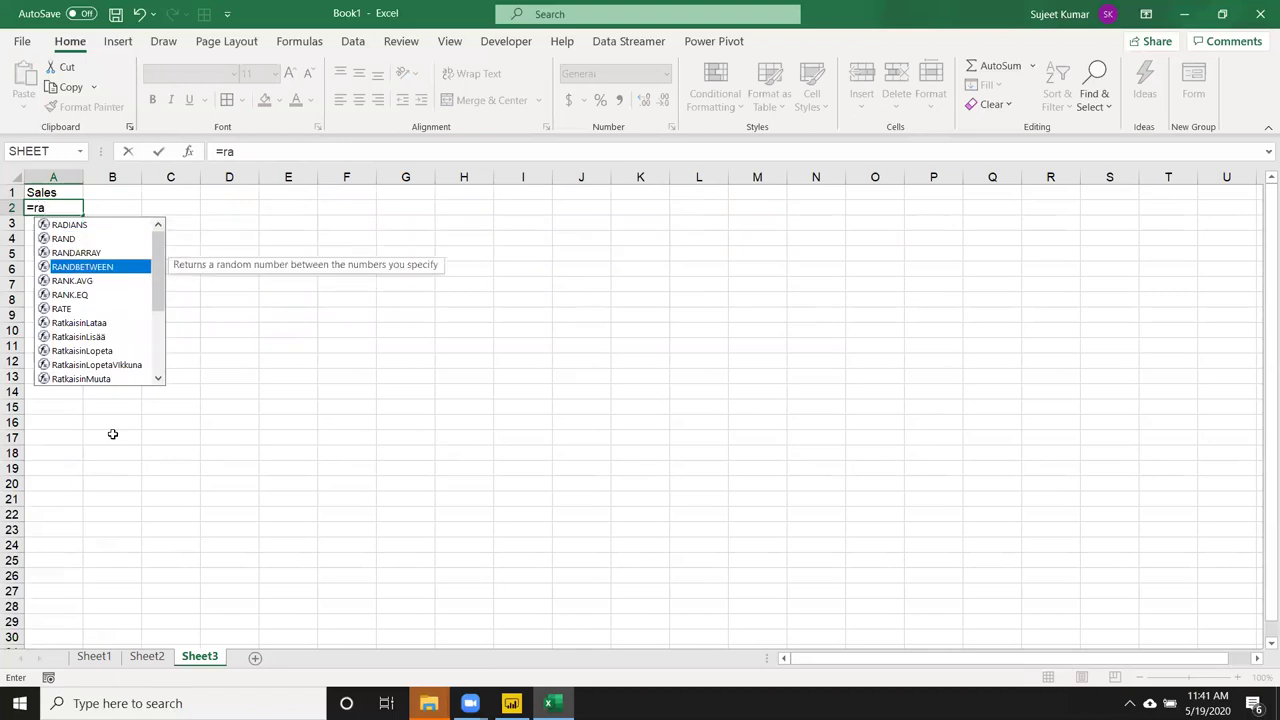
pyautogui.press('Tab')
pyautogui.write(',9')
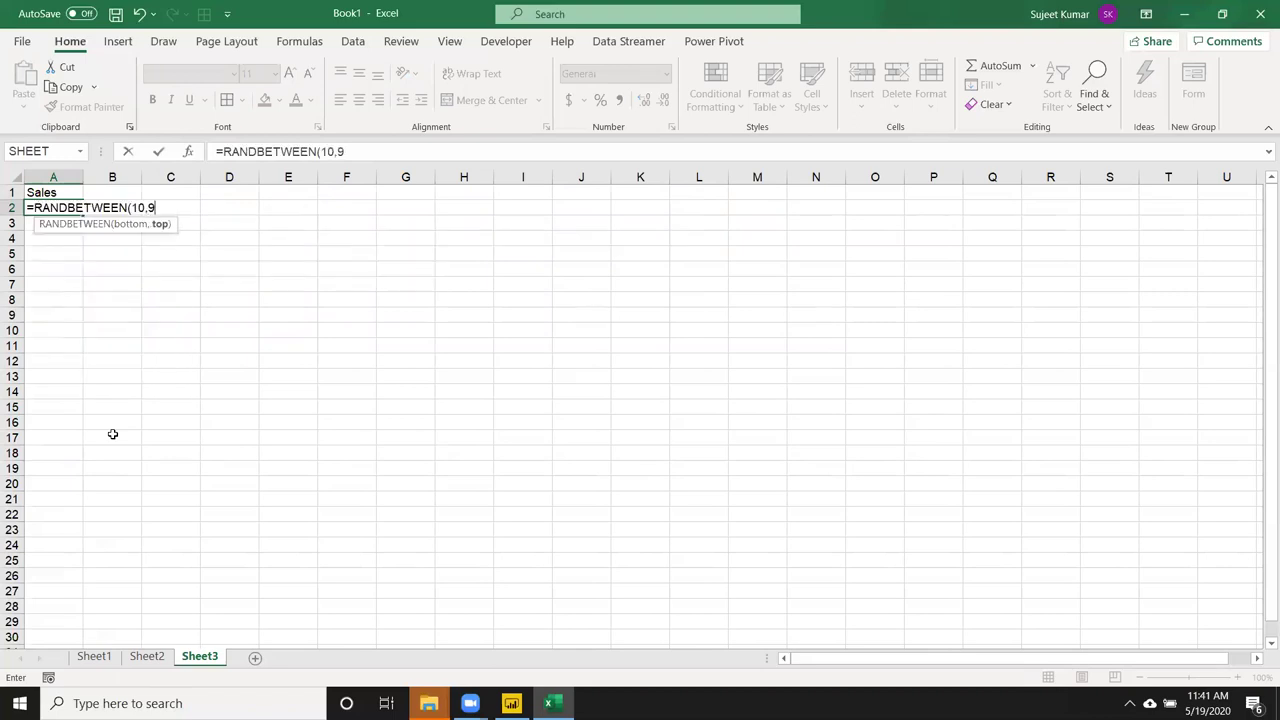
pyautogui.write('0')
pyautogui.press('Return')
pyautogui.press('Up')
pyautogui.hotkey('shift', 'Down')
pyautogui.hotkey('shift', 'Down')
pyautogui.hotkey('shift', 'Down')
pyautogui.hotkey('shift', 'Down')
pyautogui.hotkey('shift', 'Down')
pyautogui.hotkey('shift', 'Down')
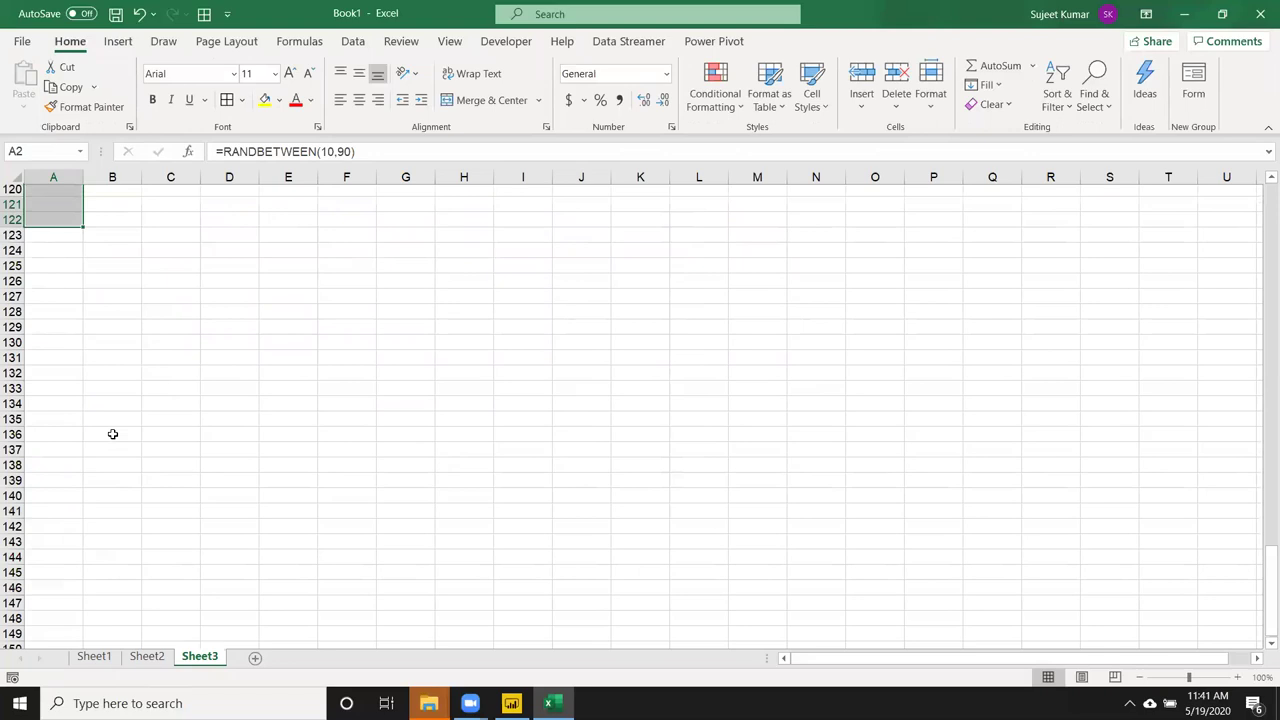
pyautogui.hotkey('ctrl', 'd')
# Copy the random numbers and paste them back as fixed values.
pyautogui.hotkey('ctrl', 'c')
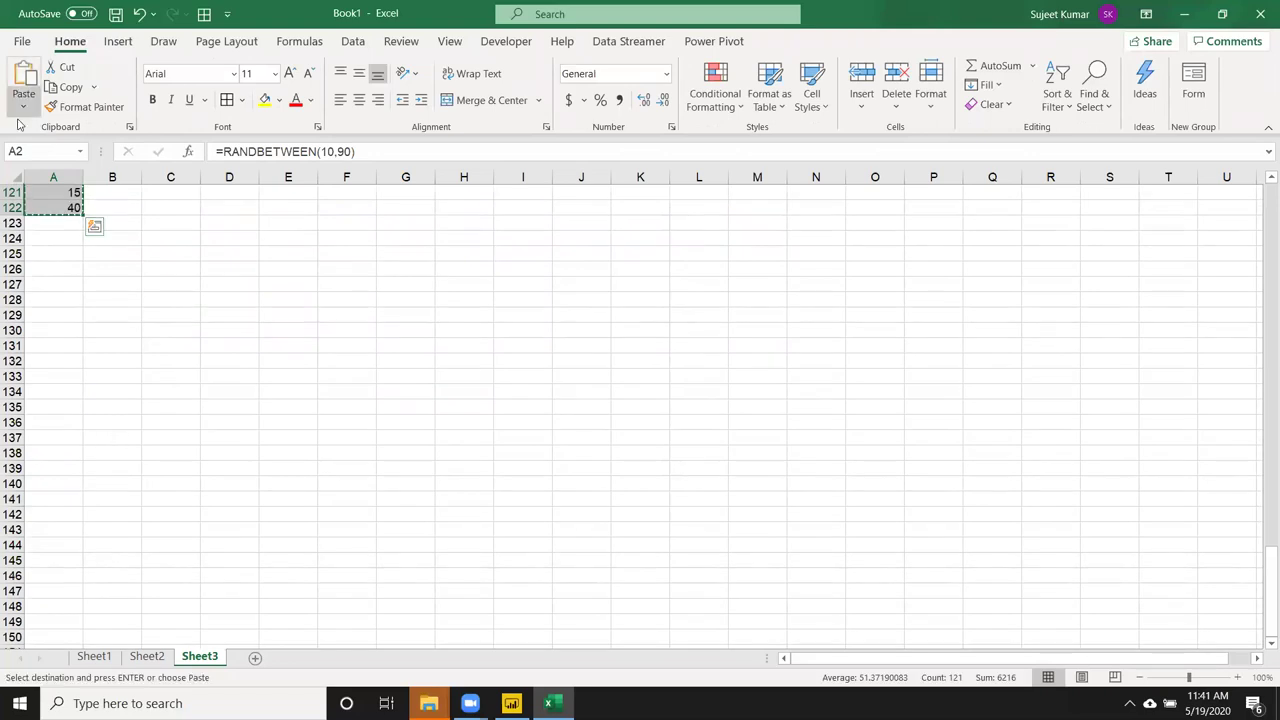
pyautogui.click(23, 105)
pyautogui.click(21, 233)
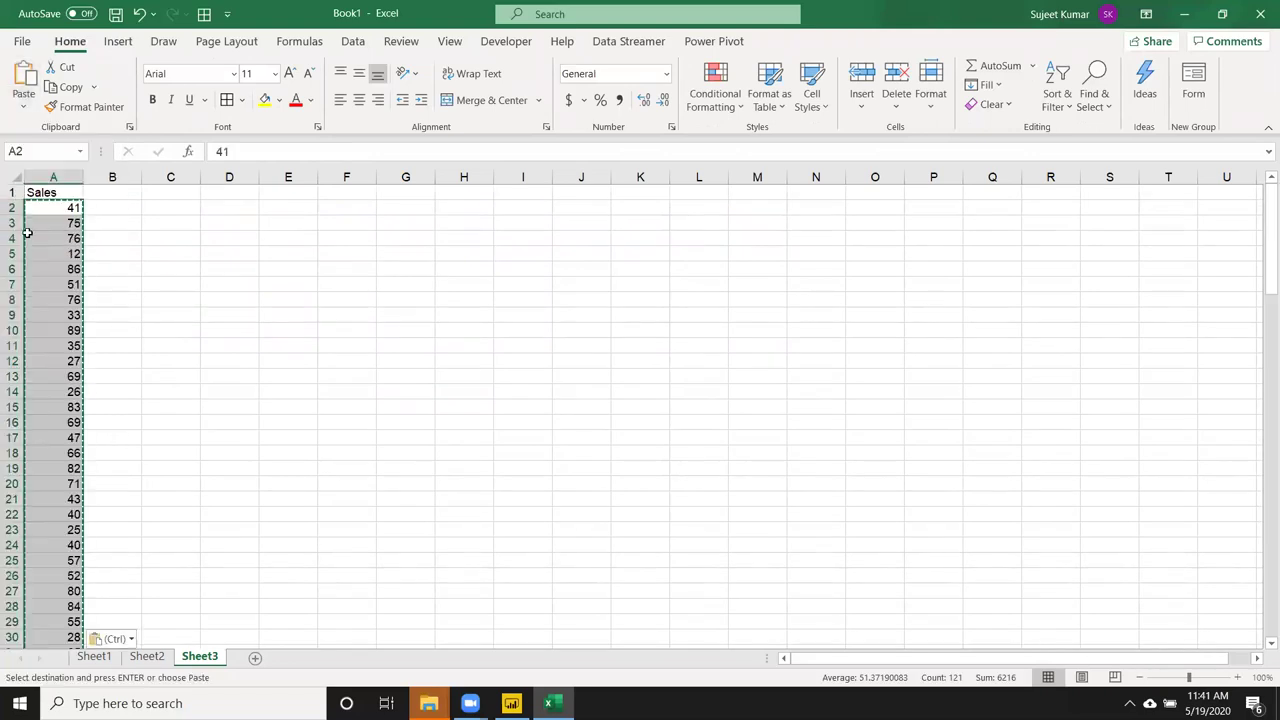
# Enter 50, 60, 70, 75 and 65 in B5, B9, B15, B20 and B26.
pyautogui.click(133, 251)
pyautogui.write('60')
pyautogui.press('Return')
pyautogui.press('Down')
pyautogui.press('Down')
pyautogui.press('Down')
pyautogui.write('60')
pyautogui.press('Return')
pyautogui.press('Down')
pyautogui.press('Down')
pyautogui.press('Down')
pyautogui.press('Down')
pyautogui.press('Down')
pyautogui.write('70')
pyautogui.press('Return')
pyautogui.press('Down')
pyautogui.press('Down')
pyautogui.press('Down')
pyautogui.press('Down')
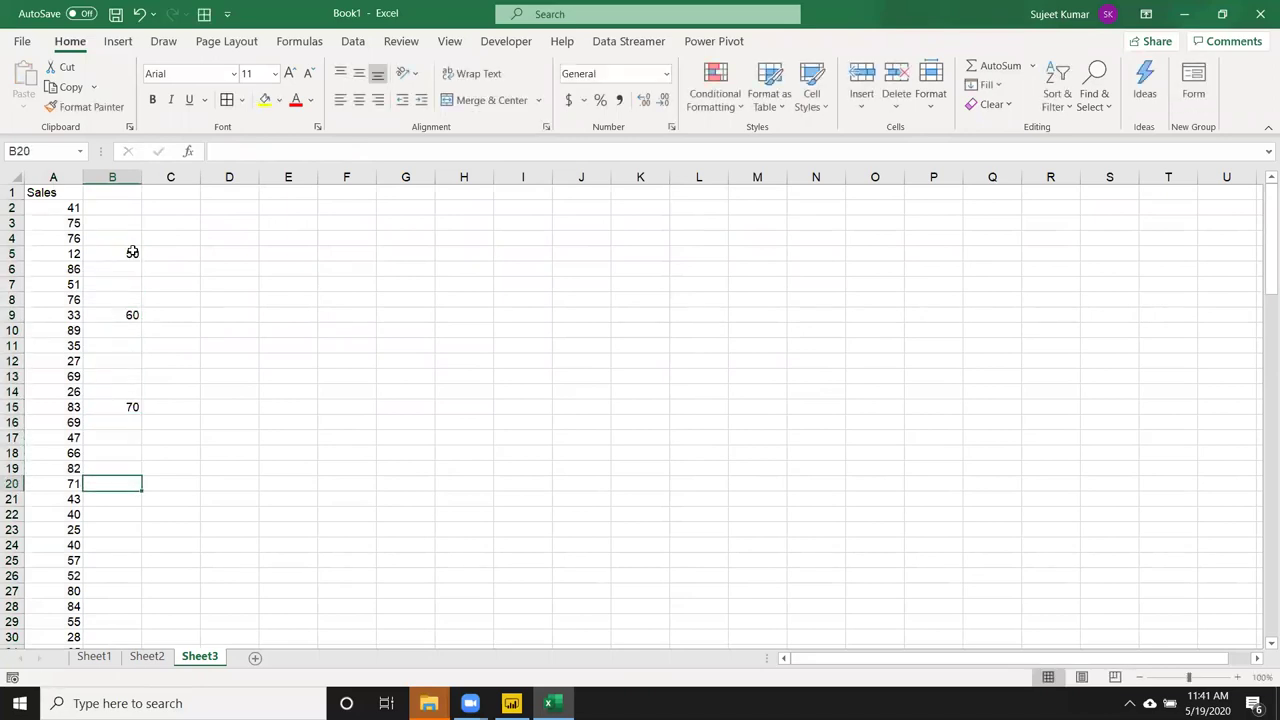
pyautogui.write('75')
pyautogui.press('Return')
pyautogui.press('Down')
pyautogui.press('Down')
pyautogui.press('Down')
pyautogui.press('Down')
pyautogui.write('65')
pyautogui.press('Return')
pyautogui.press('Down')
pyautogui.press('Down')
pyautogui.press('Down')
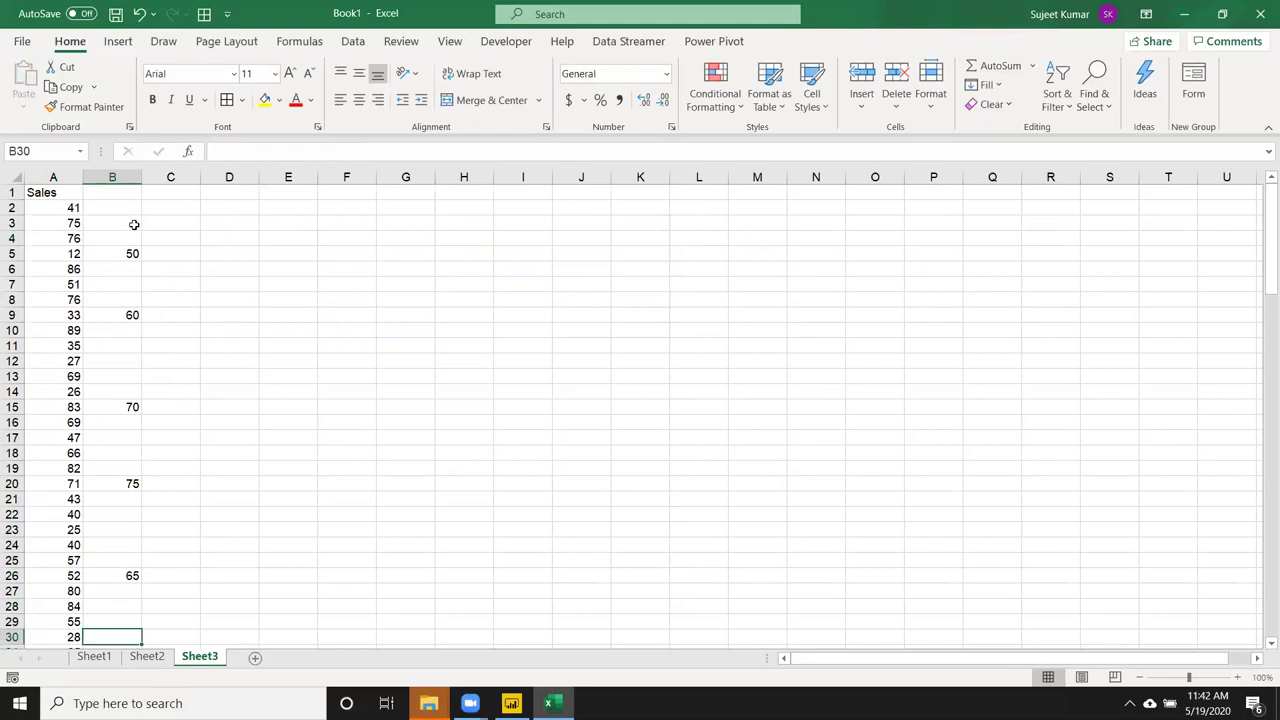
pyautogui.click(137, 253)
pyautogui.hotkey('ctrl', 'c')
pyautogui.press('Left')
pyautogui.hotkey('ctrl', 'v')
pyautogui.press('Down')
pyautogui.press('Down')
pyautogui.press('Down')
pyautogui.press('Down')
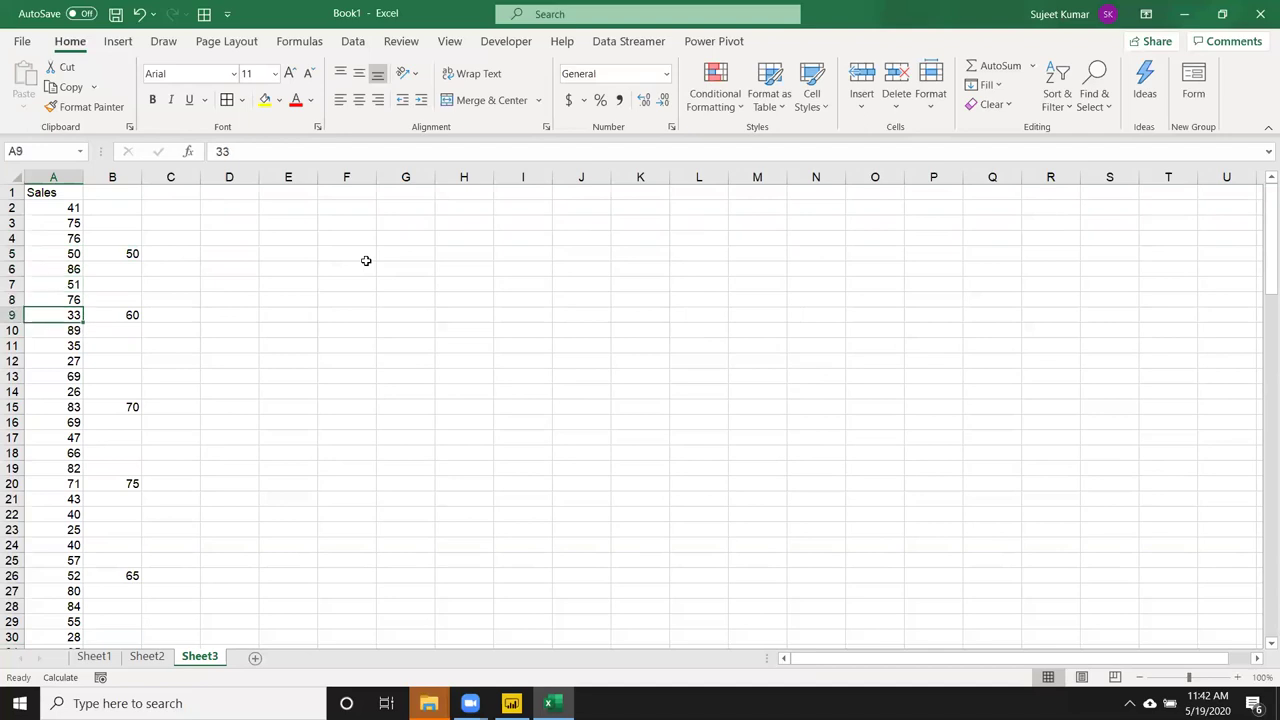
pyautogui.press('Down')
pyautogui.press('Right')
pyautogui.press('Up')
pyautogui.hotkey('ctrl', 'c')
pyautogui.press('Left')
pyautogui.hotkey('ctrl', 'v')
pyautogui.press('Down')
pyautogui.press('Down')
pyautogui.press('Down')
pyautogui.press('Down')
pyautogui.press('Down')
pyautogui.press('Right')
pyautogui.press('Down')
pyautogui.hotkey('ctrl', 'c')
pyautogui.press('Left')
pyautogui.hotkey('ctrl', 'v')
pyautogui.press('Down')
pyautogui.press('Down')
pyautogui.press('Down')
pyautogui.press('Down')
pyautogui.press('Down')
pyautogui.press('Right')
pyautogui.hotkey('ctrl', 'c')
pyautogui.press('Left')
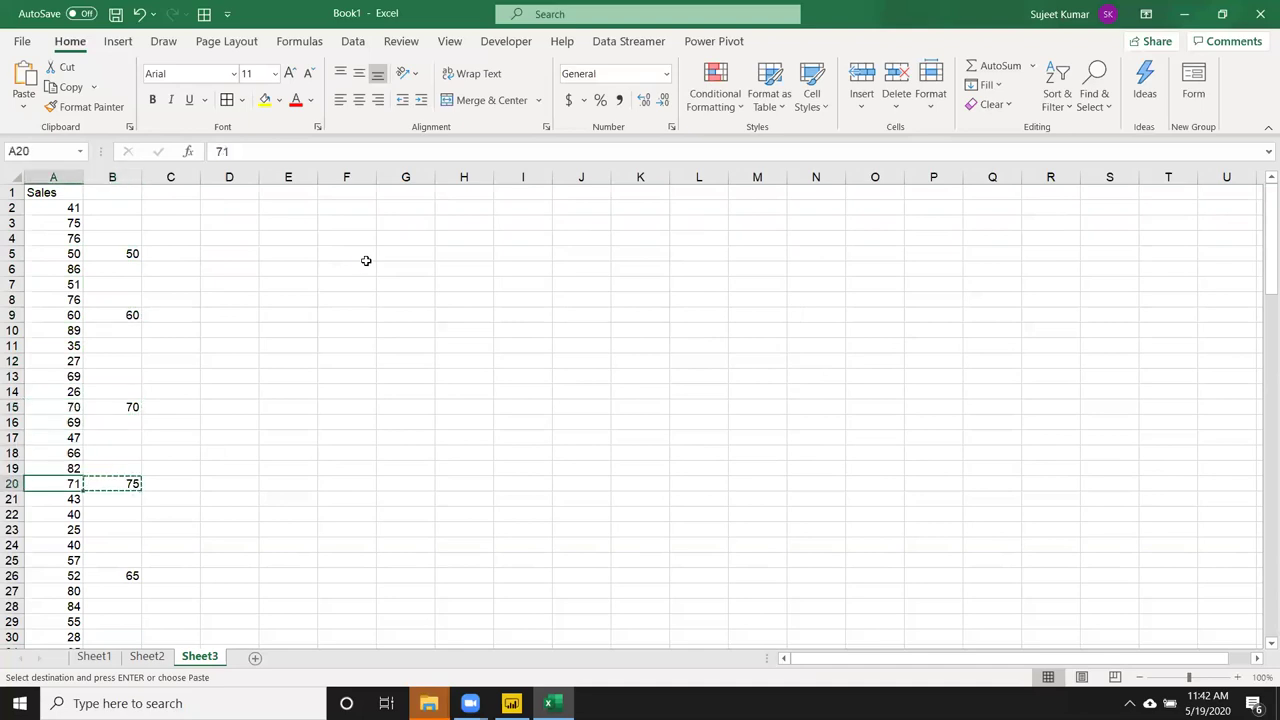
pyautogui.hotkey('ctrl', 'v')
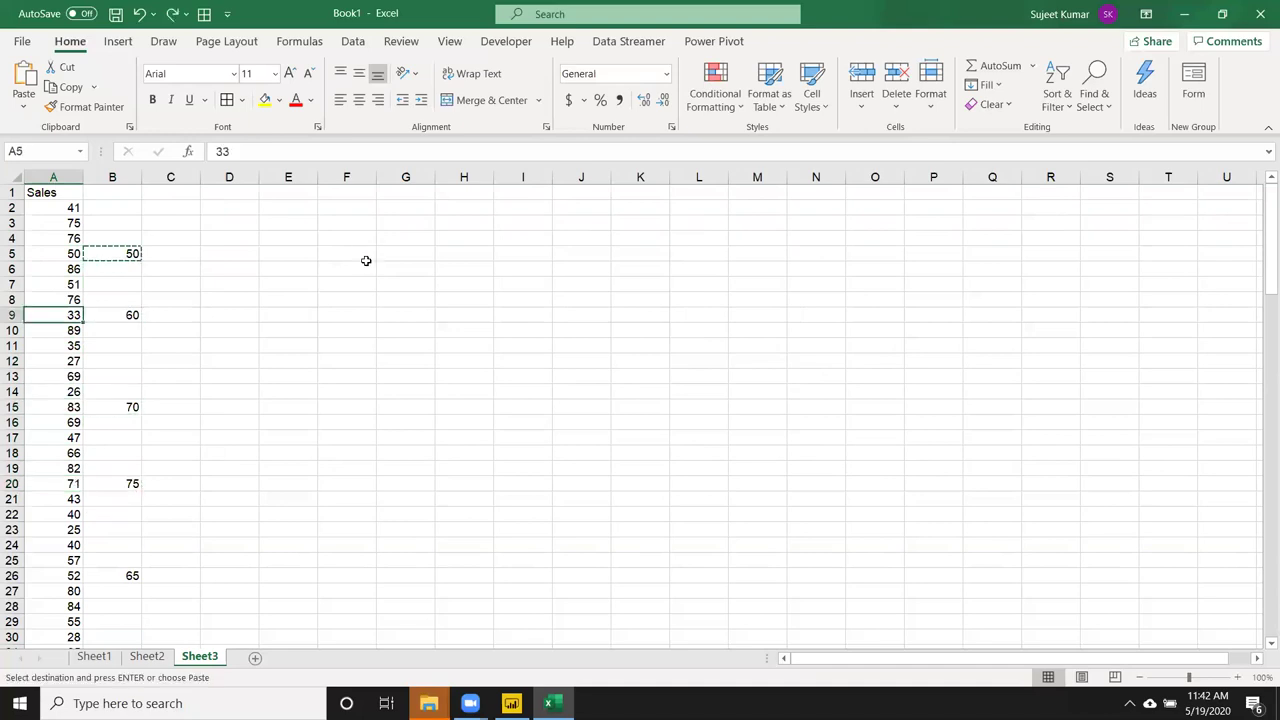
pyautogui.click(112, 177)
# Paste column B into the Sales column with Skip blanks checked, then switch to Sheet2.
pyautogui.hotkey('ctrl', 'c')
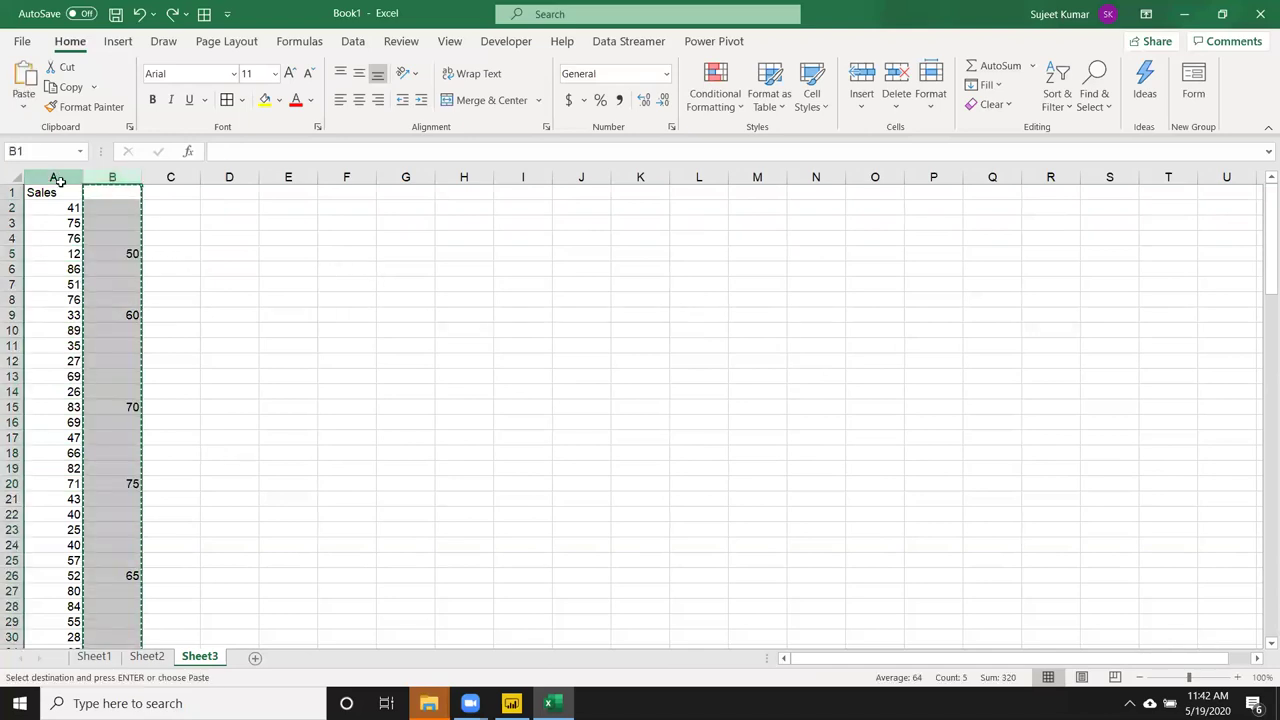
pyautogui.rightClick(58, 177)
pyautogui.click(112, 302)
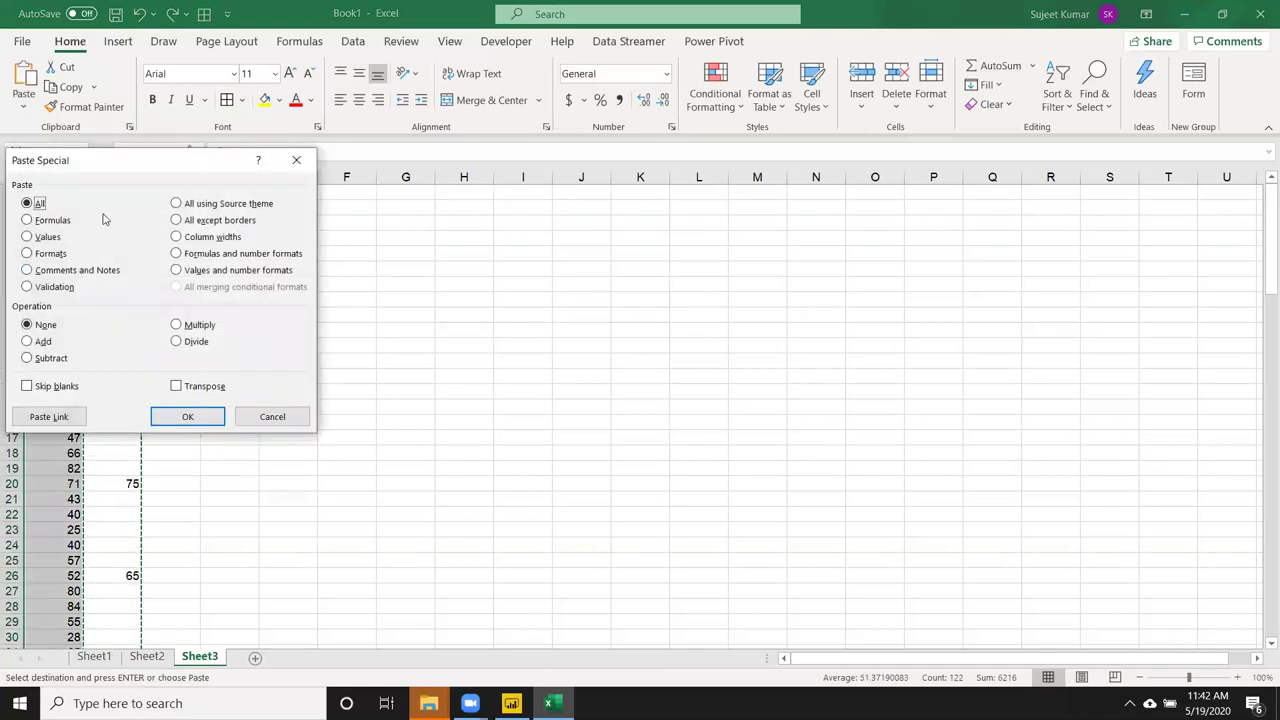
pyautogui.moveTo(129, 170); pyautogui.dragTo(586, 137)
pyautogui.click(484, 354)
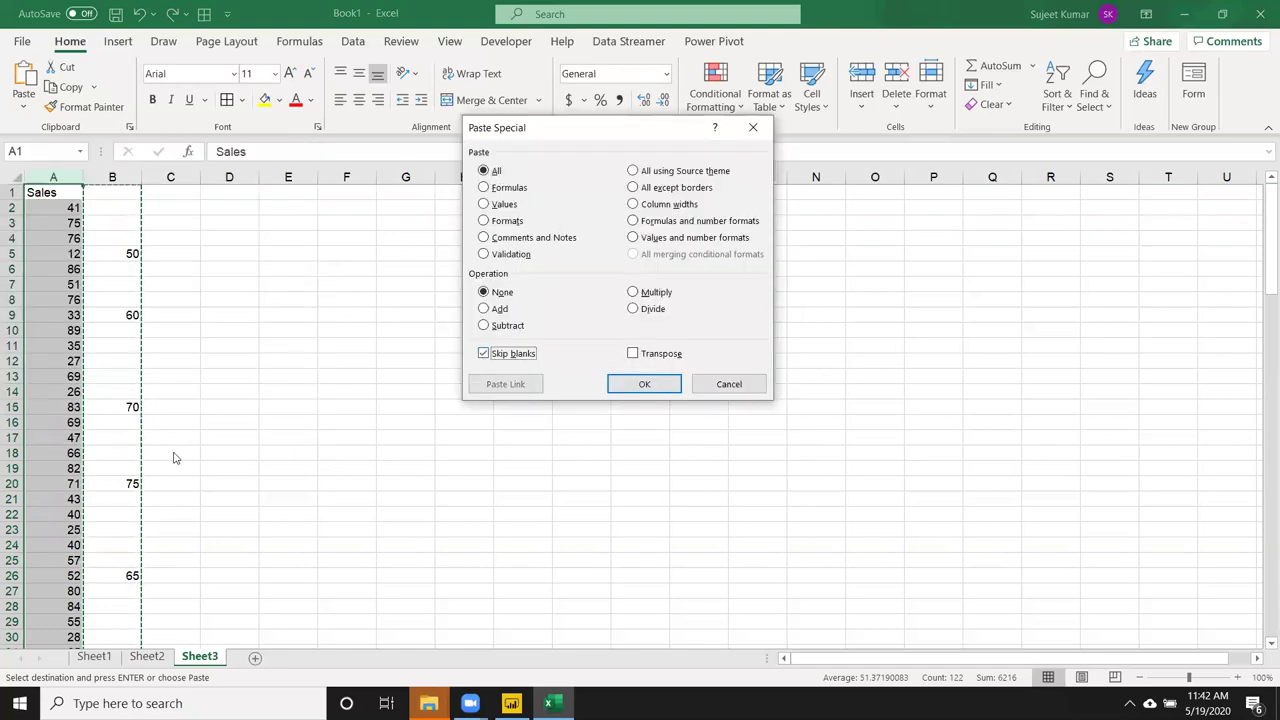
pyautogui.click(644, 384)
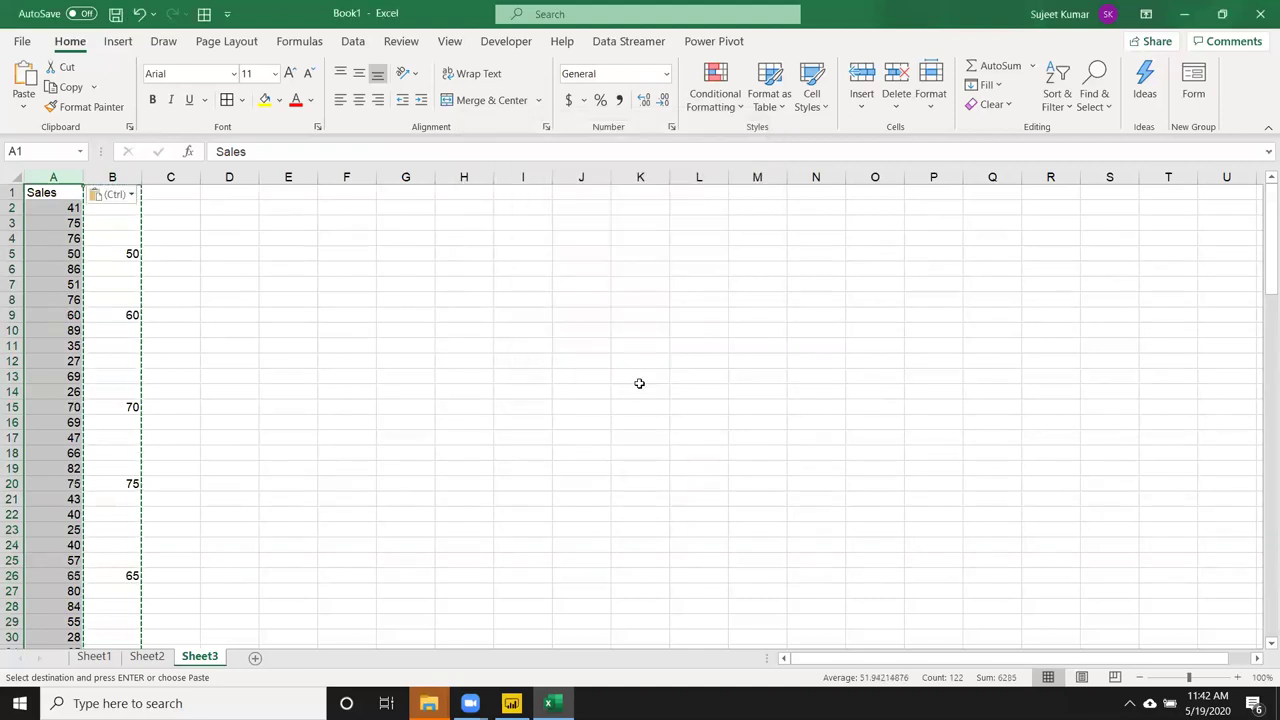
pyautogui.click(149, 656)
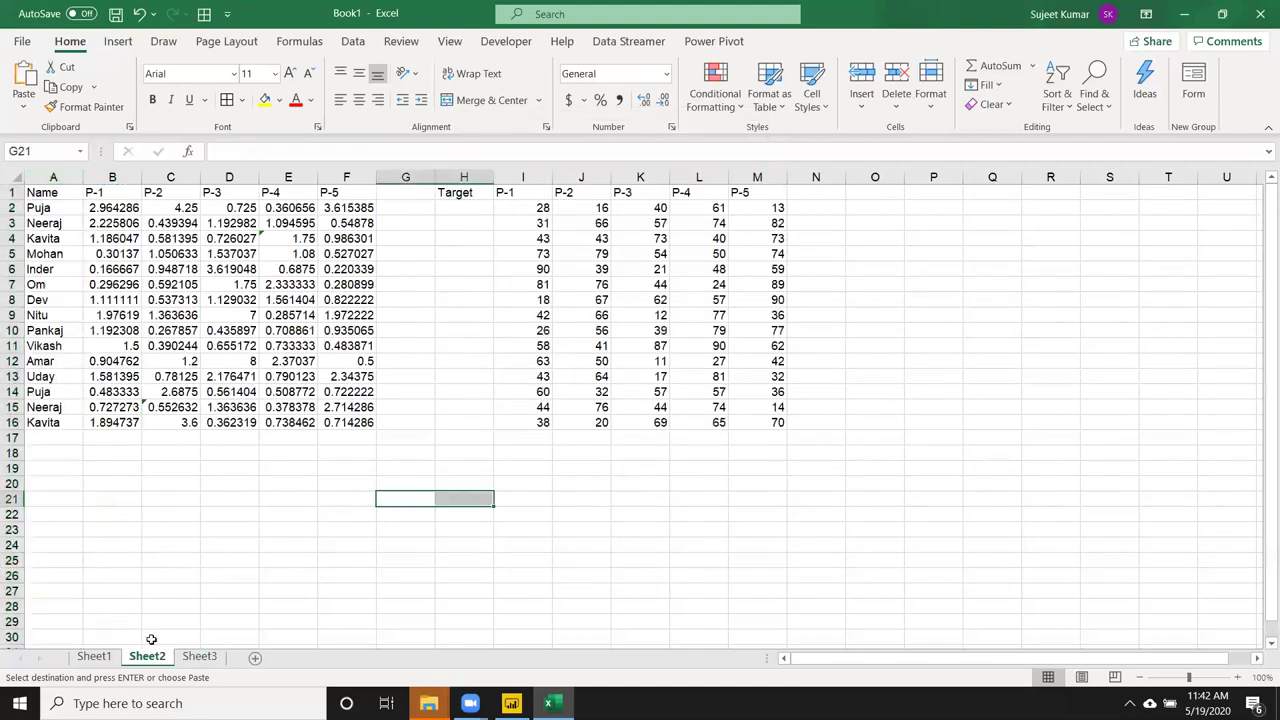
# On Sheet1, check C3's RANDBETWEEN formula and copy the Name and Roll range A1:B9.
pyautogui.click(107, 664)
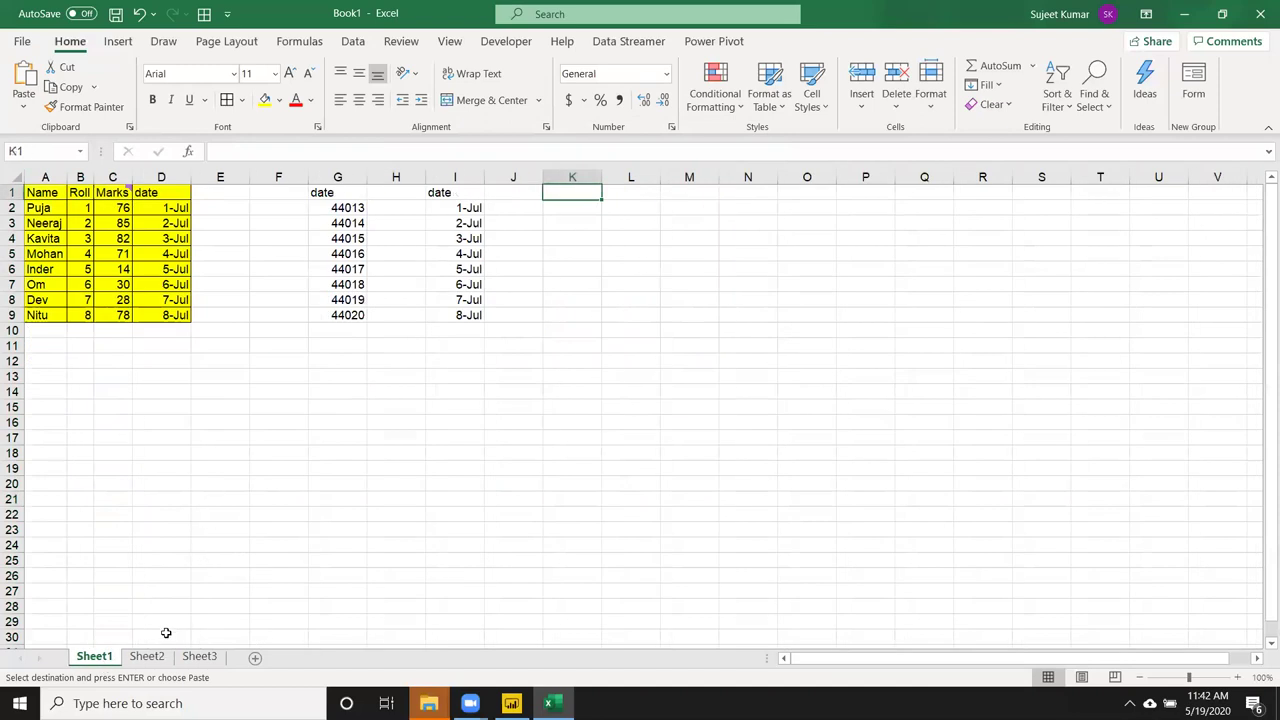
pyautogui.click(152, 502)
pyautogui.click(128, 224)
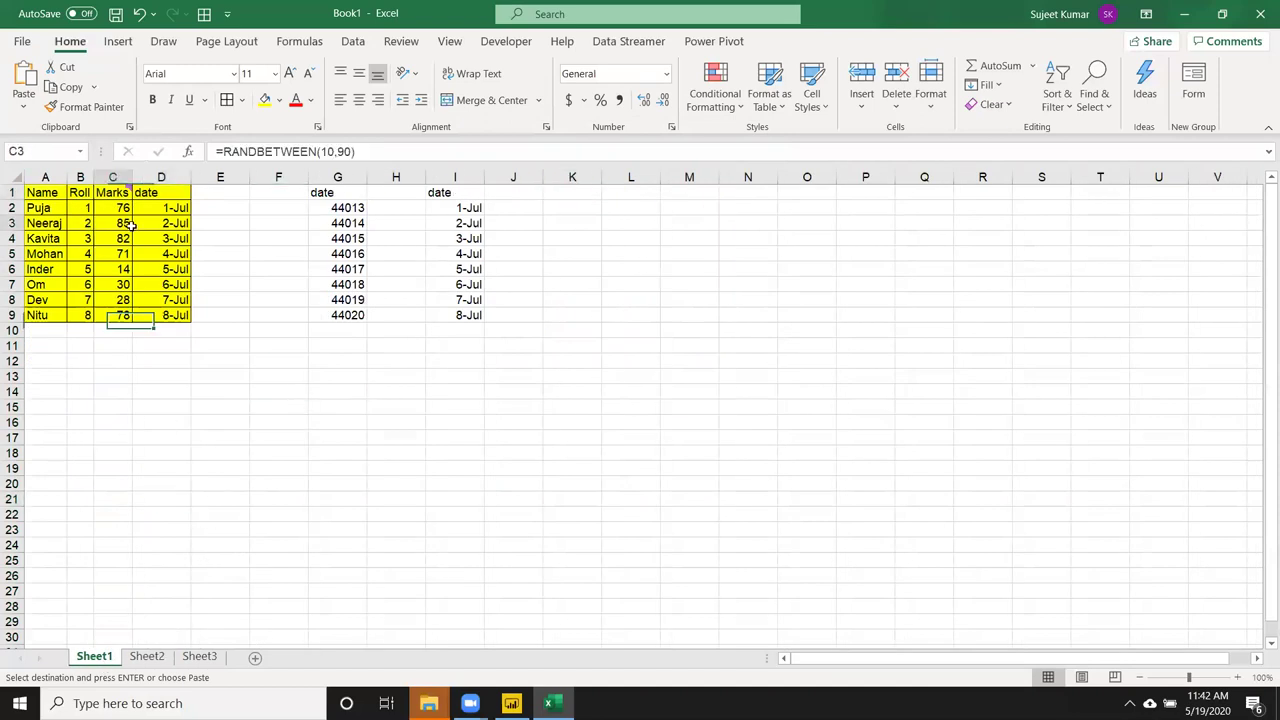
pyautogui.moveTo(48, 194); pyautogui.dragTo(80, 316)
pyautogui.hotkey('ctrl', 'c')
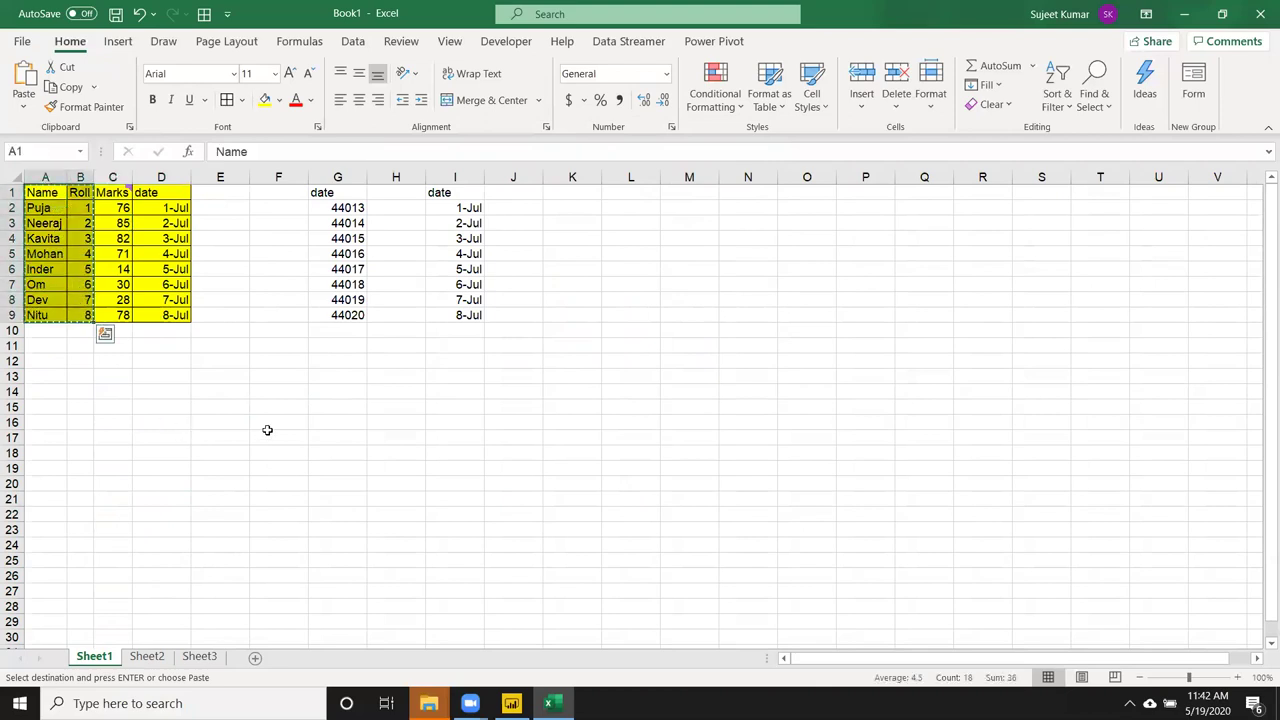
# Paste A1:B9 transposed at F16, then undo it and cancel the copy.
pyautogui.rightClick(278, 422)
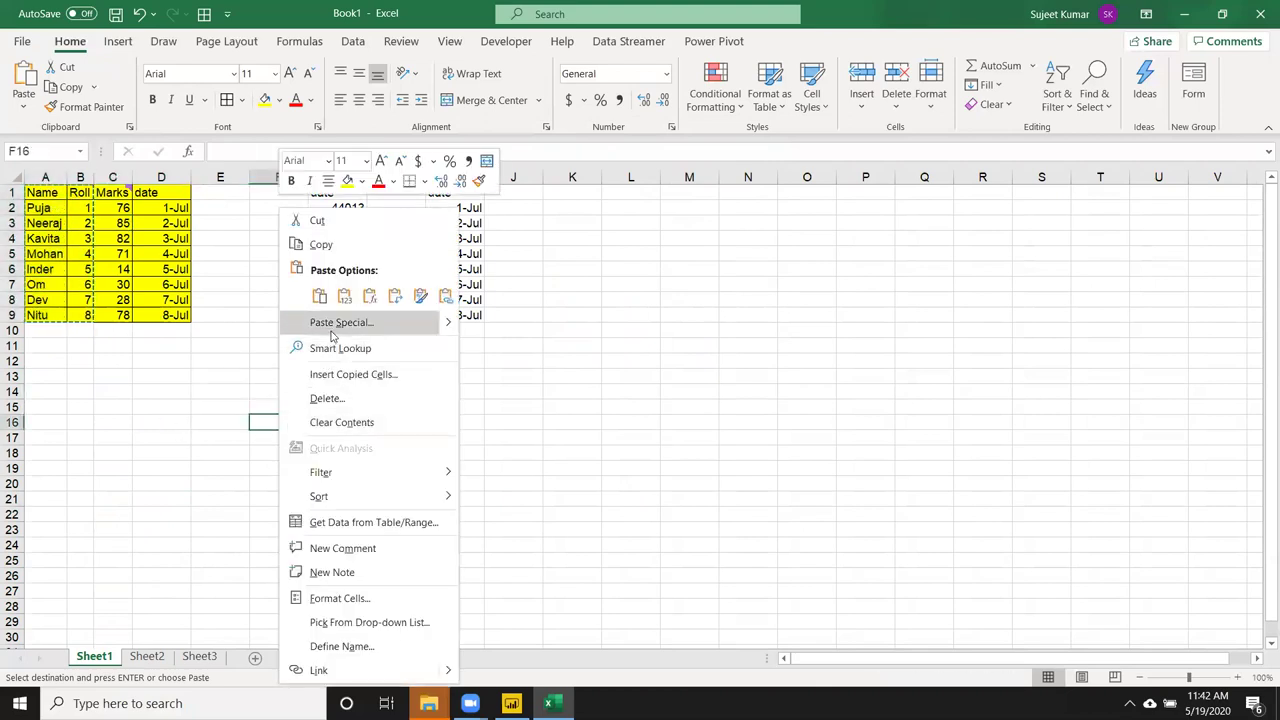
pyautogui.click(333, 326)
pyautogui.click(347, 408)
pyautogui.click(357, 439)
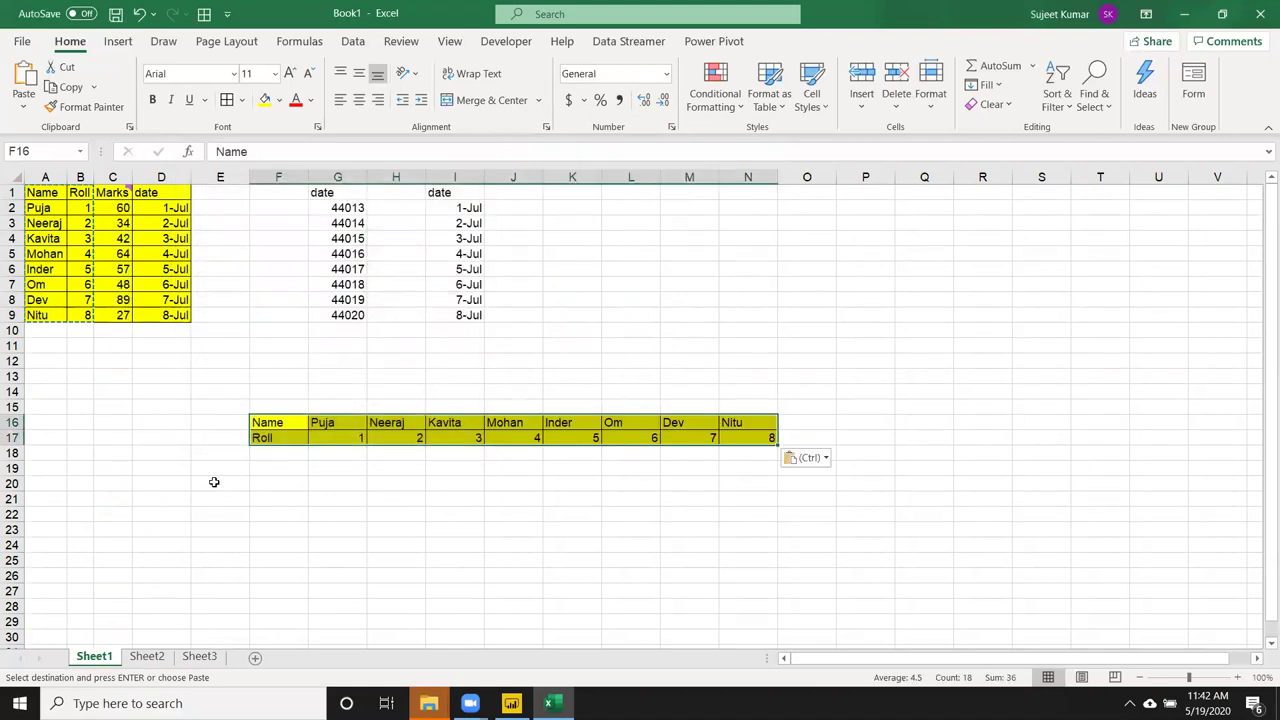
pyautogui.hotkey('ctrl', 'z')
pyautogui.click(229, 394)
pyautogui.press('Escape')
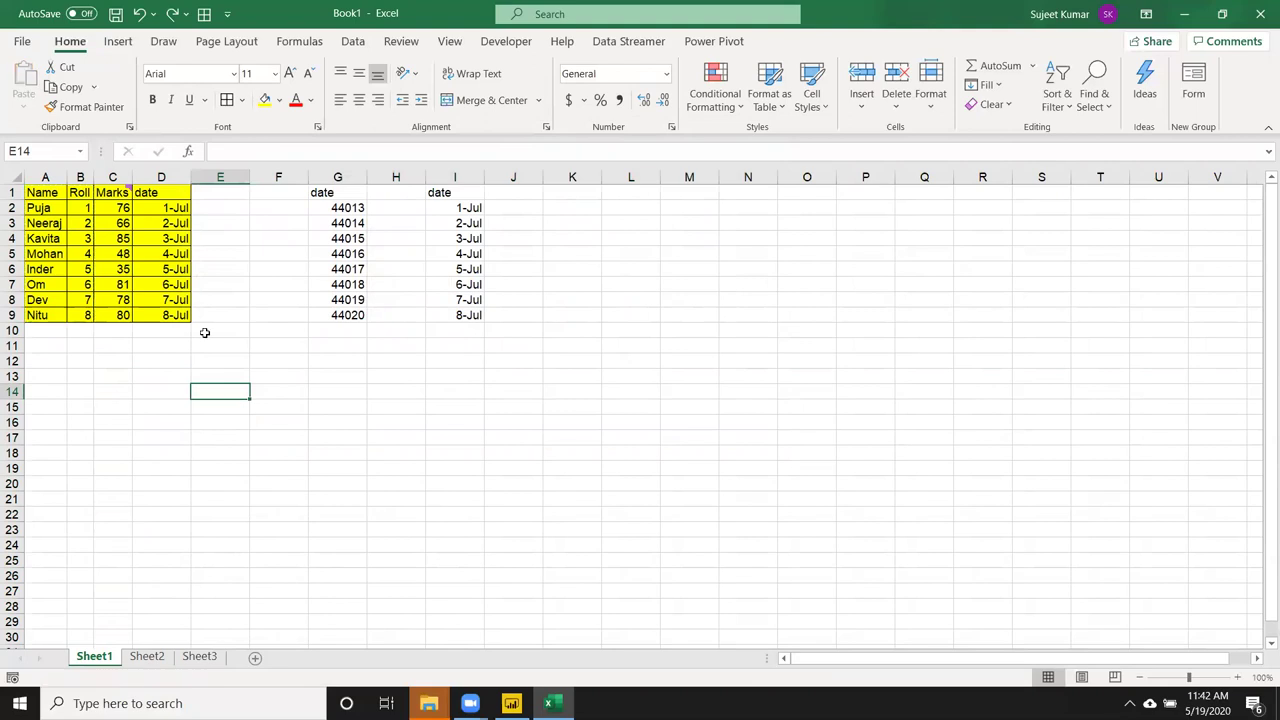
# Select D8, columns G to I, the table A1:D9, and then cell M1.
pyautogui.click(163, 299)
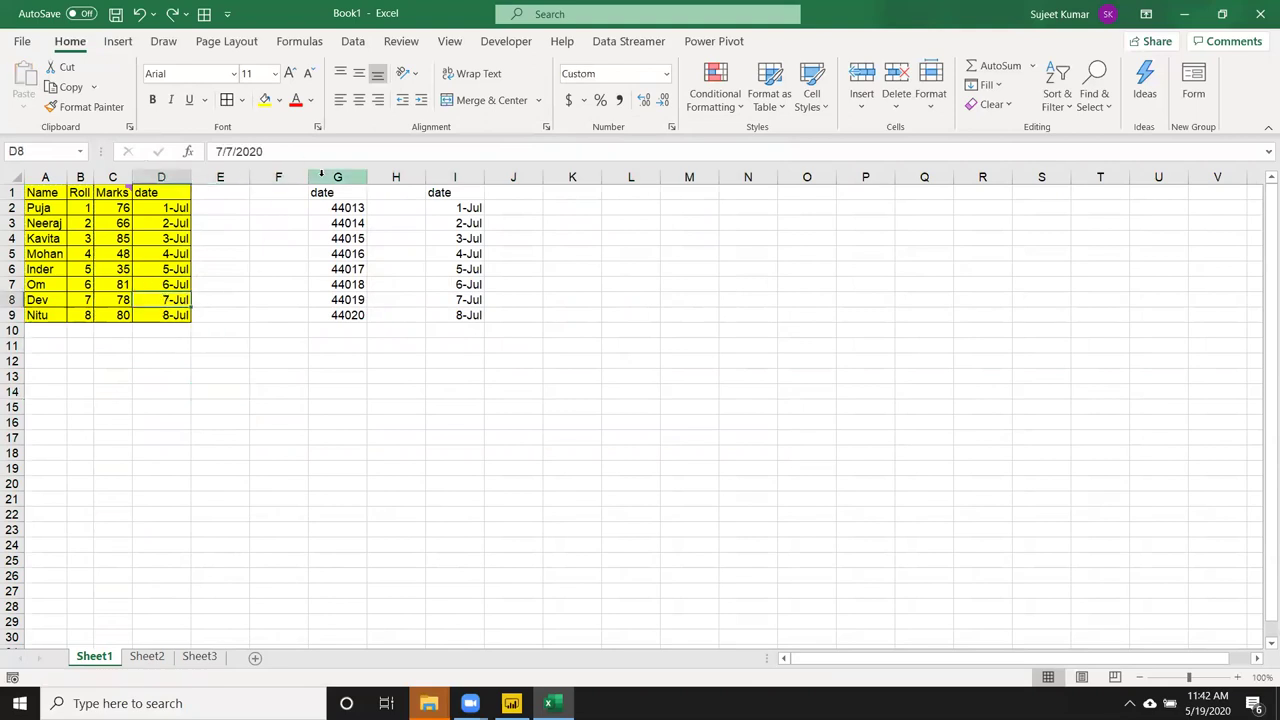
pyautogui.moveTo(337, 177); pyautogui.dragTo(455, 177)
pyautogui.moveTo(60, 194); pyautogui.dragTo(178, 314)
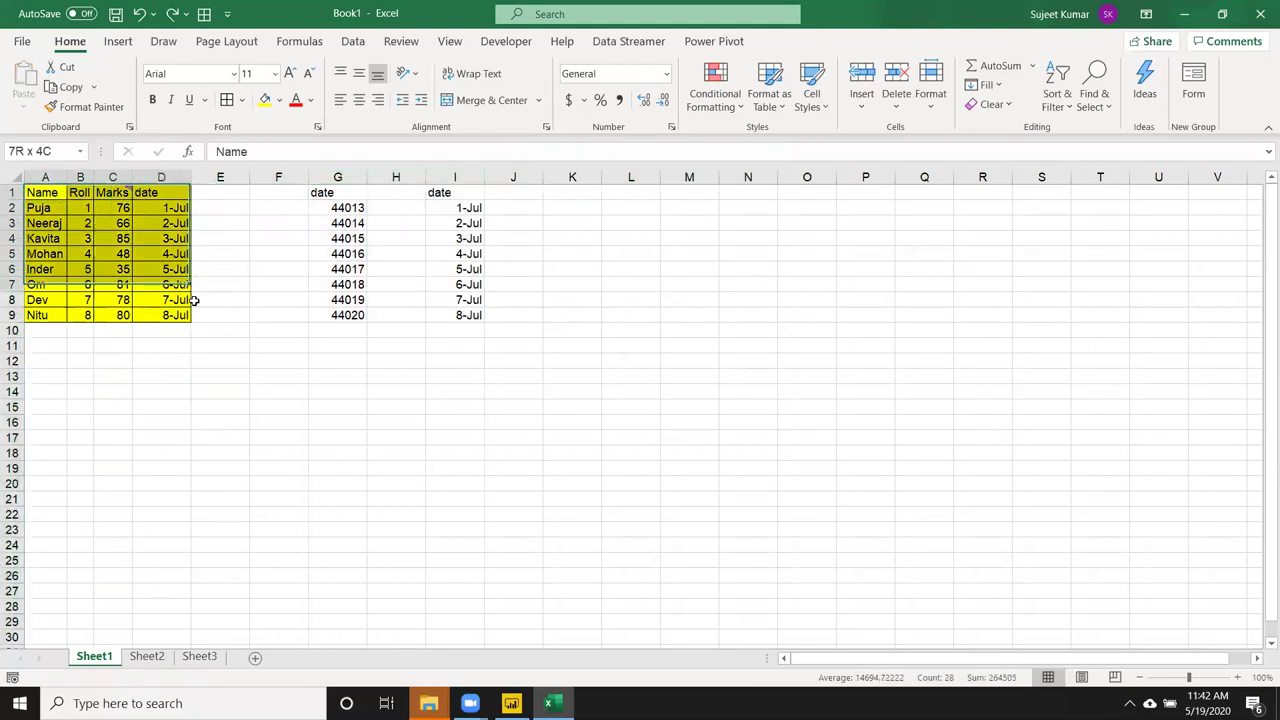
pyautogui.click(711, 195)
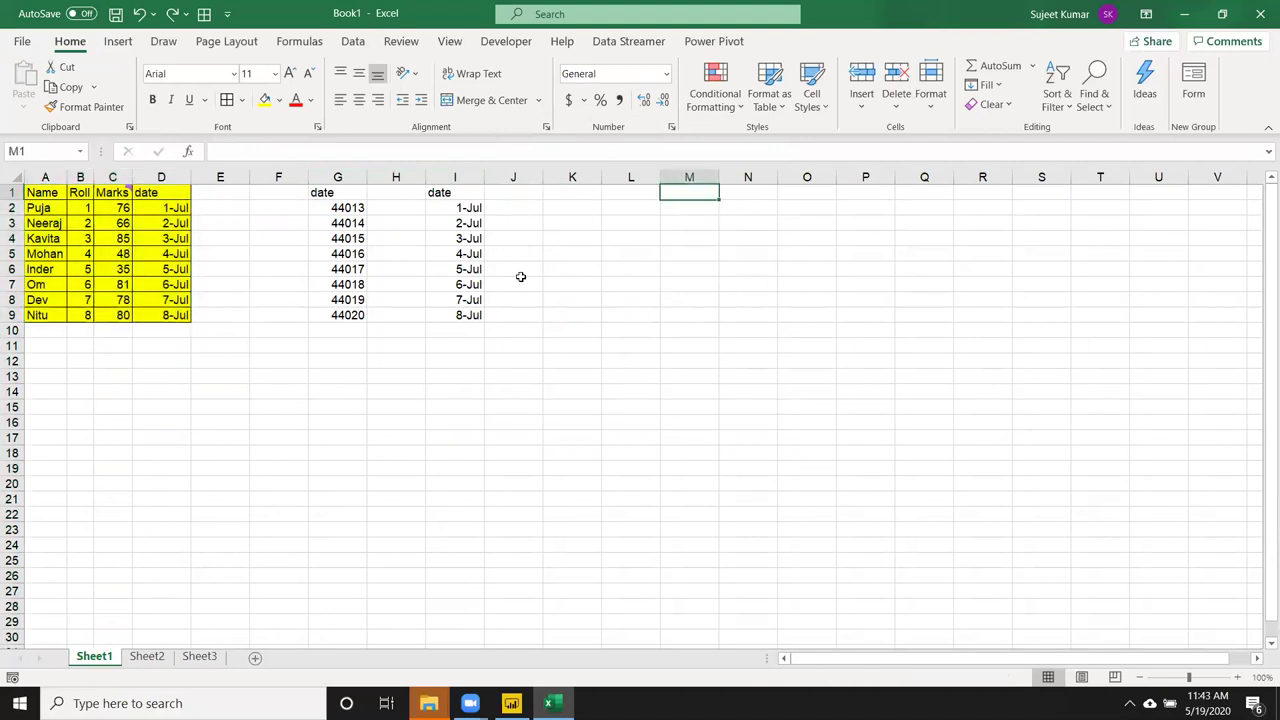
pyautogui.write('=')
pyautogui.click(45, 190)
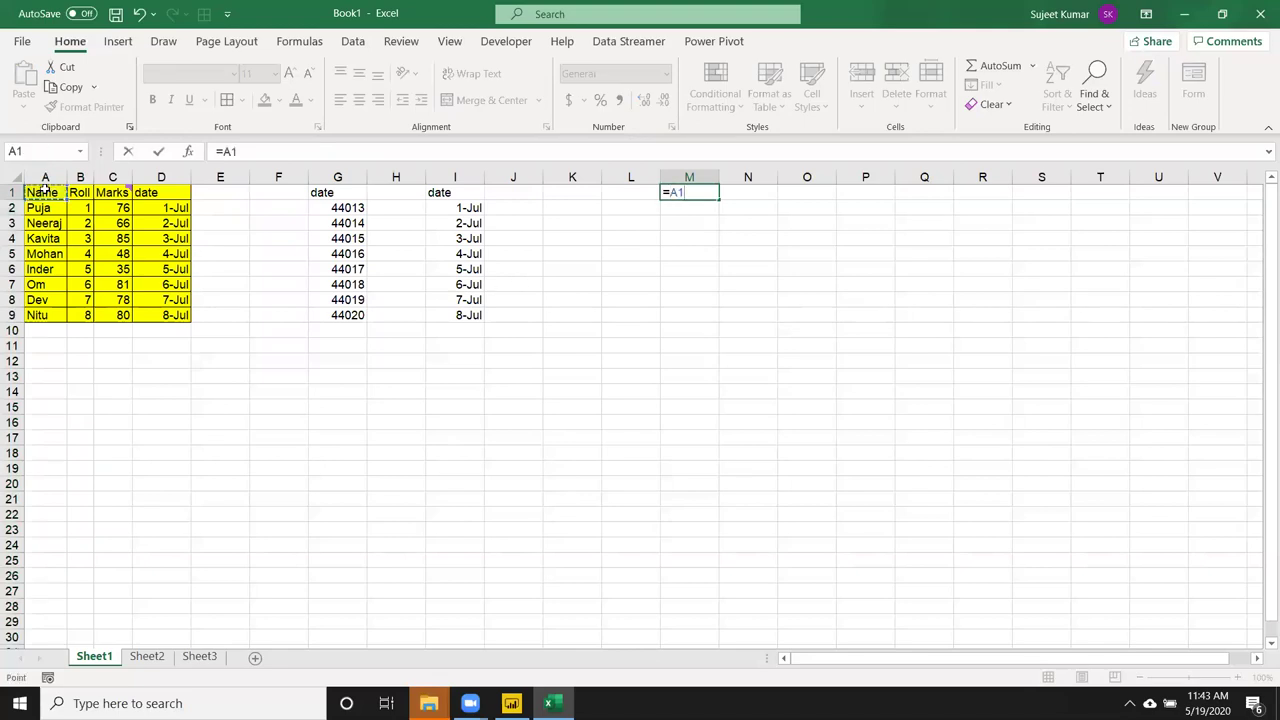
pyautogui.press('Return')
pyautogui.click(698, 193)
pyautogui.moveTo(718, 200); pyautogui.dragTo(834, 200)
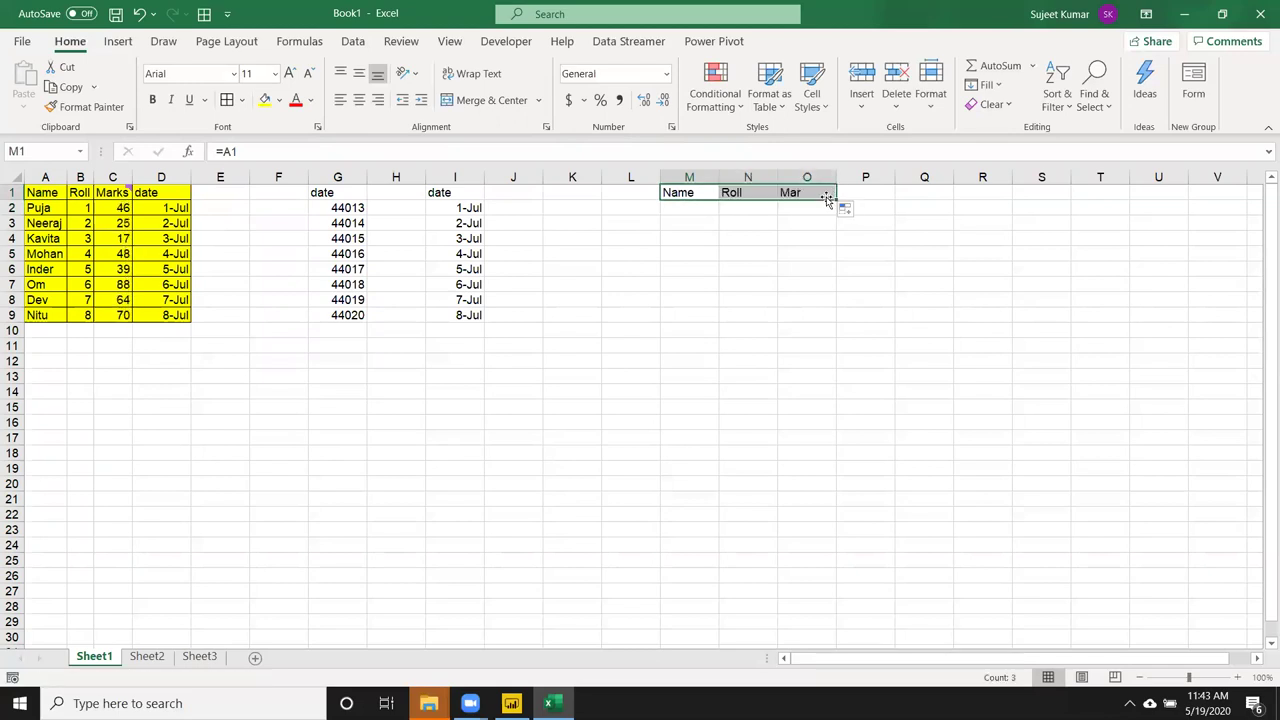
pyautogui.hotkey('ctrl', 'space')
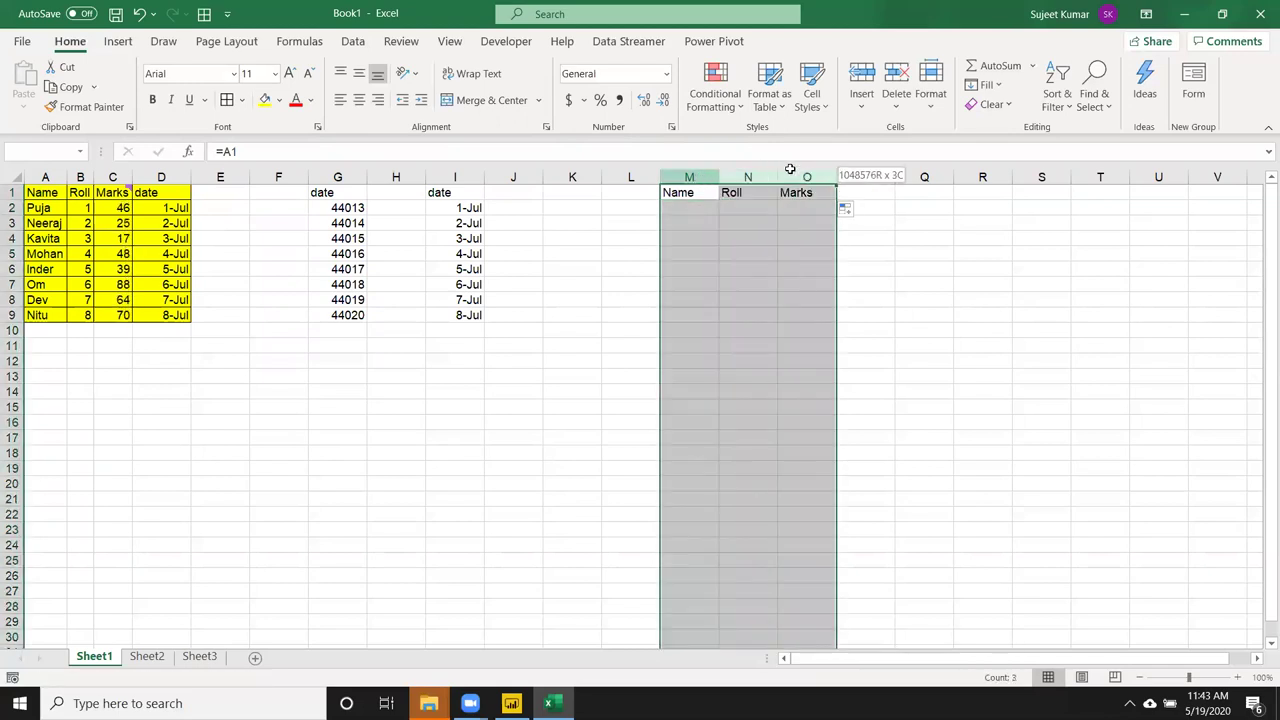
pyautogui.press('Delete')
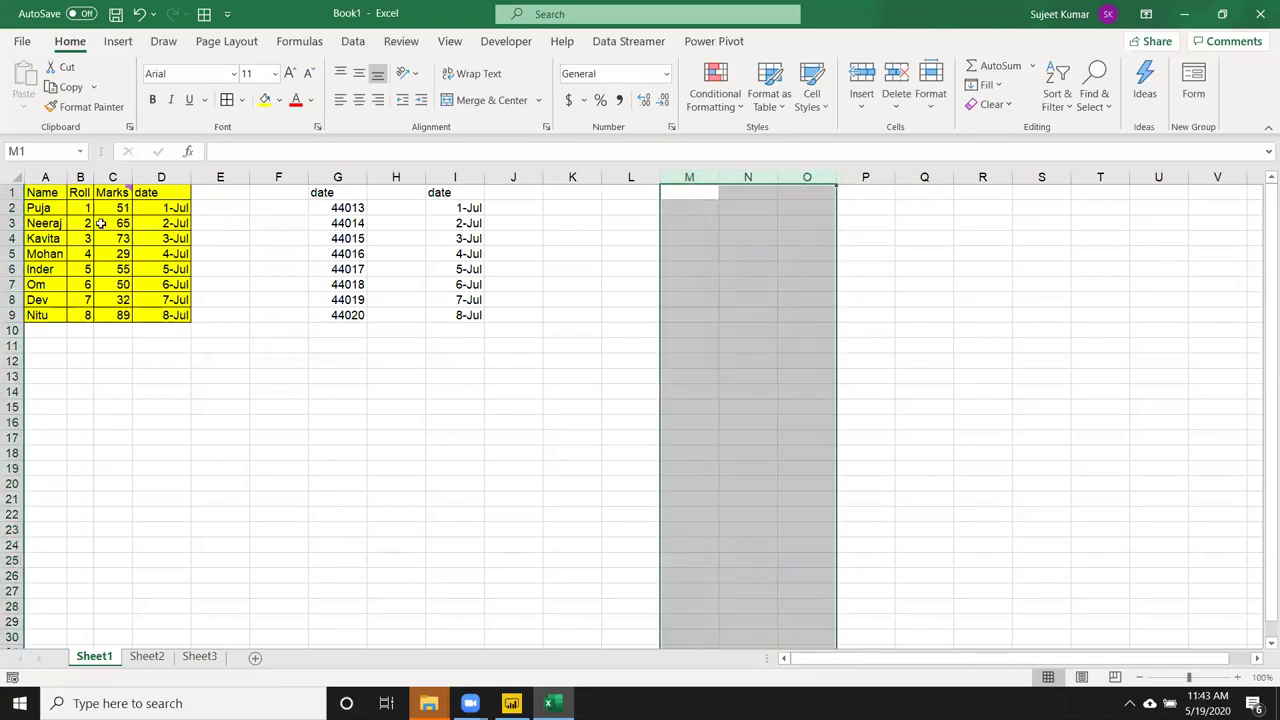
# Paste a linked copy of the table A1:D9 at L1 with Paste Link.
pyautogui.moveTo(35, 192); pyautogui.dragTo(163, 316)
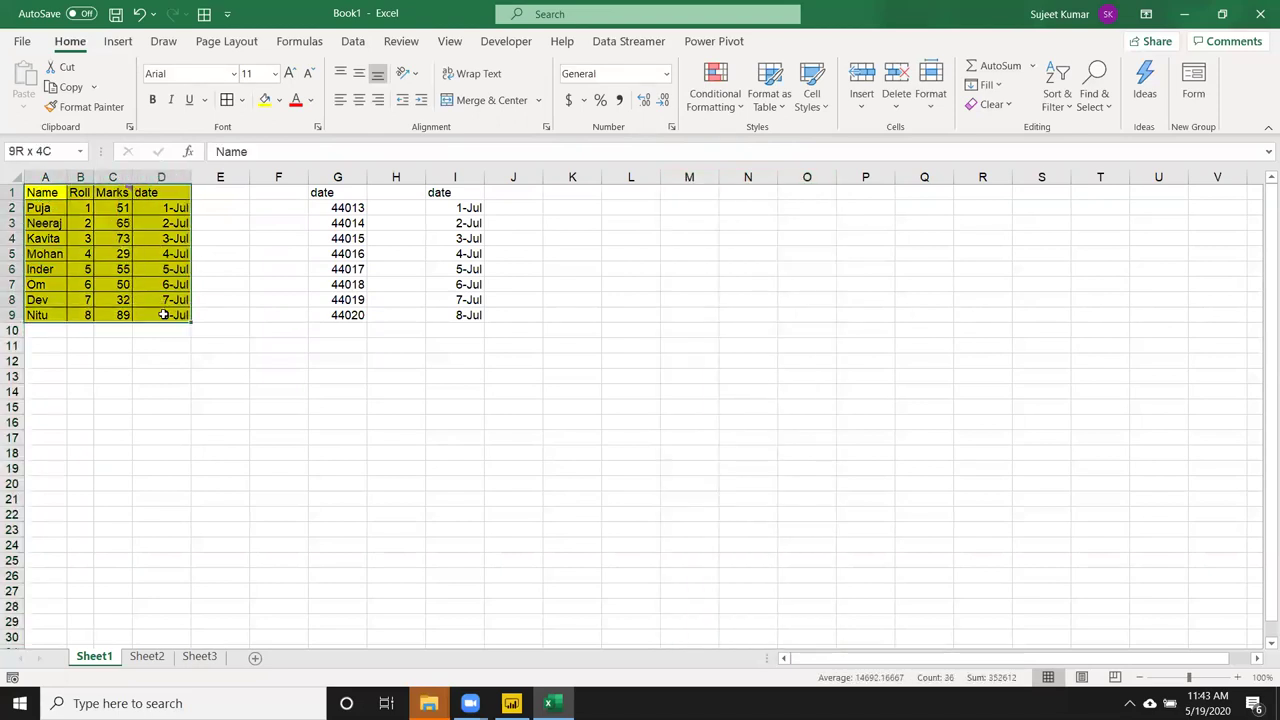
pyautogui.hotkey('ctrl', 'c')
pyautogui.click(620, 192)
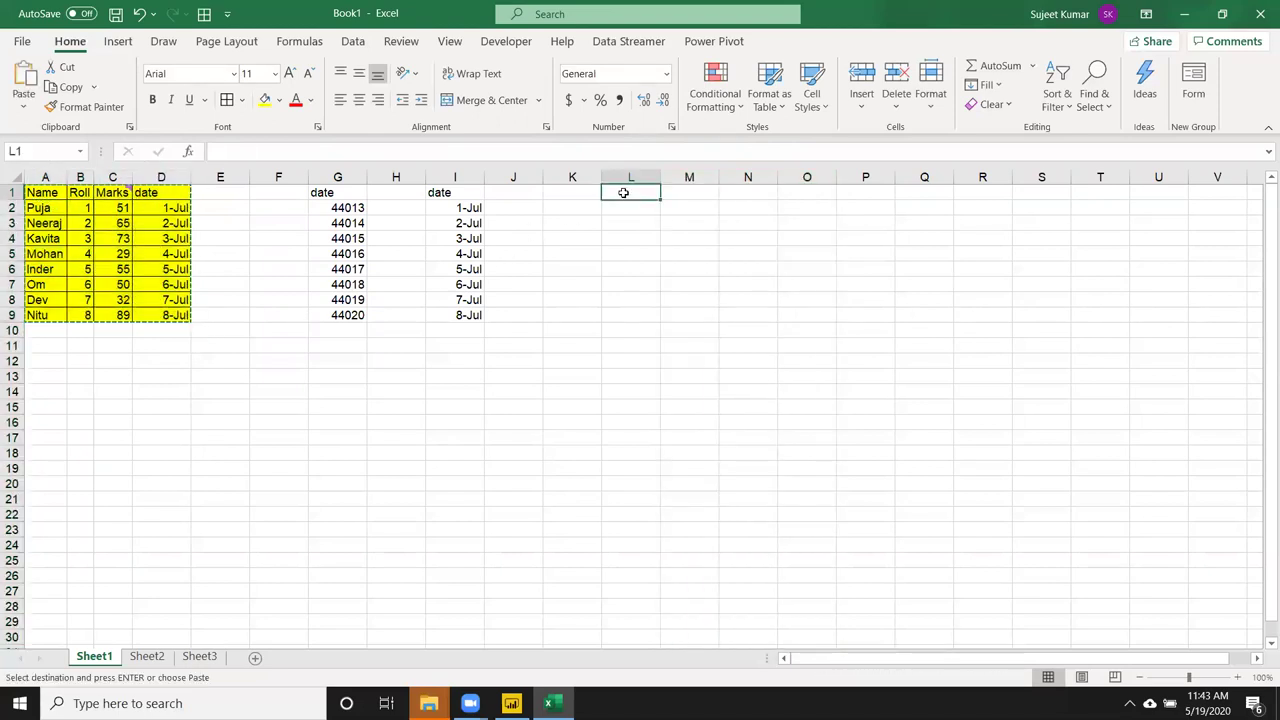
pyautogui.rightClick(621, 193)
pyautogui.click(688, 310)
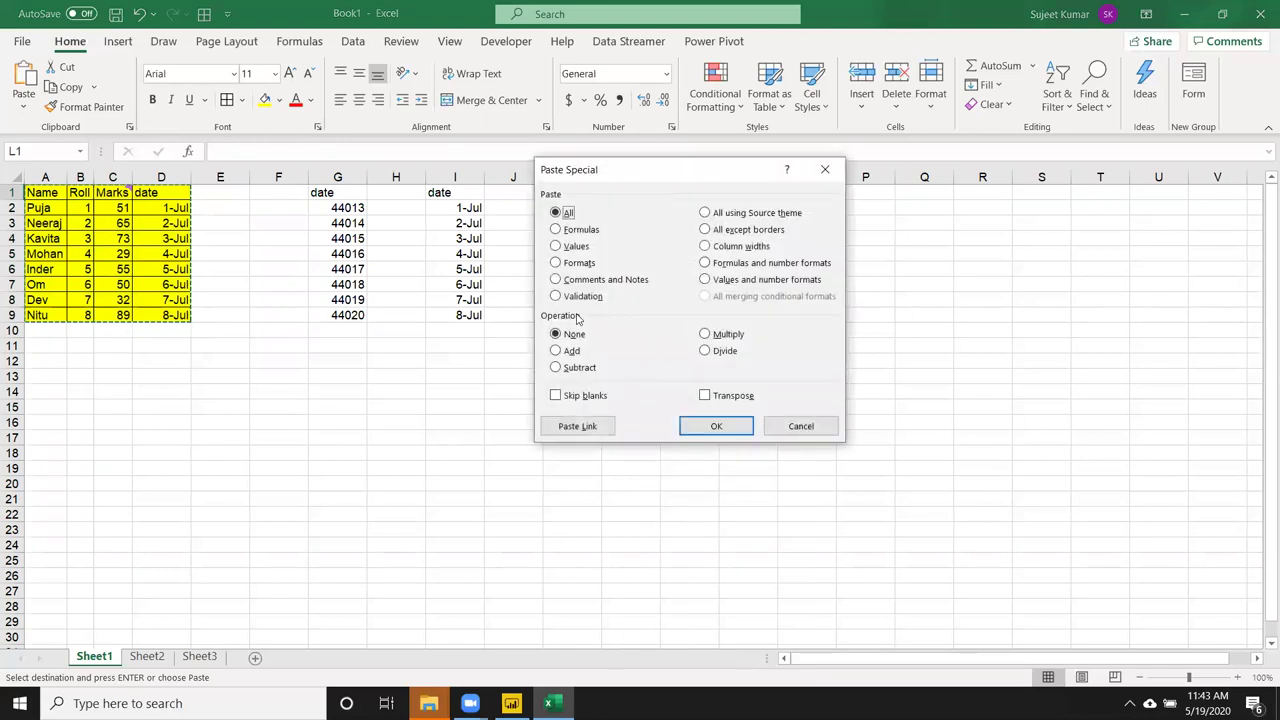
pyautogui.click(575, 426)
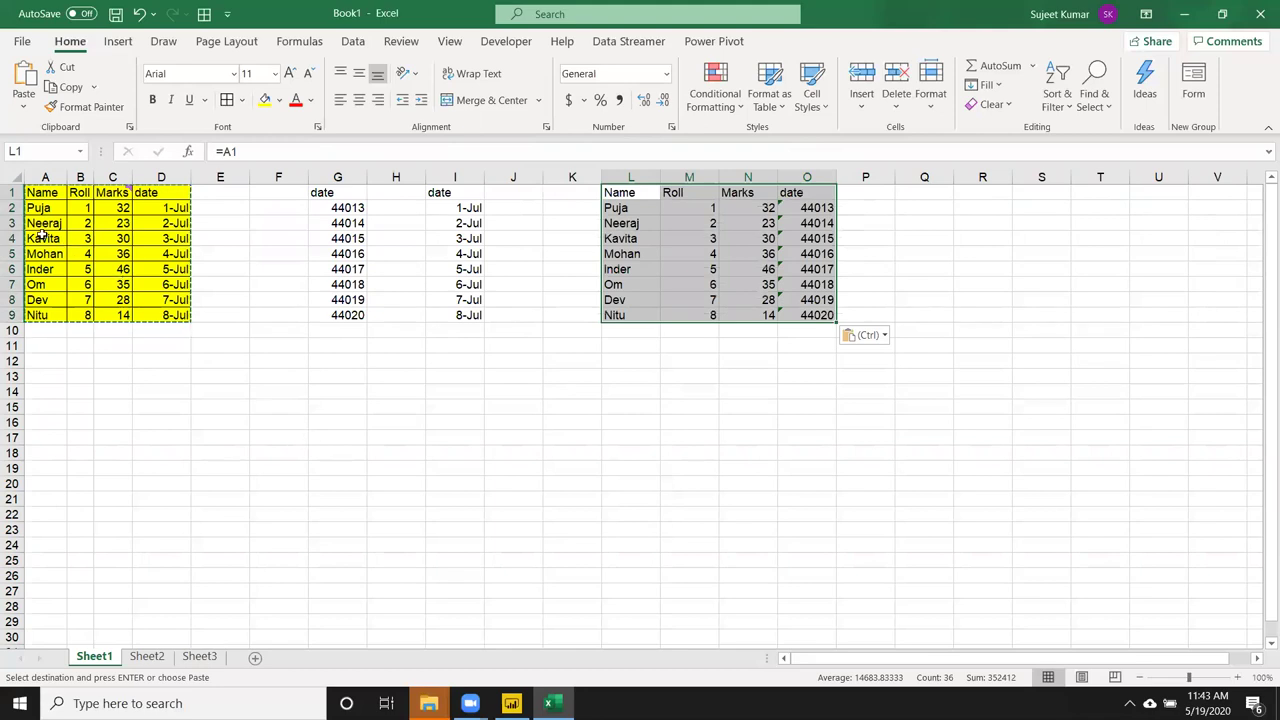
# Enter 10 in B2 so Roll numbers run 10 to 17, then select columns G to N.
pyautogui.click(76, 208)
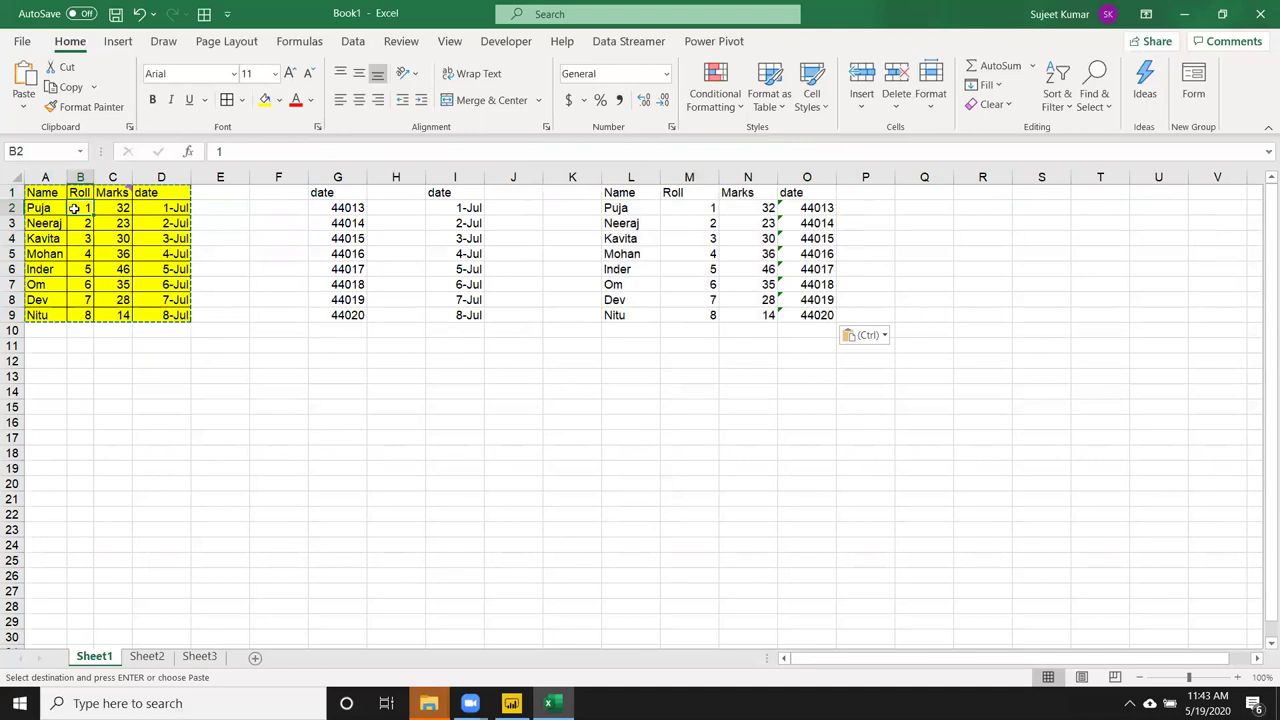
pyautogui.write('10')
pyautogui.press('Return')
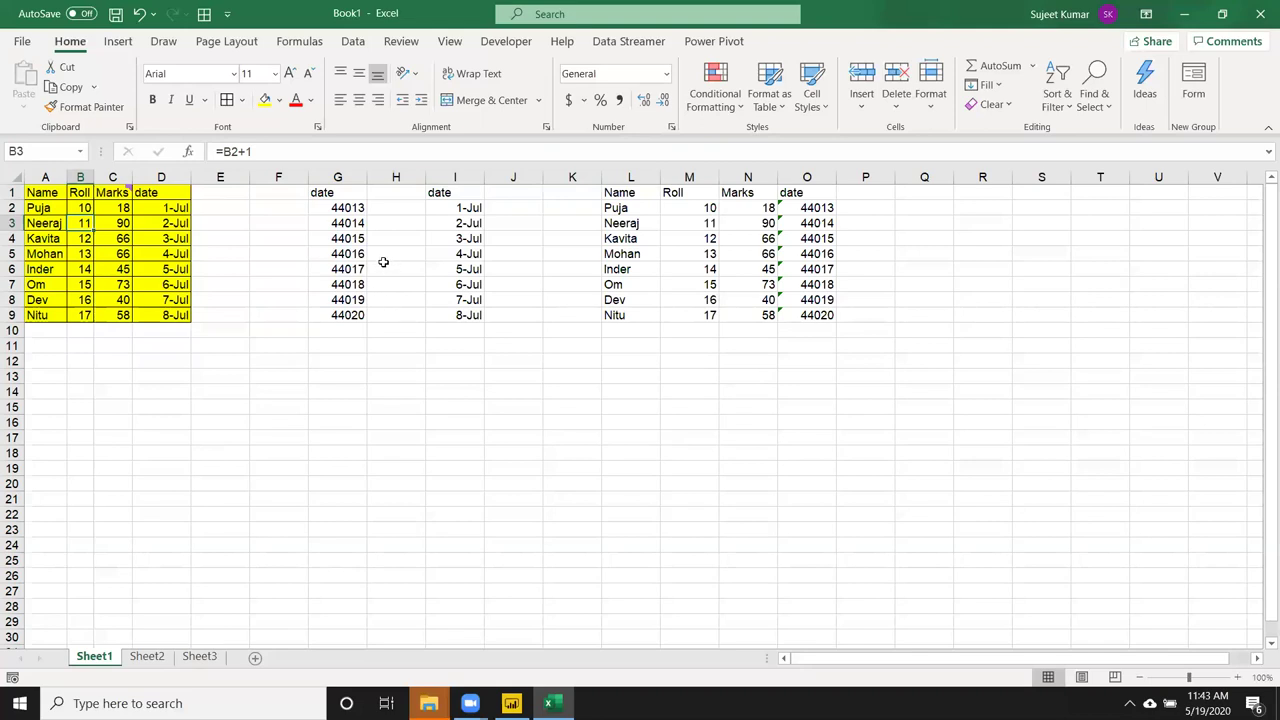
pyautogui.moveTo(335, 177); pyautogui.dragTo(821, 202)
# Clear columns G through O and copy the table A1:D9.
pyautogui.press('Delete')
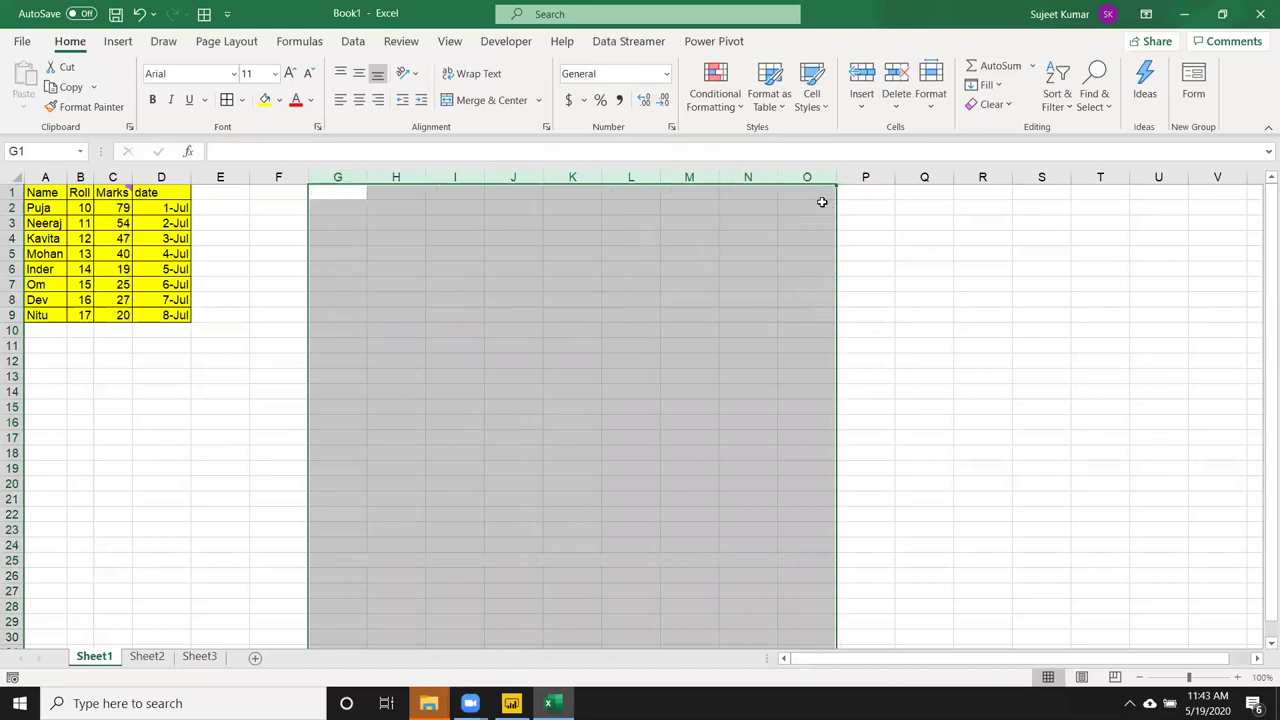
pyautogui.click(273, 282)
pyautogui.click(46, 197)
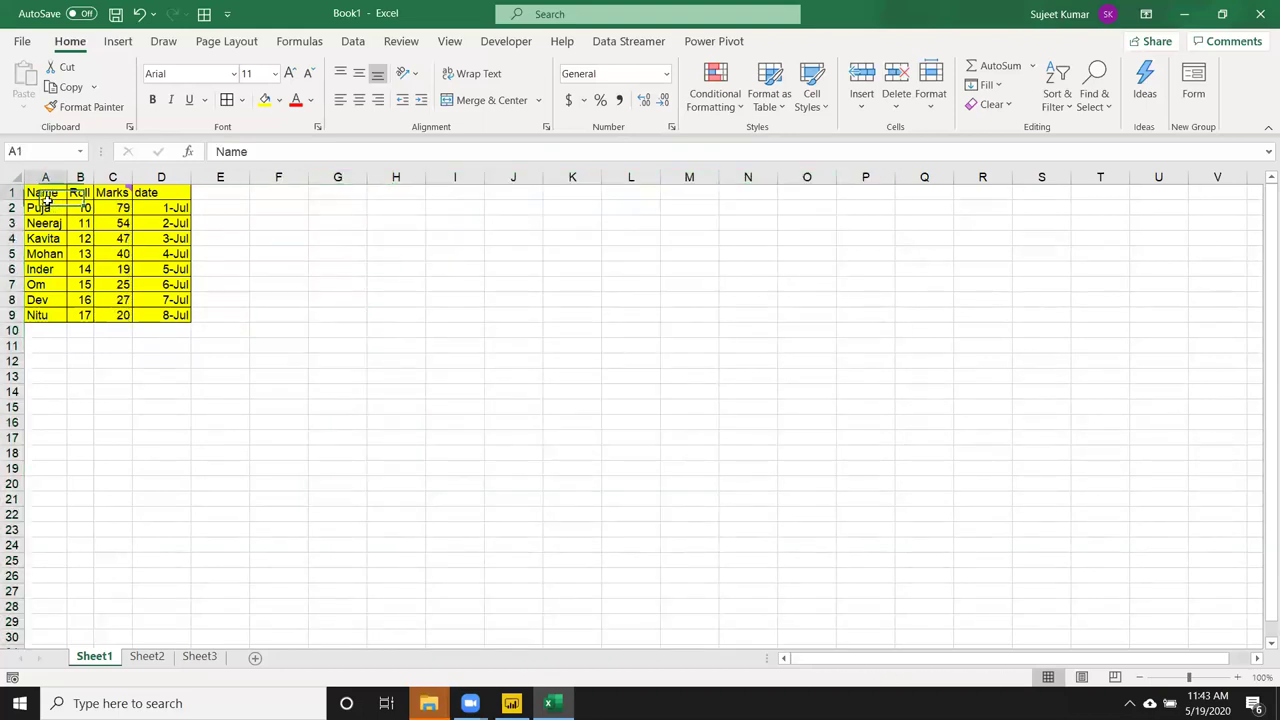
pyautogui.moveTo(46, 200); pyautogui.dragTo(158, 312)
pyautogui.hotkey('ctrl', 'c')
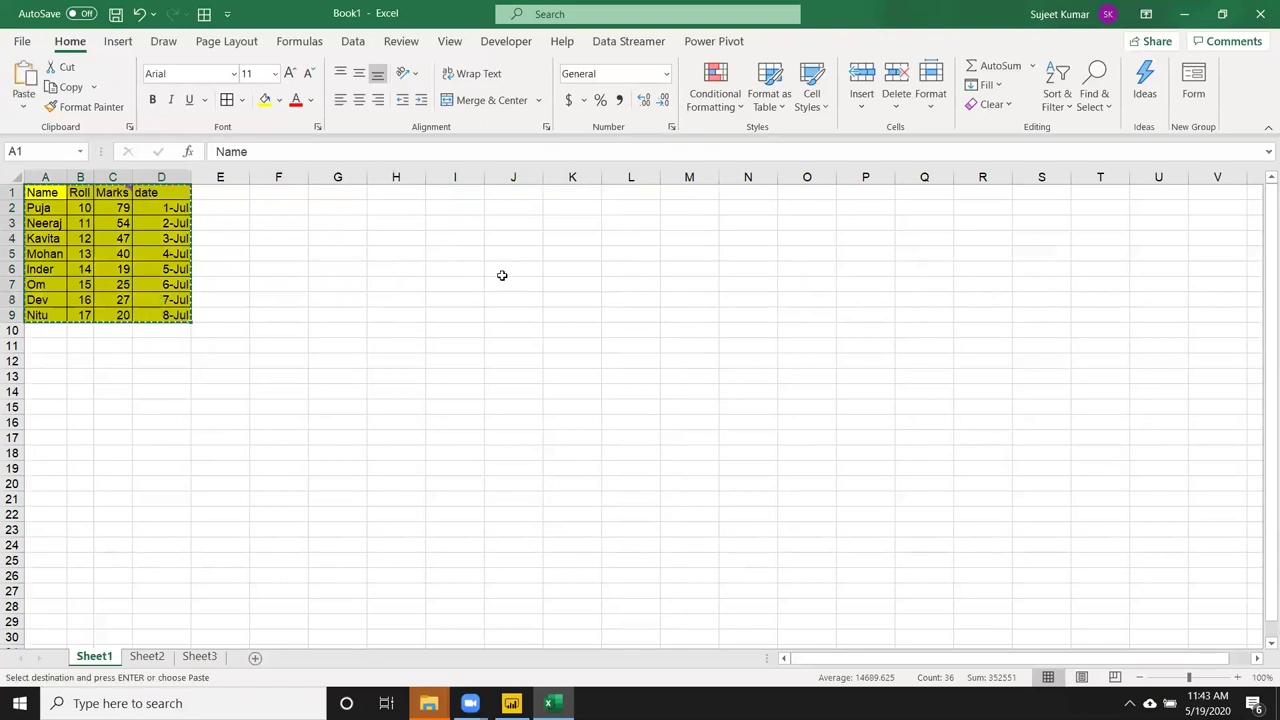
# Paste the table as a picture at H4, move and rotate it, then delete it.
pyautogui.click(405, 237)
pyautogui.click(23, 100)
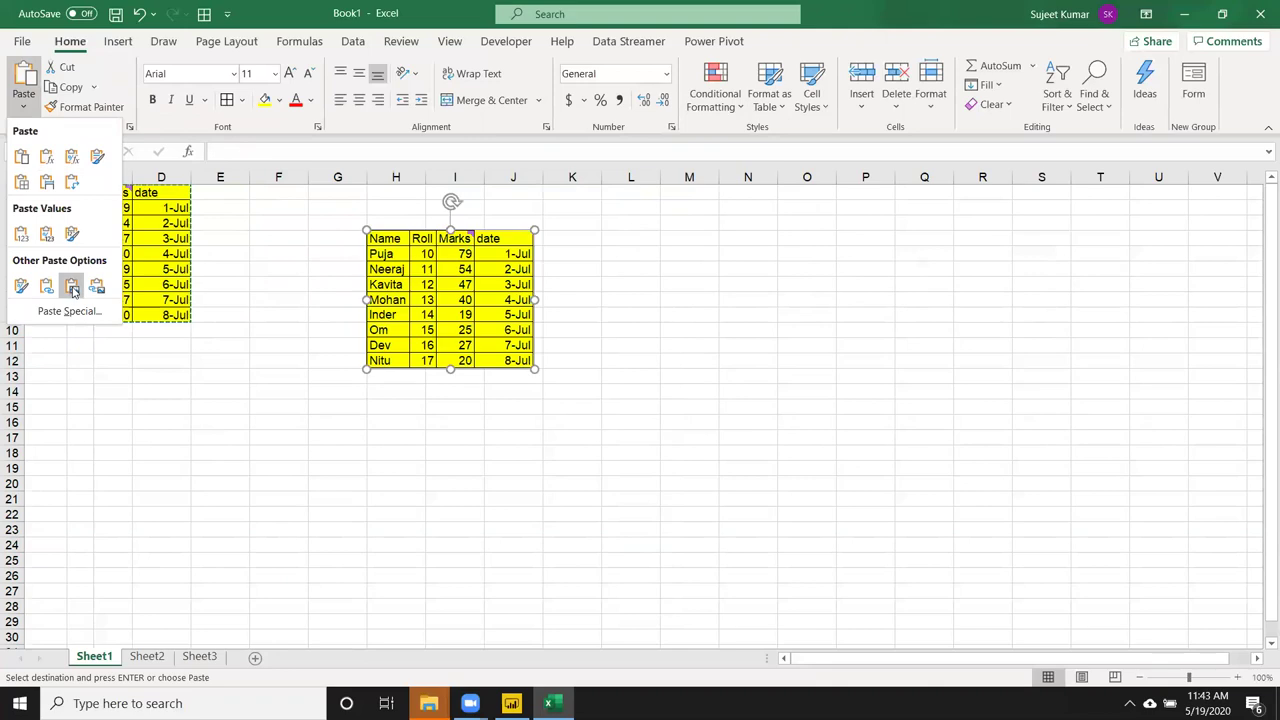
pyautogui.click(73, 290)
pyautogui.moveTo(530, 366)
pyautogui.mouseDown()
pyautogui.moveTo(540, 428)
pyautogui.moveTo(745, 597)
pyautogui.mouseUp()
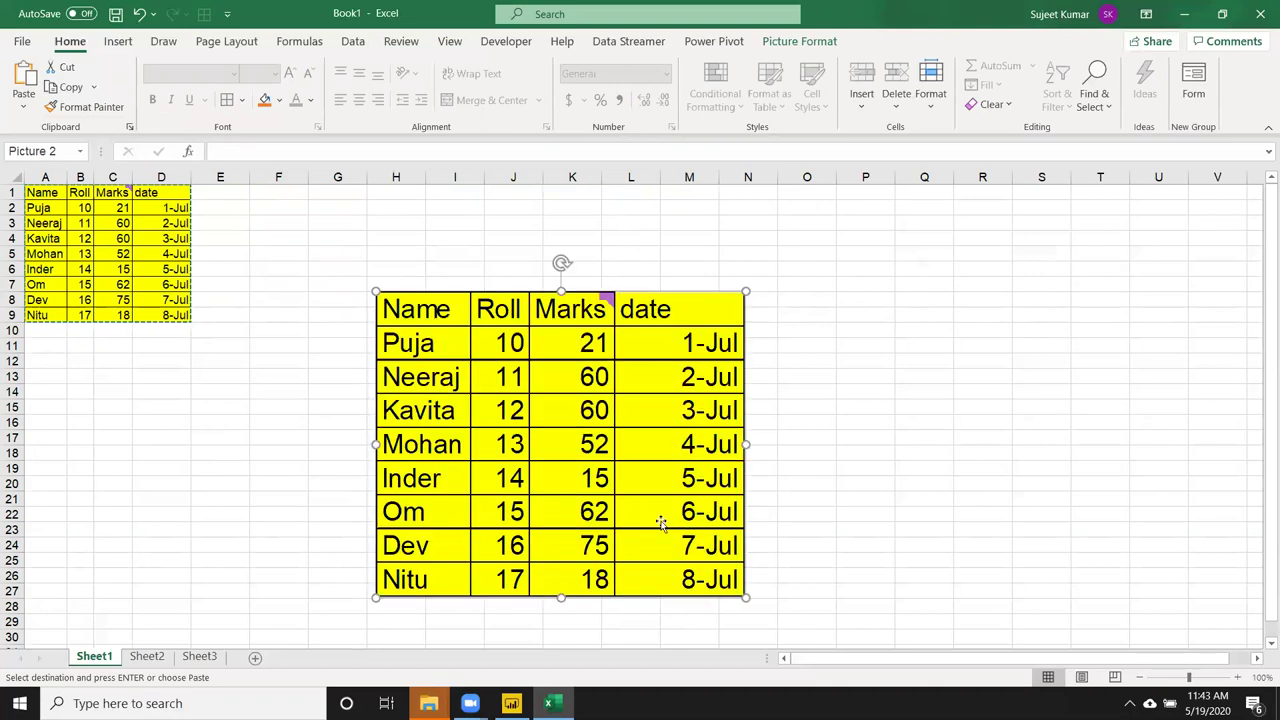
pyautogui.moveTo(660, 521); pyautogui.dragTo(602, 485)
pyautogui.moveTo(503, 228)
pyautogui.mouseDown()
pyautogui.moveTo(584, 290)
pyautogui.moveTo(611, 266)
pyautogui.moveTo(544, 252)
pyautogui.mouseUp()
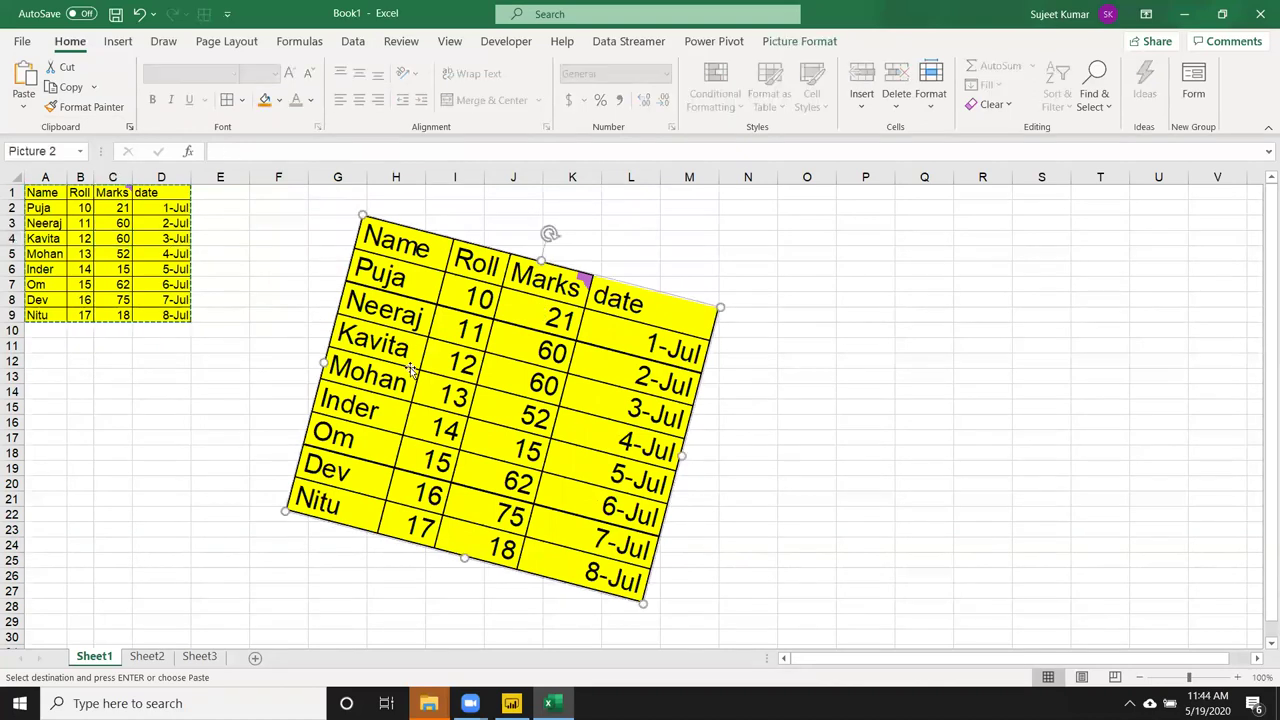
pyautogui.press('Delete')
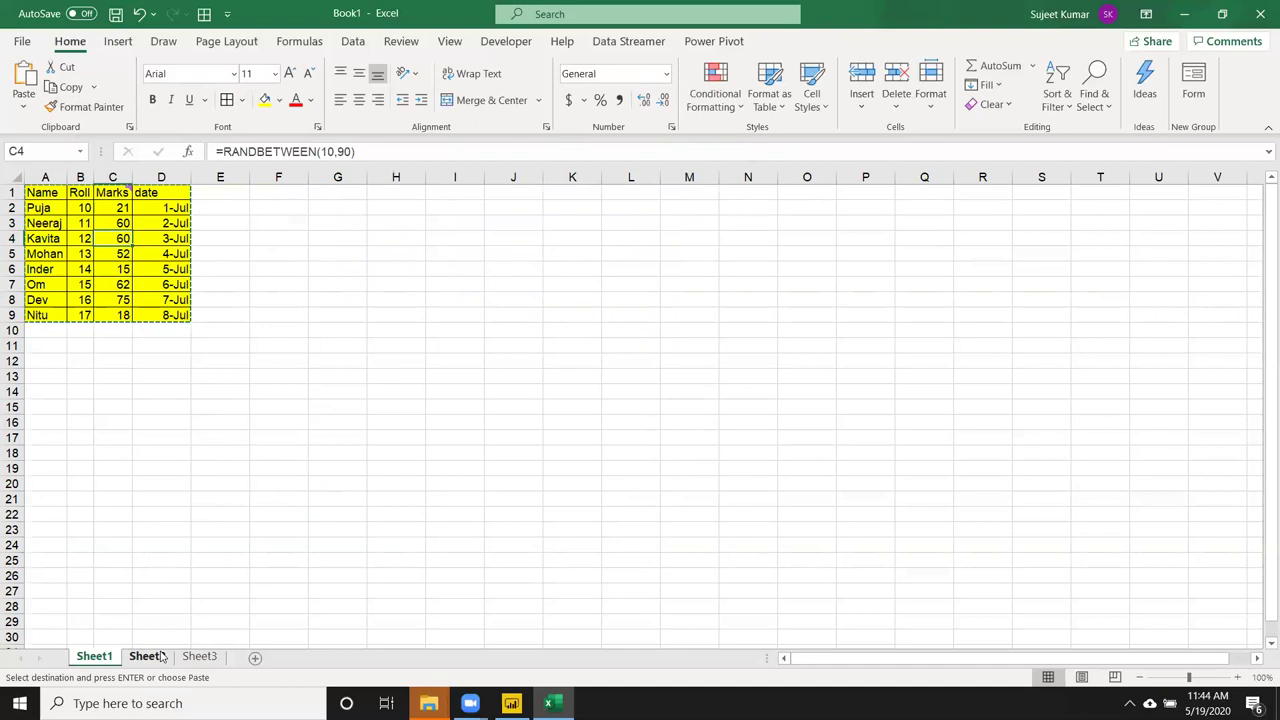
pyautogui.click(443, 254)
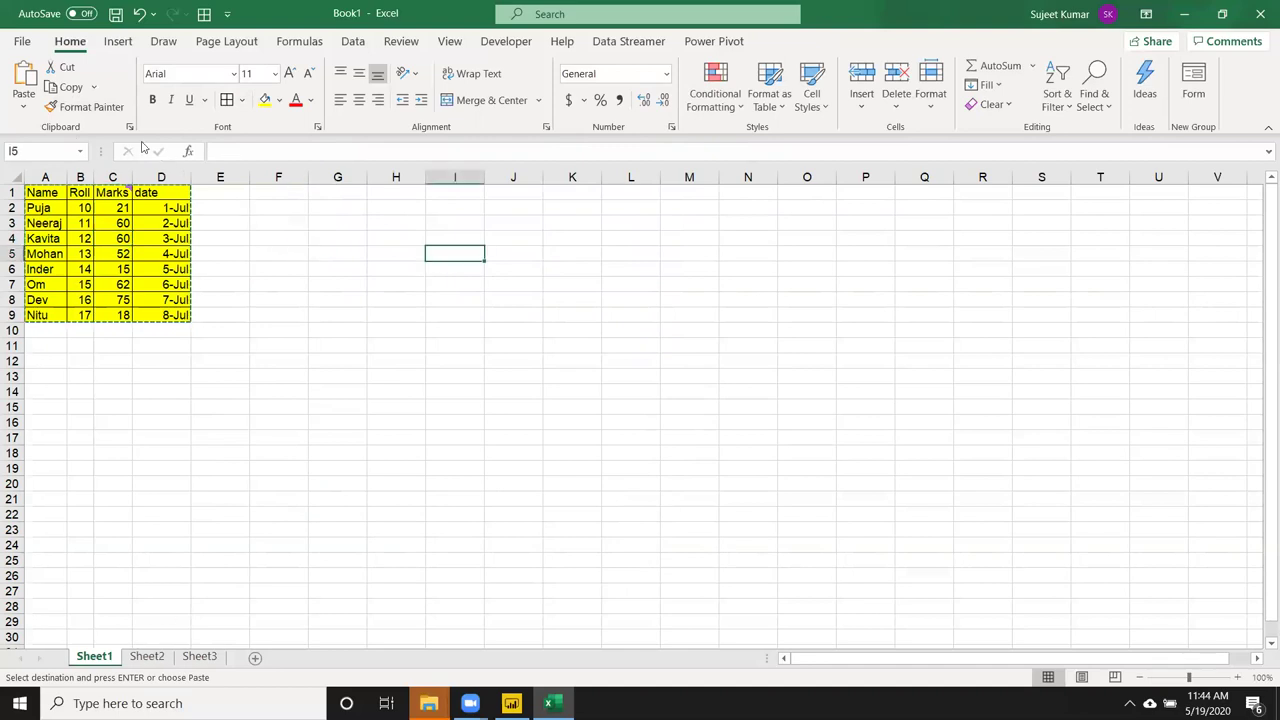
pyautogui.click(23, 106)
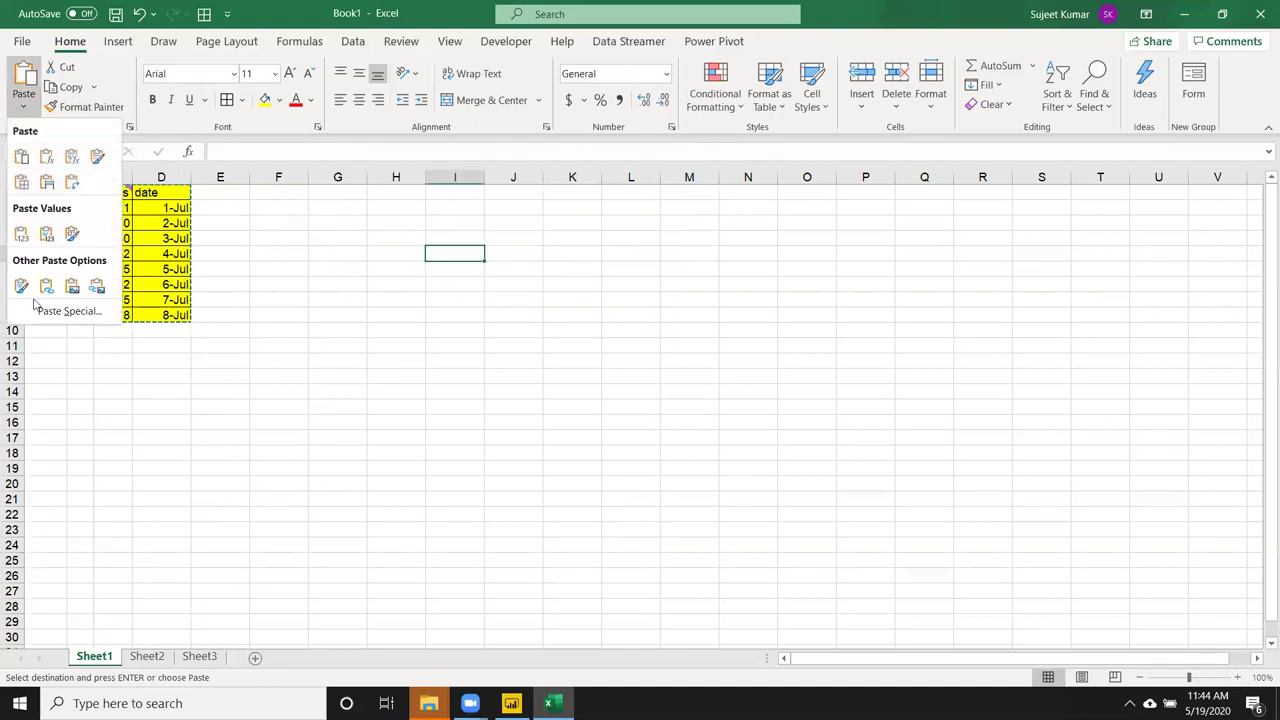
pyautogui.click(97, 287)
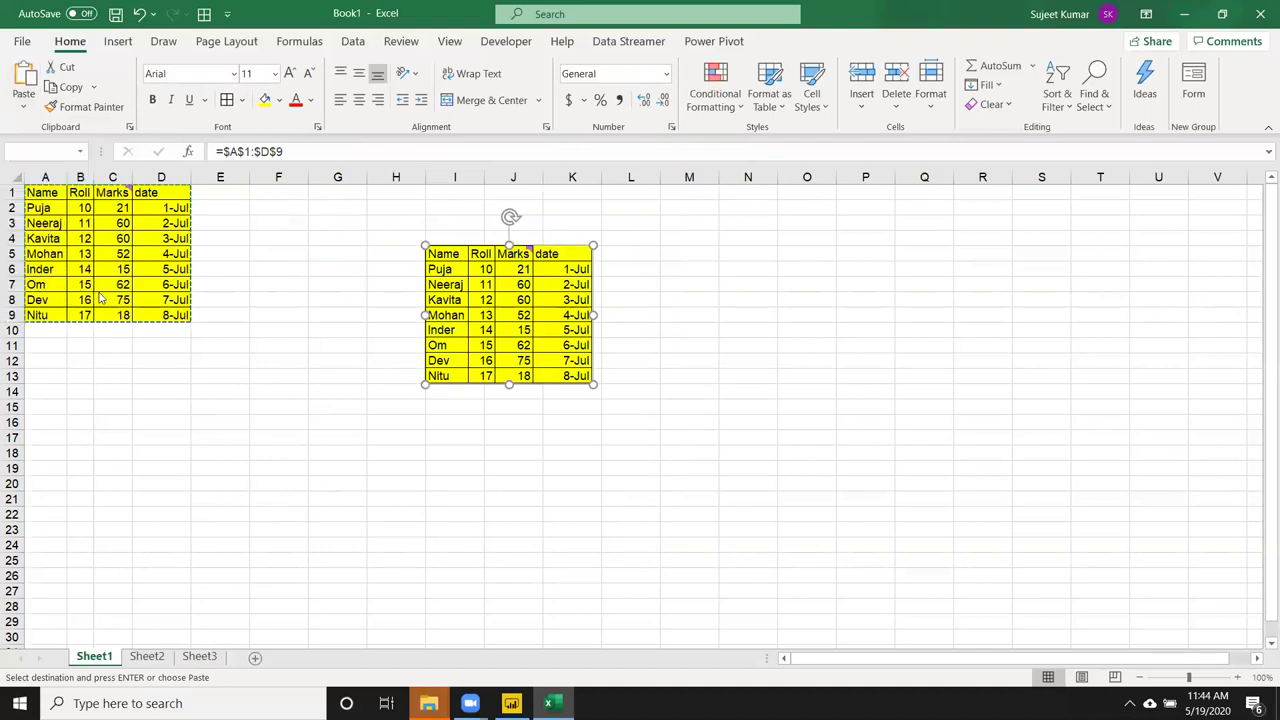
pyautogui.moveTo(505, 297); pyautogui.dragTo(488, 330)
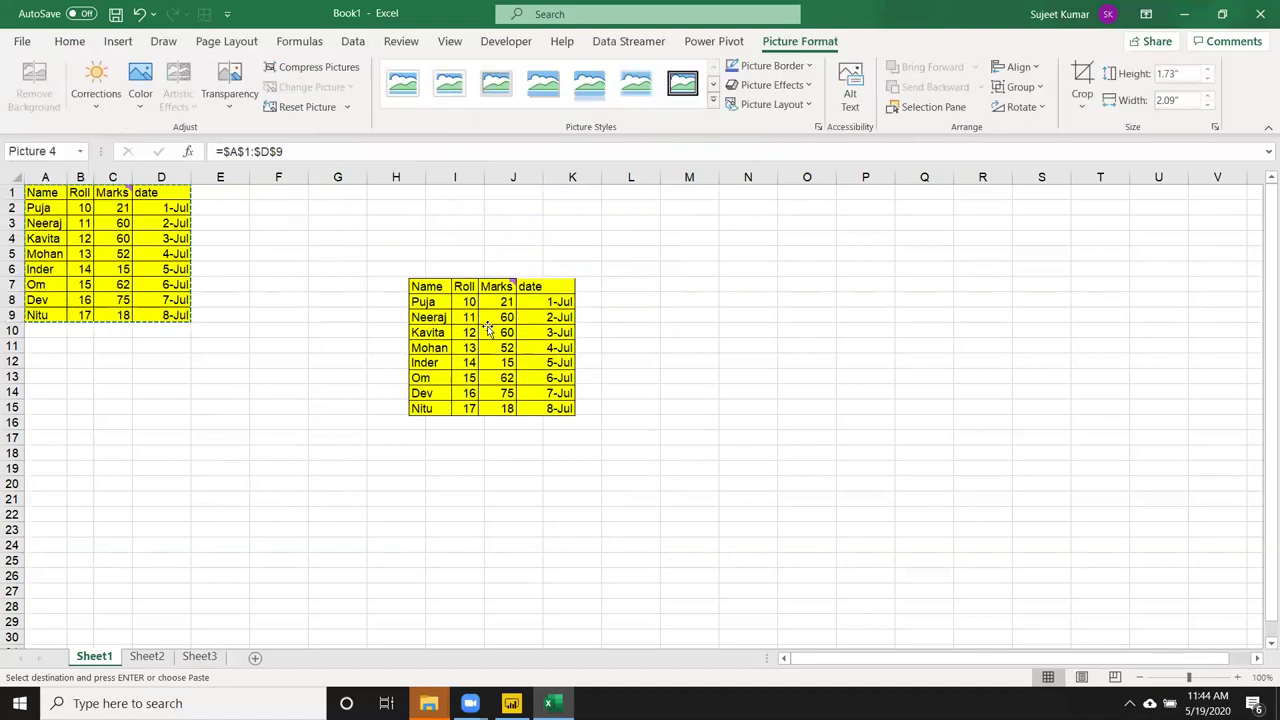
pyautogui.click(143, 266)
pyautogui.click(537, 382)
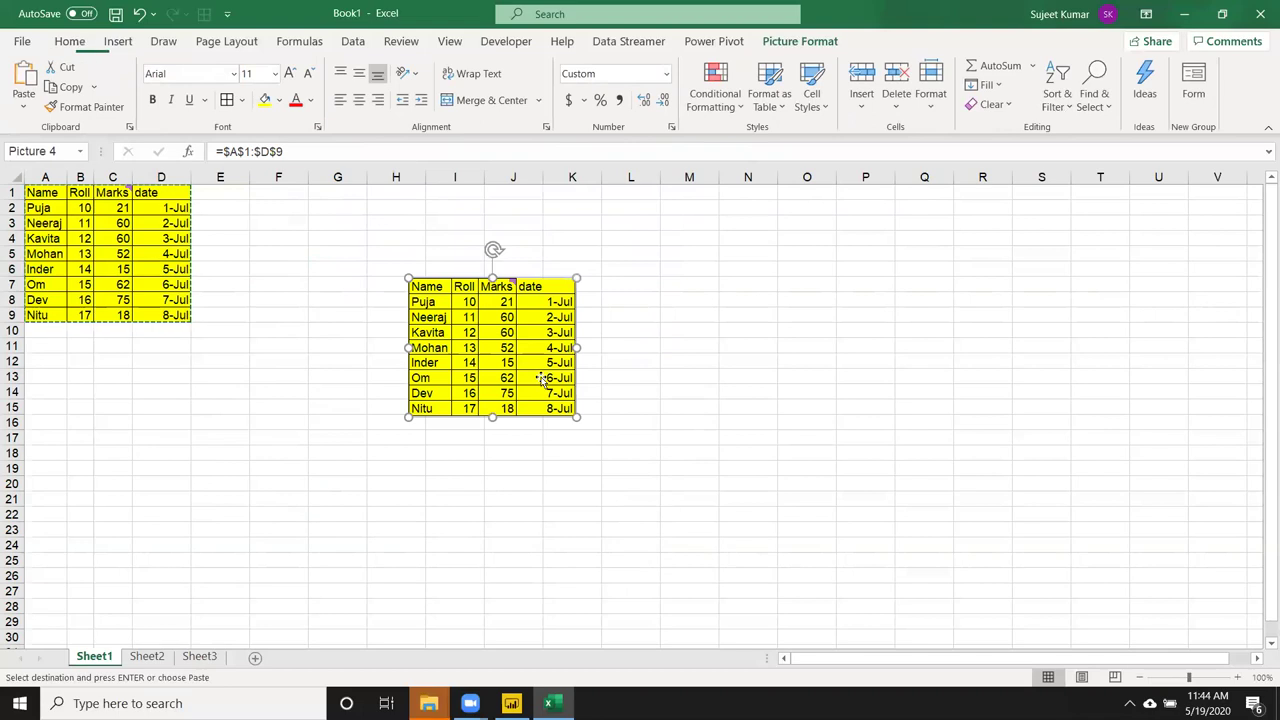
pyautogui.press('Delete')
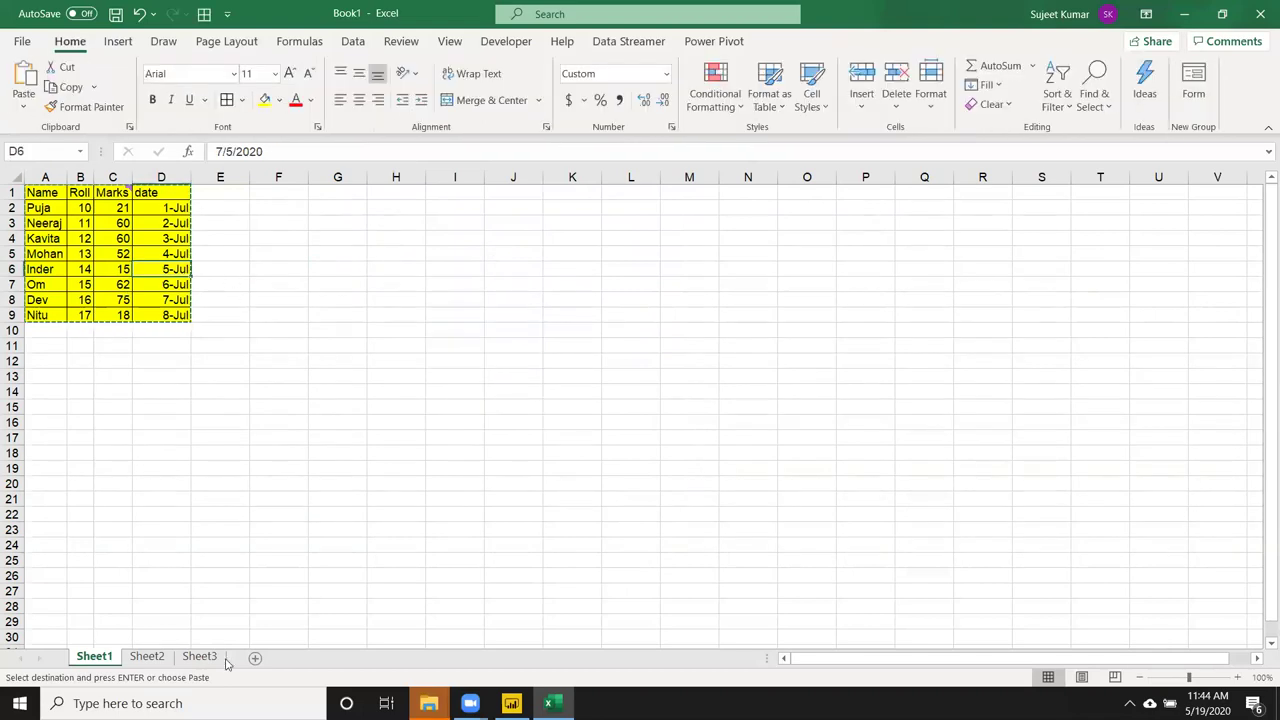
# On Sheet3, paste links to the Sheet1 table at I4:L12, then return to Sheet1.
pyautogui.click(199, 656)
pyautogui.click(540, 239)
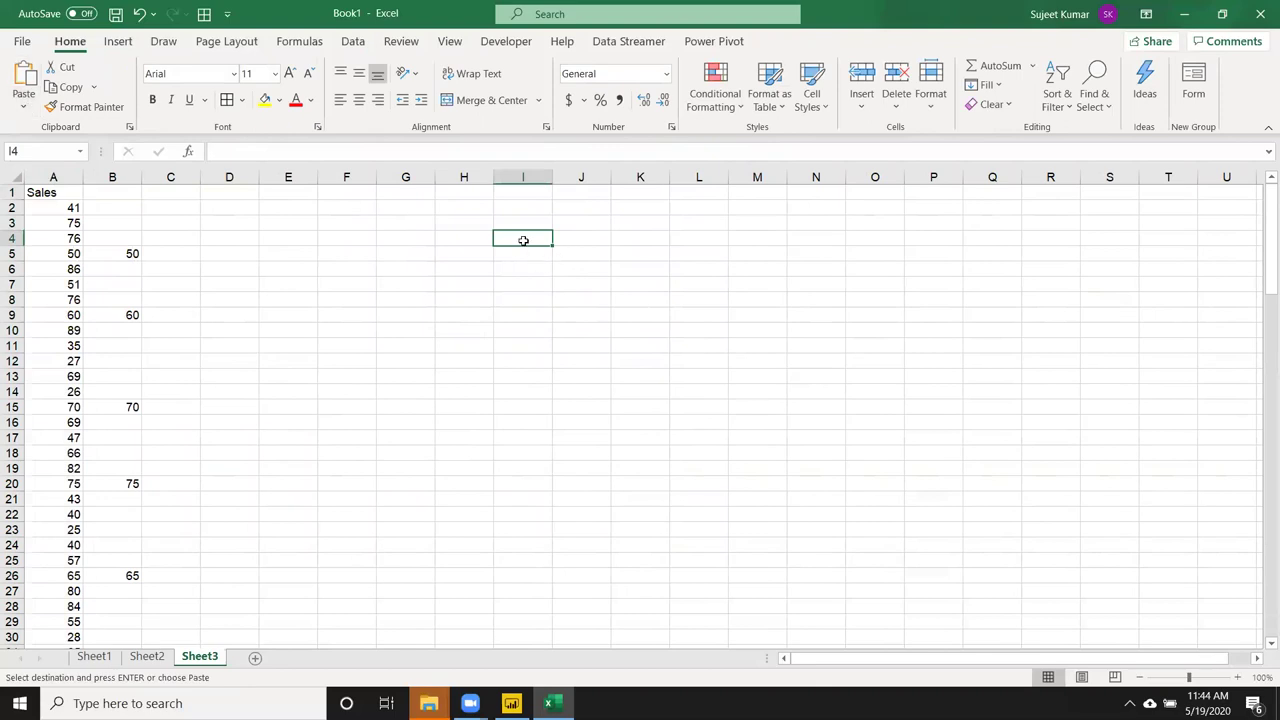
pyautogui.rightClick(523, 238)
pyautogui.click(586, 322)
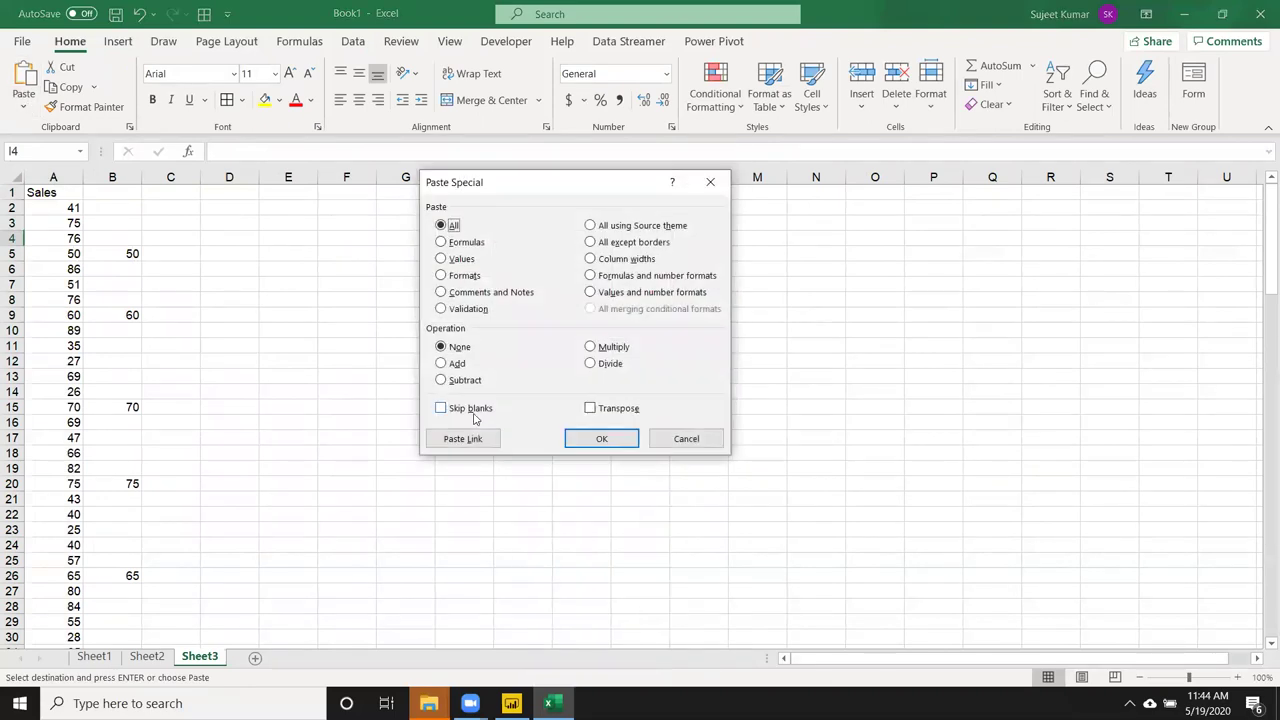
pyautogui.click(463, 440)
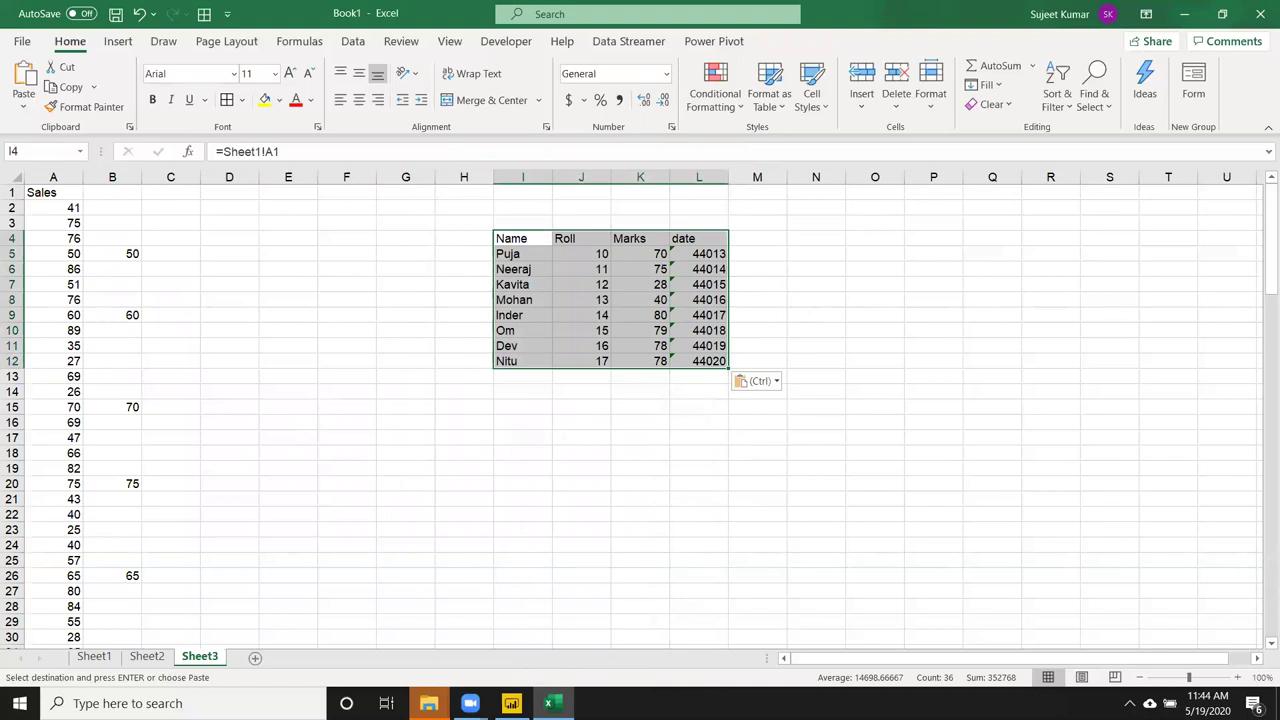
pyautogui.click(548, 703)
pyautogui.click(548, 703)
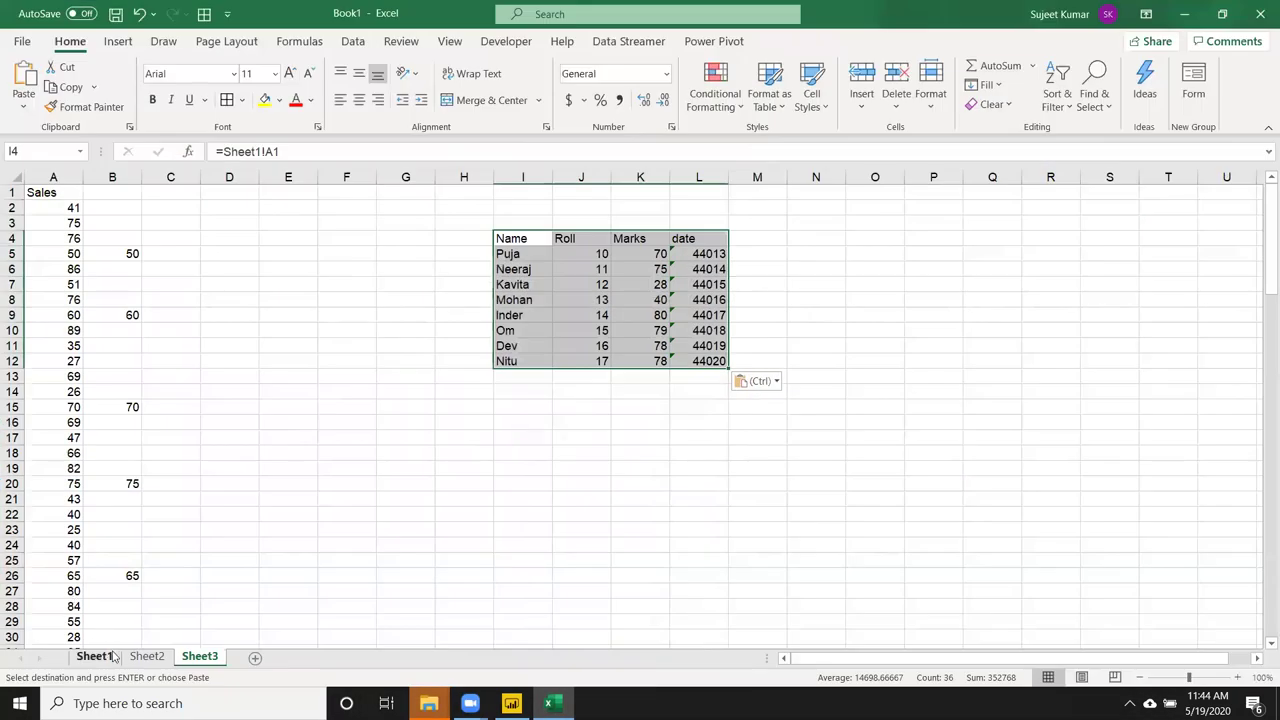
pyautogui.click(94, 656)
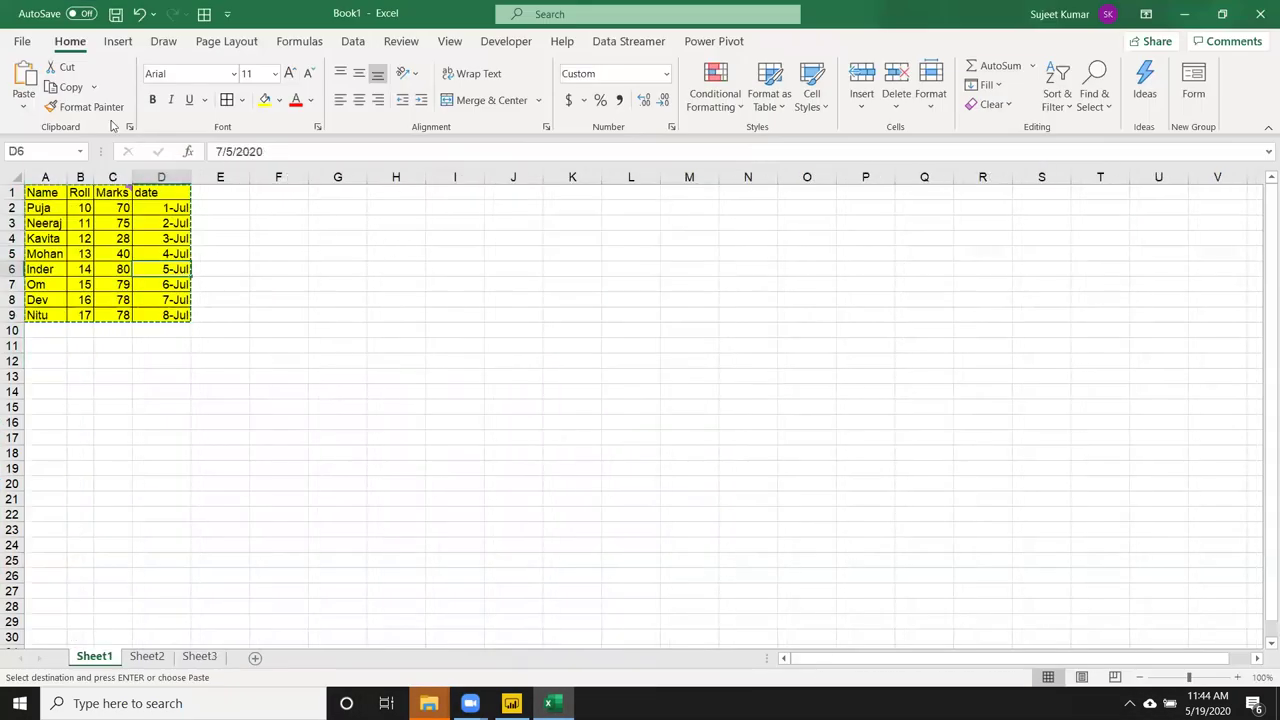
# Paste a Linked Picture of the A1:D9 table at F3 and deselect it.
pyautogui.click(277, 224)
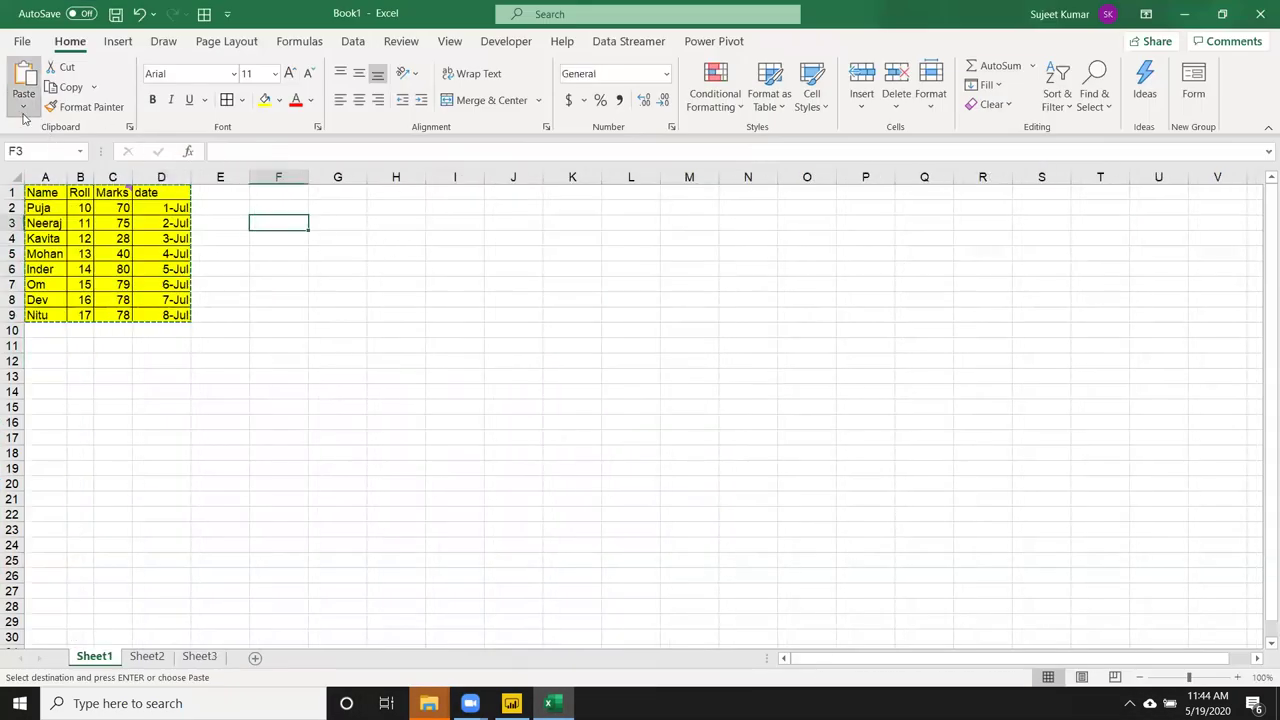
pyautogui.click(23, 107)
pyautogui.click(94, 287)
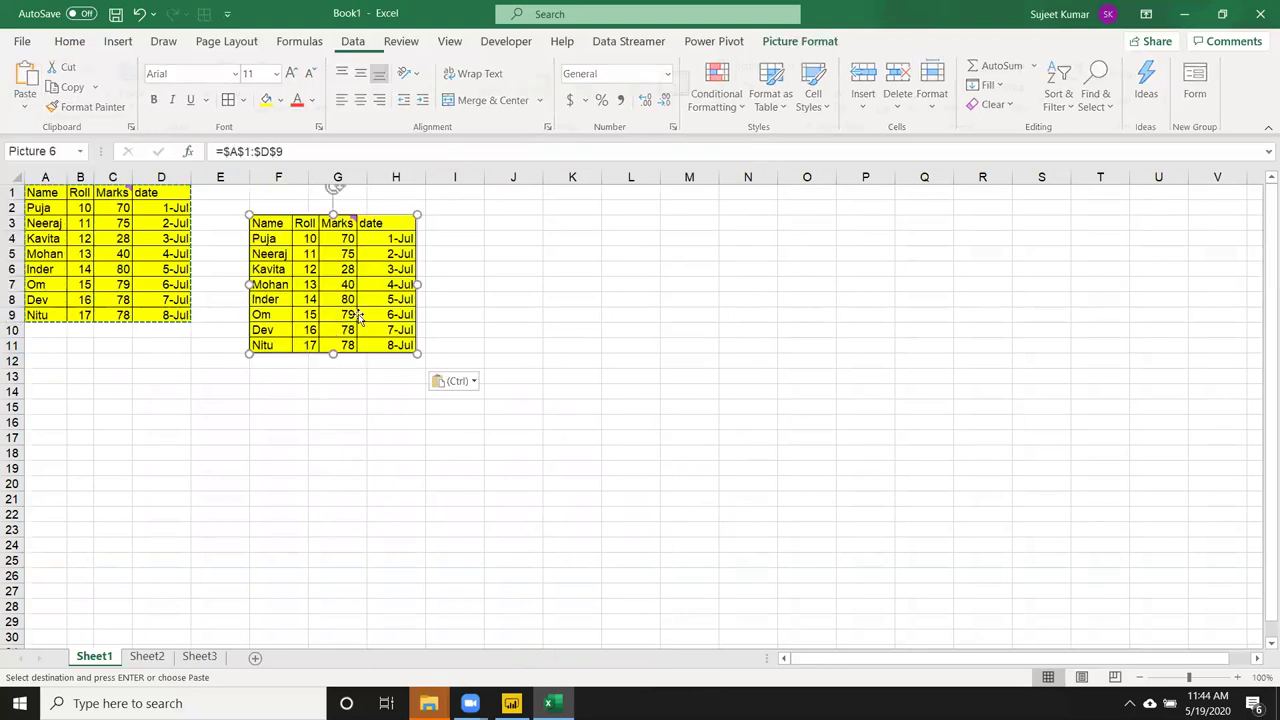
pyautogui.click(520, 290)
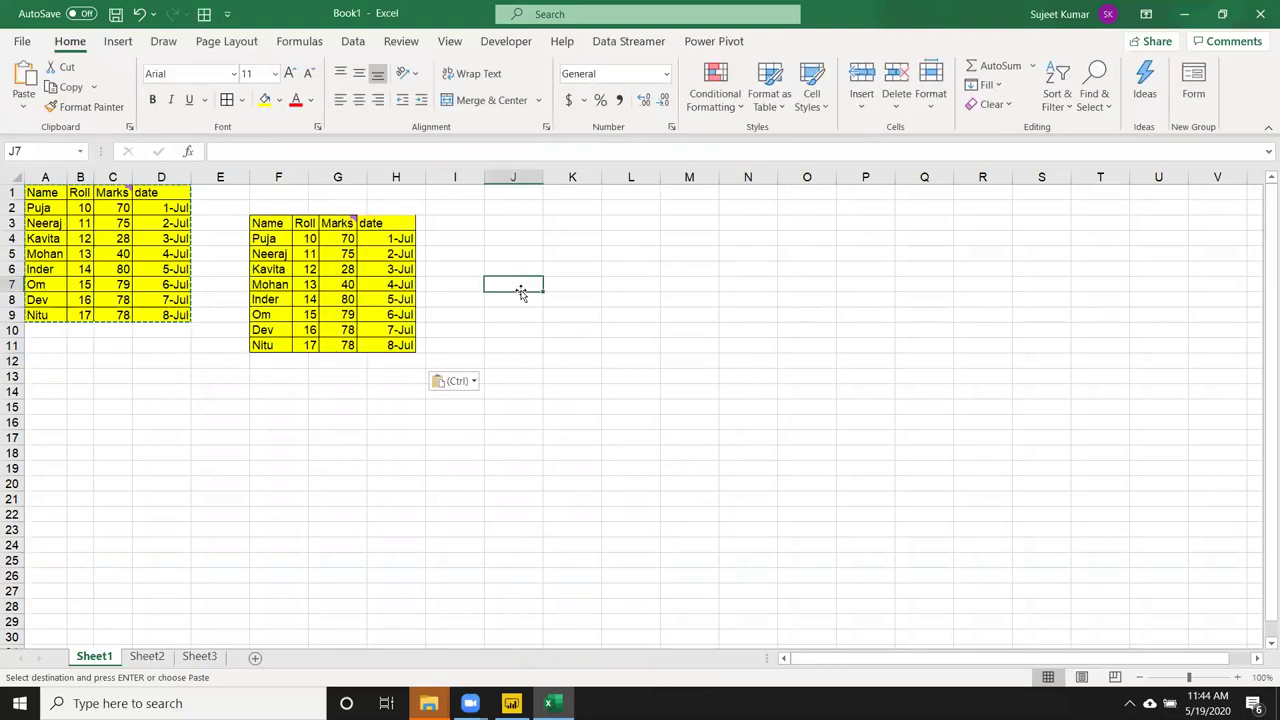